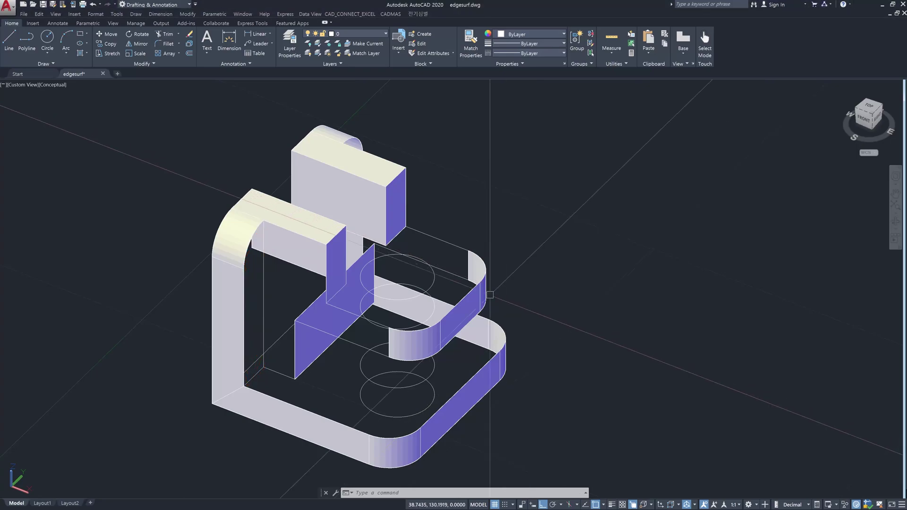
- Turn off the Surface layer so only the wireframe edges of the model are displayed
{"action": "left_click", "coordinate": [386, 36]}
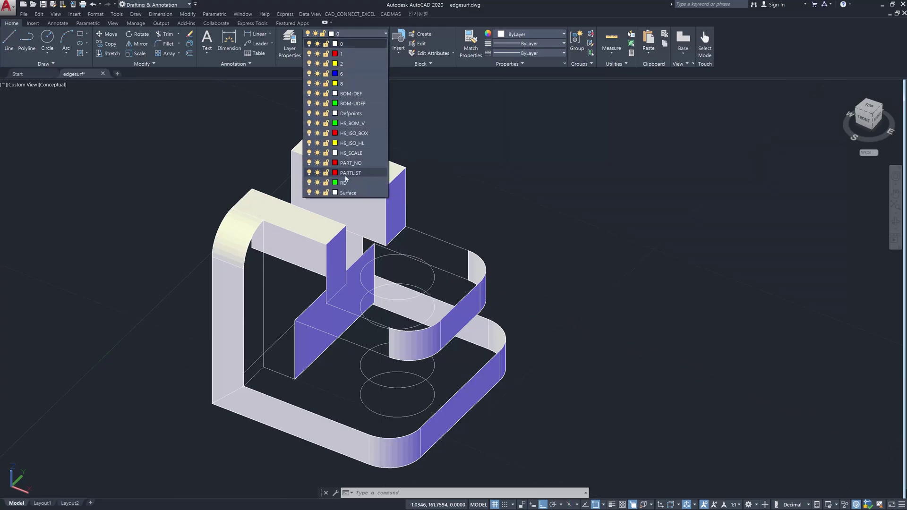
{"action": "left_click", "coordinate": [309, 192]}
{"action": "left_click", "coordinate": [555, 202]}
{"action": "middle_click_drag", "start_coordinate": [589, 355], "coordinate": [456, 260]}
{"action": "key", "text": "Escape"}
{"action": "key", "text": "Escape"}
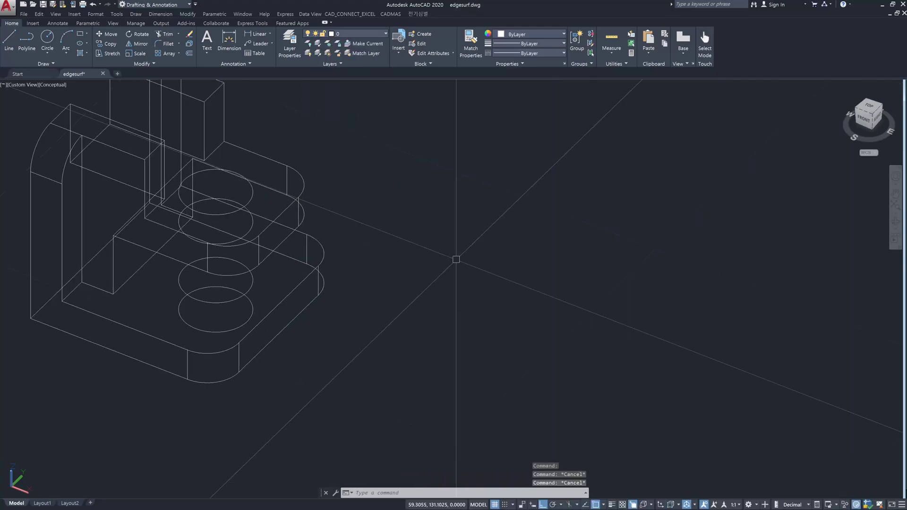
- Copy the arc and three straight edges bounding the upright's inner side face 60 units along the X axis, into the empty area
{"action": "type", "text": "co"}
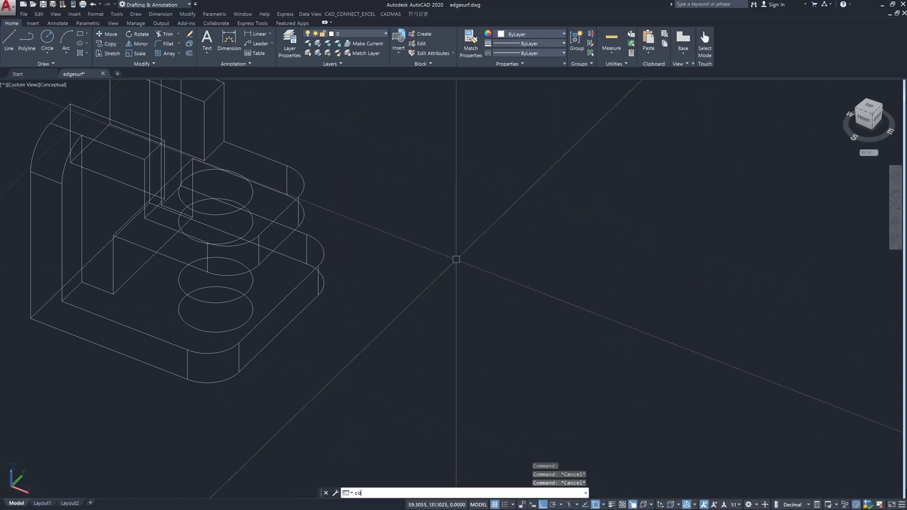
{"action": "key", "text": "Return"}
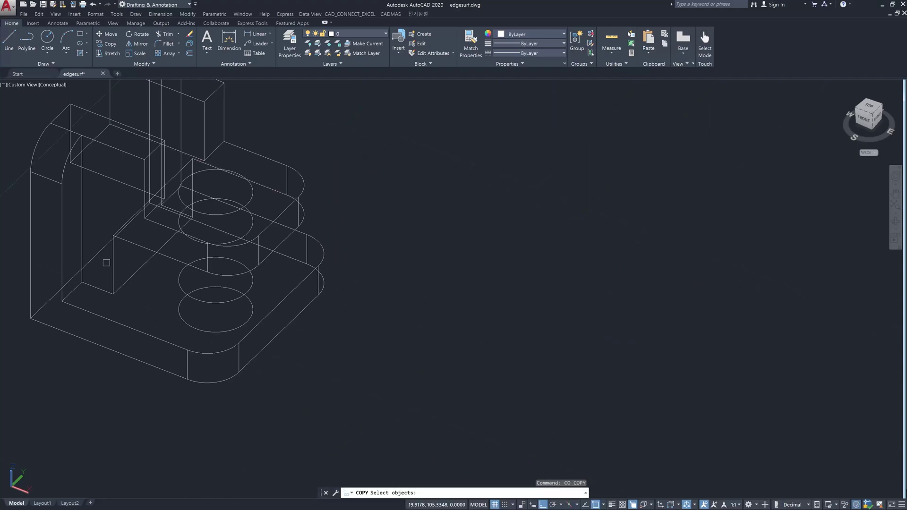
{"action": "left_click", "coordinate": [60, 171]}
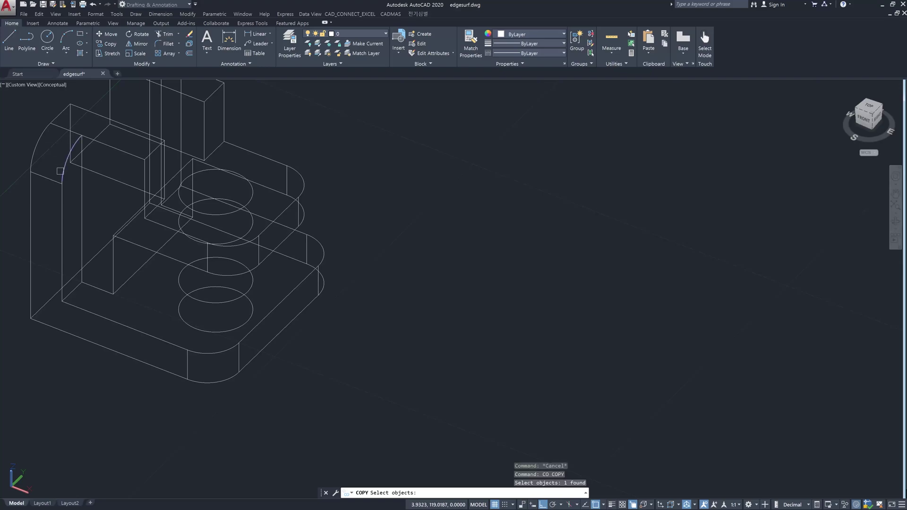
{"action": "left_click", "coordinate": [60, 200]}
{"action": "left_click", "coordinate": [69, 294]}
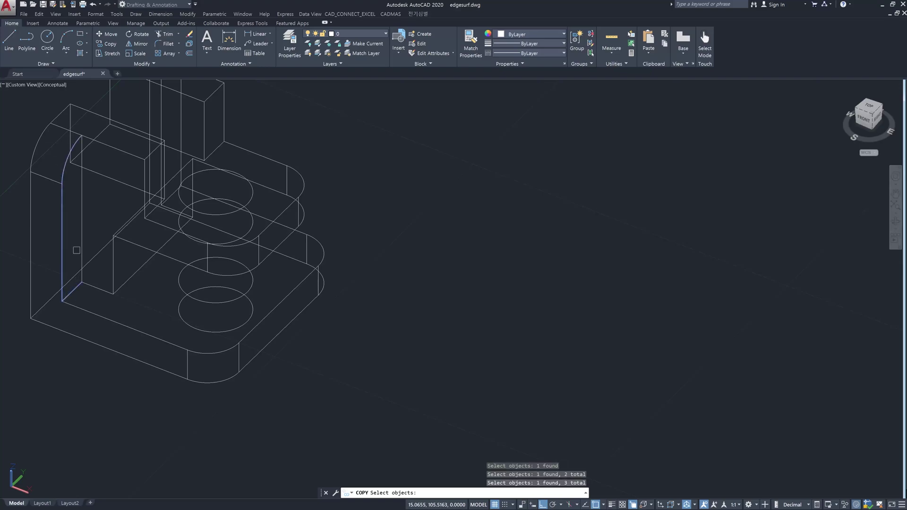
{"action": "left_click", "coordinate": [81, 215]}
{"action": "key", "text": "Return"}
{"action": "scroll", "coordinate": [82, 216], "scroll_direction": "down", "scroll_amount": 3}
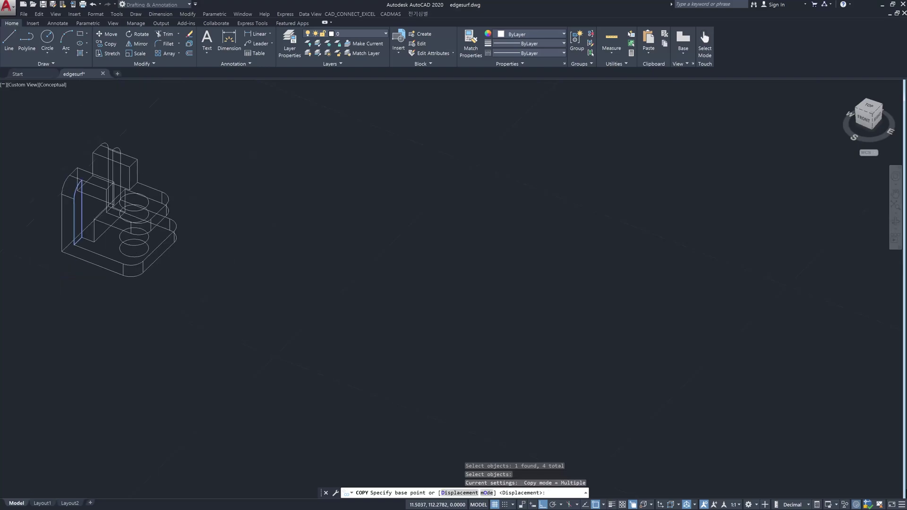
{"action": "left_click", "coordinate": [155, 150]}
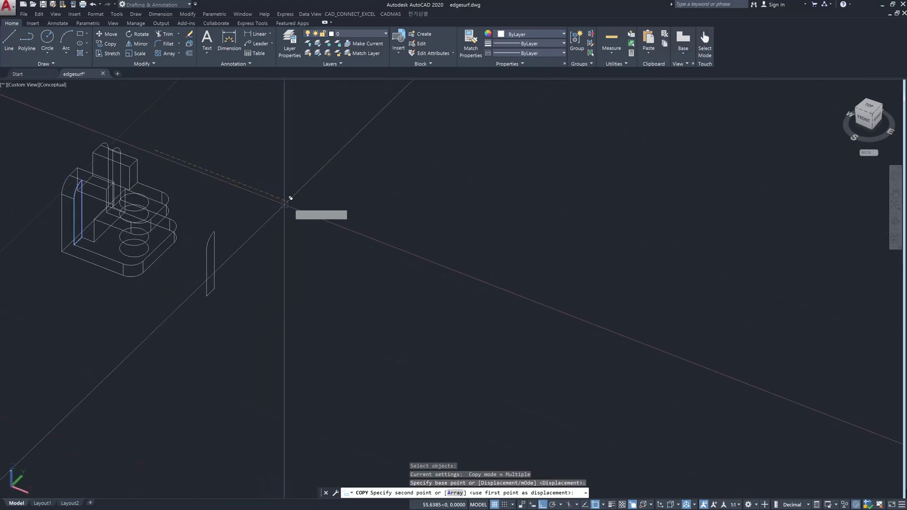
{"action": "type", "text": "60"}
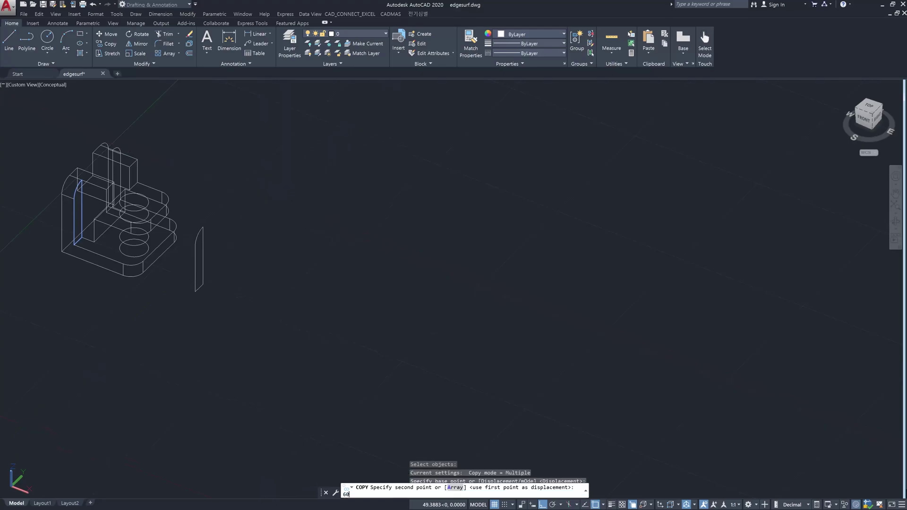
{"action": "key", "text": "Return"}
- Place three more copies of the same profile edges at distances of 70, 80 and 90 and finish copying
{"action": "type", "text": "70"}
{"action": "key", "text": "Return"}
{"action": "type", "text": "80"}
{"action": "key", "text": "Return"}
{"action": "type", "text": "90"}
{"action": "key", "text": "Return"}
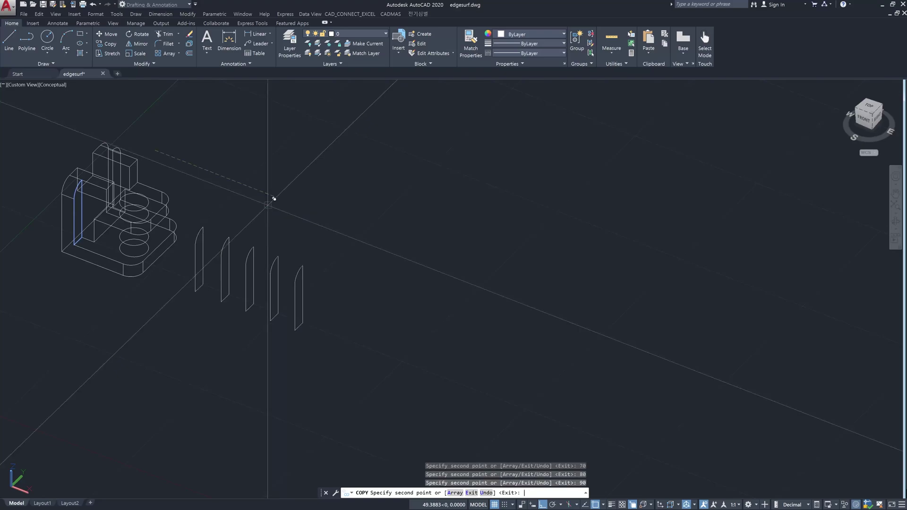
{"action": "key", "text": "Escape"}
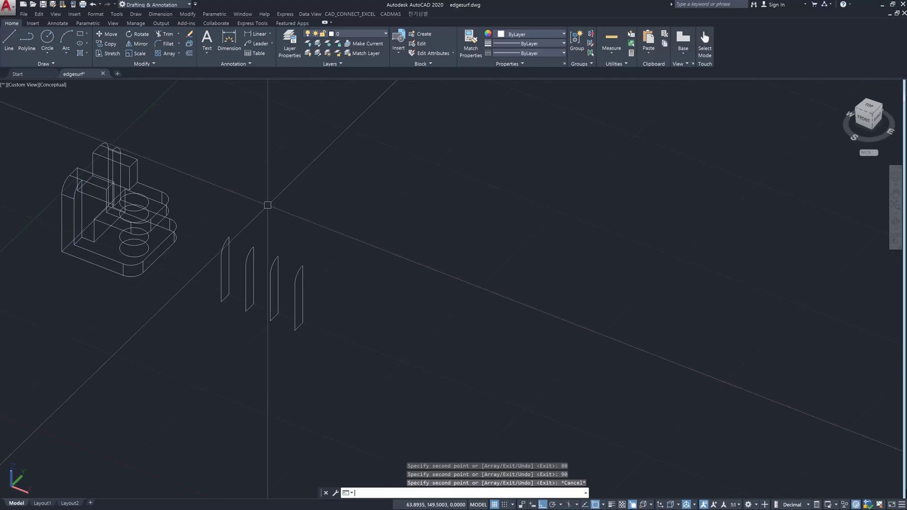
- Highlight the arc and three straight edges of the first copied profile to examine its boundary, leaving nothing selected
{"action": "scroll", "coordinate": [231, 244], "scroll_direction": "up", "scroll_amount": 4}
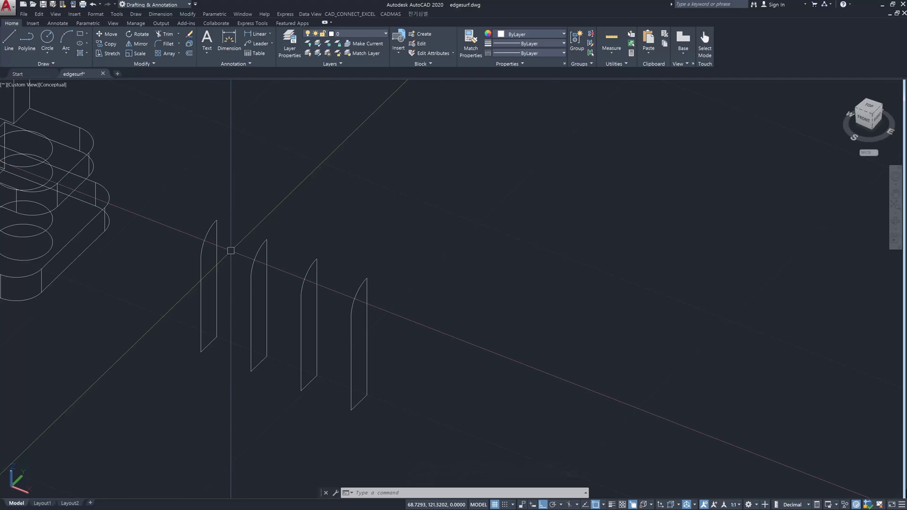
{"action": "left_click", "coordinate": [203, 242]}
{"action": "left_click", "coordinate": [200, 282]}
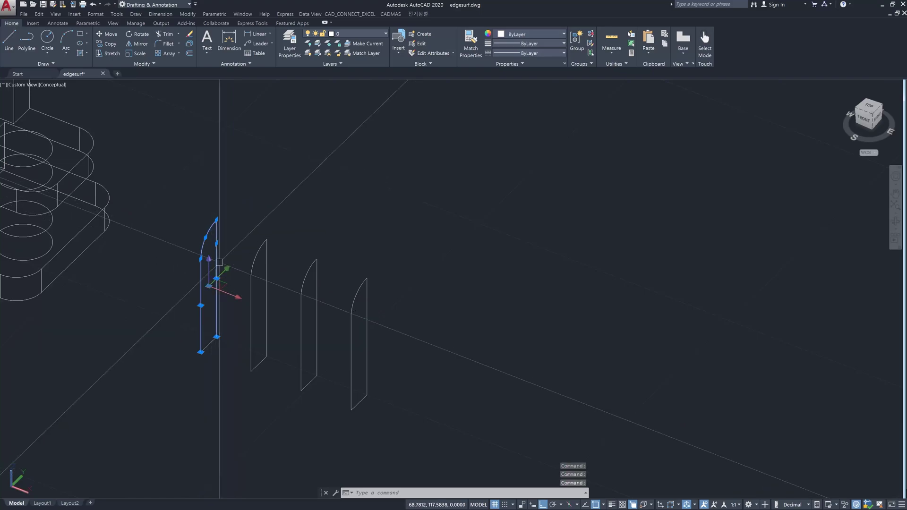
{"action": "left_click", "coordinate": [211, 340]}
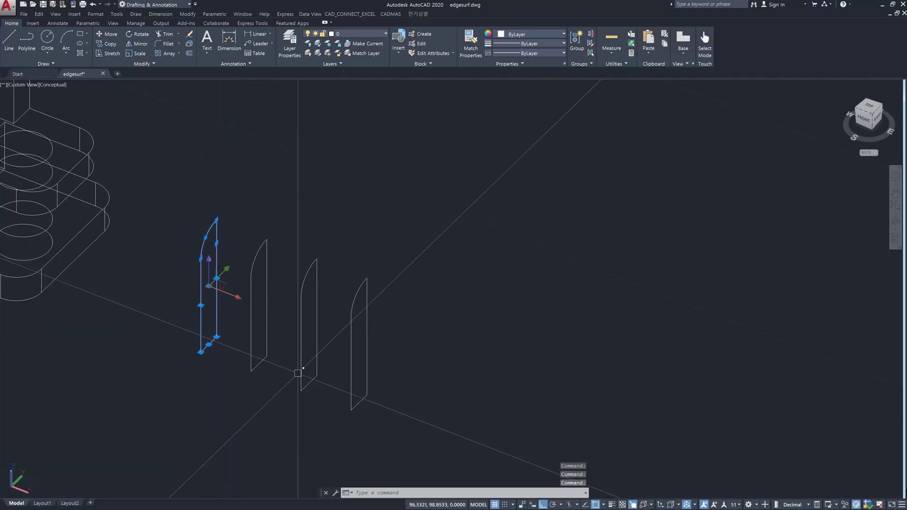
{"action": "key", "text": "Escape"}
{"action": "key", "text": "Escape"}
- Create an EDGESURF mesh on the first copied profile, picking its rear vertical edge first, followed by the bottom, front vertical and arc edges
{"action": "middle_click_drag", "start_coordinate": [203, 243], "coordinate": [286, 275]}
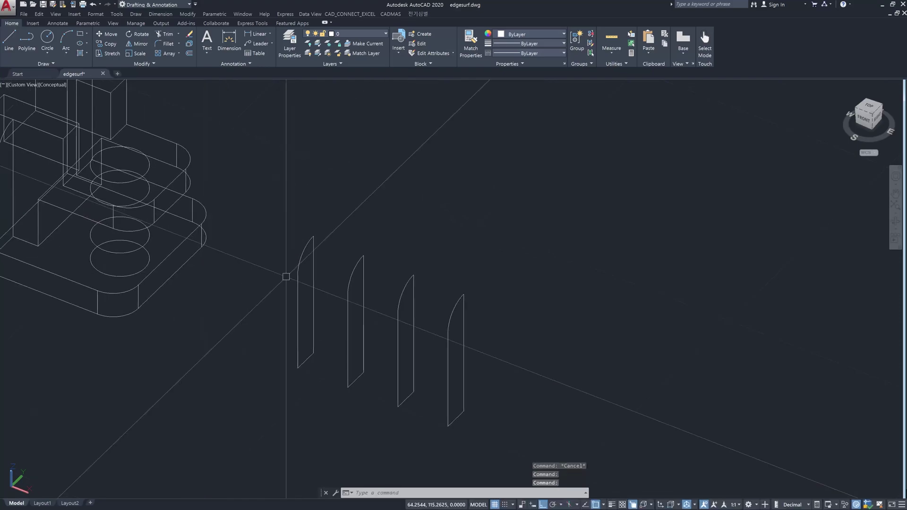
{"action": "type", "text": "edgesurf"}
{"action": "key", "text": "Return"}
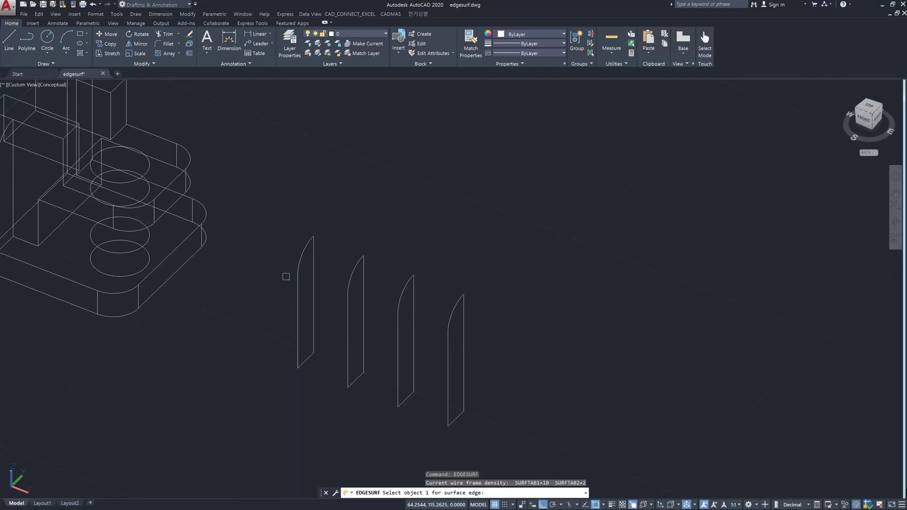
{"action": "left_click", "coordinate": [315, 253]}
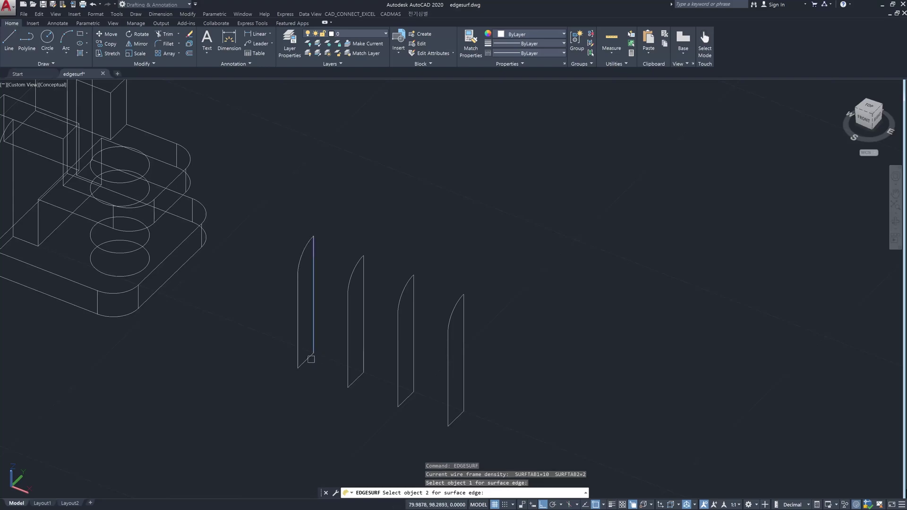
{"action": "left_click", "coordinate": [306, 359]}
{"action": "left_click", "coordinate": [298, 352]}
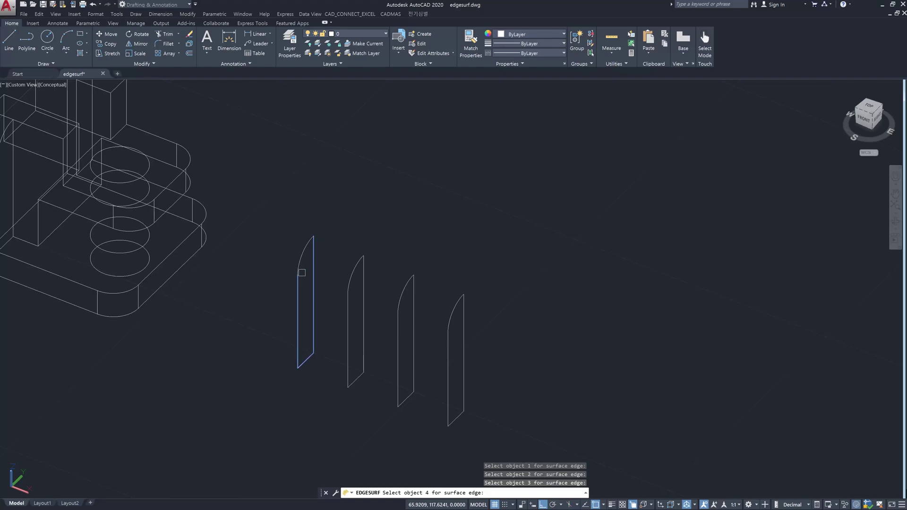
{"action": "left_click", "coordinate": [300, 261]}
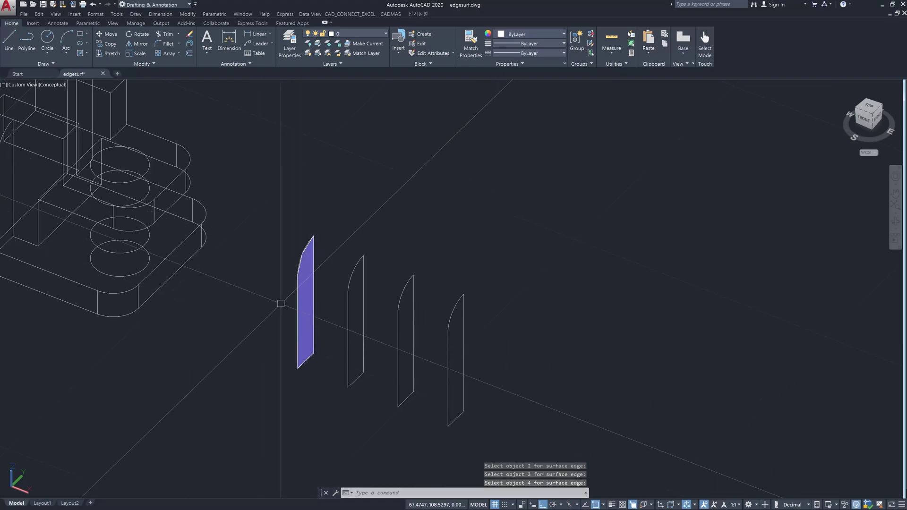
{"action": "key", "text": "Escape"}
- Inspect the mesh along the arc and set the visual style to 2D Wireframe
{"action": "scroll", "coordinate": [288, 284], "scroll_direction": "up", "scroll_amount": 6}
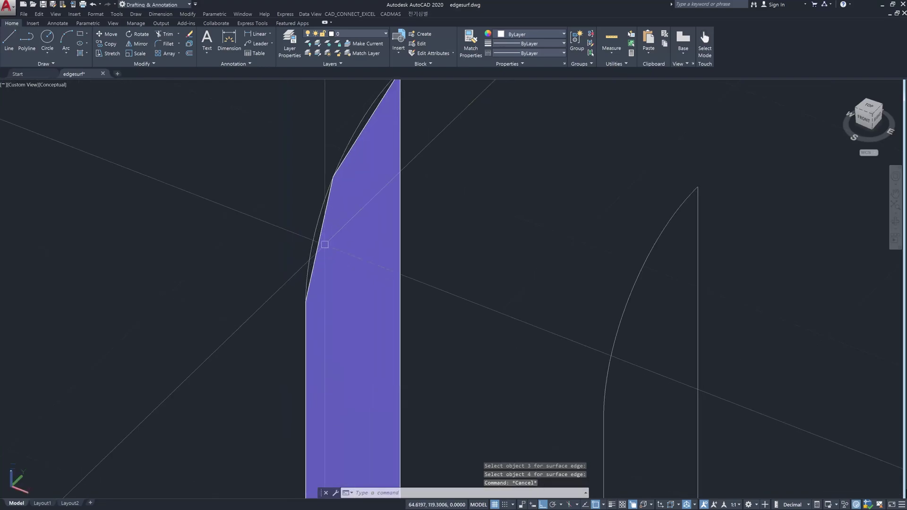
{"action": "scroll", "coordinate": [324, 244], "scroll_direction": "down", "scroll_amount": 3}
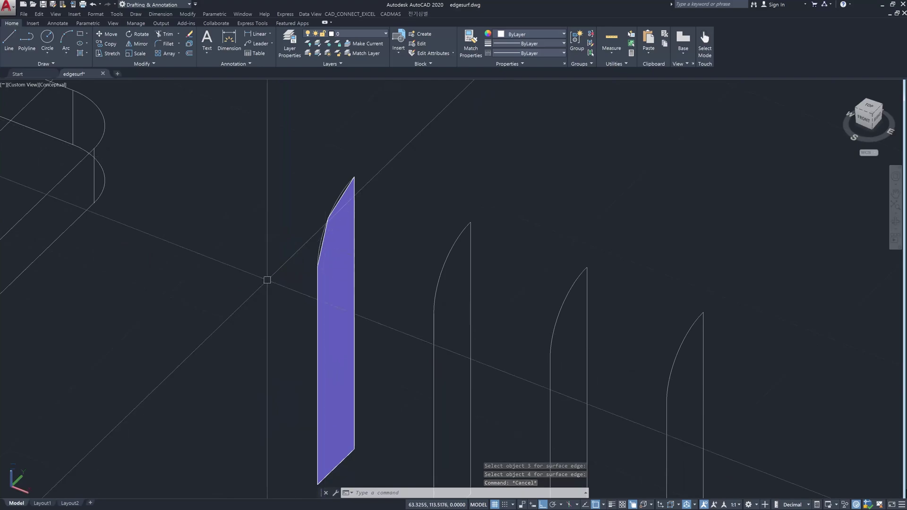
{"action": "type", "text": "vs"}
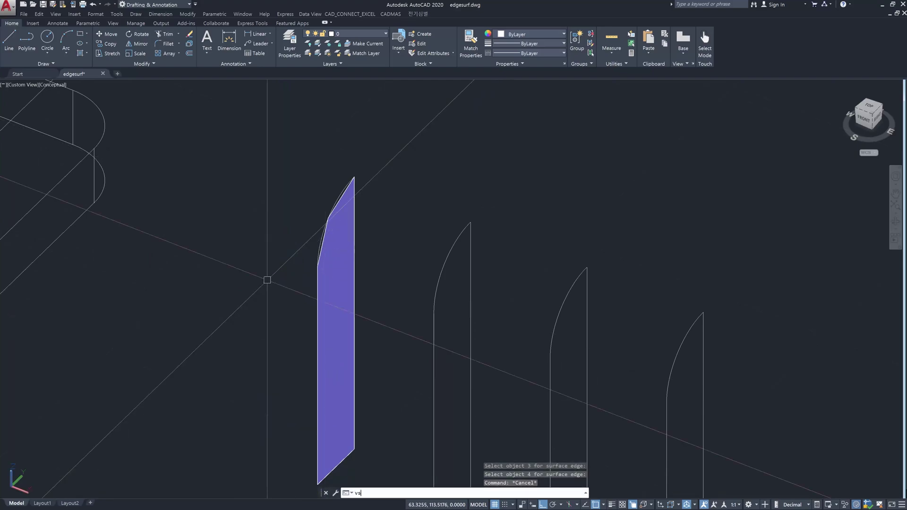
{"action": "key", "text": "Return"}
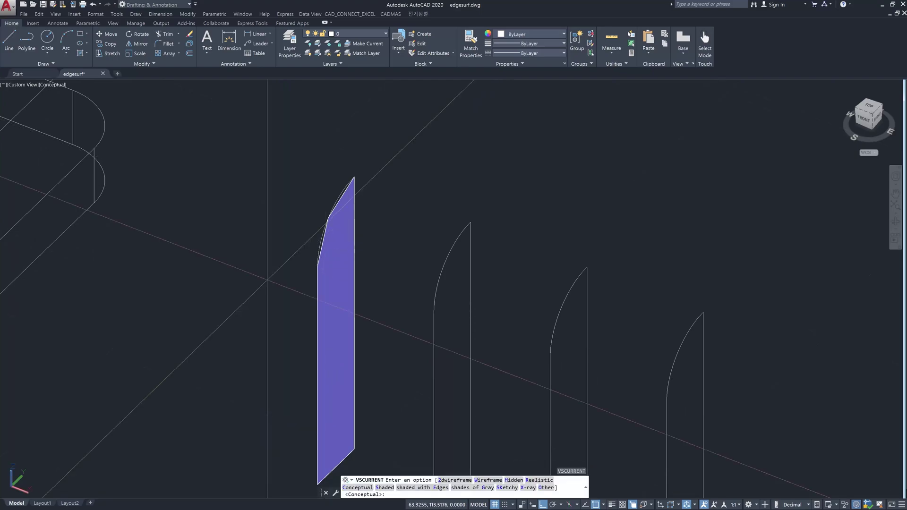
{"action": "type", "text": "2"}
{"action": "key", "text": "Return"}
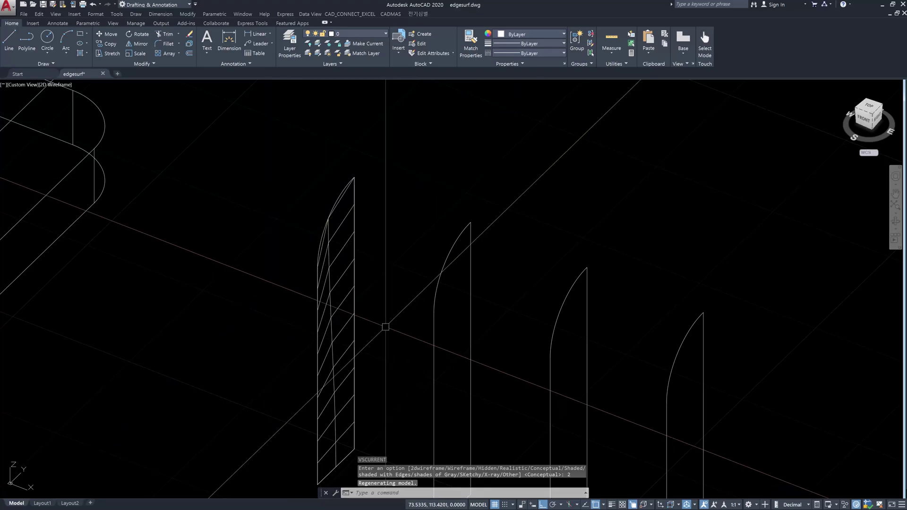
- Erase the mesh from the first copied profile, keeping its boundary edges
{"action": "left_click", "coordinate": [344, 329]}
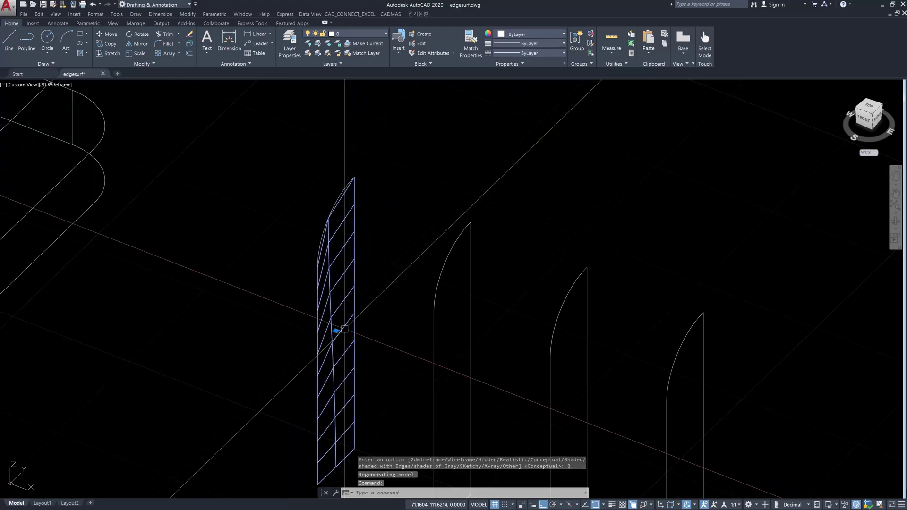
{"action": "key", "text": "Delete"}
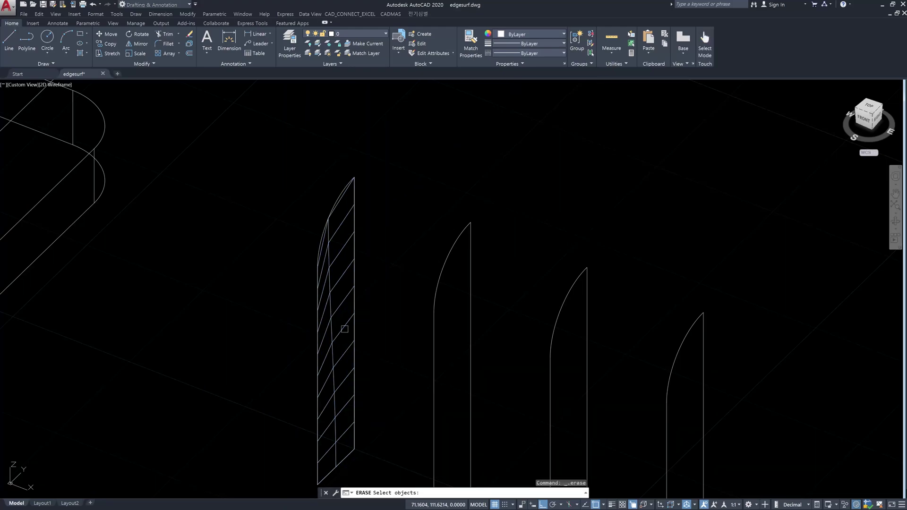
{"action": "left_click", "coordinate": [344, 329]}
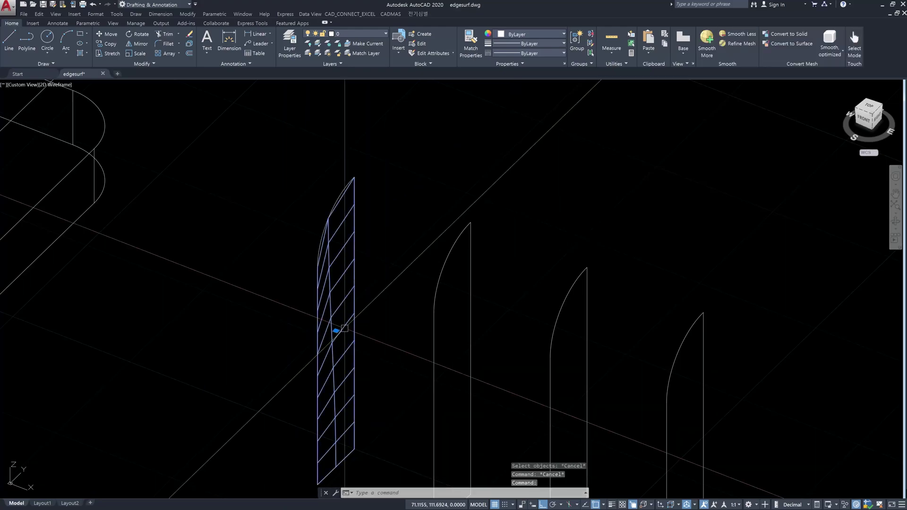
{"action": "key", "text": "Return"}
{"action": "key", "text": "Escape"}
{"action": "key", "text": "Escape"}
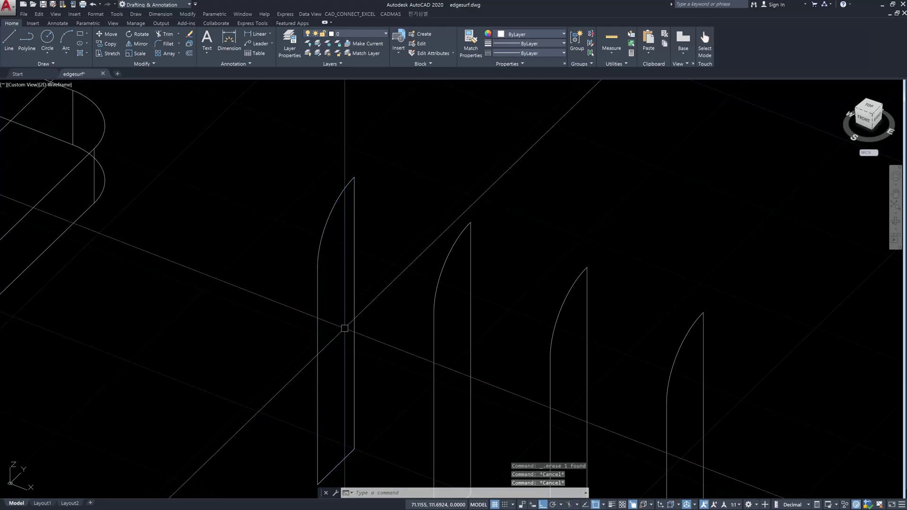
- Create an EDGESURF mesh on the first copied profile, picking the arc first, followed by the rear vertical, bottom and front vertical edges
{"action": "type", "text": "edgesurf"}
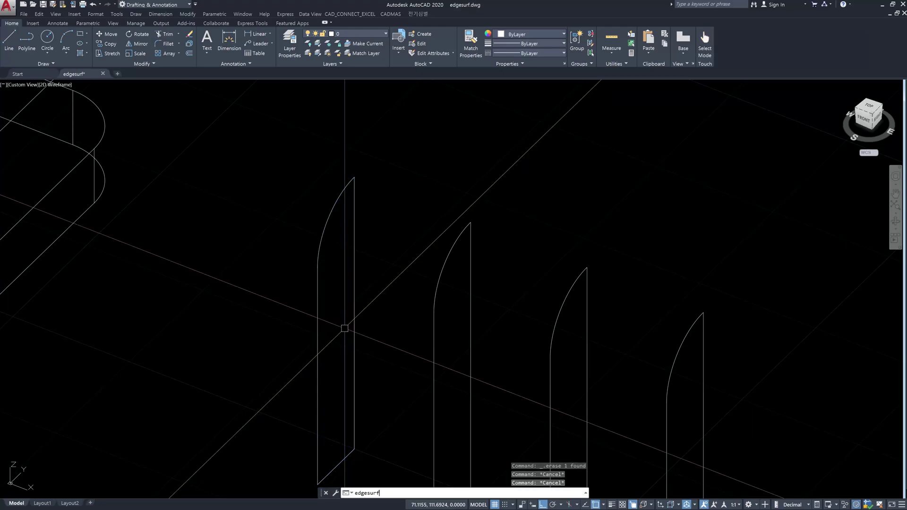
{"action": "key", "text": "Return"}
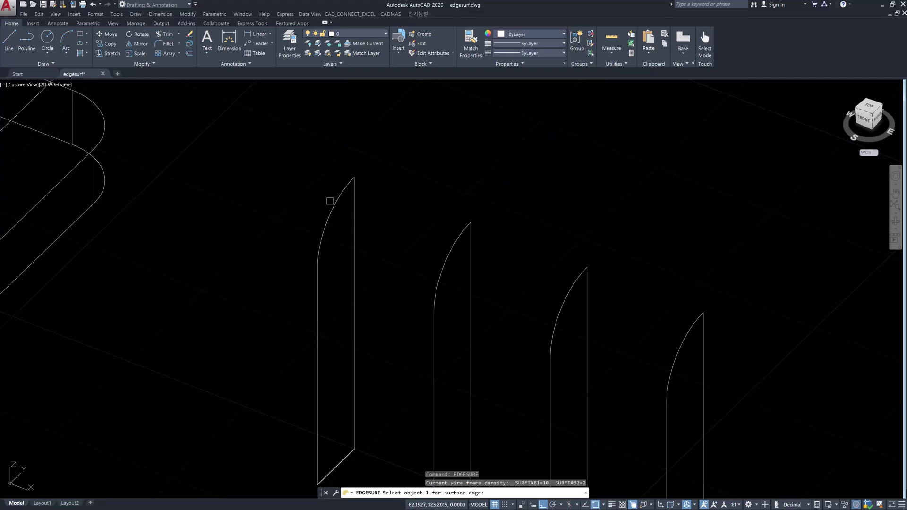
{"action": "left_click", "coordinate": [344, 190]}
{"action": "left_click", "coordinate": [354, 307]}
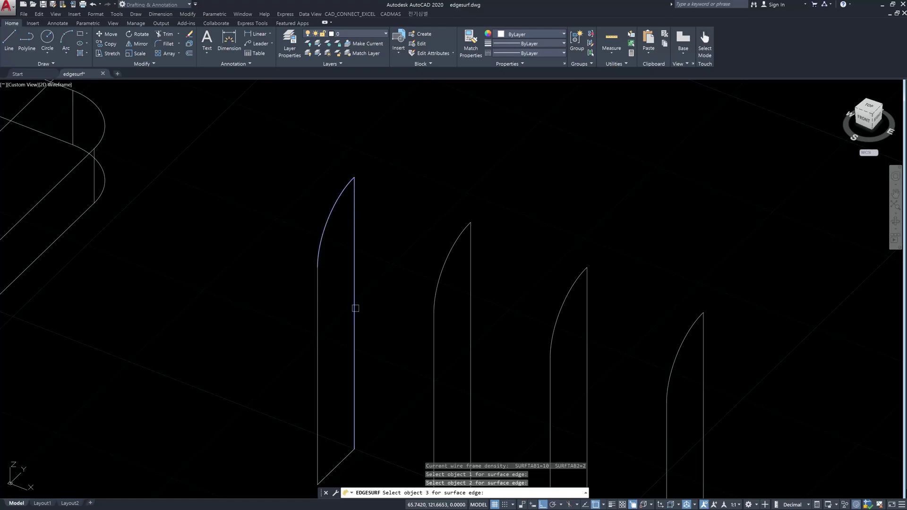
{"action": "left_click", "coordinate": [347, 455]}
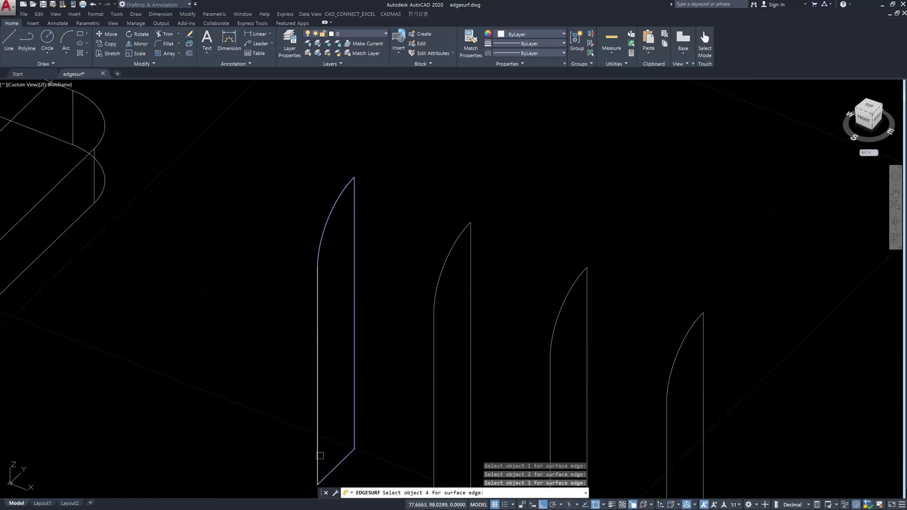
{"action": "left_click", "coordinate": [318, 460]}
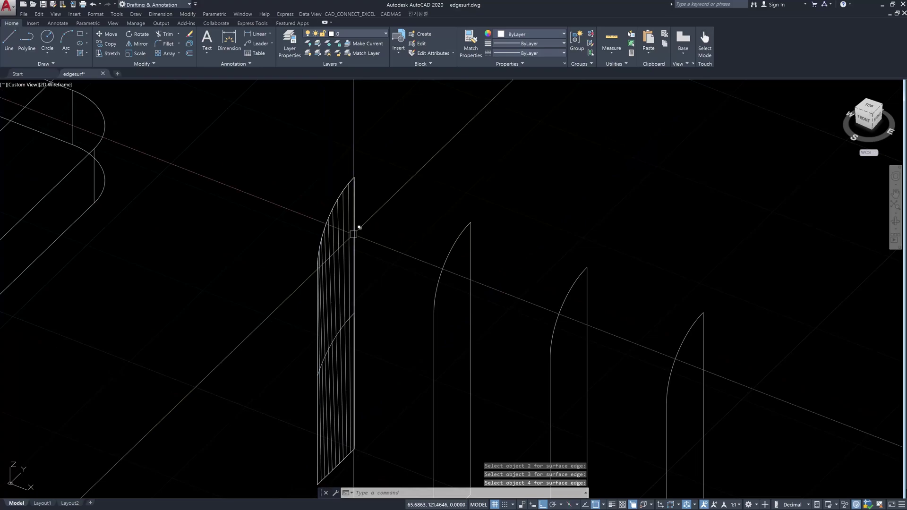
{"action": "scroll", "coordinate": [332, 251], "scroll_direction": "down", "scroll_amount": 4}
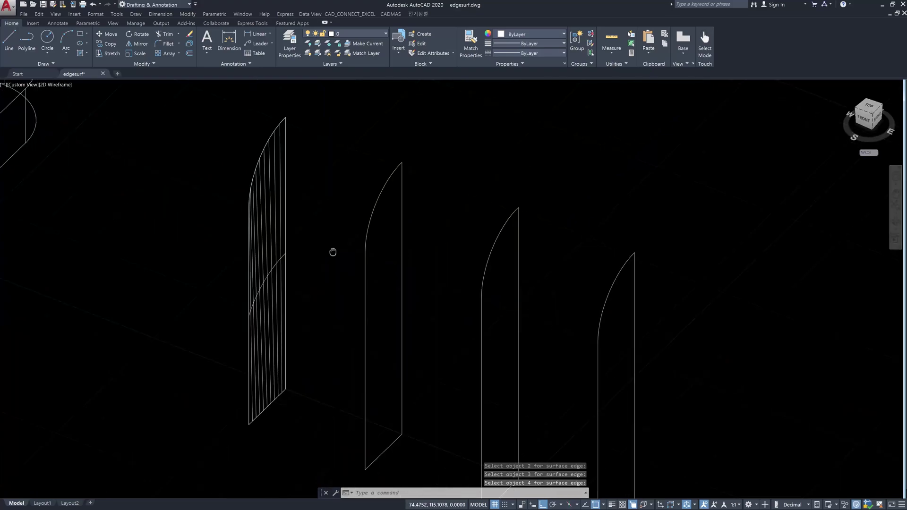
{"action": "mouse_move", "coordinate": [324, 239]}
{"action": "middle_mouse_down"}
{"action": "mouse_move", "coordinate": [302, 257]}
{"action": "mouse_move", "coordinate": [300, 232]}
{"action": "middle_mouse_up"}
{"action": "scroll", "coordinate": [302, 251], "scroll_direction": "up", "scroll_amount": 3}
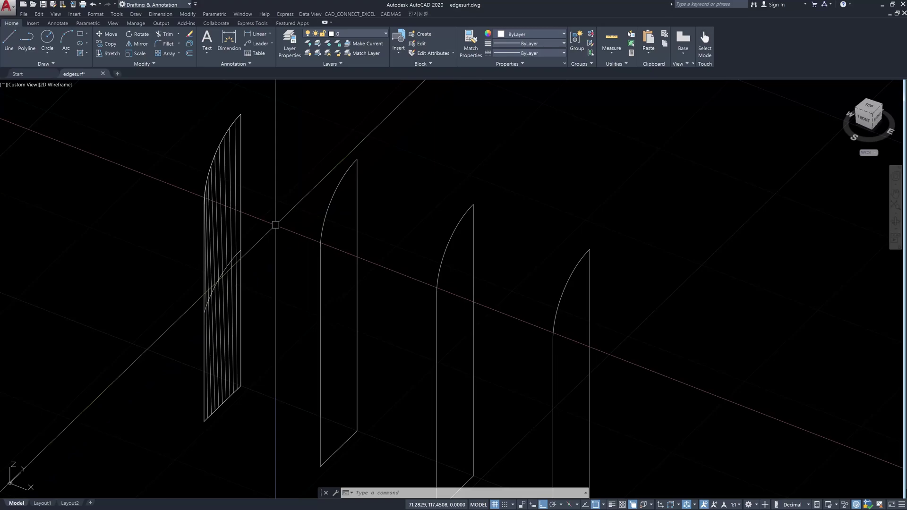
- Set the visual style to Conceptual to shade the mesh on the first copied profile
{"action": "type", "text": "vs"}
{"action": "key", "text": "Return"}
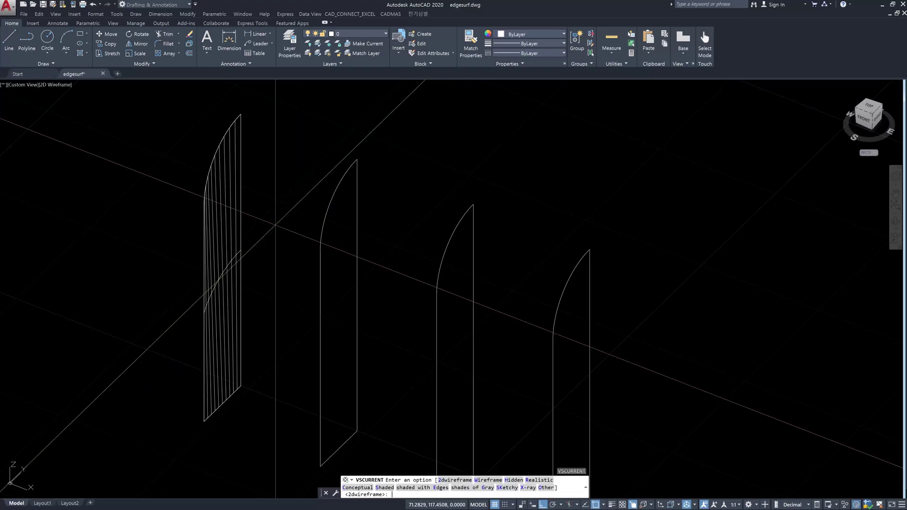
{"action": "type", "text": "c"}
{"action": "key", "text": "Return"}
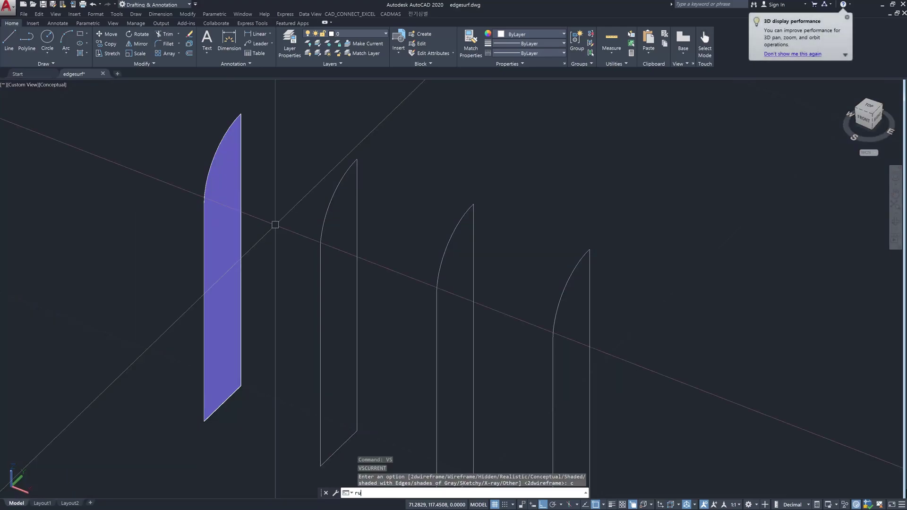
- Create a RULESURF mesh on the second copied profile between its rear vertical edge and its front vertical edge
{"action": "type", "text": "rule"}
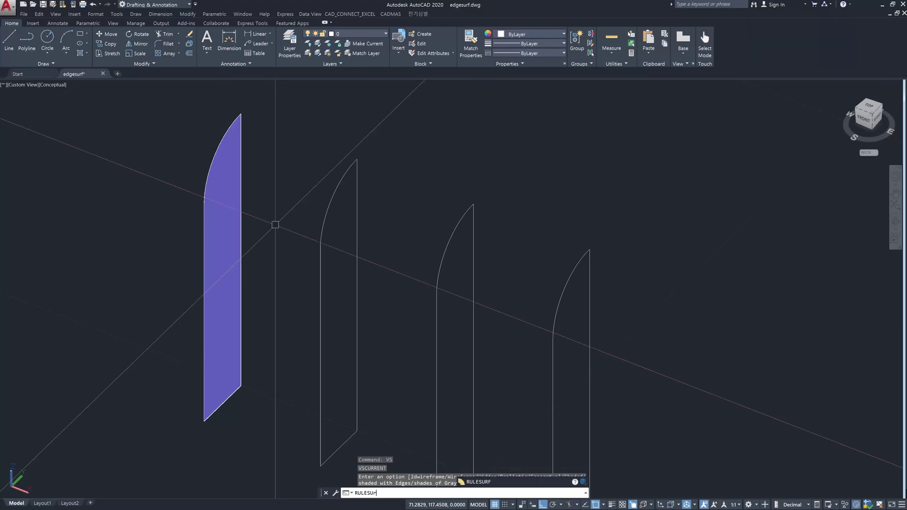
{"action": "key", "text": "Return"}
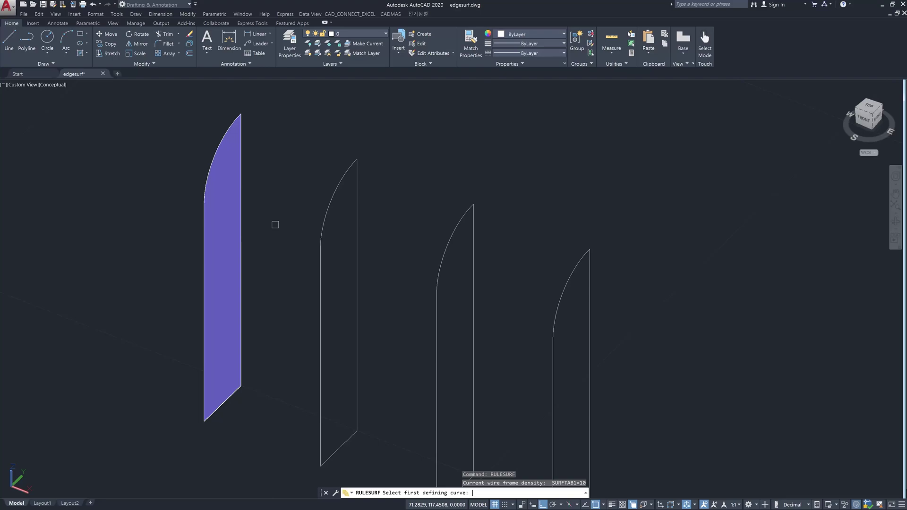
{"action": "left_click", "coordinate": [357, 185]}
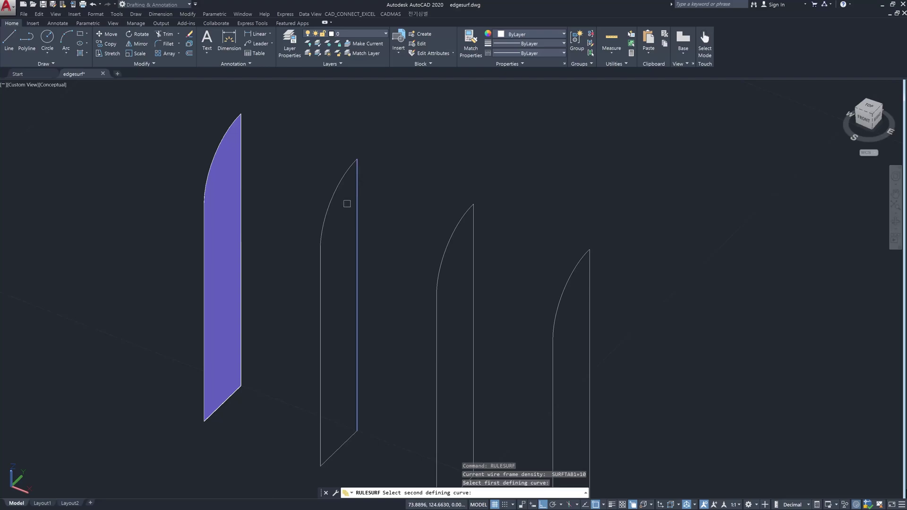
{"action": "left_click", "coordinate": [320, 262]}
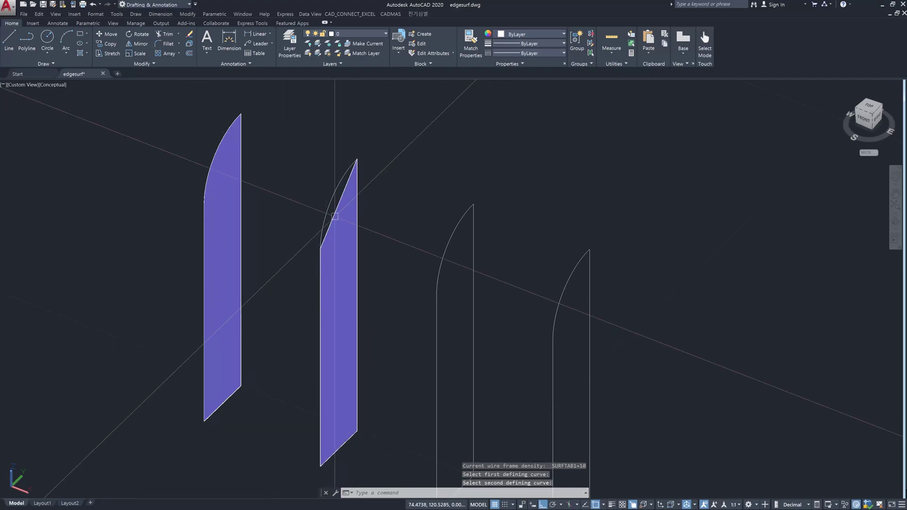
- Erase the RULESURF mesh from the second copied profile, keeping its boundary edges
{"action": "left_click", "coordinate": [346, 228]}
{"action": "key", "text": "Delete"}
{"action": "key", "text": "Escape"}
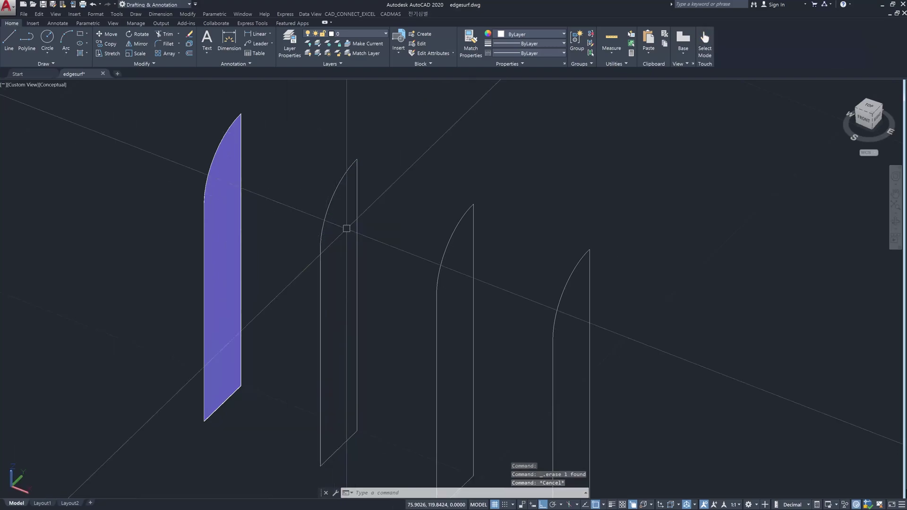
{"action": "key", "text": "Escape"}
{"action": "key", "text": "Escape"}
- Create a RULESURF mesh on the second copied profile between its arc and its bottom edge
{"action": "type", "text": "rulesurf"}
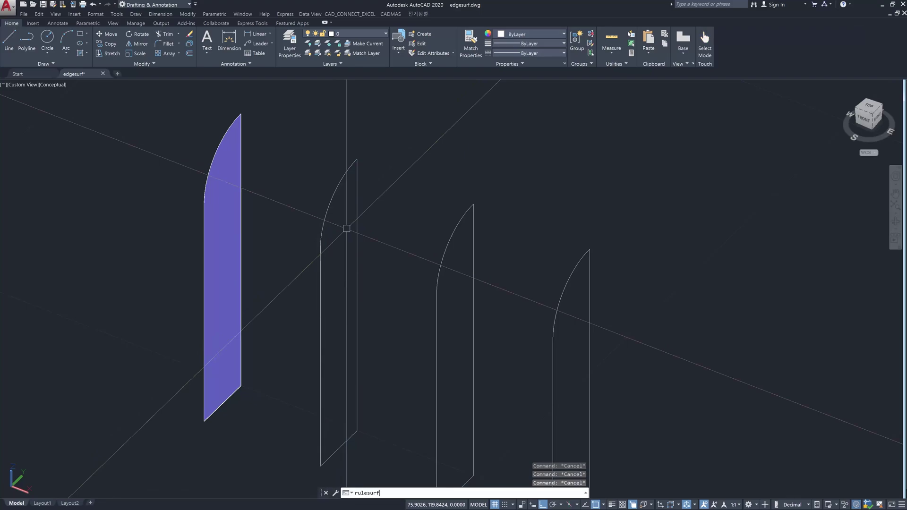
{"action": "key", "text": "Return"}
{"action": "left_click", "coordinate": [339, 184]}
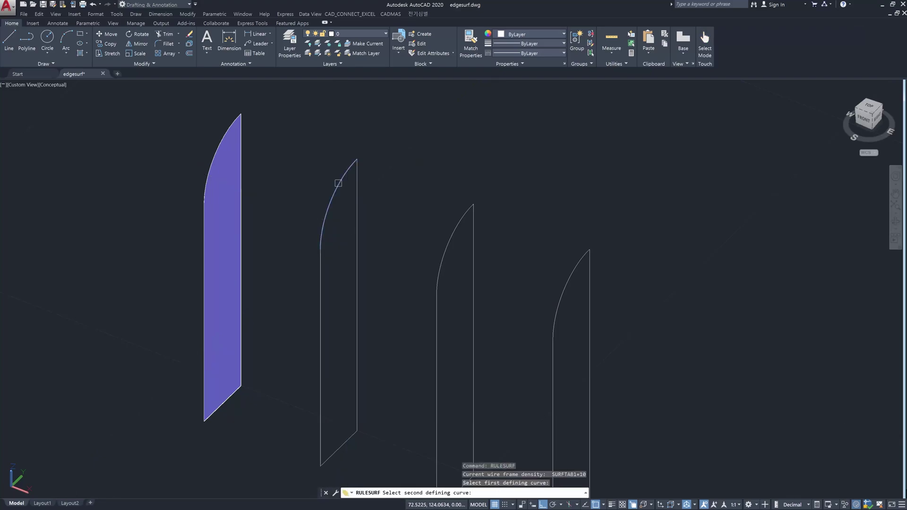
{"action": "left_click", "coordinate": [343, 443]}
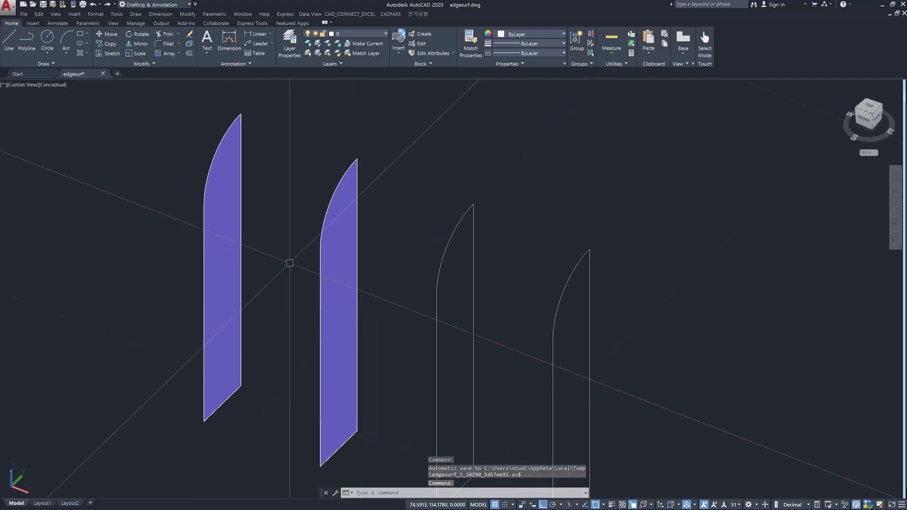
- Set the visual style to 2D Wireframe to compare the mesh lines on the two meshed profiles
{"action": "type", "text": "vs"}
{"action": "key", "text": "Return"}
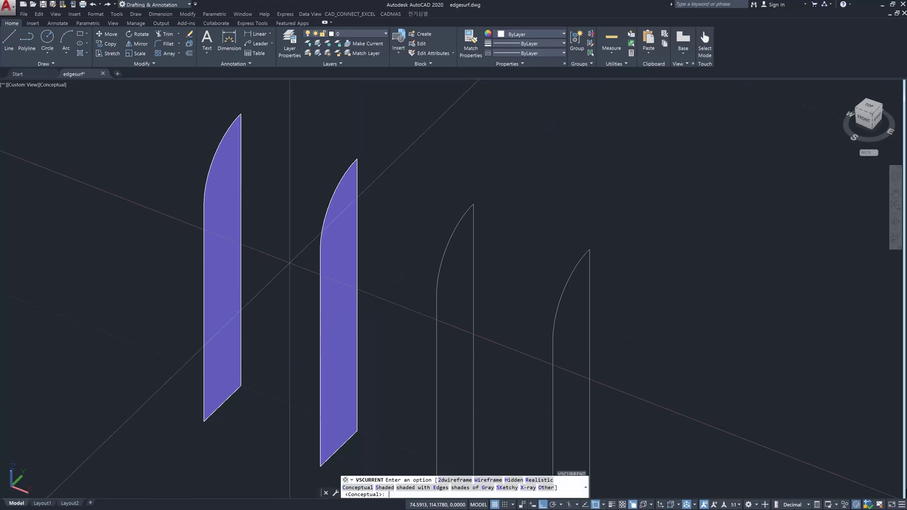
{"action": "type", "text": "2"}
{"action": "key", "text": "Return"}
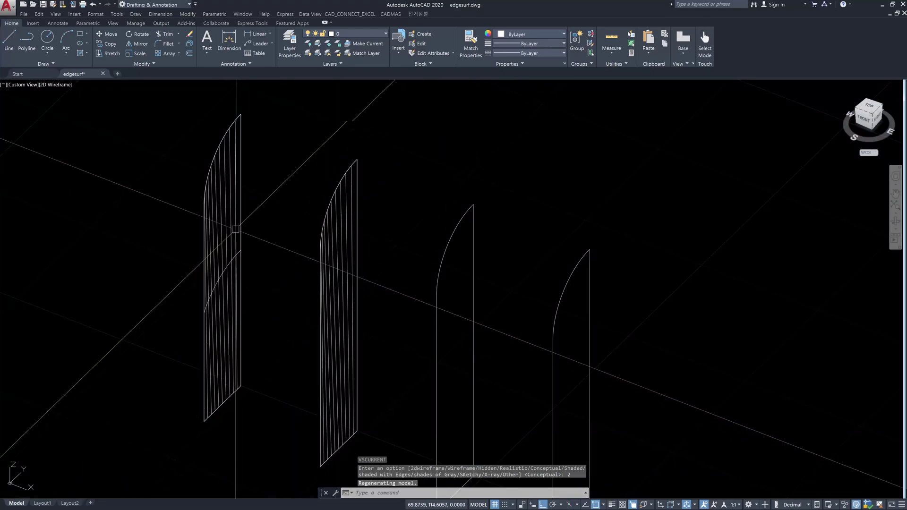
- Erase the first copied profile together with its EDGESURF mesh
{"action": "scroll", "coordinate": [344, 299], "scroll_direction": "down", "scroll_amount": 2}
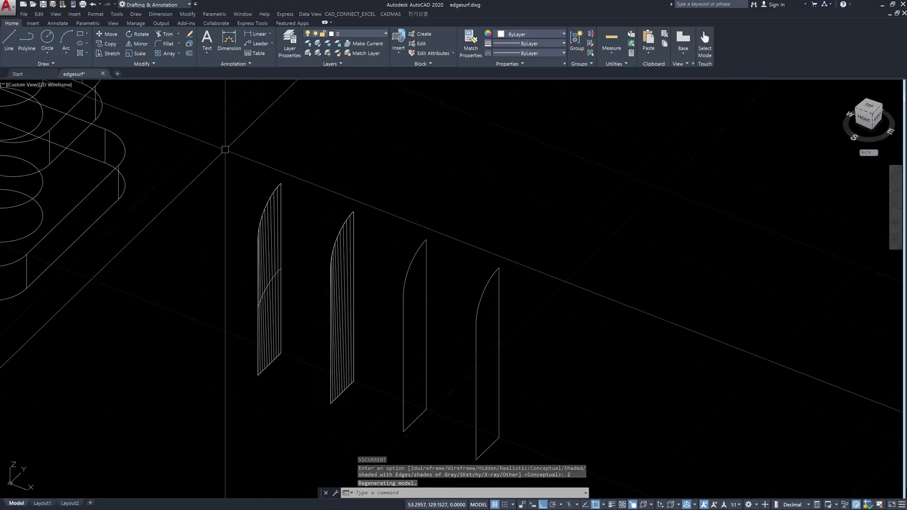
{"action": "left_click", "coordinate": [225, 149]}
{"action": "left_click", "coordinate": [298, 382]}
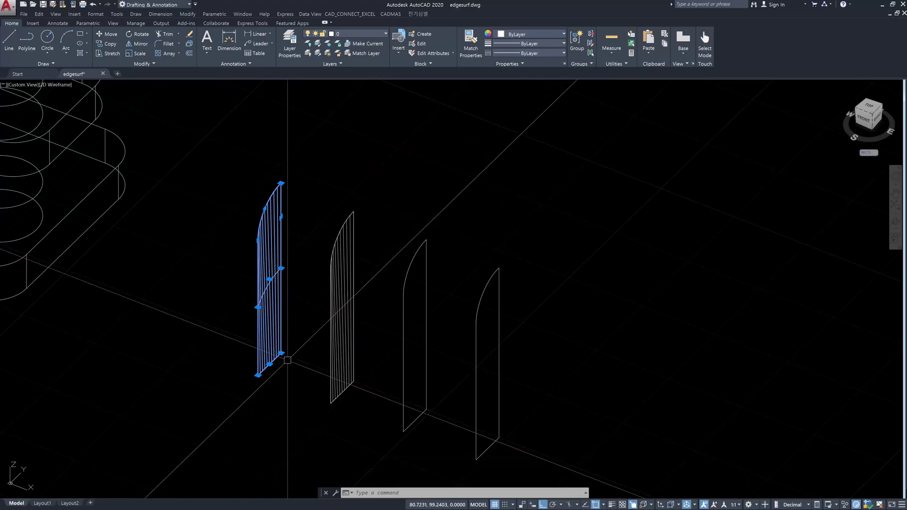
{"action": "key", "text": "Delete"}
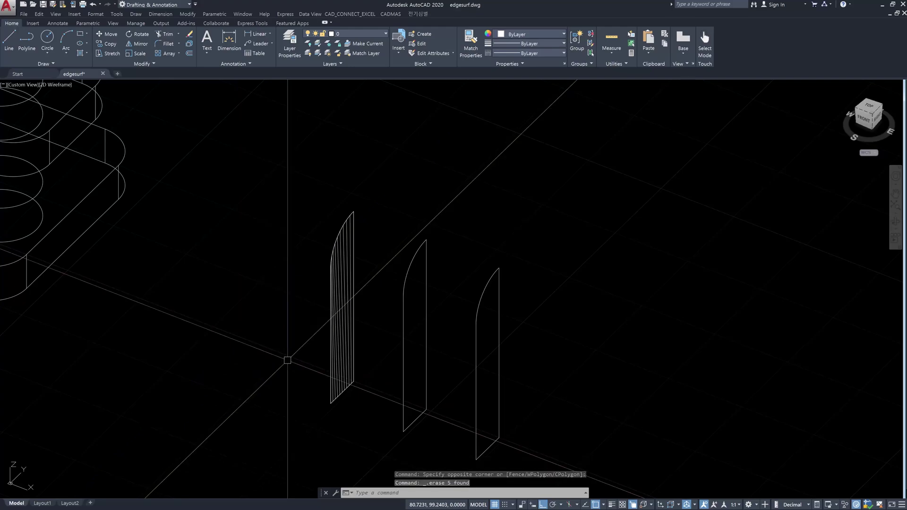
- Switch the visual style to Conceptual for the three remaining profiles
{"action": "middle_click_drag", "start_coordinate": [340, 364], "coordinate": [306, 308]}
{"action": "scroll", "coordinate": [338, 273], "scroll_direction": "up", "scroll_amount": 2}
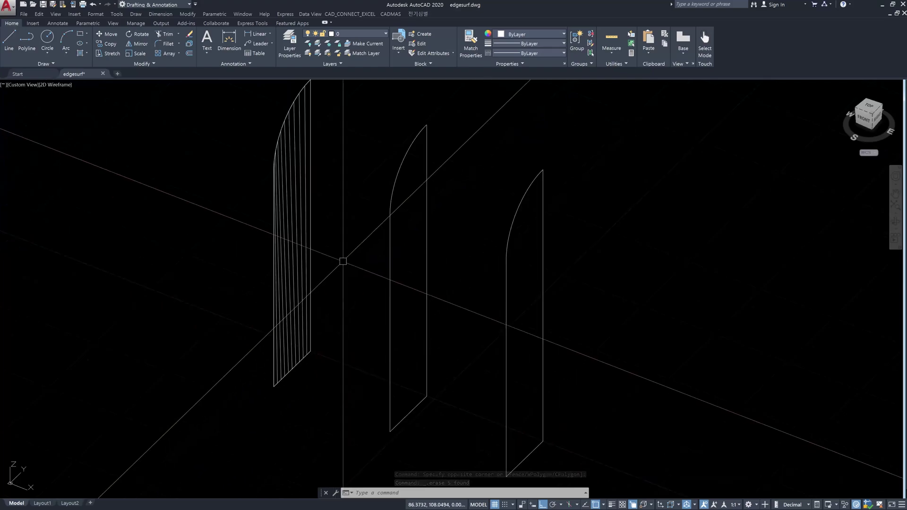
{"action": "middle_click_drag", "start_coordinate": [345, 259], "coordinate": [300, 296]}
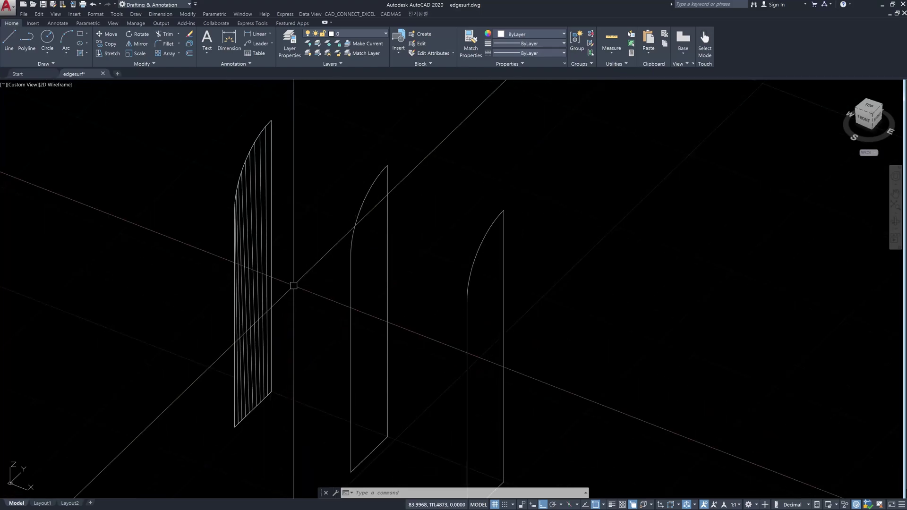
{"action": "type", "text": "vs"}
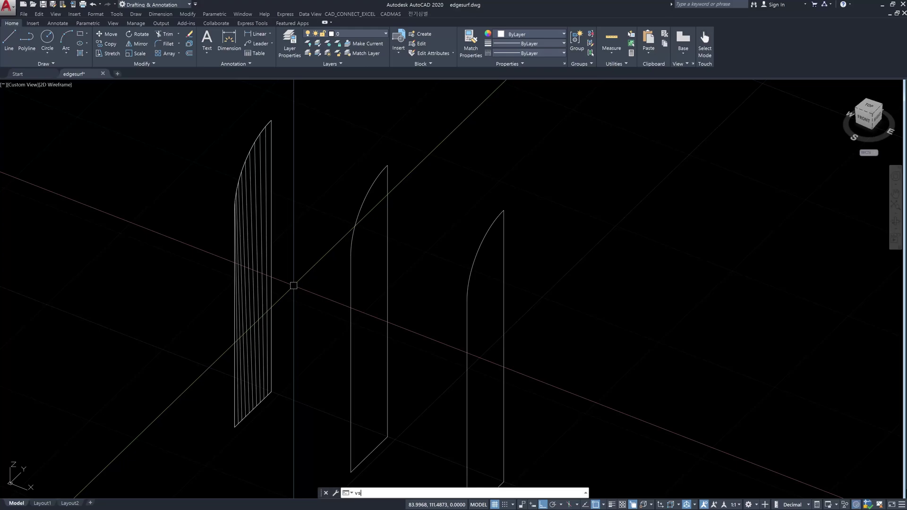
{"action": "key", "text": "Return"}
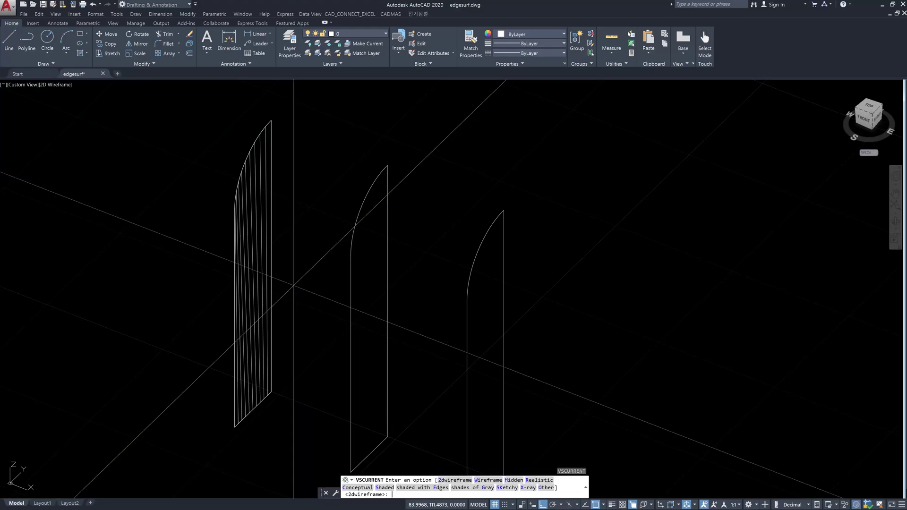
{"action": "type", "text": "c"}
{"action": "key", "text": "Return"}
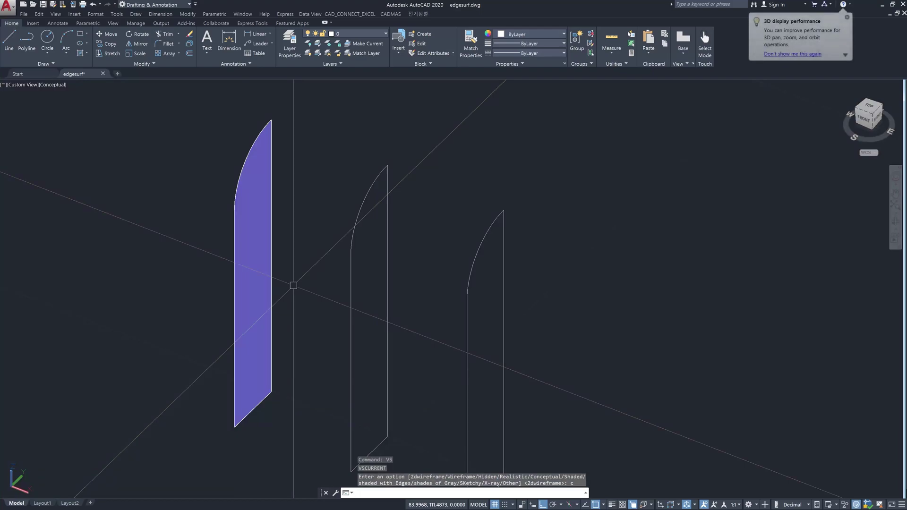
{"action": "middle_click_drag", "start_coordinate": [293, 285], "coordinate": [257, 277]}
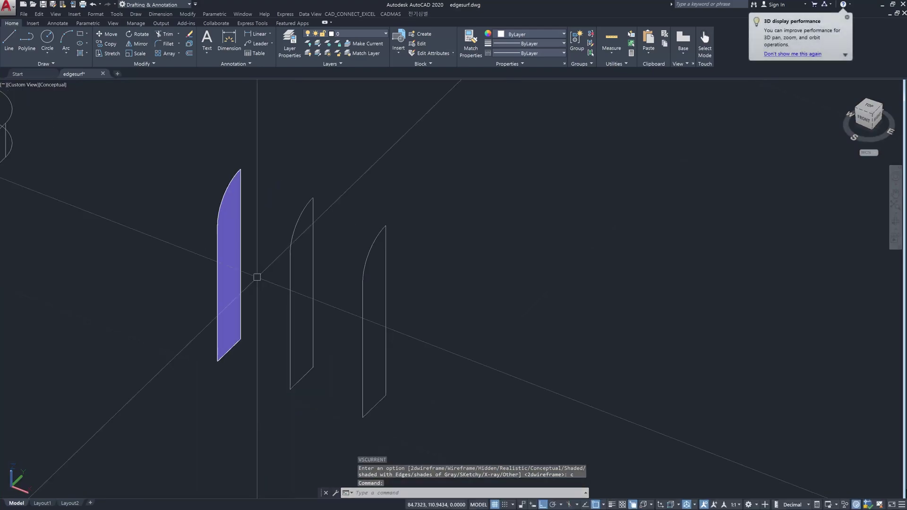
{"action": "key", "text": "Escape"}
{"action": "key", "text": "Escape"}
{"action": "type", "text": "ta"}
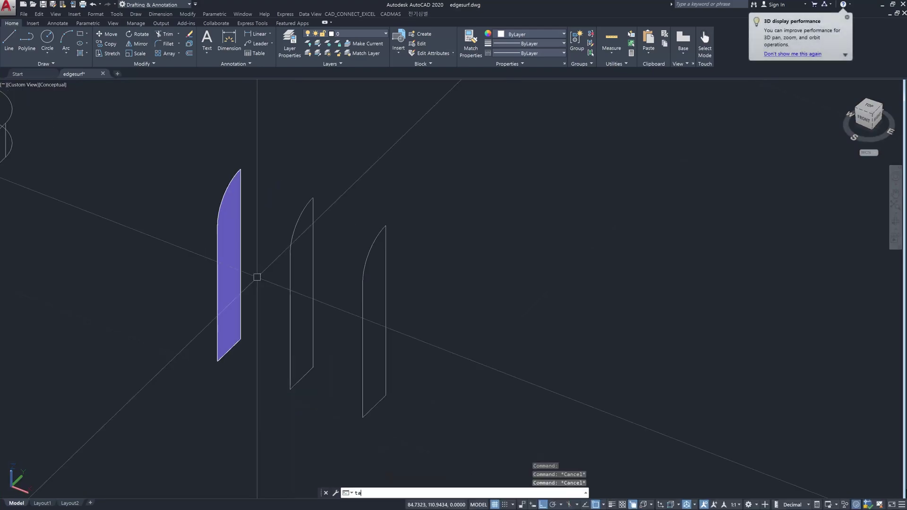
{"action": "type", "text": "bsurf"}
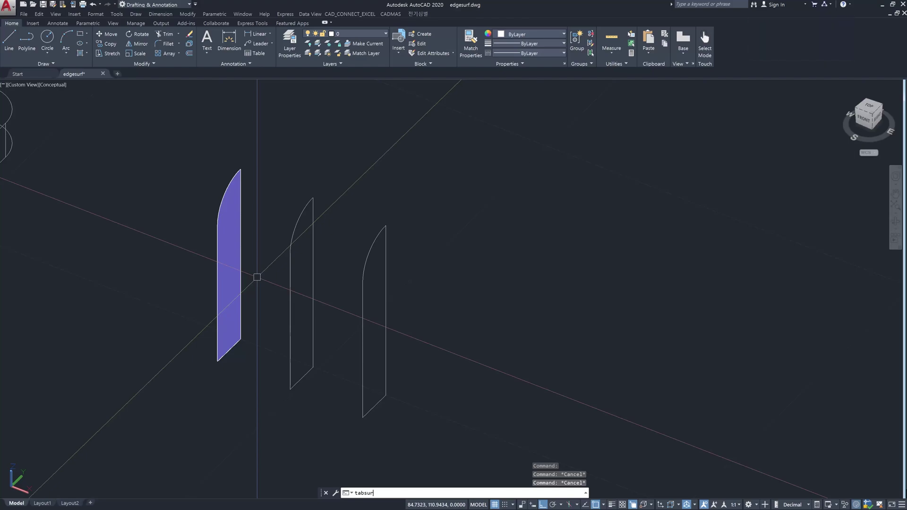
{"action": "key", "text": "Return"}
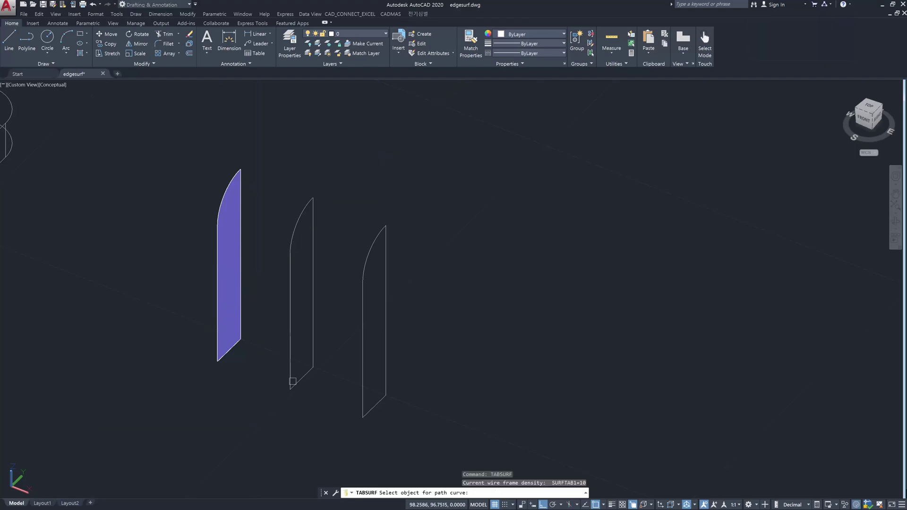
{"action": "left_click", "coordinate": [298, 377]}
{"action": "left_click", "coordinate": [323, 343]}
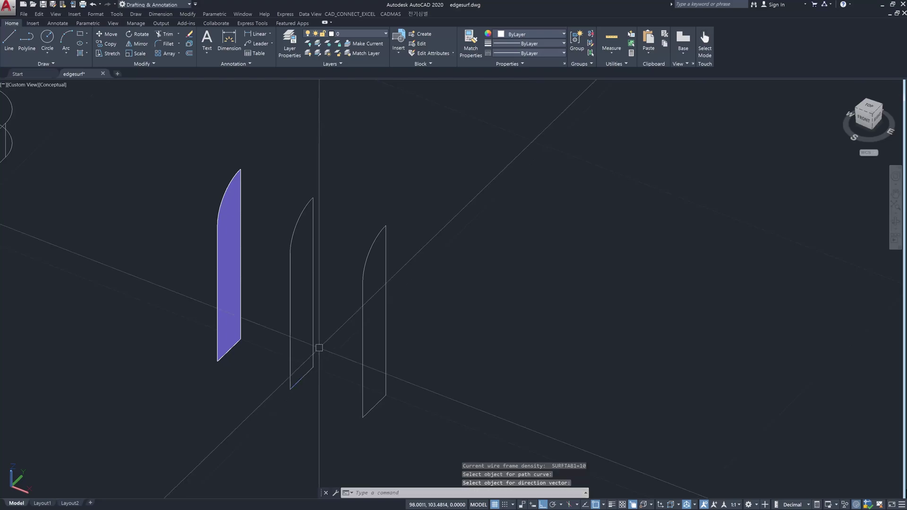
{"action": "left_click", "coordinate": [307, 355]}
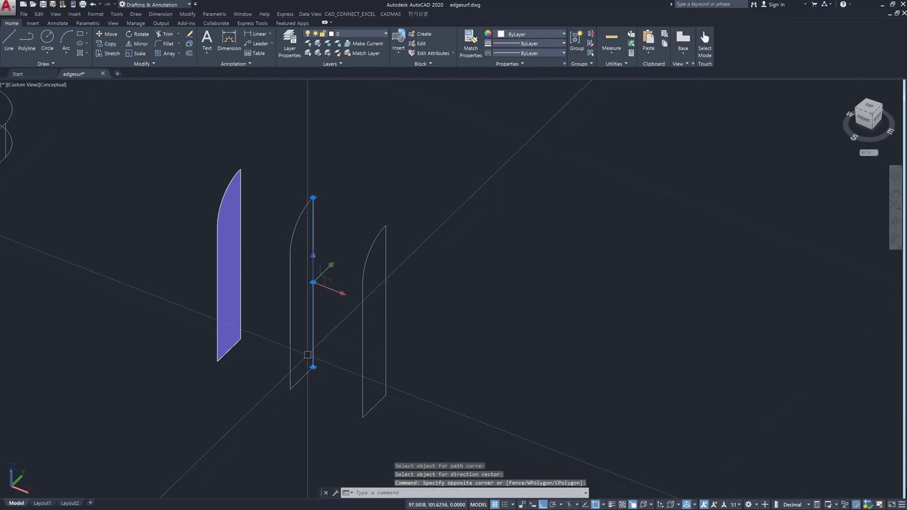
{"action": "key", "text": "Return"}
{"action": "key", "text": "Escape"}
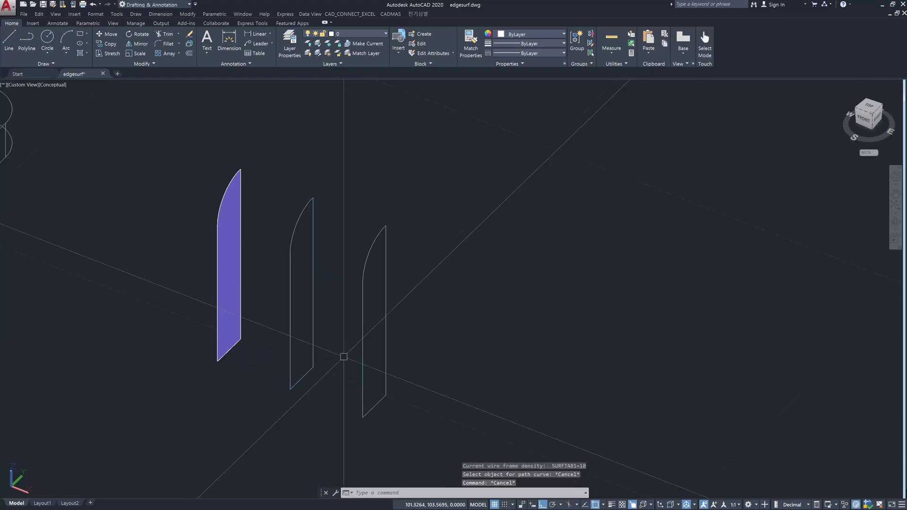
- Create a TABSURF mesh on the middle remaining profile, using its bottom edge as path curve and its rear vertical edge as direction vector
{"action": "type", "text": "tabsu"}
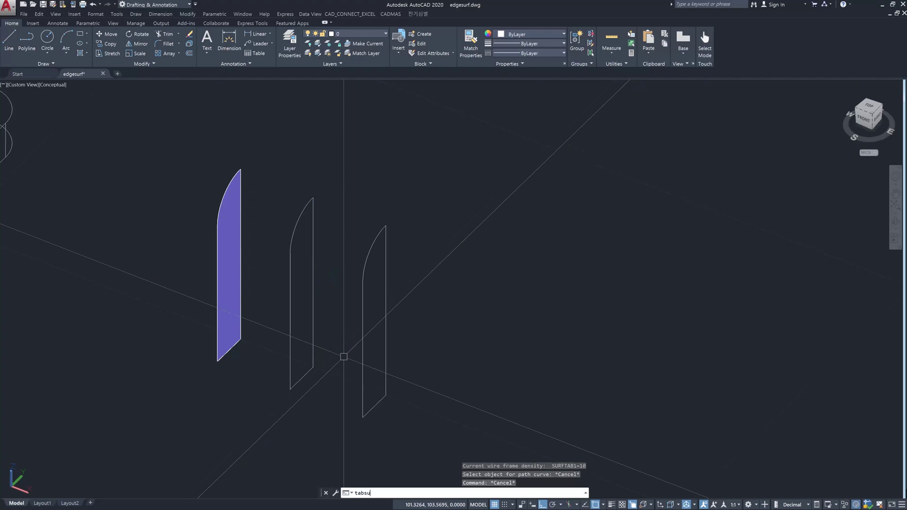
{"action": "key", "text": "Return"}
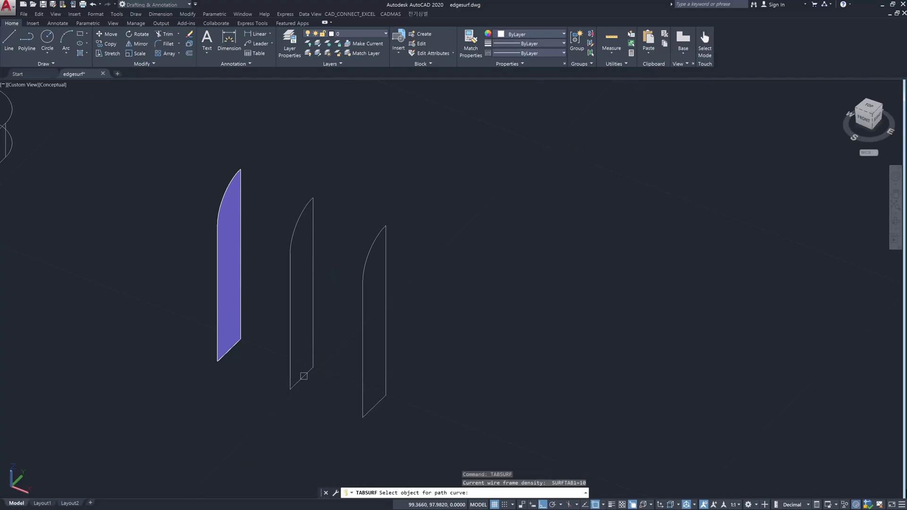
{"action": "left_click", "coordinate": [304, 373]}
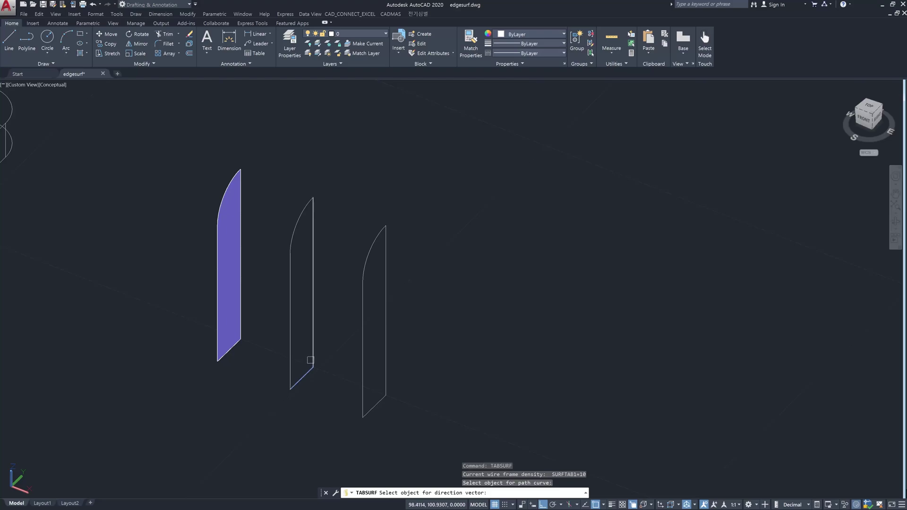
{"action": "left_click", "coordinate": [311, 359]}
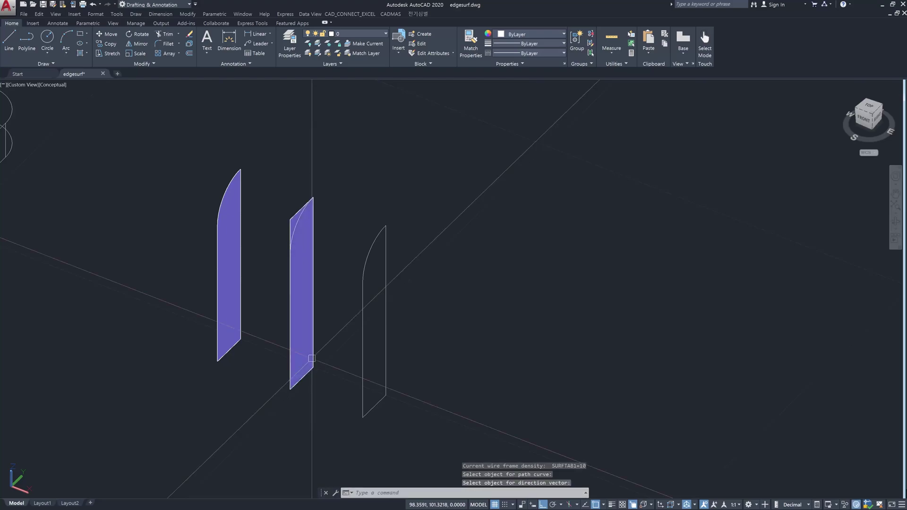
- Erase the TABSURF mesh from the middle remaining profile, keeping its boundary edges
{"action": "left_click", "coordinate": [289, 223]}
{"action": "key", "text": "Delete"}
{"action": "key", "text": "Escape"}
{"action": "key", "text": "Escape"}
{"action": "key", "text": "Escape"}
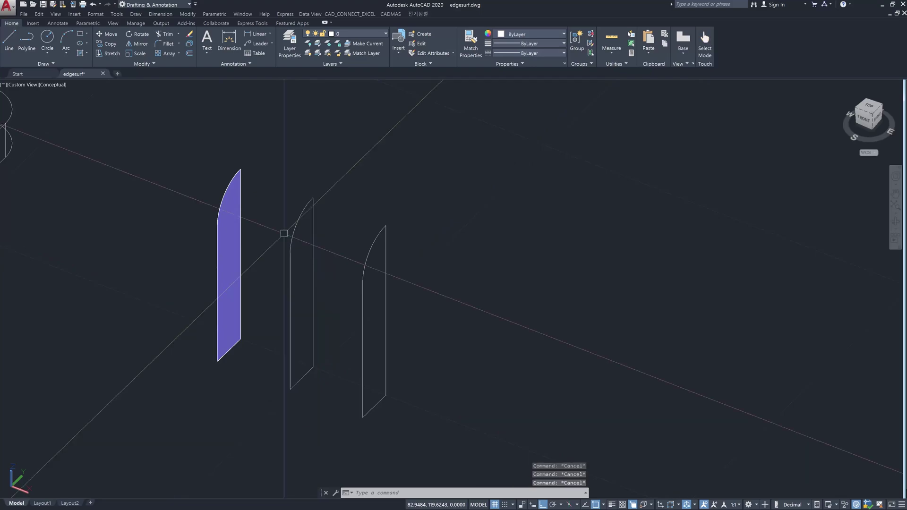
- Create a TABSURF mesh on the middle profile, using its curved top edge as path curve and its rear vertical edge as direction vector
{"action": "type", "text": "tab"}
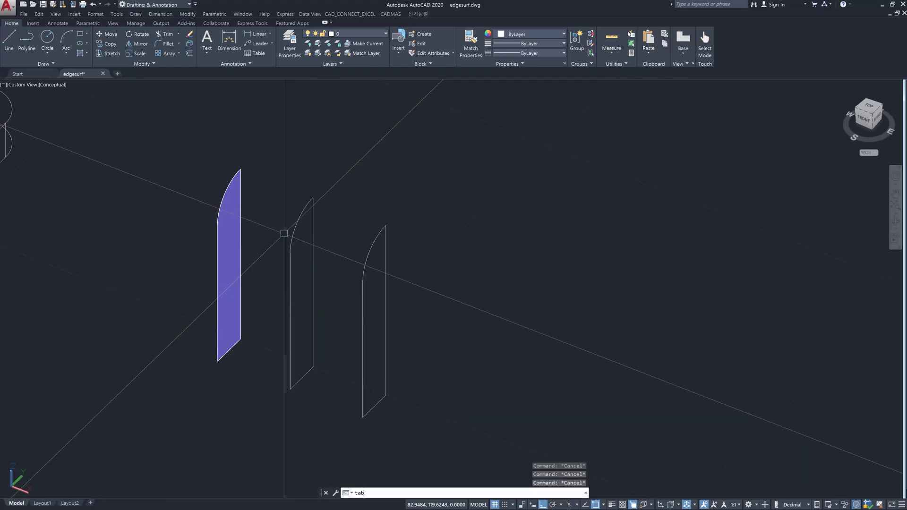
{"action": "type", "text": "surf"}
{"action": "key", "text": "Return"}
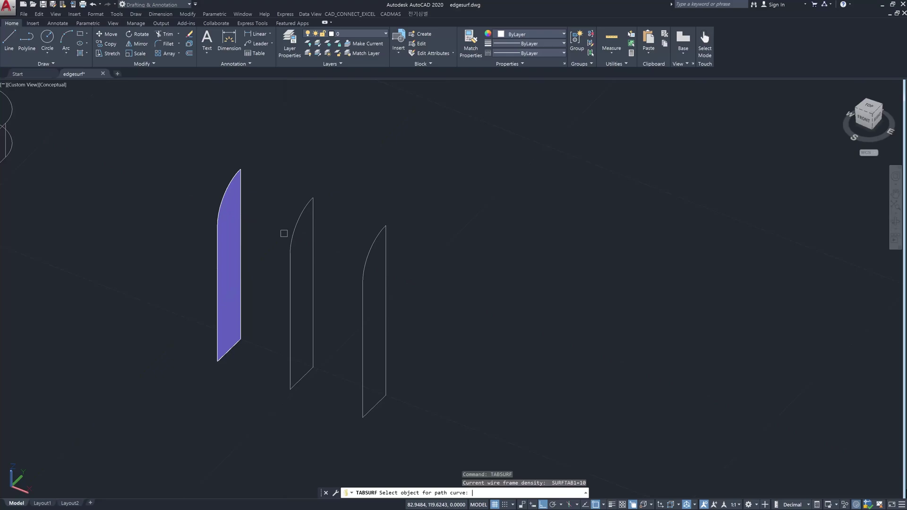
{"action": "left_click", "coordinate": [306, 203]}
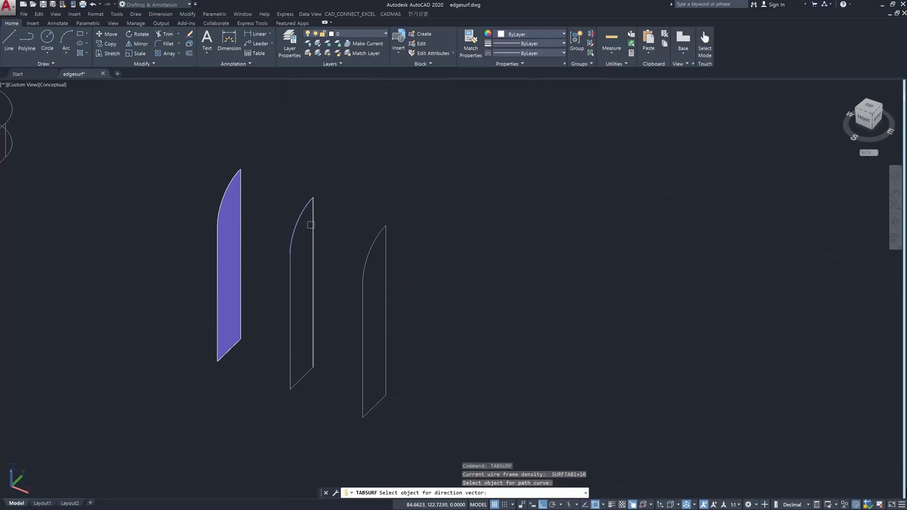
{"action": "left_click", "coordinate": [312, 224]}
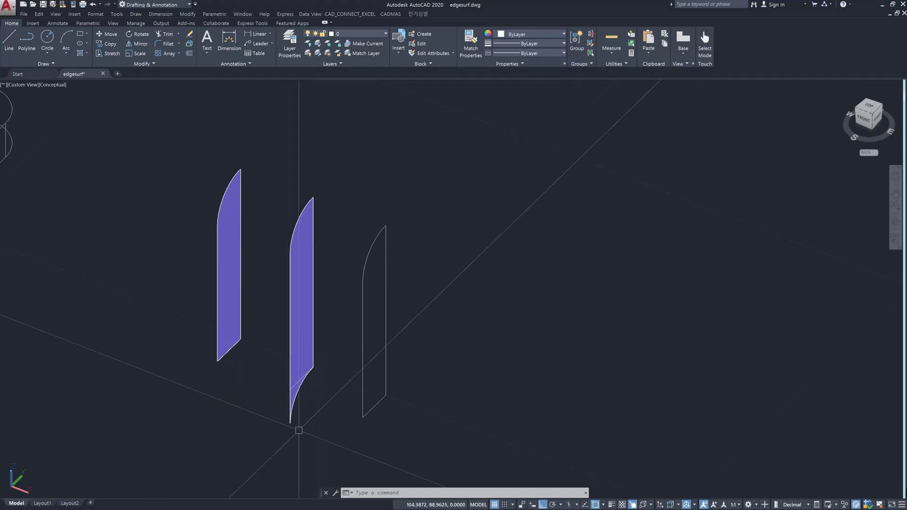
- Erase the middle profile together with its TABSURF mesh
{"action": "left_click", "coordinate": [277, 152]}
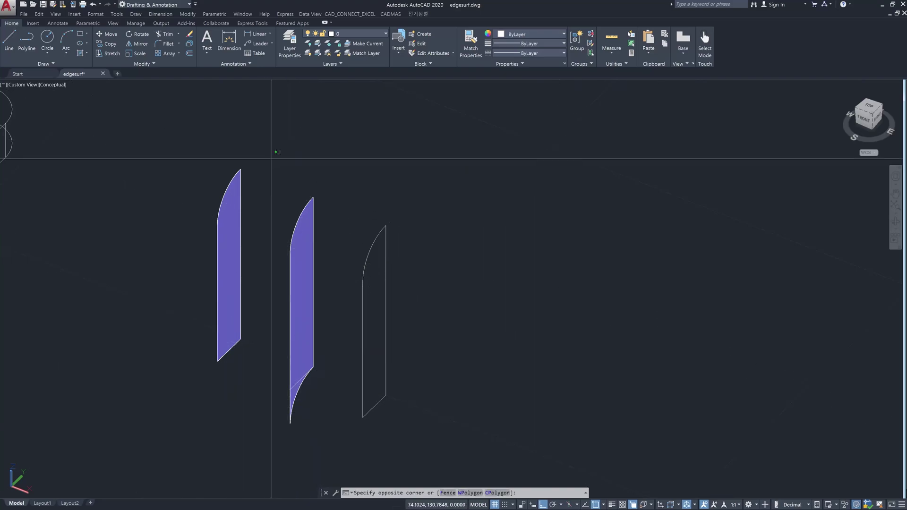
{"action": "left_click", "coordinate": [325, 434]}
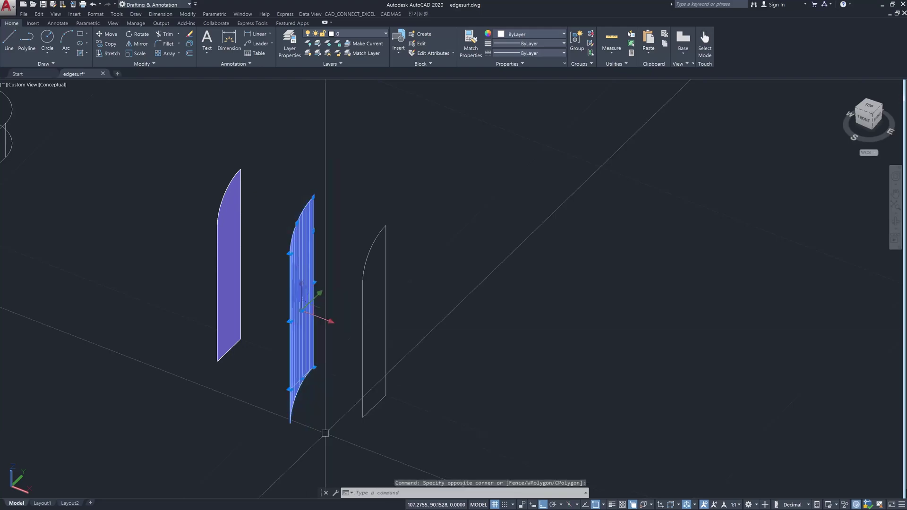
{"action": "key", "text": "Delete"}
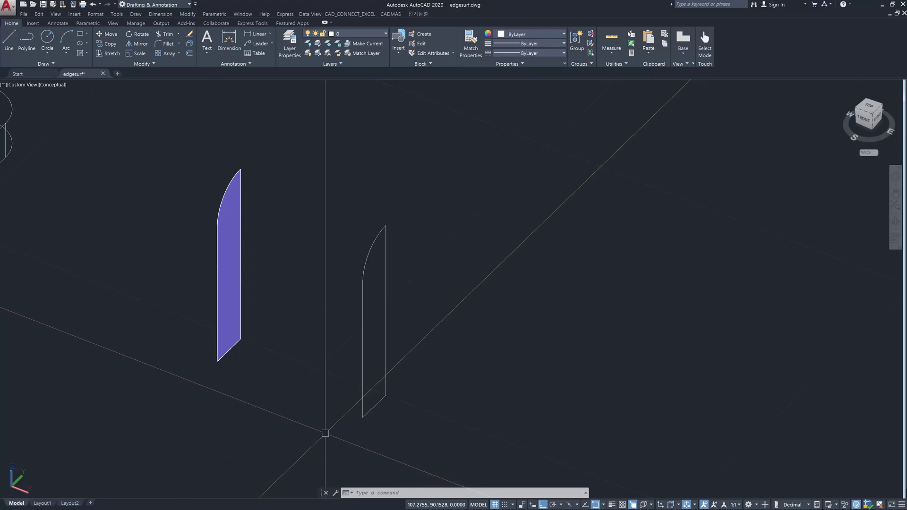
- Create a four-point 3DFACE on the last empty profile, through the two ends of its arc and its two bottom corners
{"action": "type", "text": "3f"}
{"action": "key", "text": "Return"}
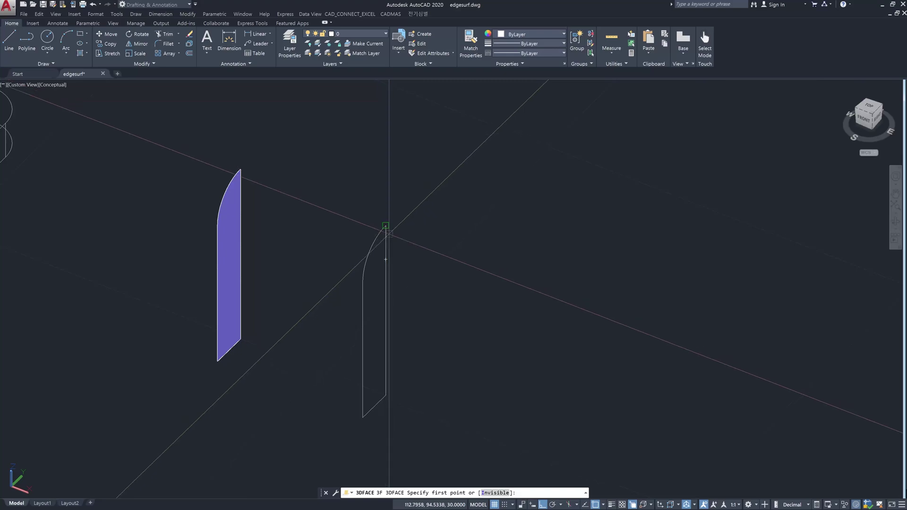
{"action": "left_click", "coordinate": [386, 227]}
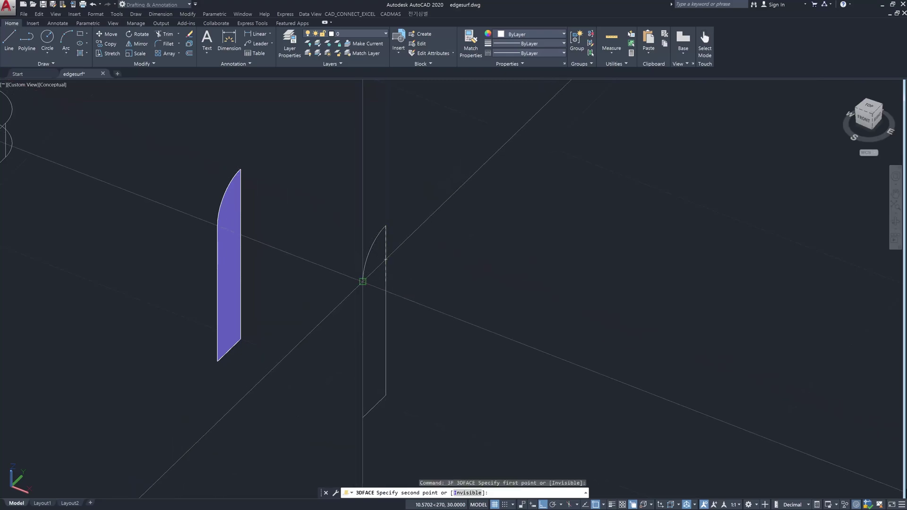
{"action": "left_click", "coordinate": [363, 281]}
{"action": "left_click", "coordinate": [362, 416]}
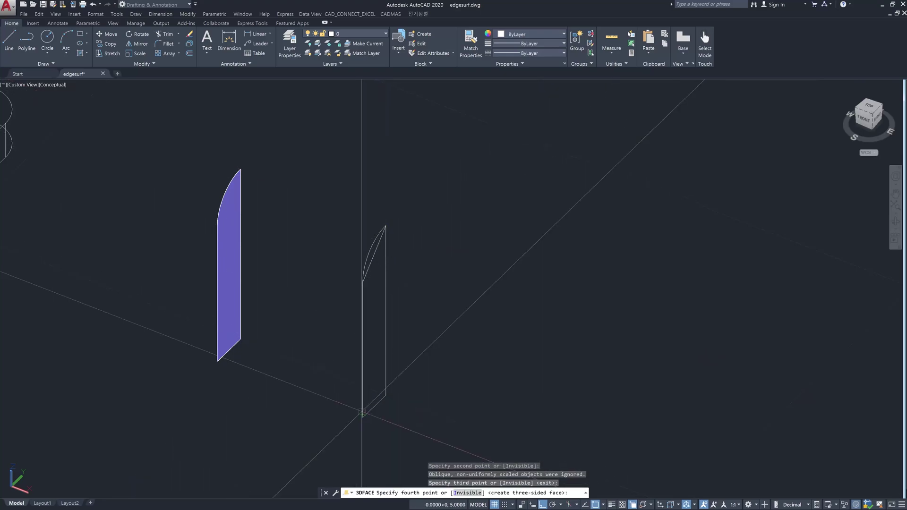
{"action": "left_click", "coordinate": [385, 395]}
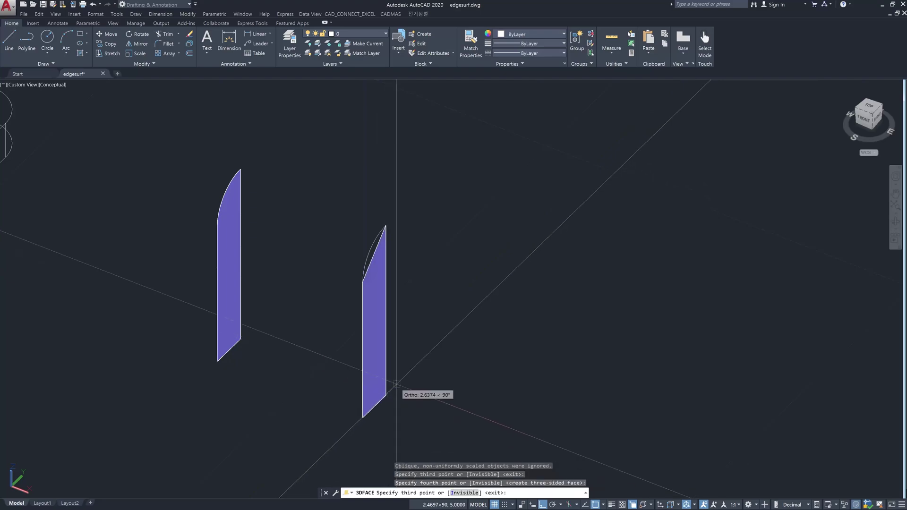
{"action": "key", "text": "Escape"}
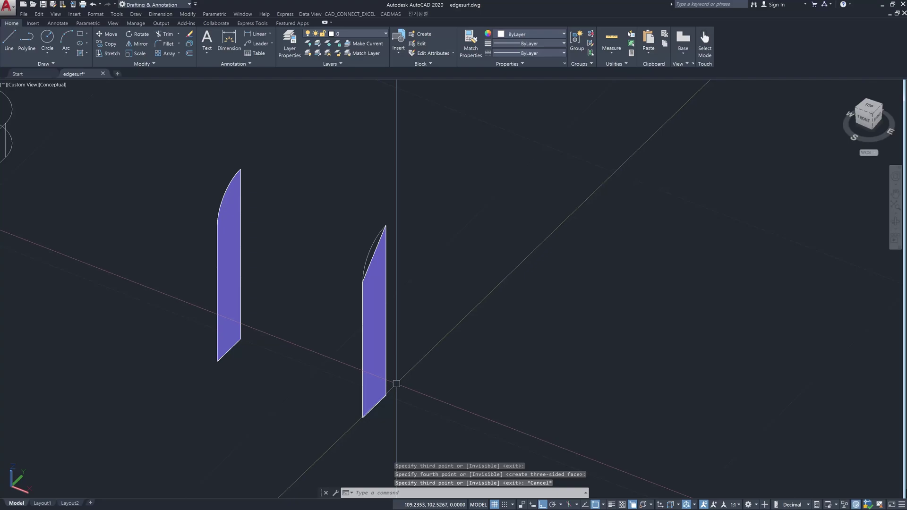
- Compare the 3D face's straight upper edge with the profile's arc, and erase that profile together with the face
{"action": "scroll", "coordinate": [380, 236], "scroll_direction": "up", "scroll_amount": 3}
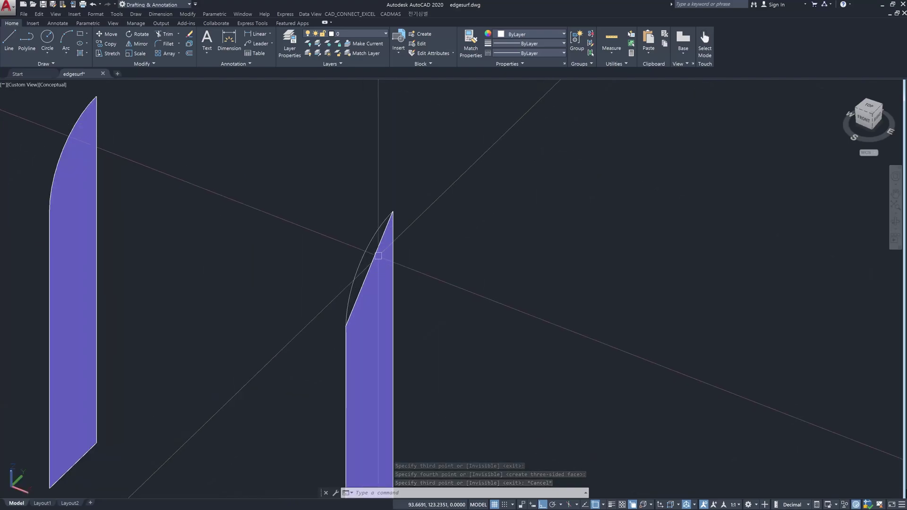
{"action": "scroll", "coordinate": [378, 256], "scroll_direction": "down", "scroll_amount": 4}
{"action": "scroll", "coordinate": [378, 257], "scroll_direction": "up", "scroll_amount": 3}
{"action": "scroll", "coordinate": [375, 260], "scroll_direction": "down", "scroll_amount": 2}
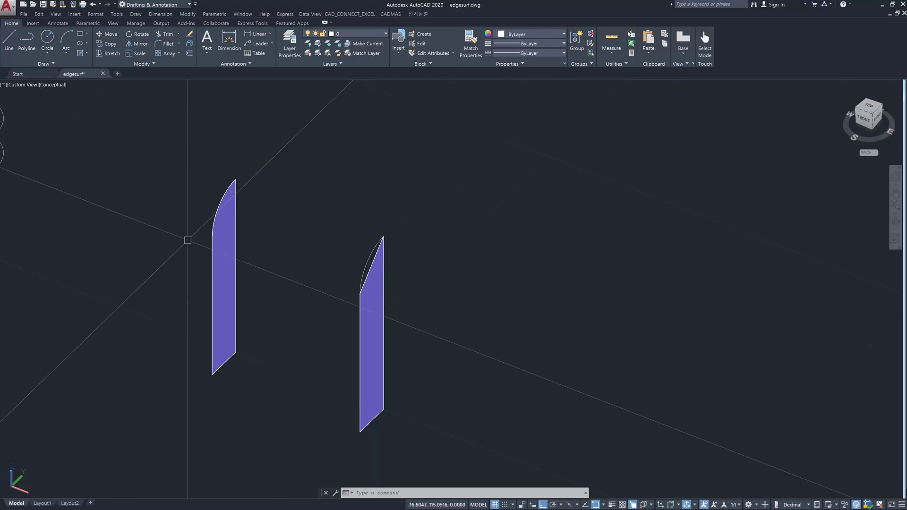
{"action": "left_click", "coordinate": [340, 193]}
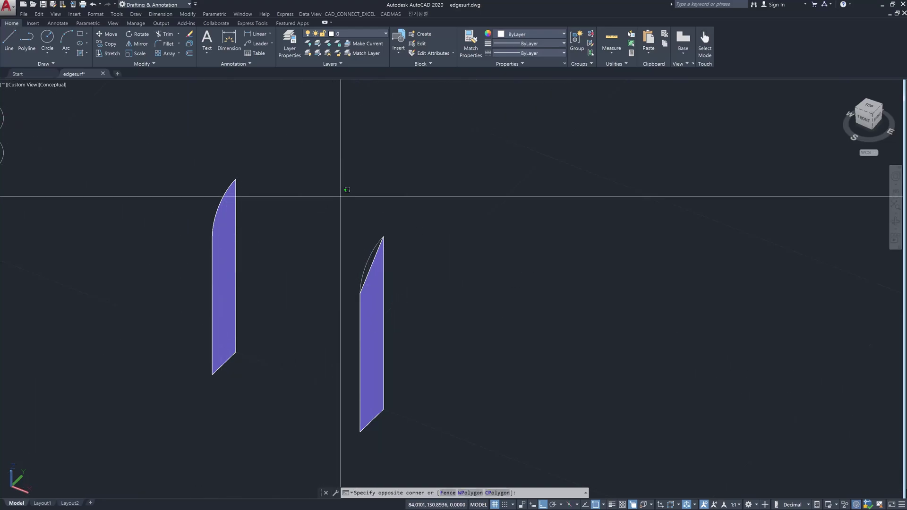
{"action": "left_click", "coordinate": [432, 457]}
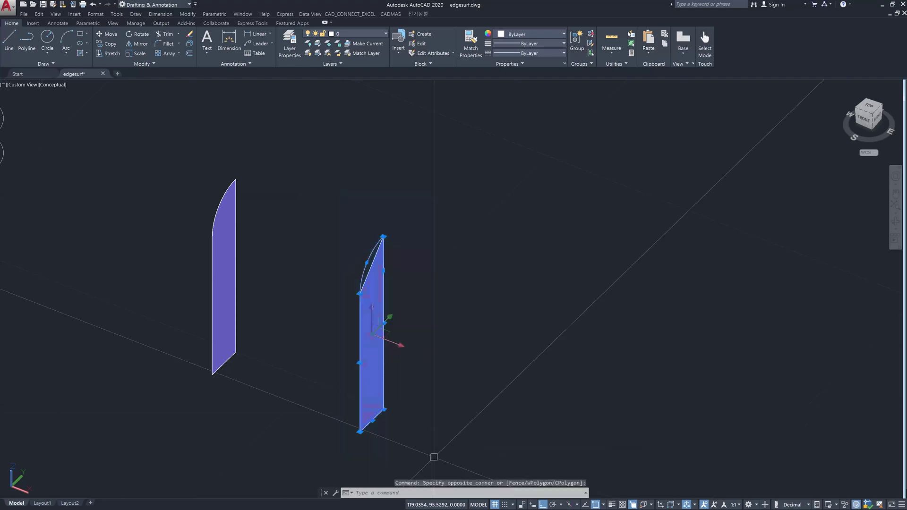
{"action": "key", "text": "Delete"}
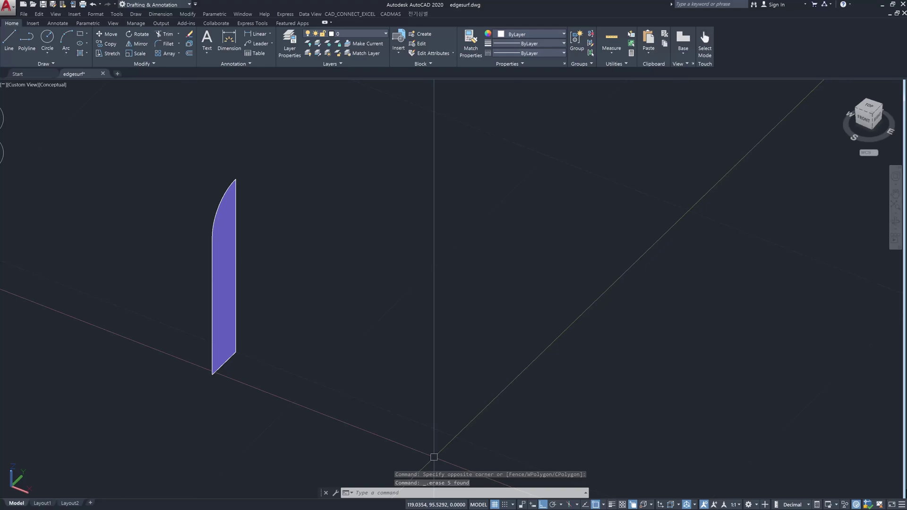
{"action": "scroll", "coordinate": [434, 457], "scroll_direction": "down", "scroll_amount": 3}
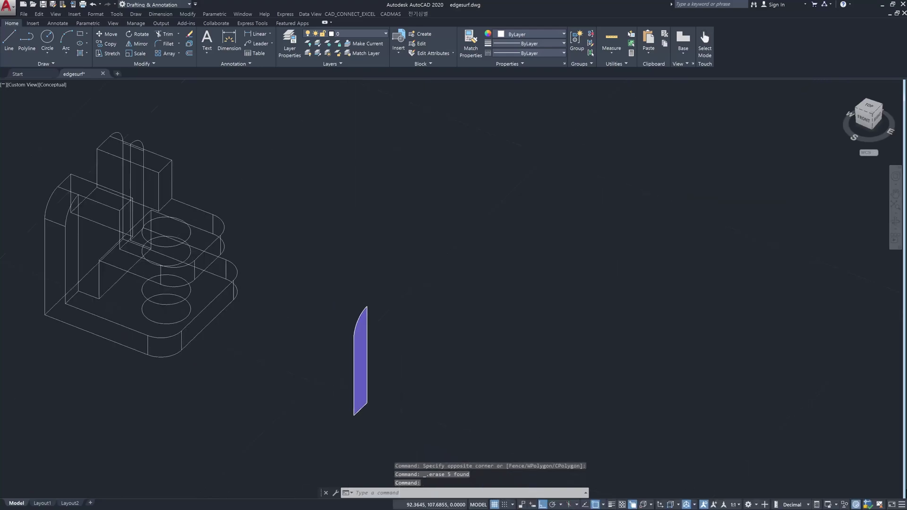
{"action": "middle_click_drag", "start_coordinate": [402, 364], "coordinate": [425, 376]}
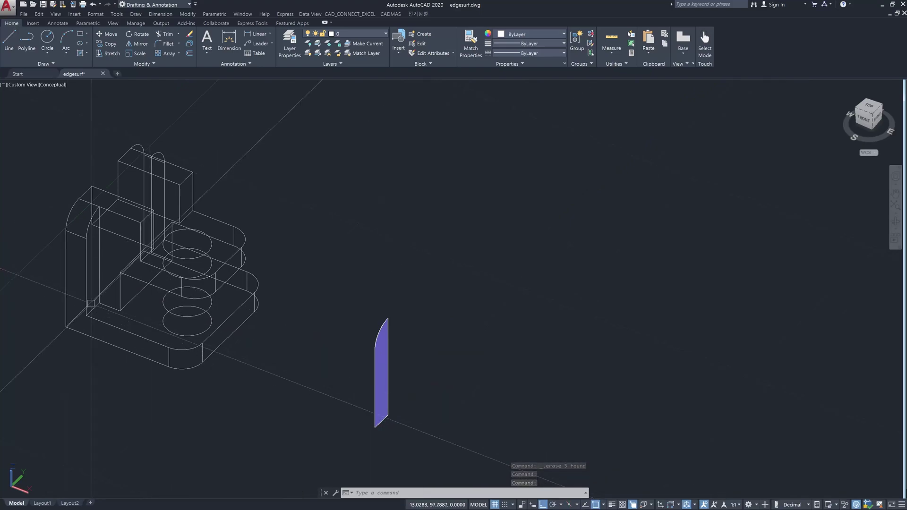
{"action": "type", "text": "m"}
{"action": "key", "text": "Return"}
{"action": "scroll", "coordinate": [319, 362], "scroll_direction": "up", "scroll_amount": 3}
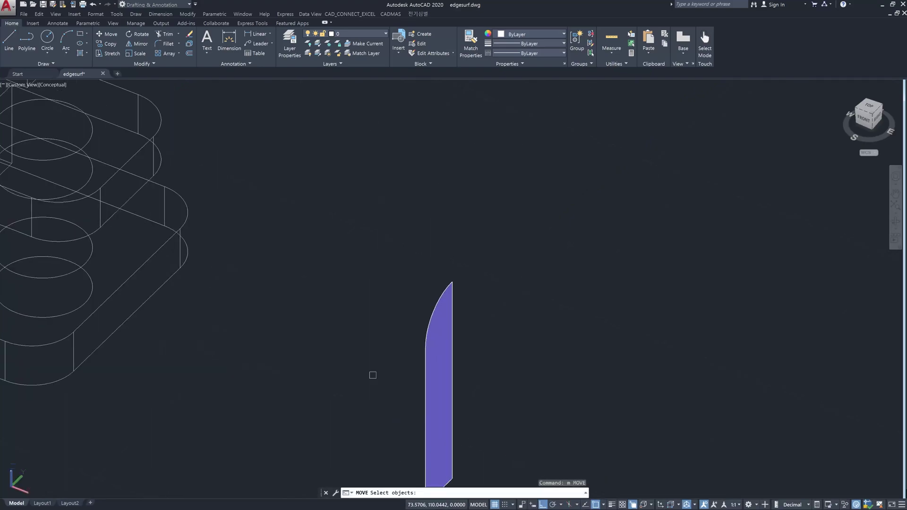
{"action": "left_click", "coordinate": [437, 411]}
{"action": "scroll", "coordinate": [434, 415], "scroll_direction": "down", "scroll_amount": 3}
{"action": "key", "text": "Return"}
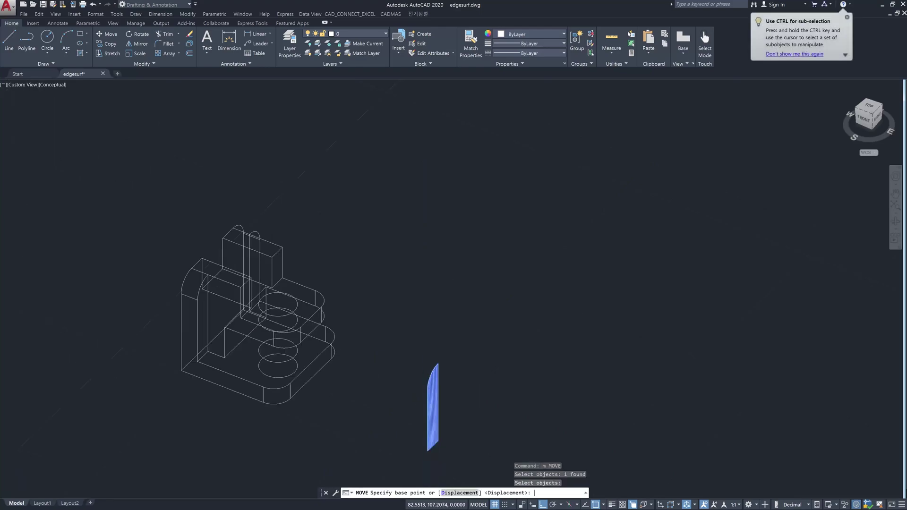
{"action": "middle_click_drag", "start_coordinate": [415, 428], "coordinate": [416, 432]}
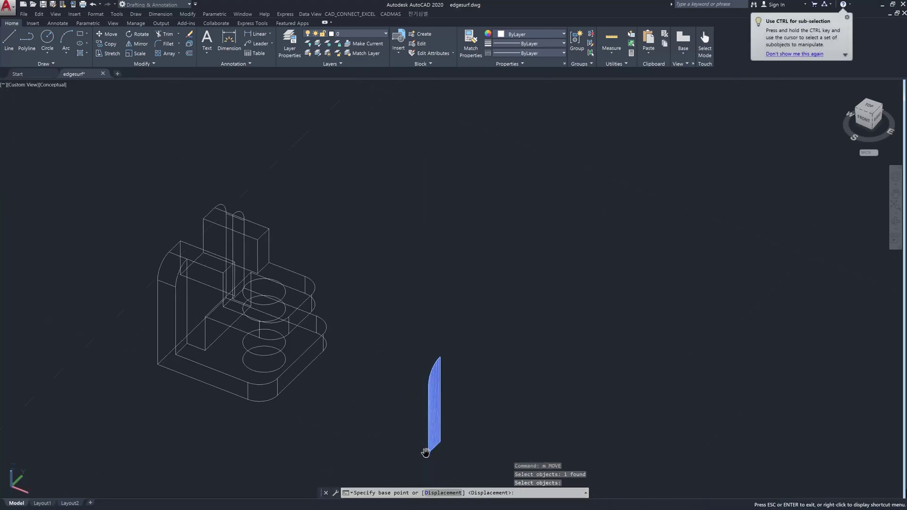
{"action": "scroll", "coordinate": [427, 457], "scroll_direction": "up", "scroll_amount": 2}
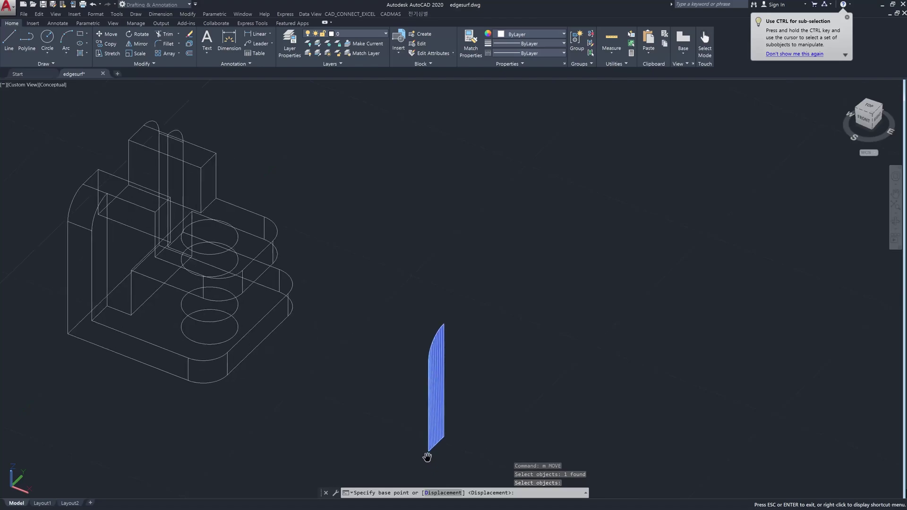
{"action": "key", "text": "Return"}
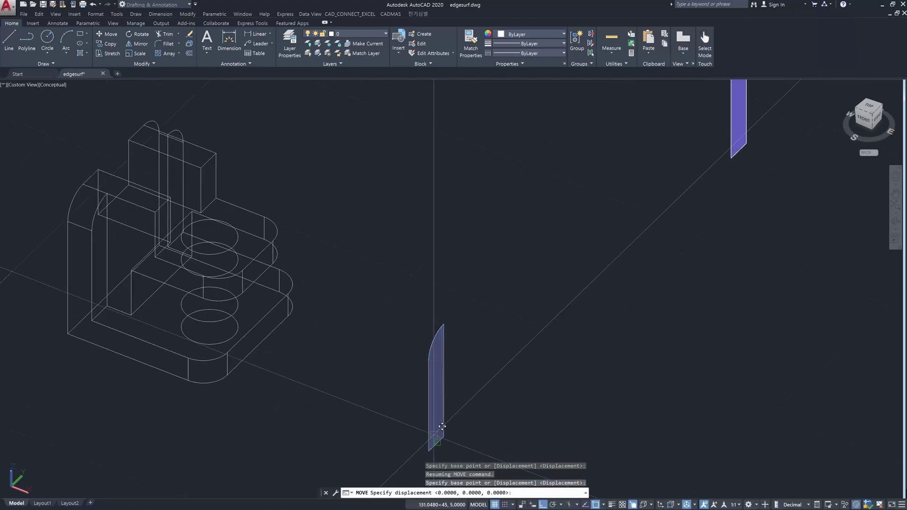
{"action": "key", "text": "Escape"}
{"action": "key", "text": "Escape"}
- Move the mesh from the remaining profile onto the model's matching side face, using the mesh's lower front corner as base point
{"action": "type", "text": "m"}
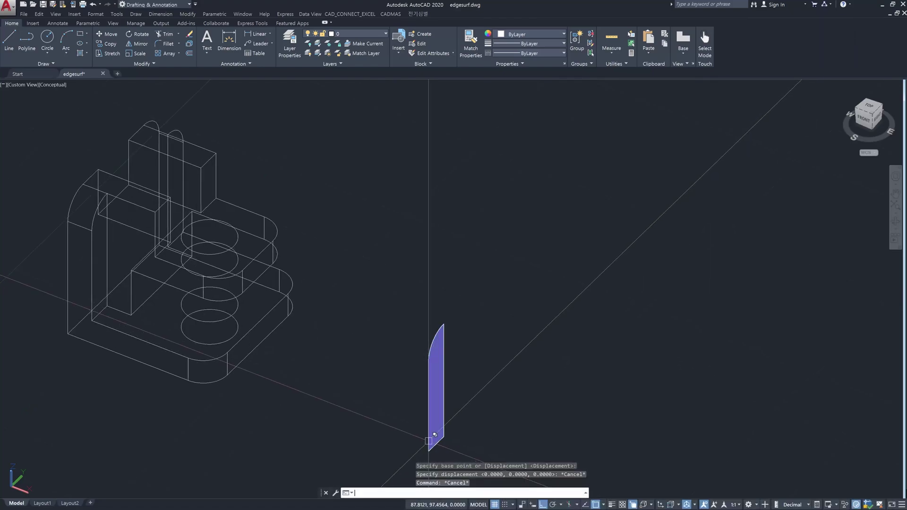
{"action": "key", "text": "Return"}
{"action": "left_click", "coordinate": [428, 449]}
{"action": "key", "text": "Return"}
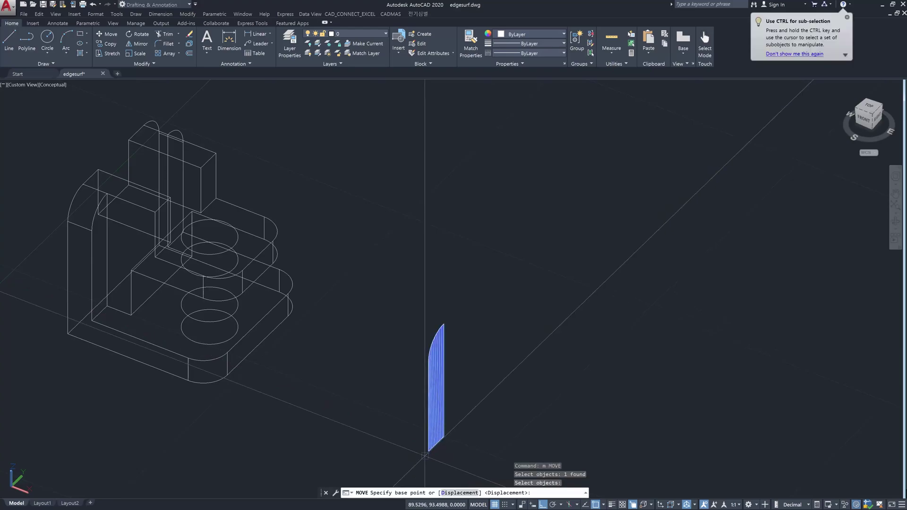
{"action": "left_click", "coordinate": [428, 451]}
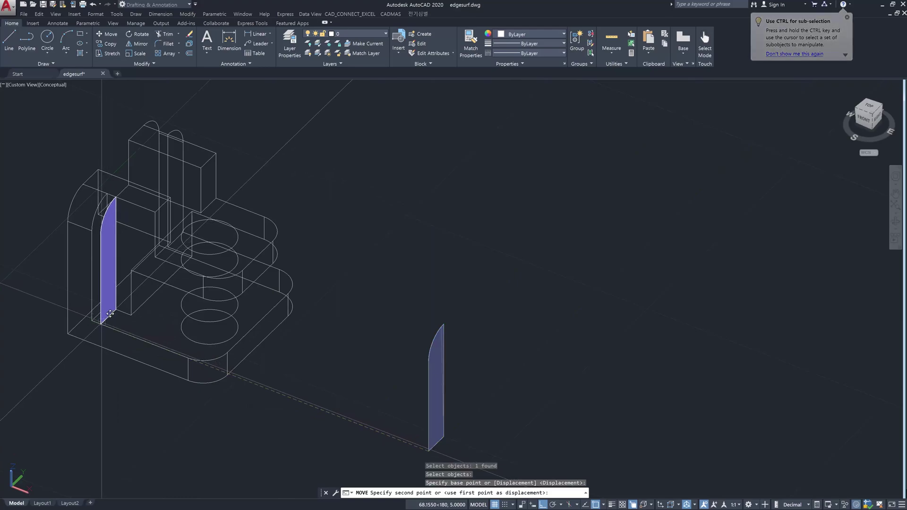
{"action": "left_click", "coordinate": [101, 322]}
{"action": "key", "text": "Escape"}
- Erase the four leftover boundary edges of the copied profile beside the model
{"action": "middle_click_drag", "start_coordinate": [397, 333], "coordinate": [379, 296]}
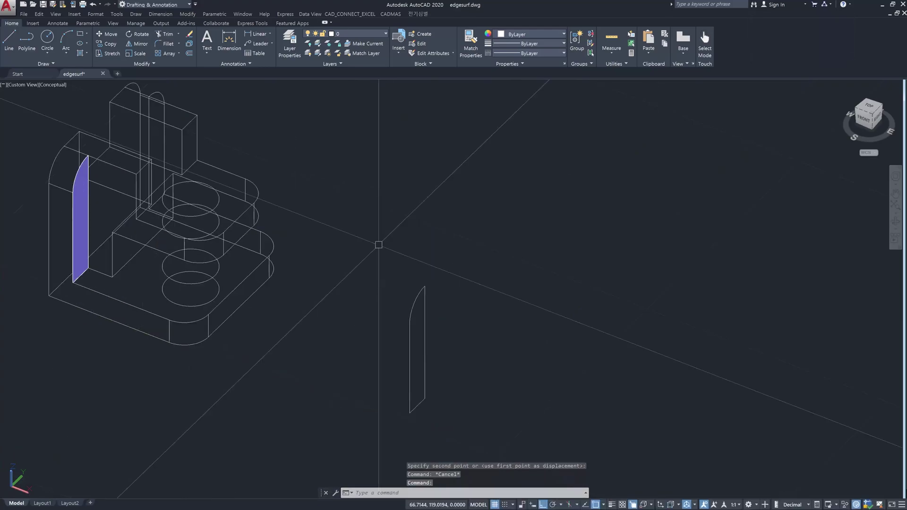
{"action": "left_click", "coordinate": [379, 244]}
{"action": "left_click", "coordinate": [484, 430]}
{"action": "key", "text": "Delete"}
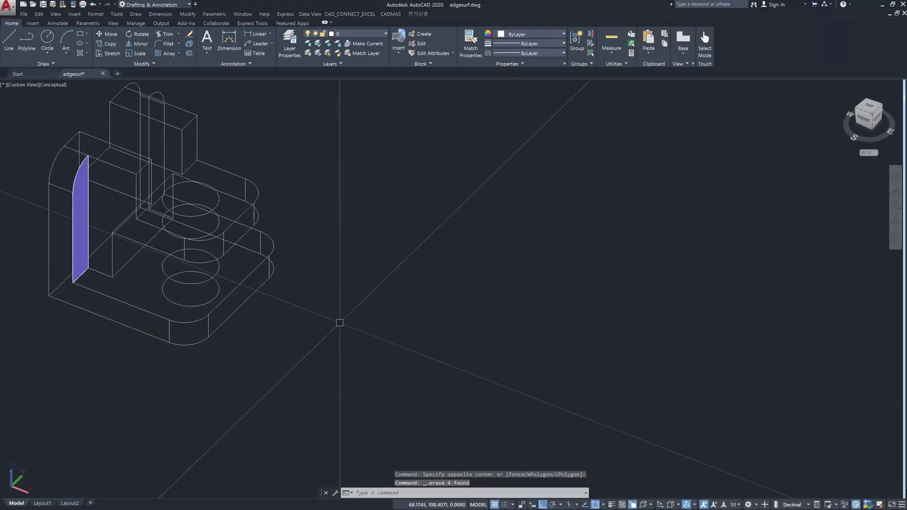
- Mirror the side-face mesh to the model's opposite side about the midpoint of the base's end edge, keeping the source mesh
{"action": "mouse_move", "coordinate": [308, 305]}
{"action": "middle_mouse_down"}
{"action": "mouse_move", "coordinate": [273, 284]}
{"action": "mouse_move", "coordinate": [302, 289]}
{"action": "middle_mouse_up"}
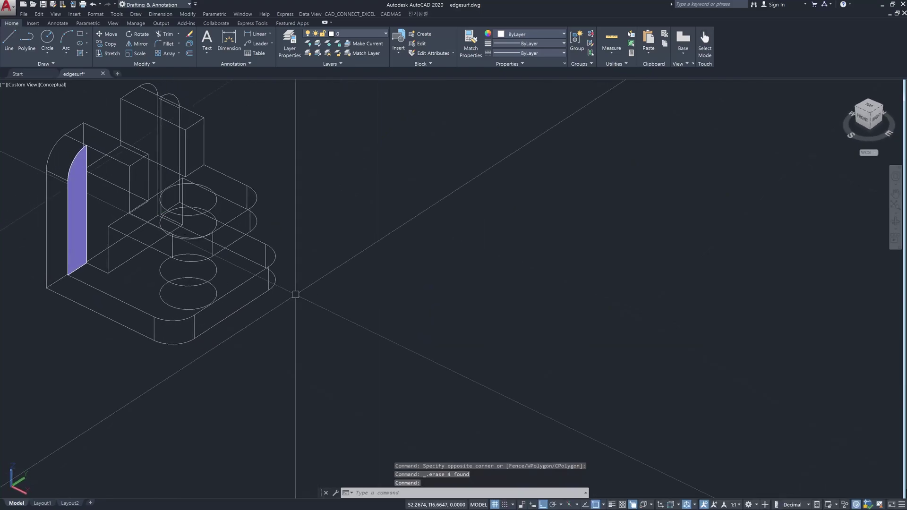
{"action": "type", "text": "MI"}
{"action": "key", "text": "Return"}
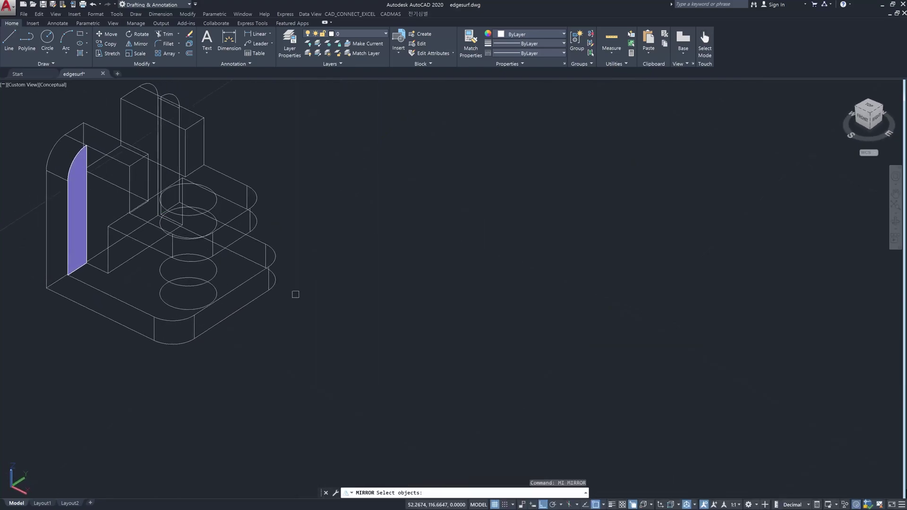
{"action": "left_click", "coordinate": [79, 240]}
{"action": "key", "text": "Return"}
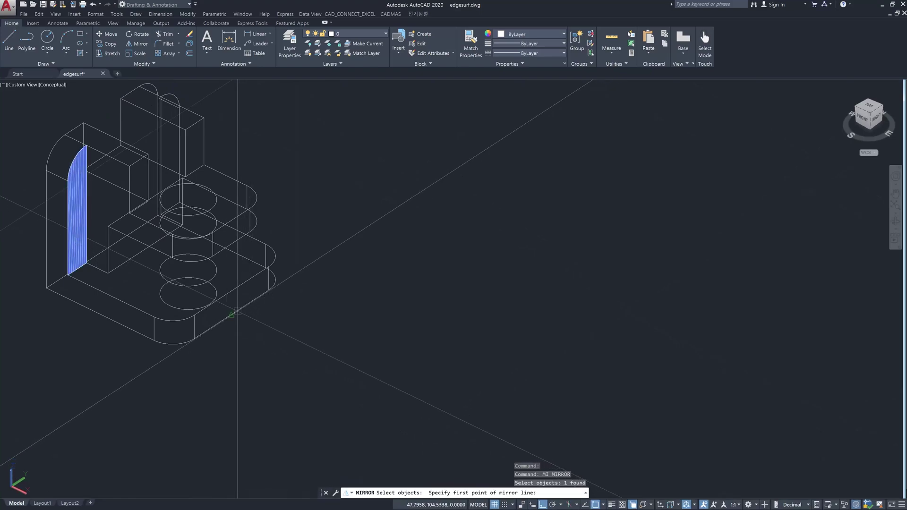
{"action": "left_click", "coordinate": [231, 313]}
{"action": "left_click", "coordinate": [377, 399]}
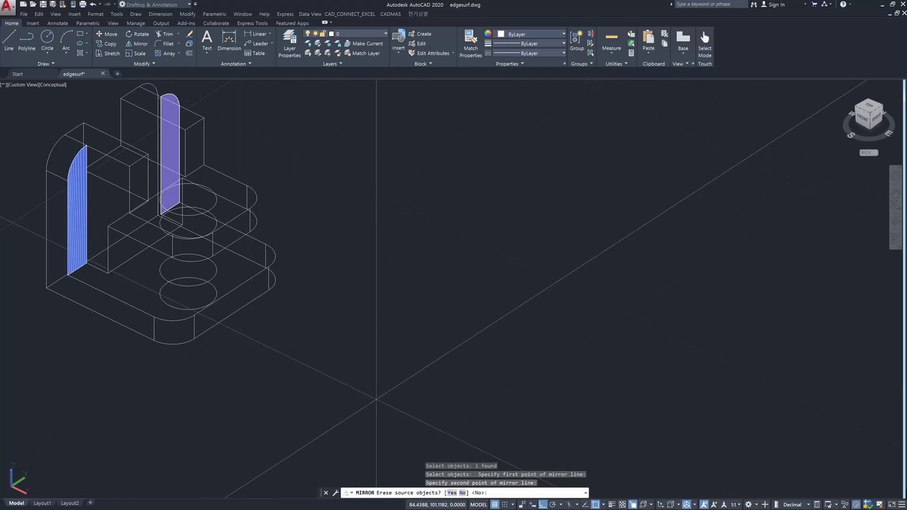
{"action": "key", "text": "Escape"}
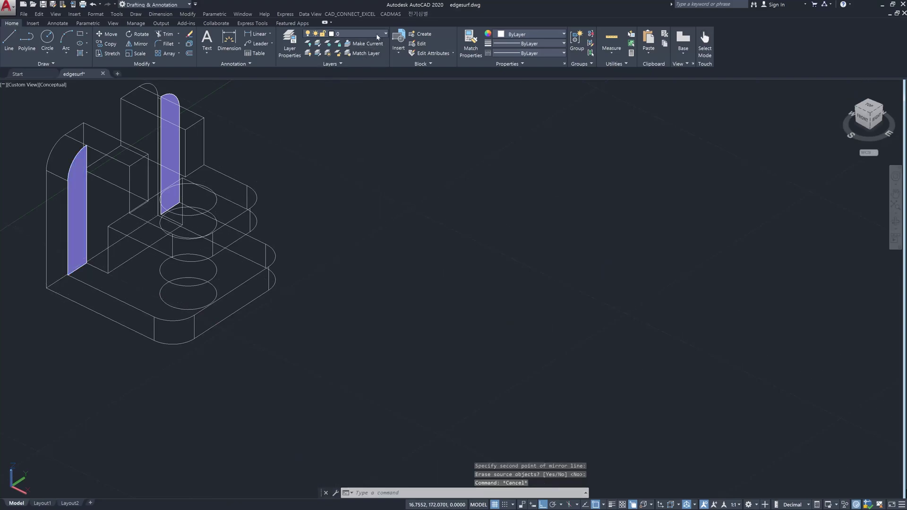
- Turn the Surface layer back on so the previously built surfaces are shown on the model
{"action": "left_click", "coordinate": [359, 34]}
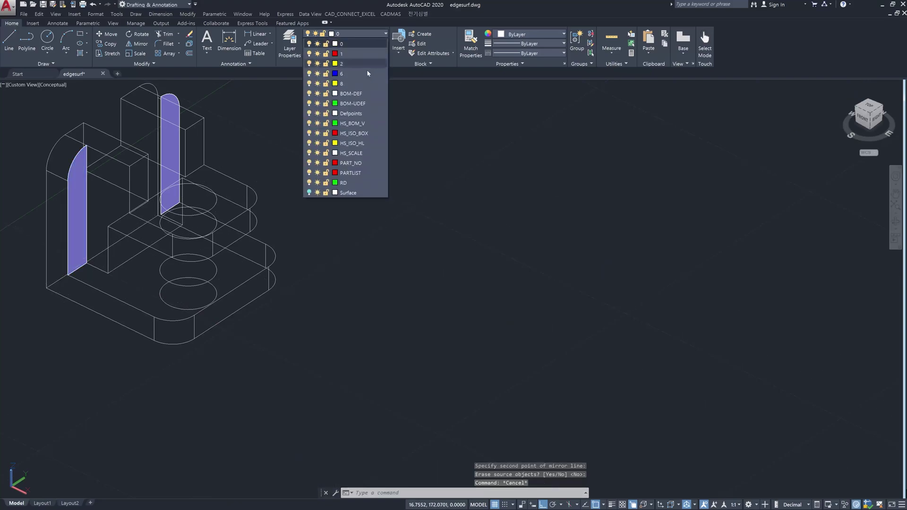
{"action": "left_click", "coordinate": [309, 192]}
{"action": "middle_click_drag", "start_coordinate": [285, 207], "coordinate": [294, 284]}
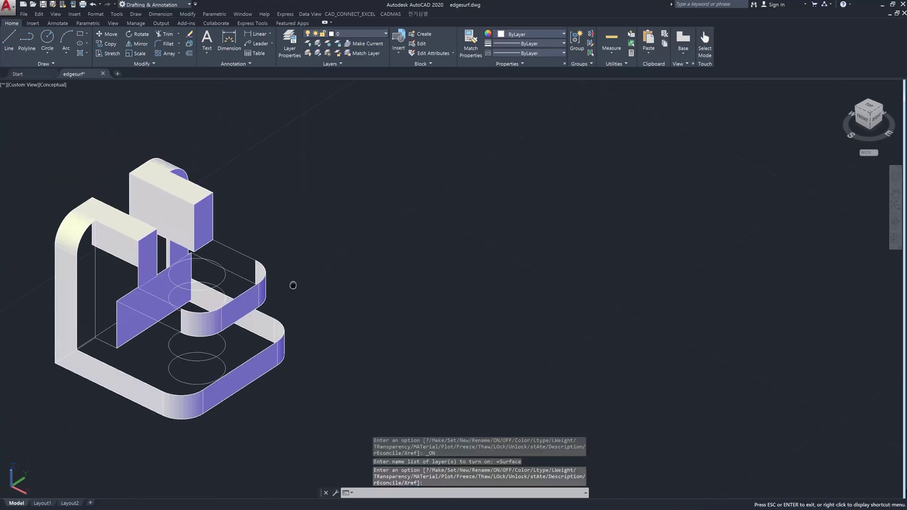
{"action": "key", "text": "Return"}
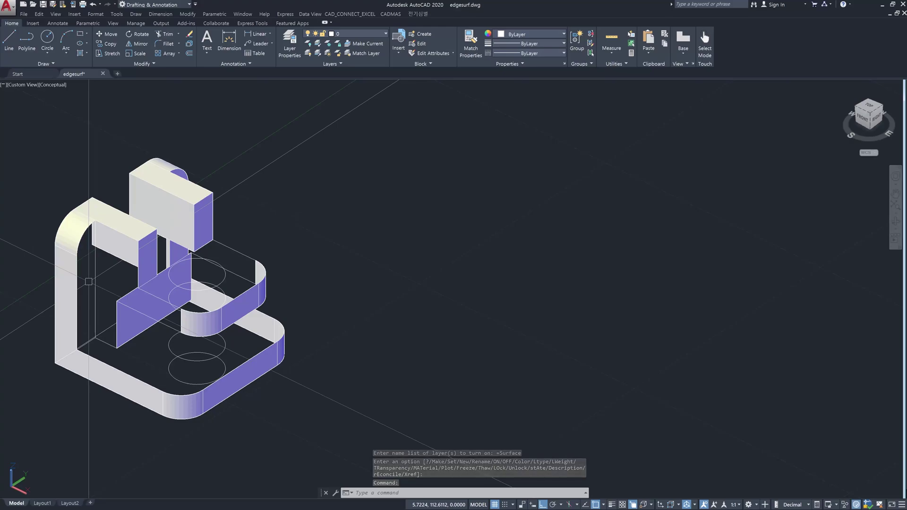
- Try to assign the two side-face meshes to the Surface layer, and undo the resulting change of current layer
{"action": "left_click", "coordinate": [87, 274]}
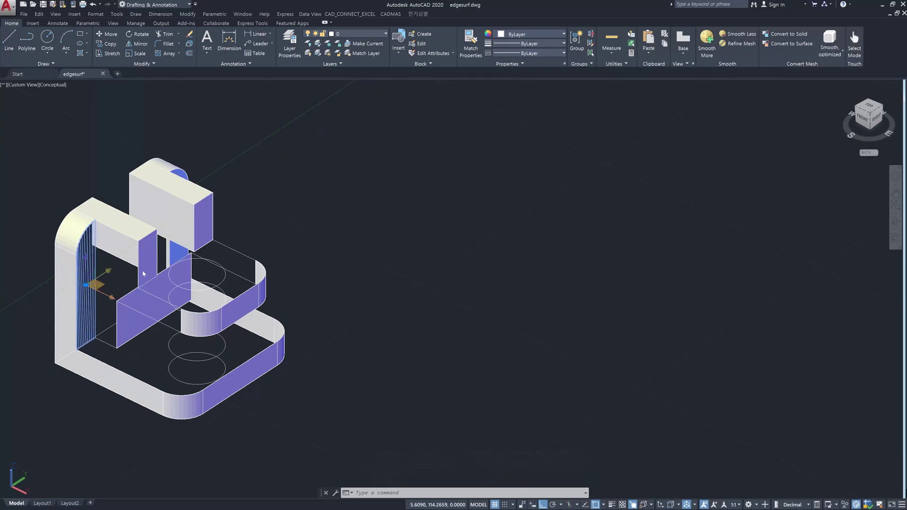
{"action": "middle_click_drag", "start_coordinate": [277, 192], "coordinate": [196, 182], "text": "shift"}
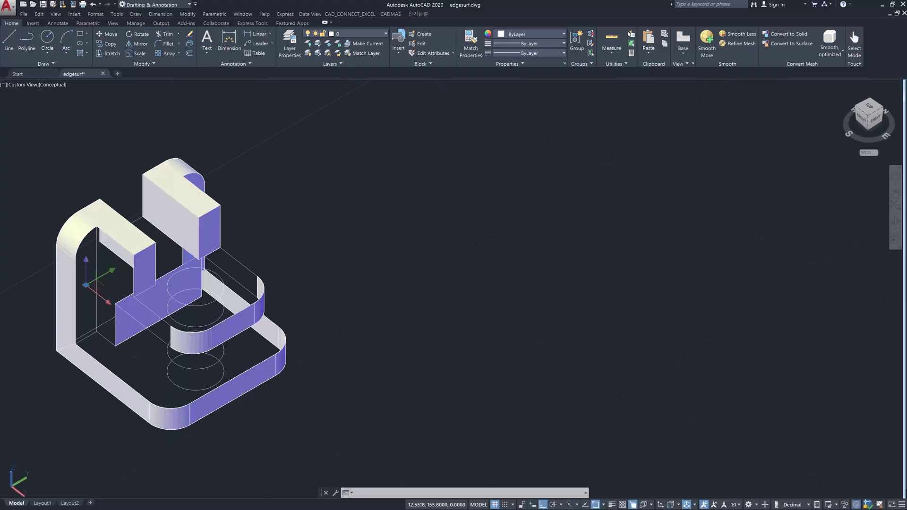
{"action": "left_click", "coordinate": [196, 182]}
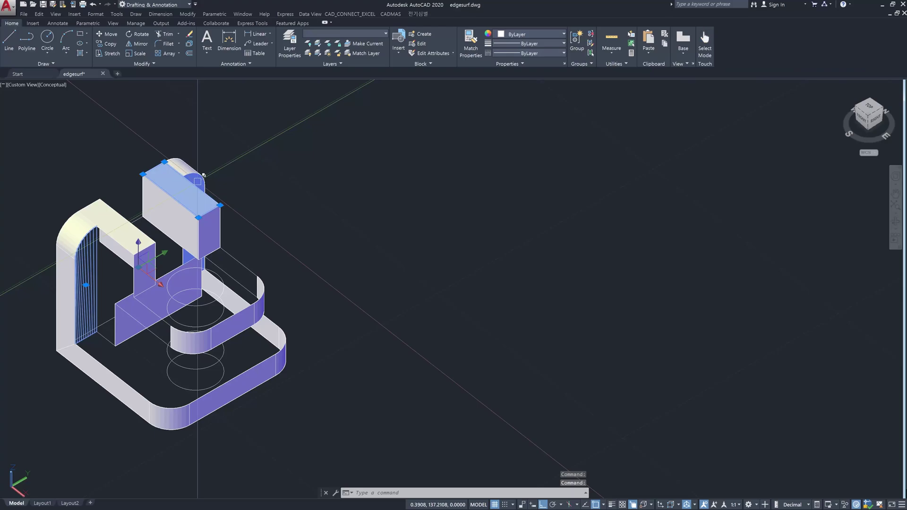
{"action": "left_click", "coordinate": [197, 181], "text": "shift"}
{"action": "left_click", "coordinate": [197, 182]}
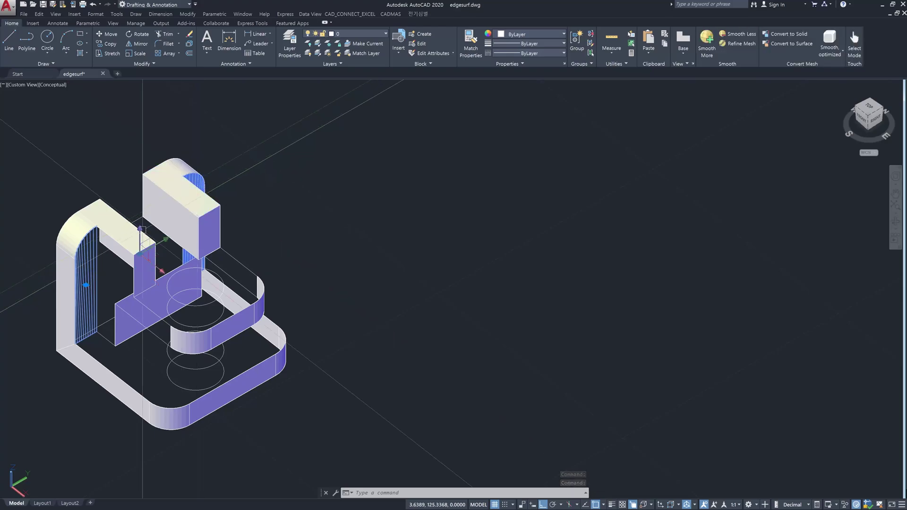
{"action": "left_click", "coordinate": [86, 265]}
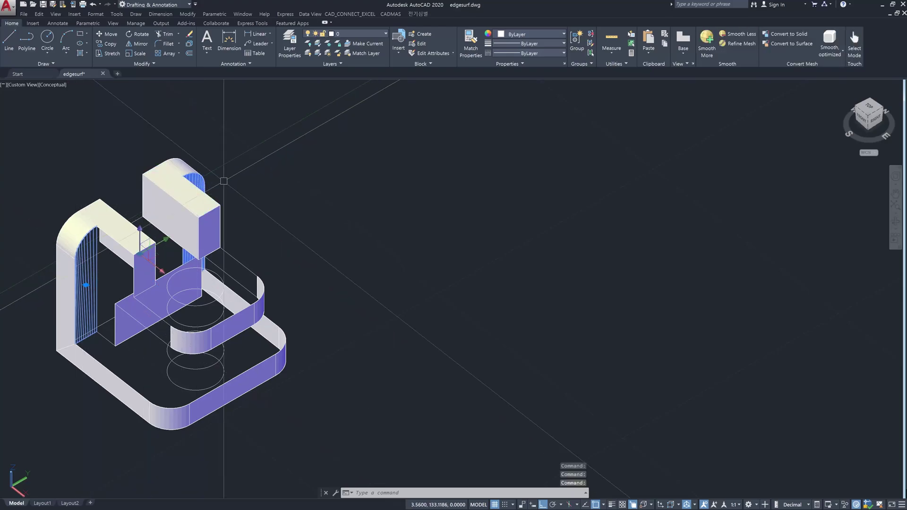
{"action": "left_click", "coordinate": [357, 42]}
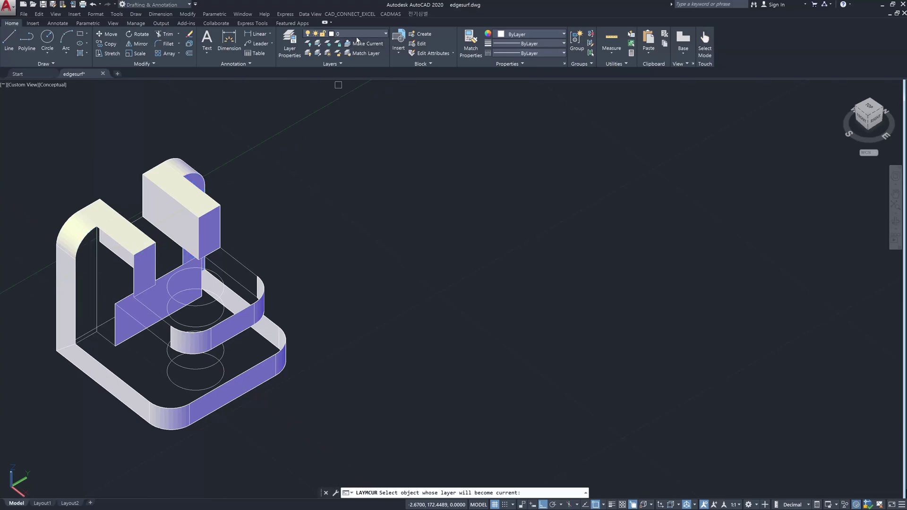
{"action": "left_click", "coordinate": [357, 34]}
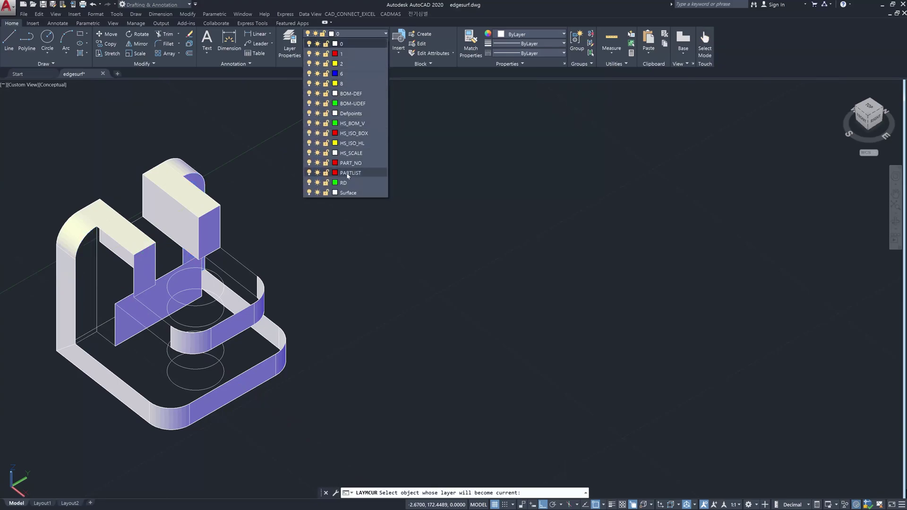
{"action": "left_click", "coordinate": [348, 192]}
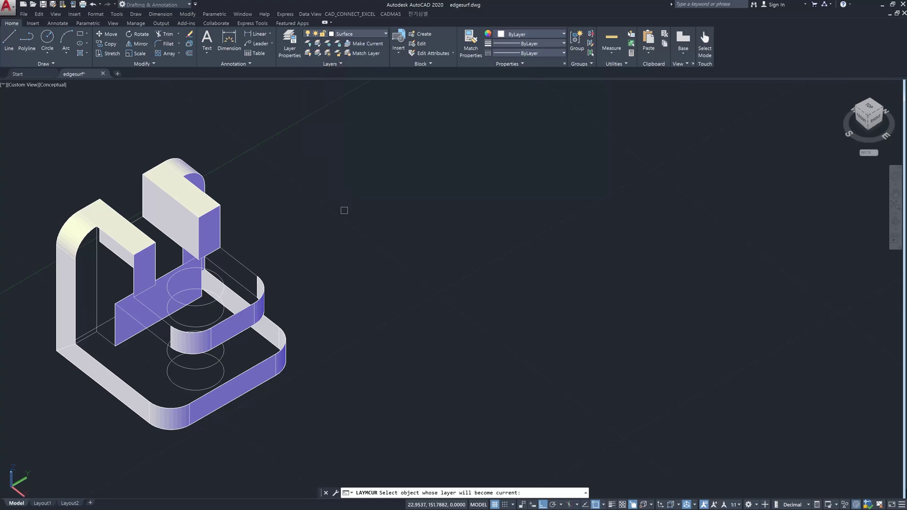
{"action": "key", "text": "Escape"}
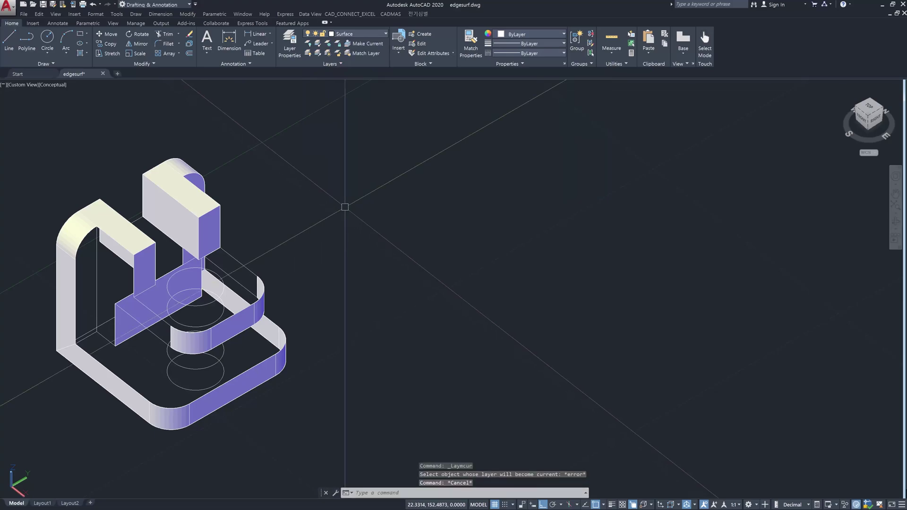
{"action": "key", "text": "ctrl+z"}
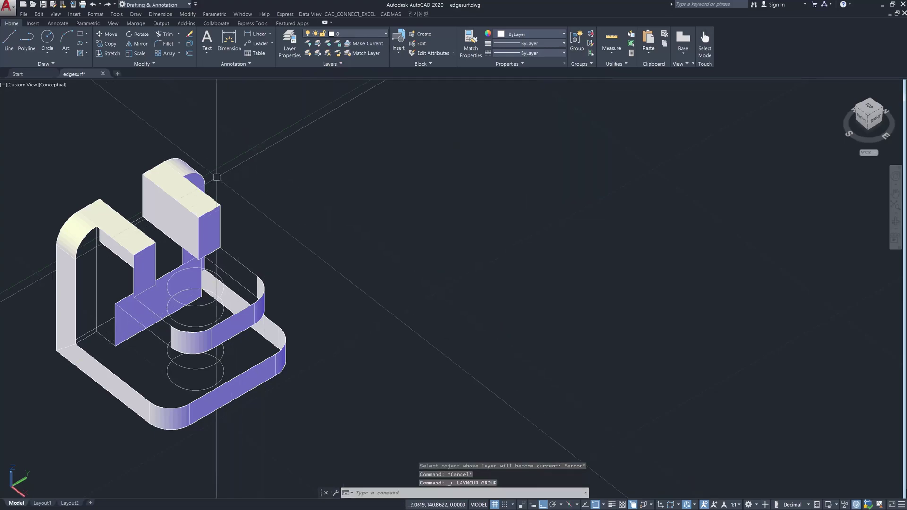
- Move the two side-face meshes from layer 0 to the Surface layer, leaving the neighbouring top face out of the selection
{"action": "left_click", "coordinate": [197, 183]}
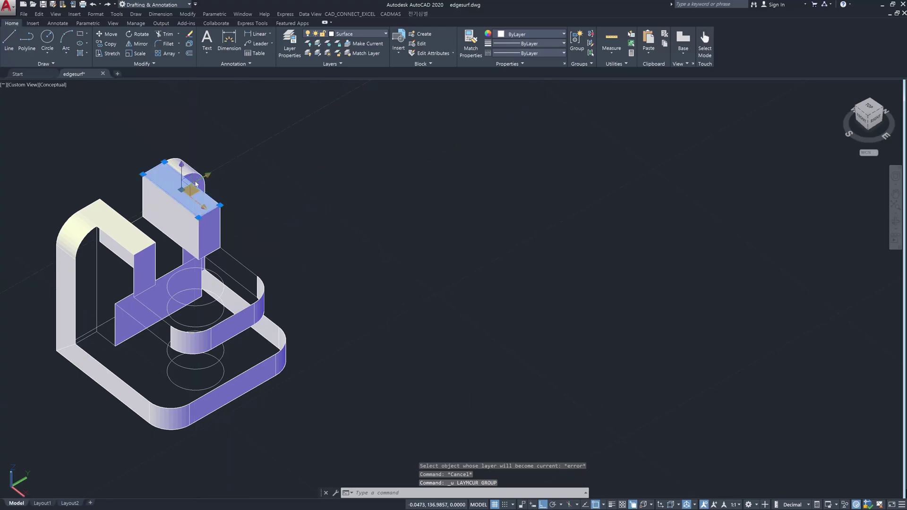
{"action": "key", "text": "Delete"}
{"action": "left_click", "coordinate": [201, 220]}
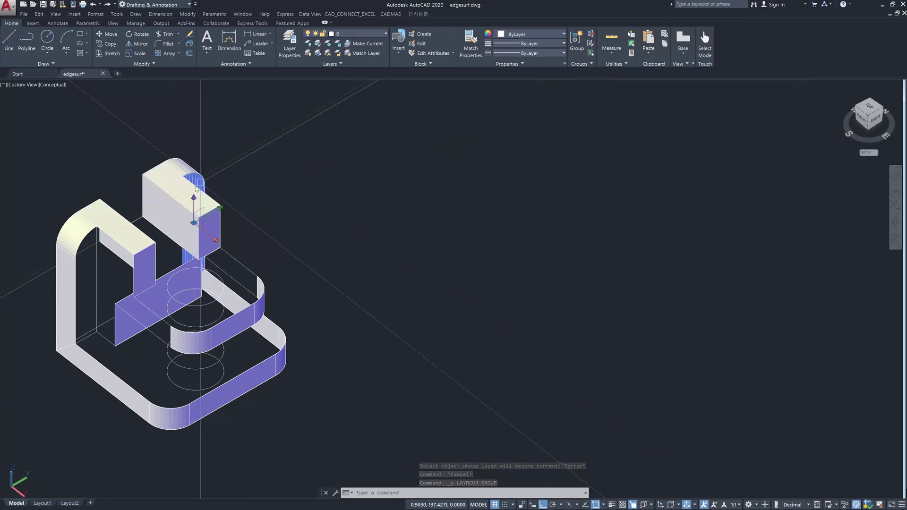
{"action": "left_click", "coordinate": [87, 283]}
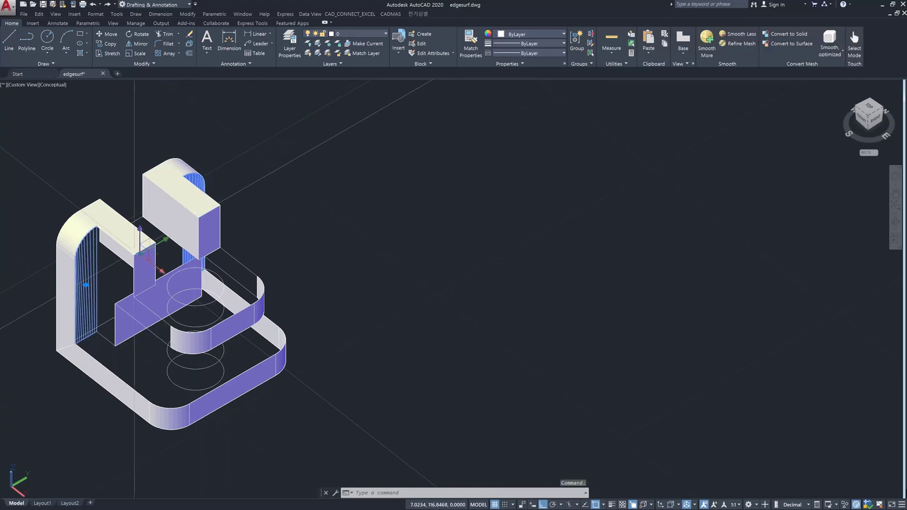
{"action": "left_click", "coordinate": [386, 34]}
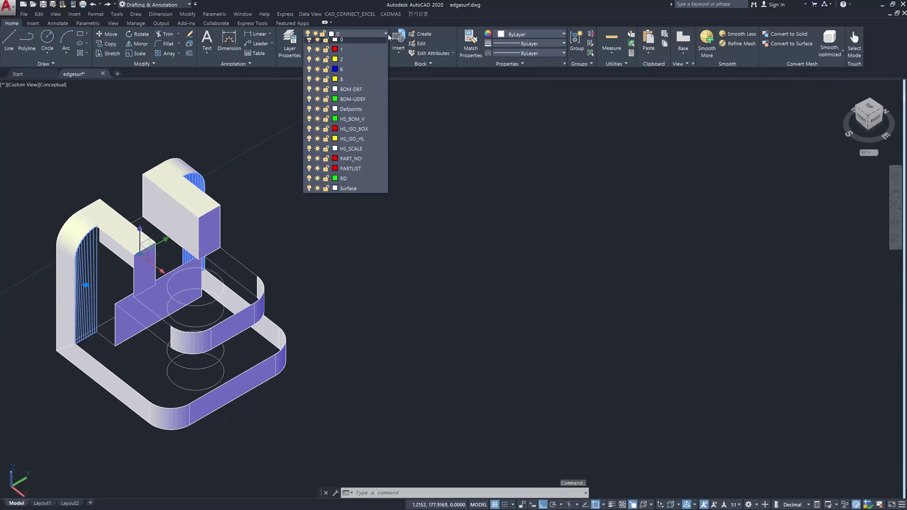
{"action": "left_click", "coordinate": [348, 193]}
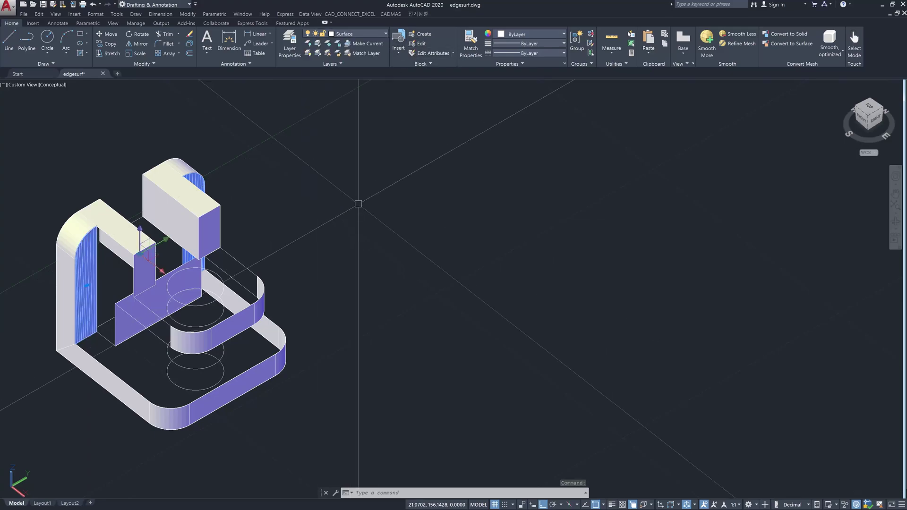
{"action": "key", "text": "Escape"}
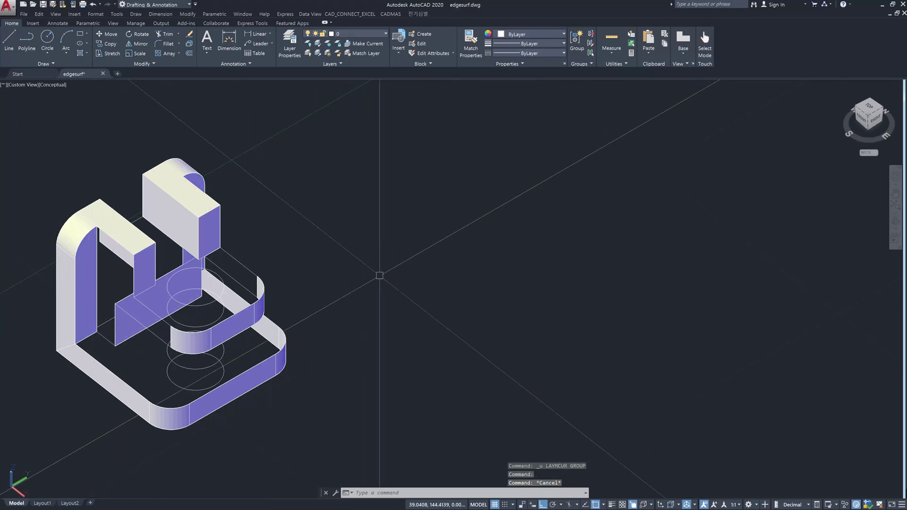
- Look over the model's open stepped side face, and turn off the Surface layer to leave only the wireframe
{"action": "mouse_move", "coordinate": [409, 273]}
{"action": "middle_mouse_down", "text": "shift"}
{"action": "mouse_move", "coordinate": [417, 251]}
{"action": "mouse_move", "coordinate": [415, 260]}
{"action": "middle_mouse_up", "text": "shift"}
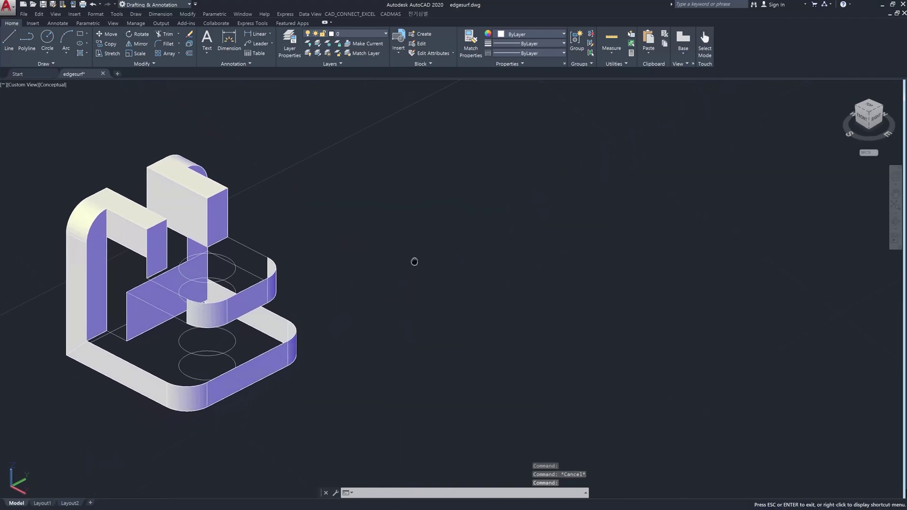
{"action": "scroll", "coordinate": [388, 280], "scroll_direction": "up", "scroll_amount": 3}
{"action": "middle_click_drag", "start_coordinate": [339, 281], "coordinate": [427, 277]}
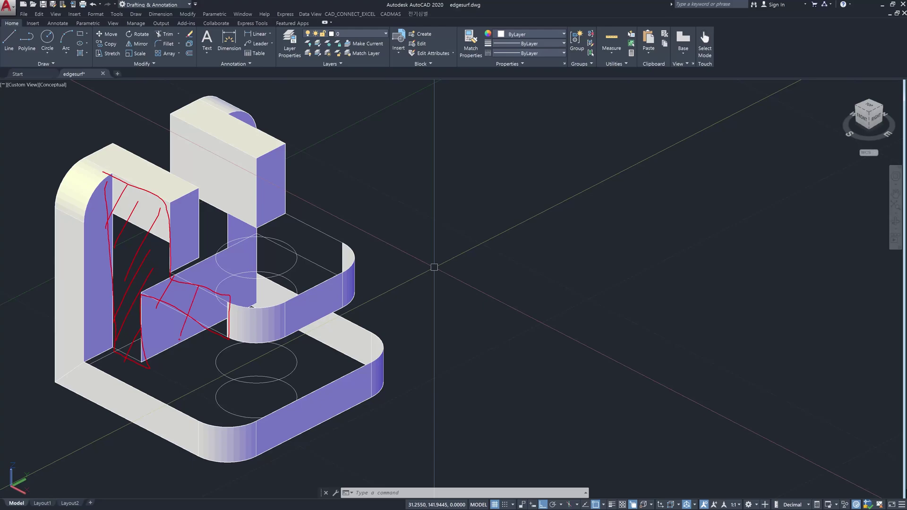
{"action": "key", "text": "Escape"}
{"action": "key", "text": "Escape"}
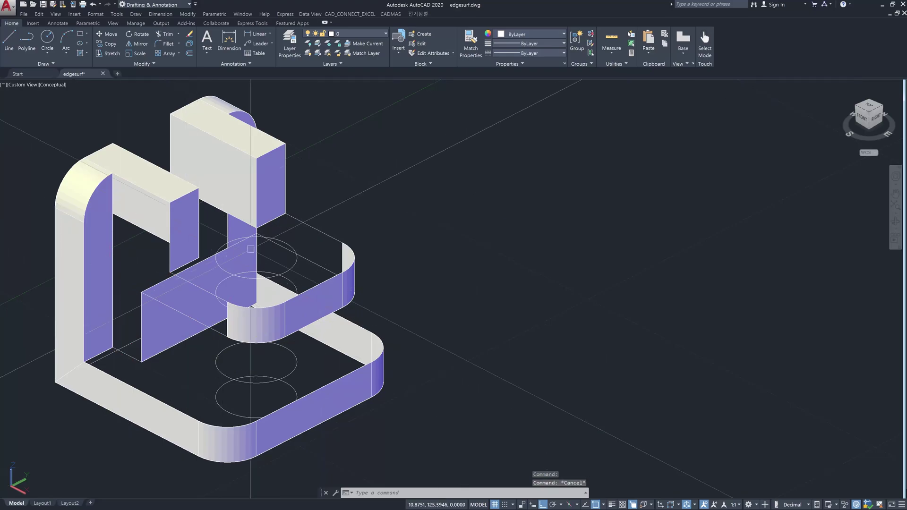
{"action": "left_click", "coordinate": [378, 34]}
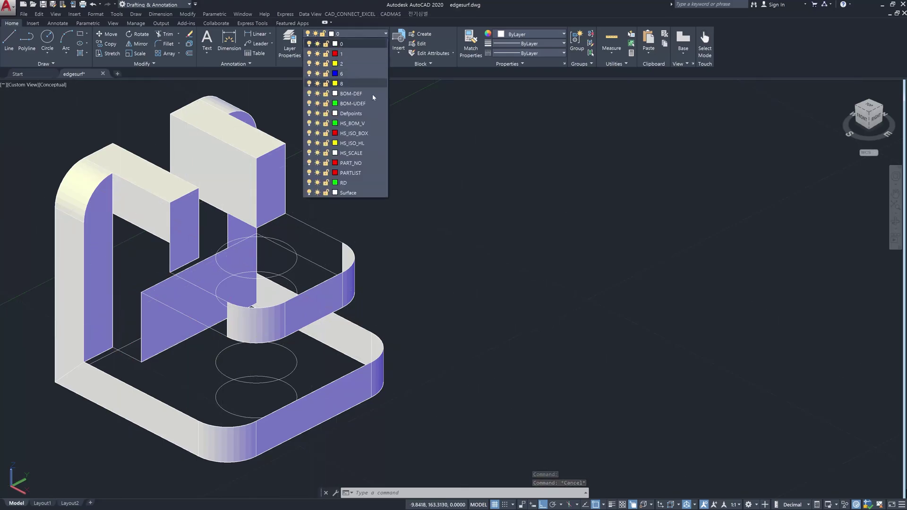
{"action": "left_click", "coordinate": [309, 192]}
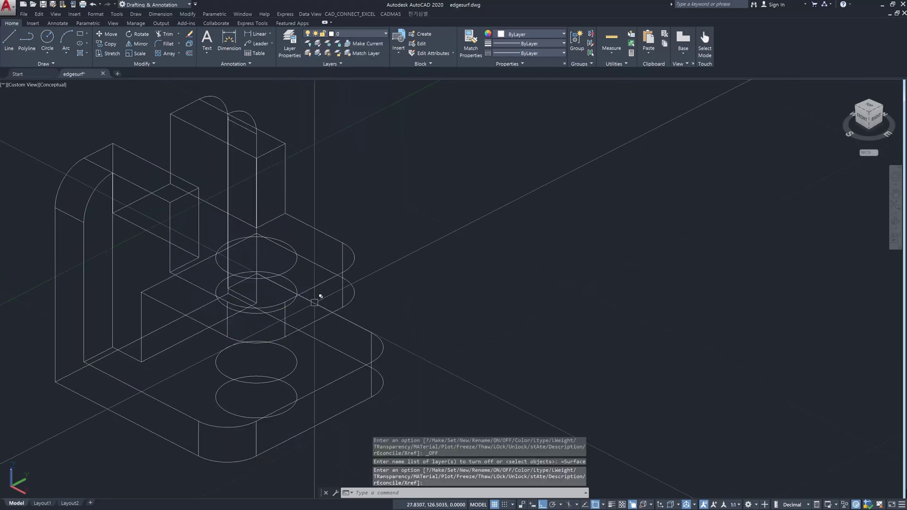
- Copy the boundary edges of the model's stepped front side profile 60 units along the X axis, clear of the model
{"action": "mouse_move", "coordinate": [222, 267]}
{"action": "middle_mouse_down", "text": "shift"}
{"action": "mouse_move", "coordinate": [265, 314]}
{"action": "mouse_move", "coordinate": [262, 324]}
{"action": "mouse_move", "coordinate": [293, 303]}
{"action": "middle_mouse_up", "text": "shift"}
{"action": "key", "text": "Escape"}
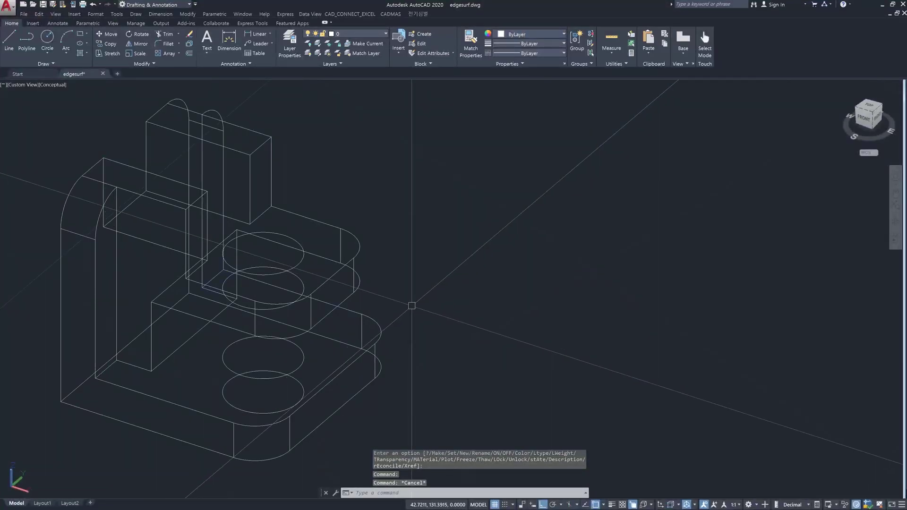
{"action": "type", "text": "co"}
{"action": "key", "text": "Return"}
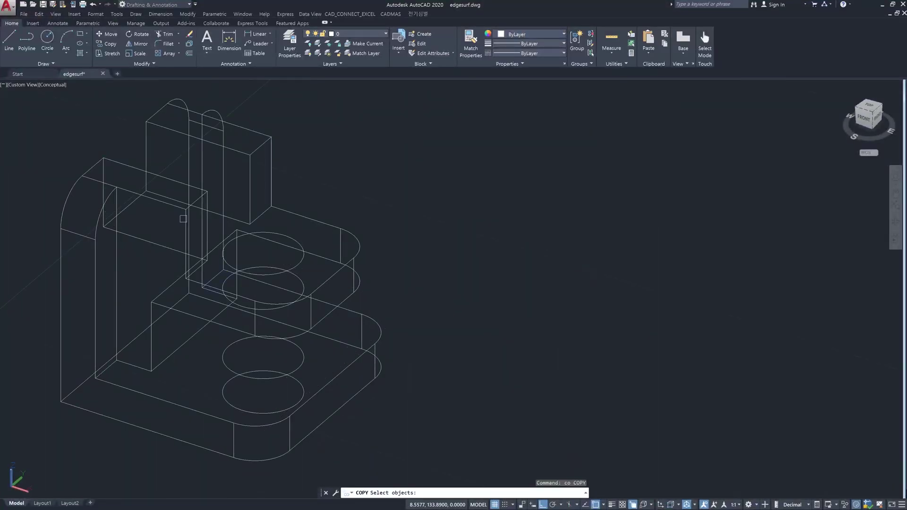
{"action": "left_click", "coordinate": [167, 206]}
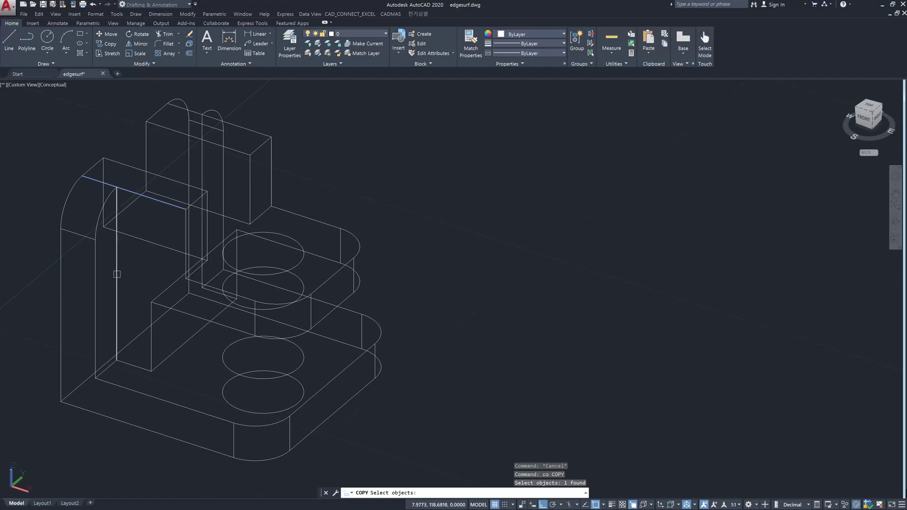
{"action": "left_click", "coordinate": [116, 290]}
{"action": "left_click", "coordinate": [136, 364]}
{"action": "left_click", "coordinate": [151, 347]}
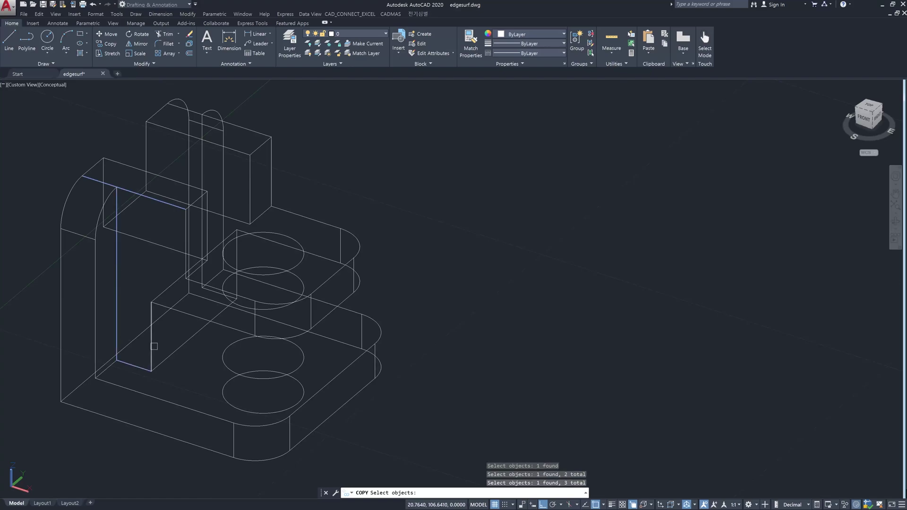
{"action": "left_click", "coordinate": [188, 315]}
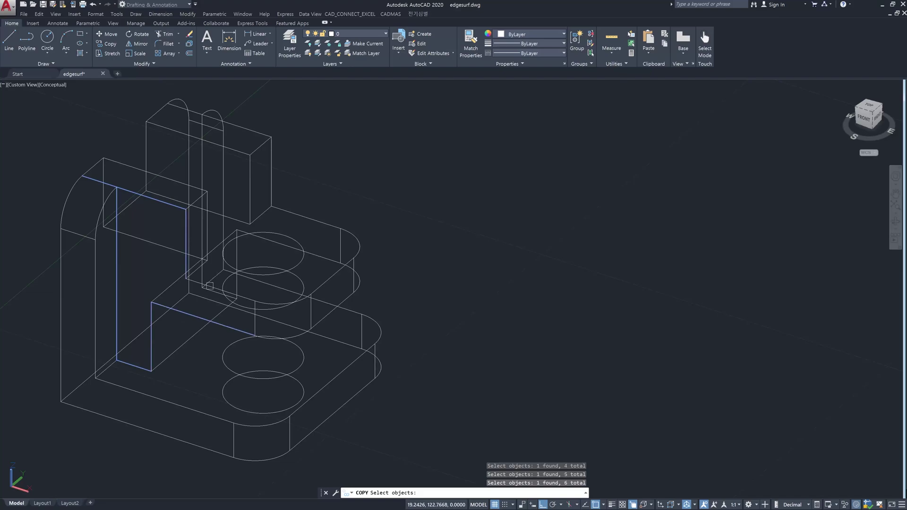
{"action": "left_click", "coordinate": [255, 323]}
{"action": "left_click", "coordinate": [254, 324]}
{"action": "key", "text": "Return"}
{"action": "scroll", "coordinate": [275, 336], "scroll_direction": "down", "scroll_amount": 6}
{"action": "middle_click_drag", "start_coordinate": [290, 328], "coordinate": [234, 299]}
{"action": "left_click", "coordinate": [157, 223]}
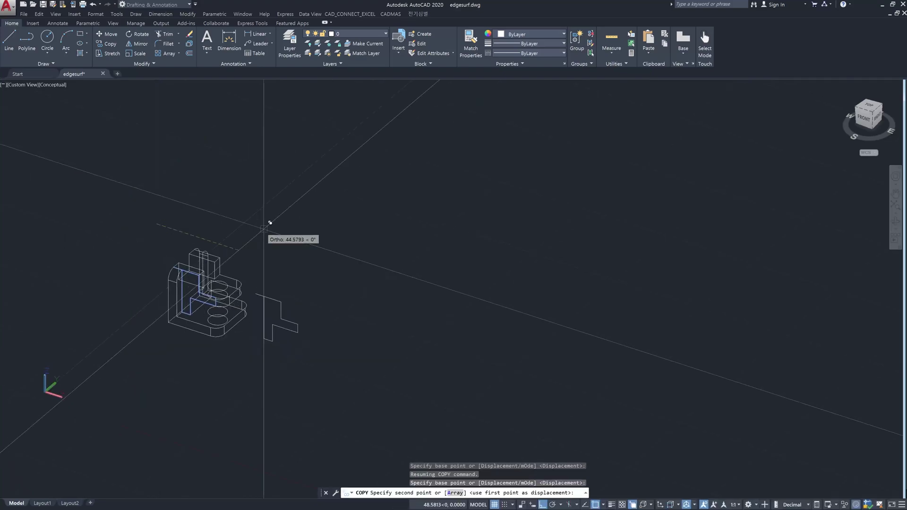
{"action": "type", "text": "60"}
{"action": "key", "text": "Return"}
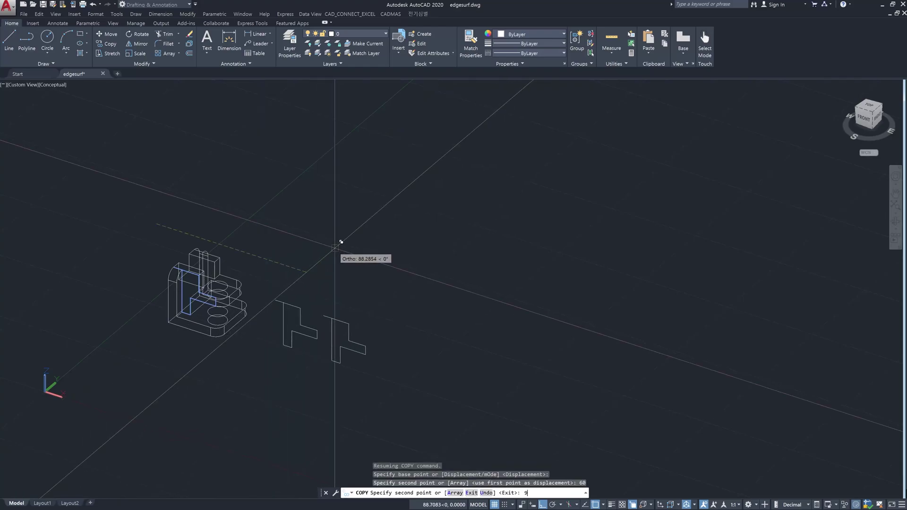
- Place three more copies of the stepped profile in the same direction, at distances of 90, 120 and 150
{"action": "key", "text": "Return"}
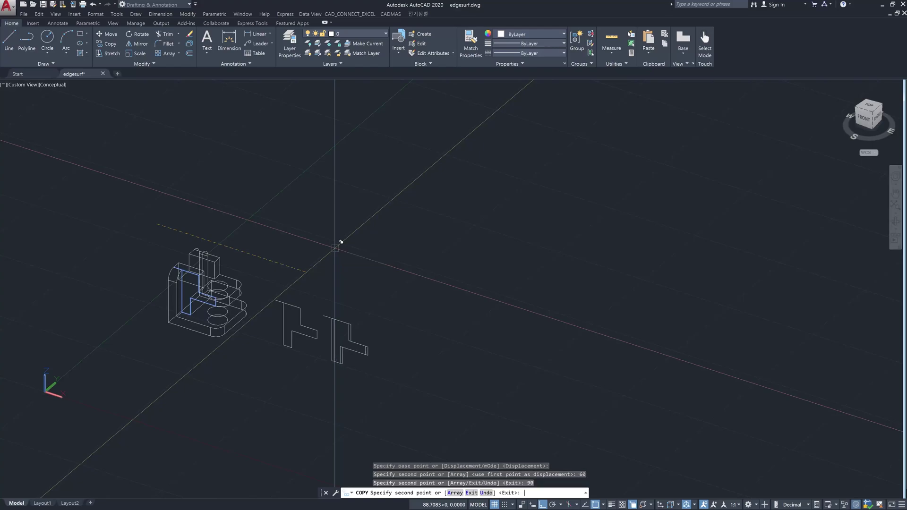
{"action": "type", "text": "120"}
{"action": "key", "text": "Return"}
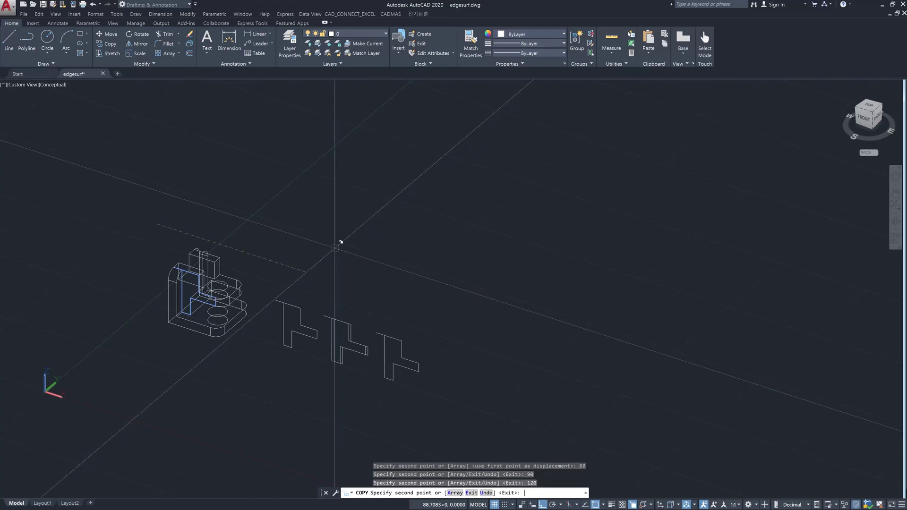
{"action": "type", "text": "150"}
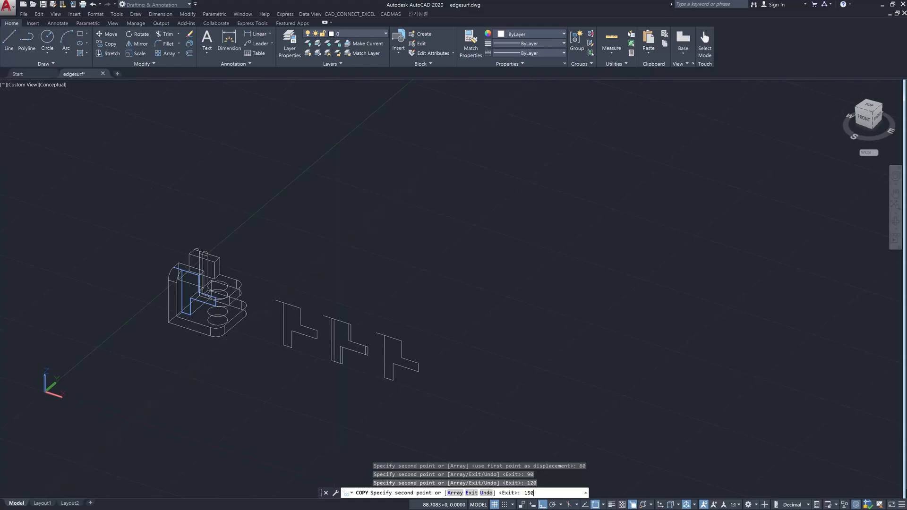
{"action": "key", "text": "Return"}
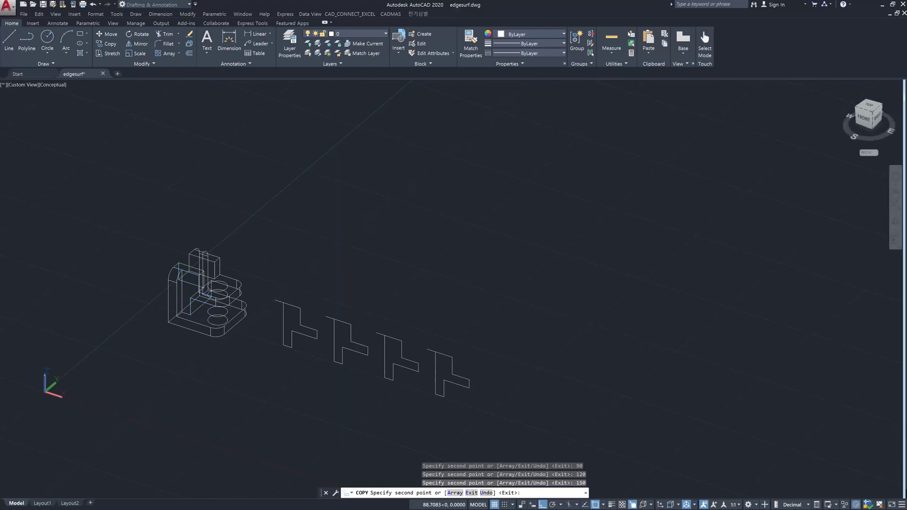
- Define a three-point UCS on the first profile copy, with its origin at the foot of the long vertical edge, X along the bottom edge and Y upward
{"action": "key", "text": "Escape"}
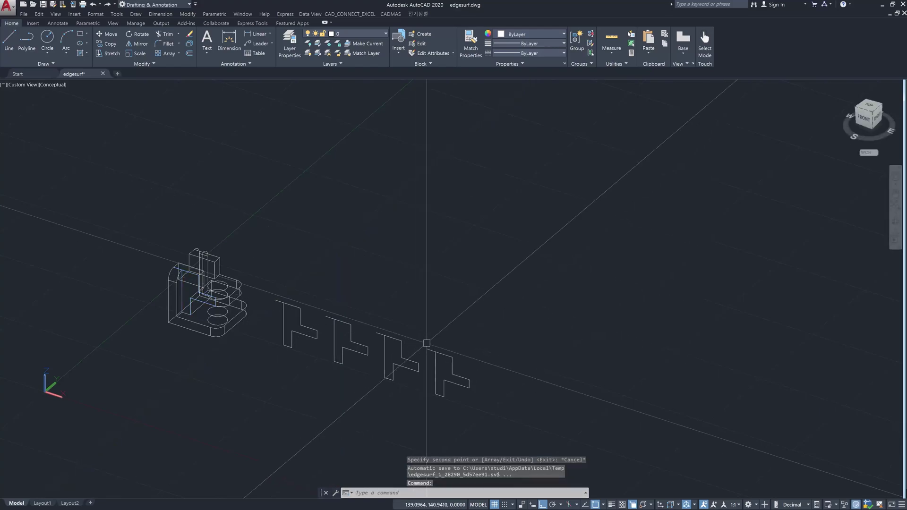
{"action": "scroll", "coordinate": [373, 379], "scroll_direction": "up", "scroll_amount": 3}
{"action": "middle_click_drag", "start_coordinate": [373, 380], "coordinate": [363, 373]}
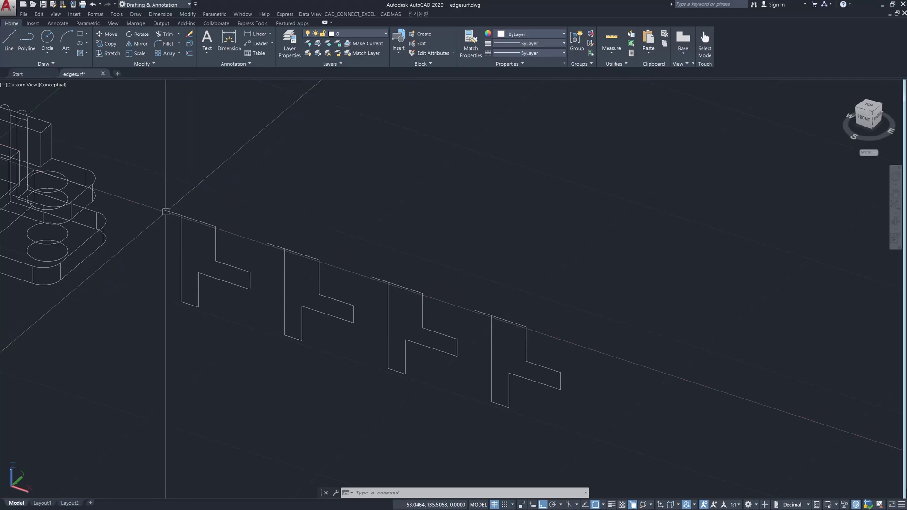
{"action": "left_click", "coordinate": [183, 276]}
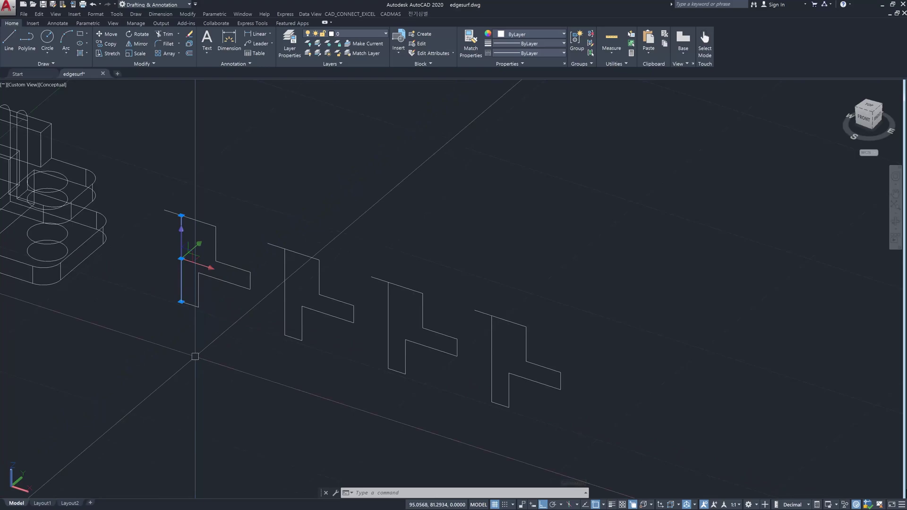
{"action": "key", "text": "Escape"}
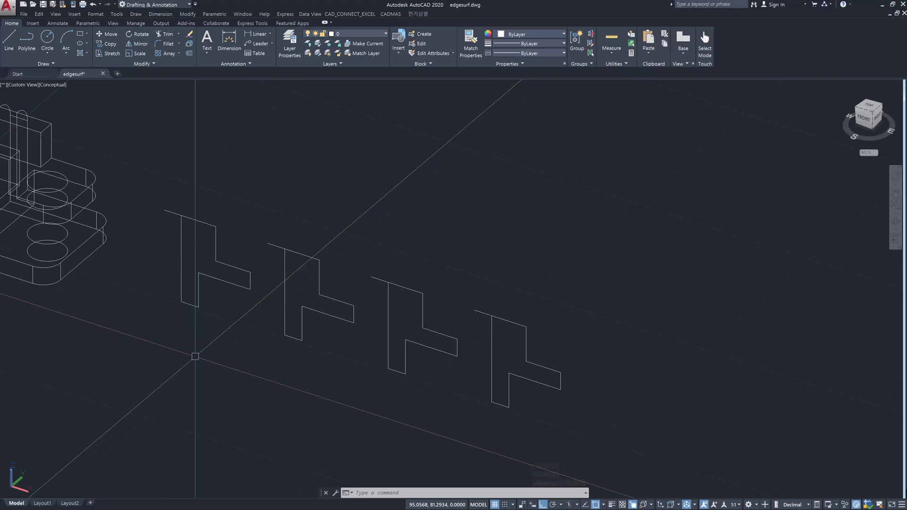
{"action": "type", "text": "UCS"}
{"action": "key", "text": "Return"}
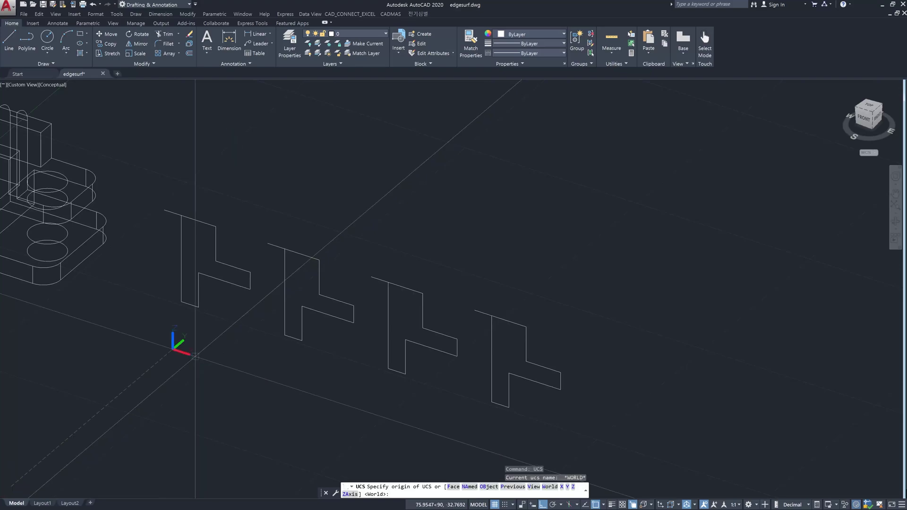
{"action": "left_click", "coordinate": [180, 302]}
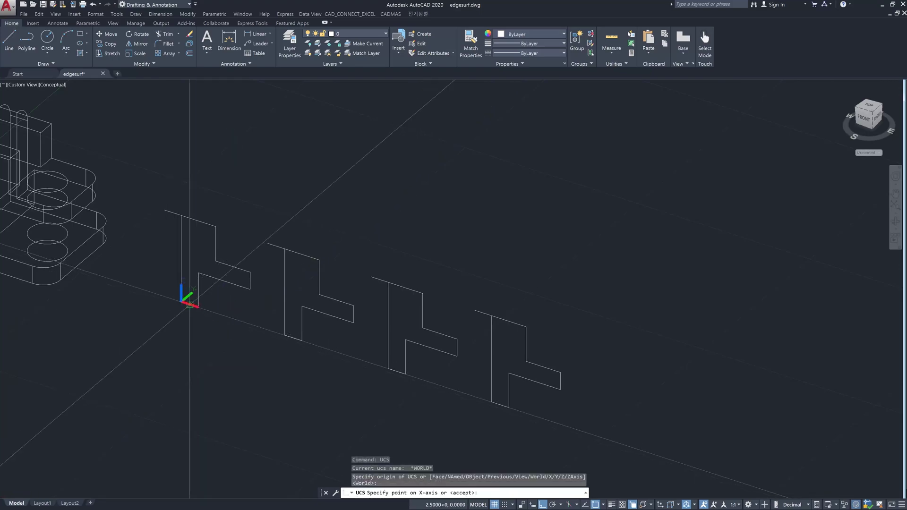
{"action": "left_click", "coordinate": [198, 306]}
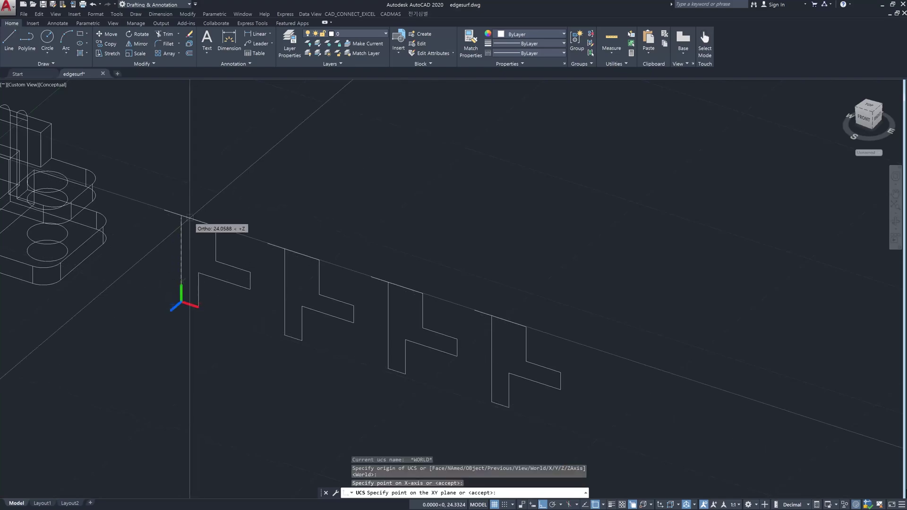
{"action": "left_click", "coordinate": [184, 222]}
{"action": "left_click", "coordinate": [189, 237]}
{"action": "left_click", "coordinate": [171, 229]}
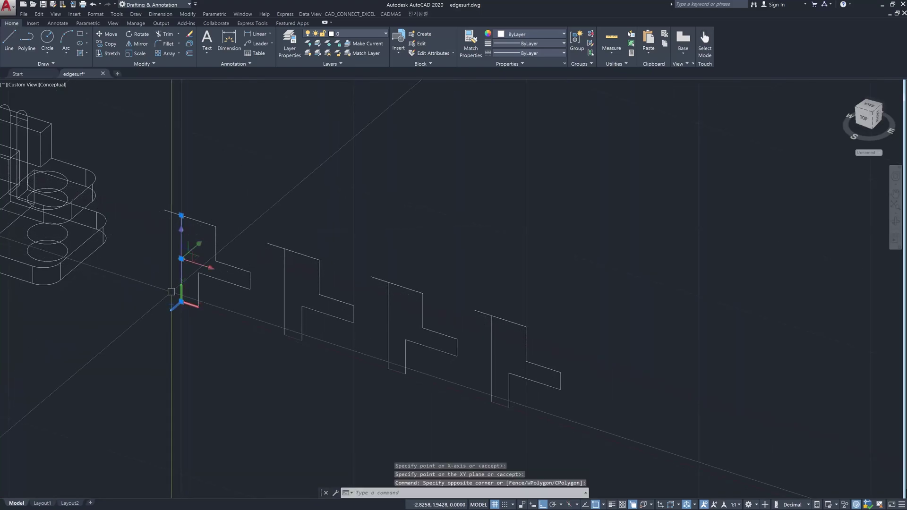
{"action": "key", "text": "Escape"}
{"action": "left_click", "coordinate": [193, 236]}
{"action": "key", "text": "Escape"}
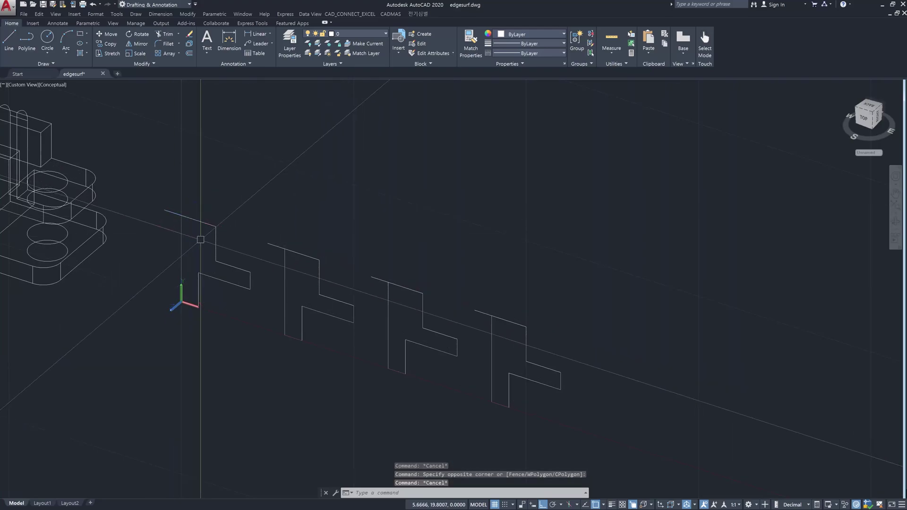
- Trim the overhanging end of the first profile copy's top edge back to its long vertical edge
{"action": "type", "text": "tr"}
{"action": "key", "text": "Return"}
{"action": "key", "text": "Return"}
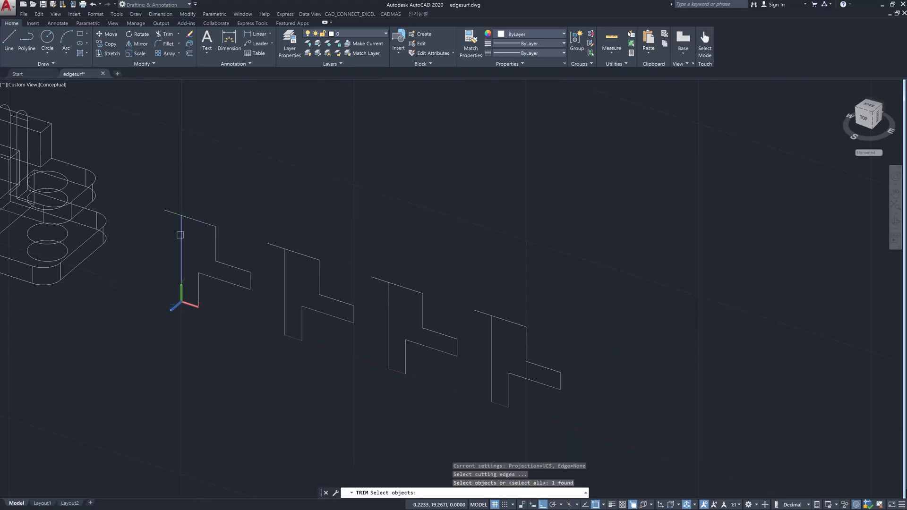
{"action": "left_click", "coordinate": [172, 214]}
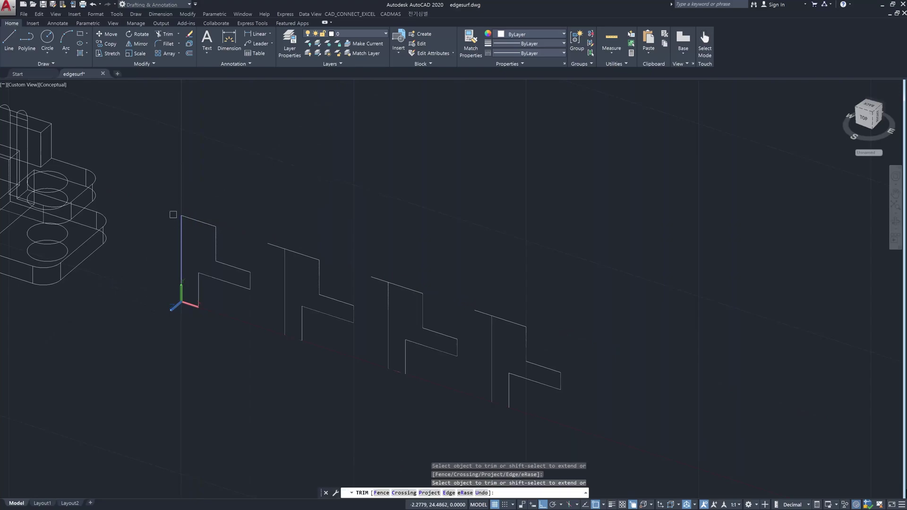
{"action": "key", "text": "Return"}
- Trim the overhanging top edges of the other three profile copies, using their long vertical edges as cutting edges
{"action": "key", "text": "Return"}
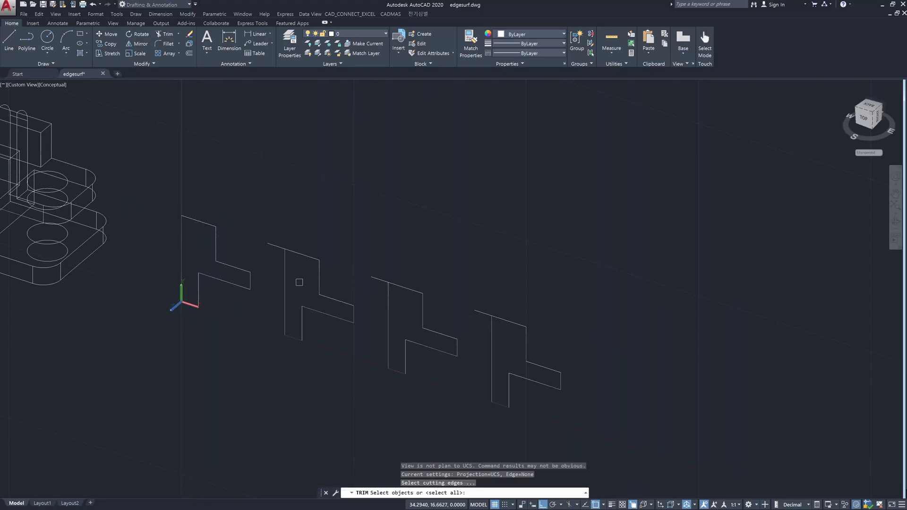
{"action": "left_click", "coordinate": [285, 281]}
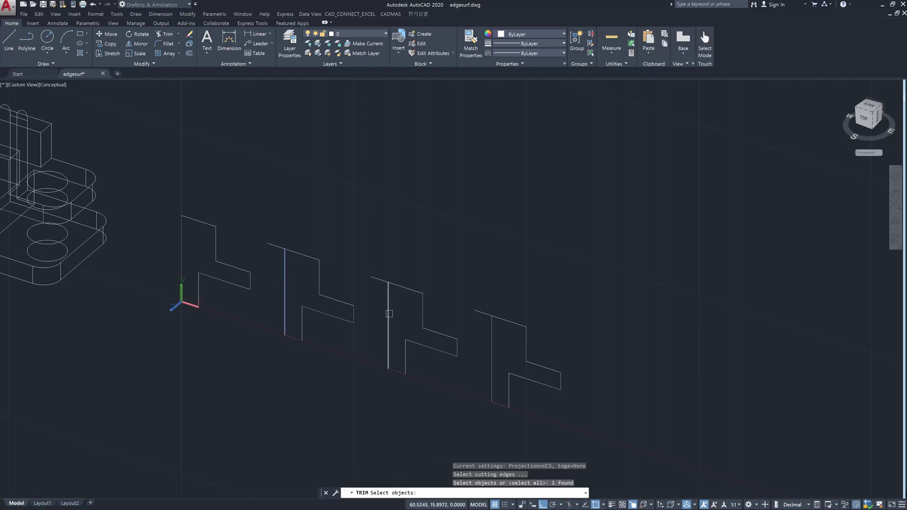
{"action": "left_click", "coordinate": [388, 314]}
{"action": "left_click", "coordinate": [491, 331]}
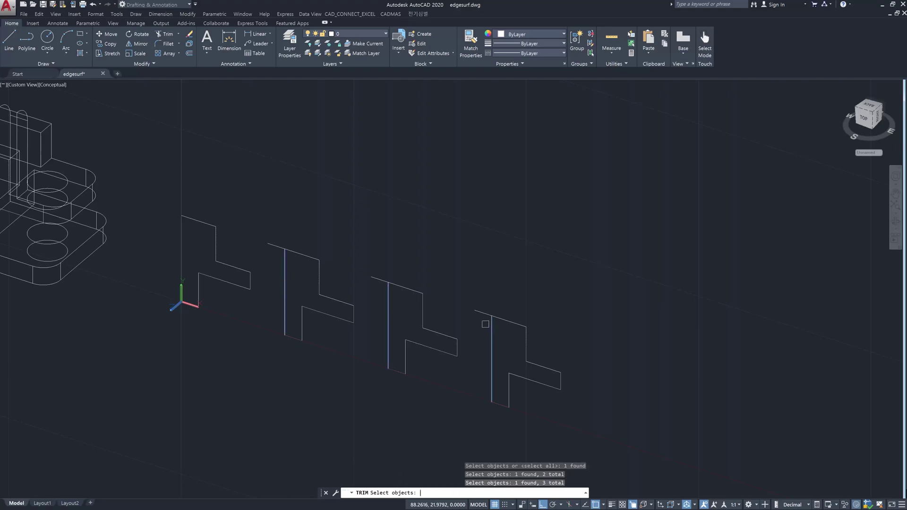
{"action": "key", "text": "Return"}
{"action": "left_click", "coordinate": [482, 313]}
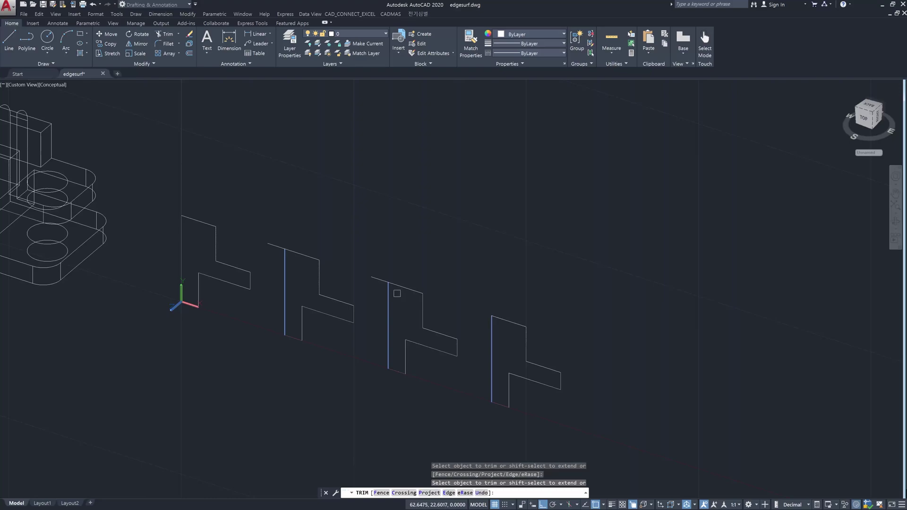
{"action": "left_click", "coordinate": [381, 280]}
{"action": "left_click", "coordinate": [277, 242]}
{"action": "key", "text": "Escape"}
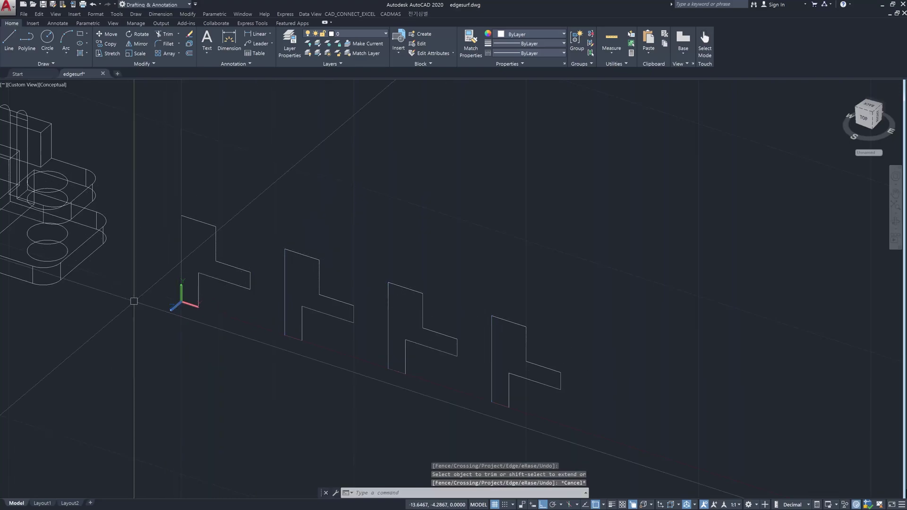
- Examine the boundary of the first profile copy by highlighting each of its edges around the stepped outline
{"action": "scroll", "coordinate": [259, 302], "scroll_direction": "up", "scroll_amount": 5}
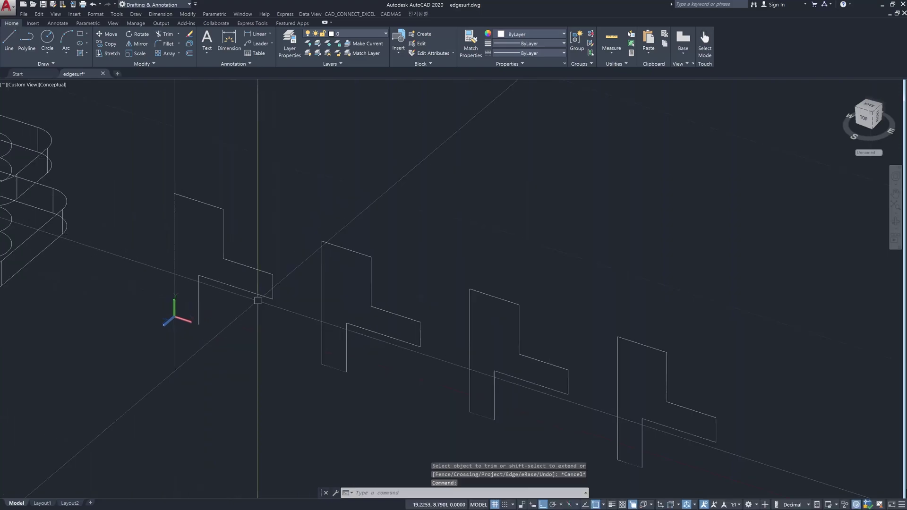
{"action": "middle_click_drag", "start_coordinate": [231, 303], "coordinate": [296, 322]}
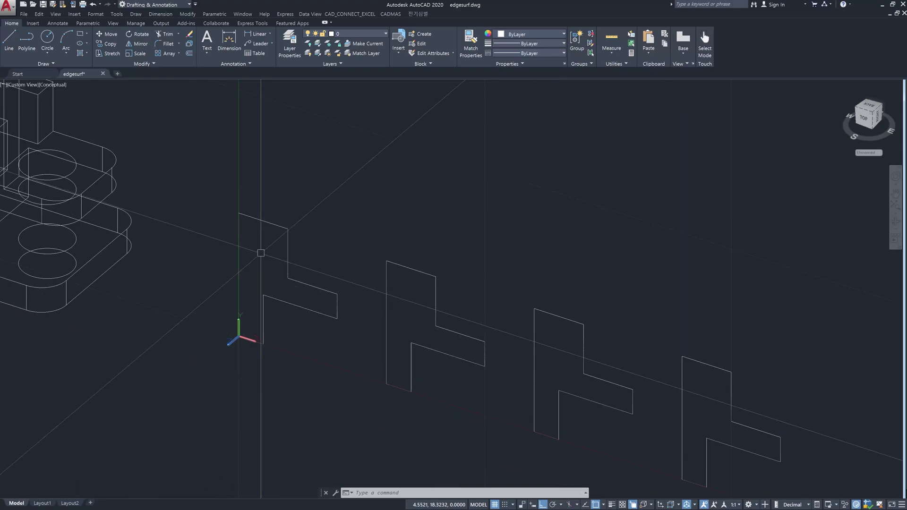
{"action": "left_click", "coordinate": [238, 235]}
{"action": "left_click", "coordinate": [276, 225]}
{"action": "left_click", "coordinate": [288, 262]}
{"action": "left_click", "coordinate": [321, 289]}
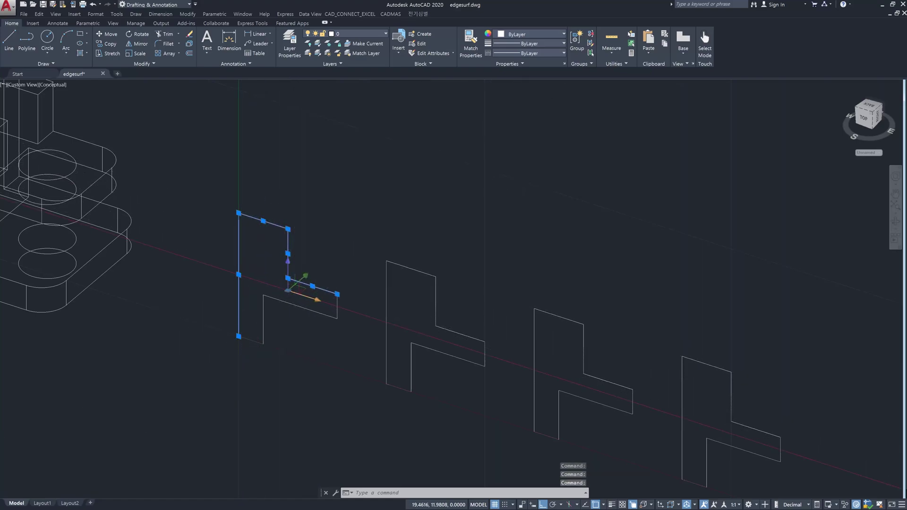
{"action": "left_click", "coordinate": [294, 292]}
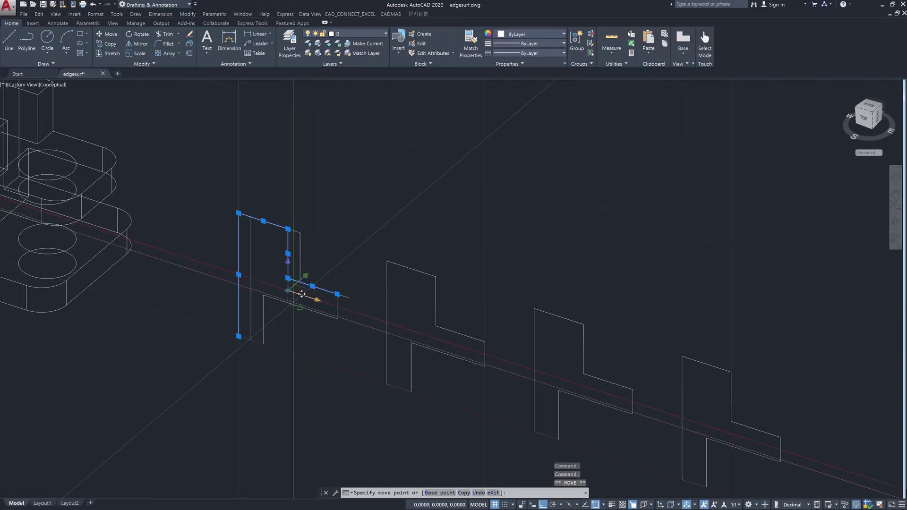
{"action": "key", "text": "Escape"}
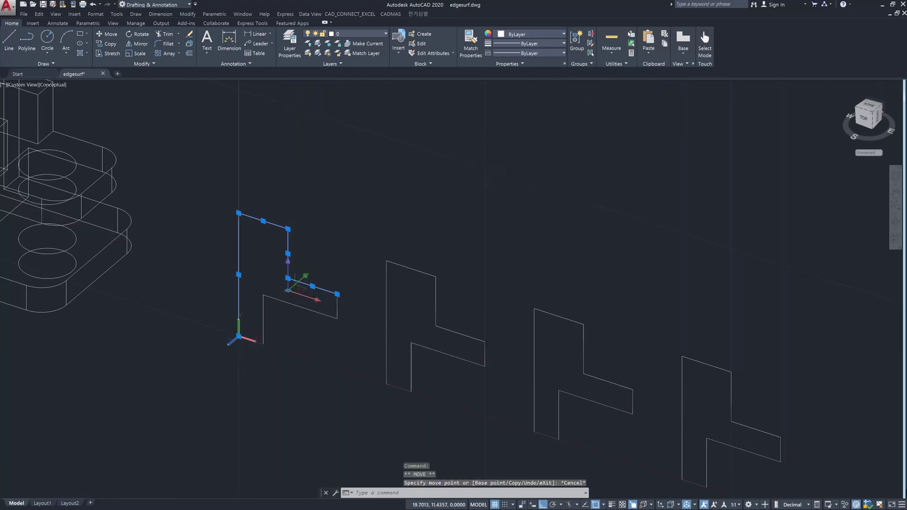
{"action": "left_click", "coordinate": [336, 307]}
{"action": "left_click", "coordinate": [320, 314]}
{"action": "left_click", "coordinate": [263, 321]}
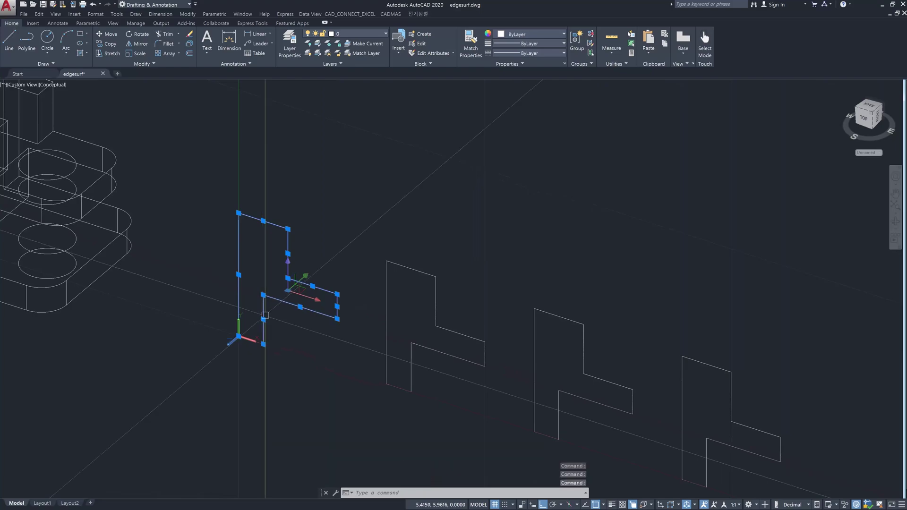
{"action": "left_click", "coordinate": [256, 339]}
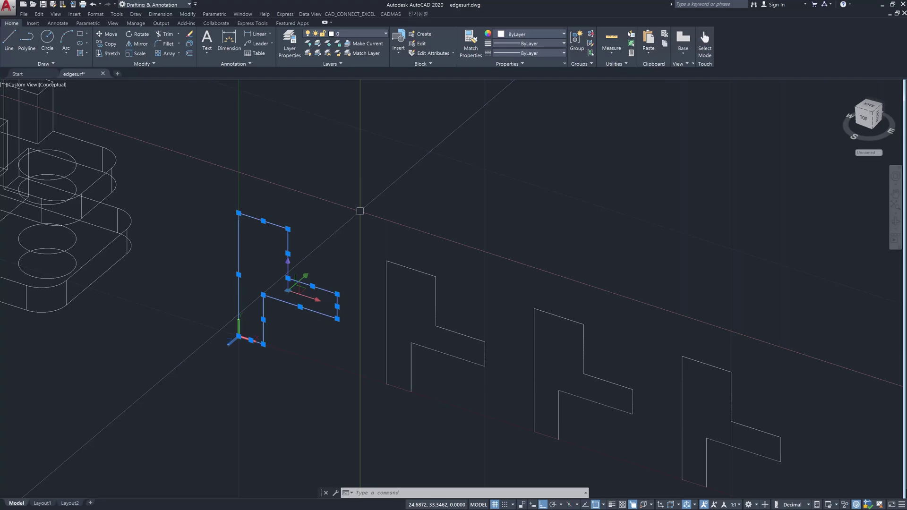
{"action": "key", "text": "Escape"}
- Examine the inner and outer straight edges bounding the L-shaped side face of the bracket model for comparison
{"action": "scroll", "coordinate": [364, 209], "scroll_direction": "down", "scroll_amount": 5}
{"action": "middle_click_drag", "start_coordinate": [260, 255], "coordinate": [339, 288]}
{"action": "scroll", "coordinate": [338, 262], "scroll_direction": "up", "scroll_amount": 3}
{"action": "left_click", "coordinate": [255, 257]}
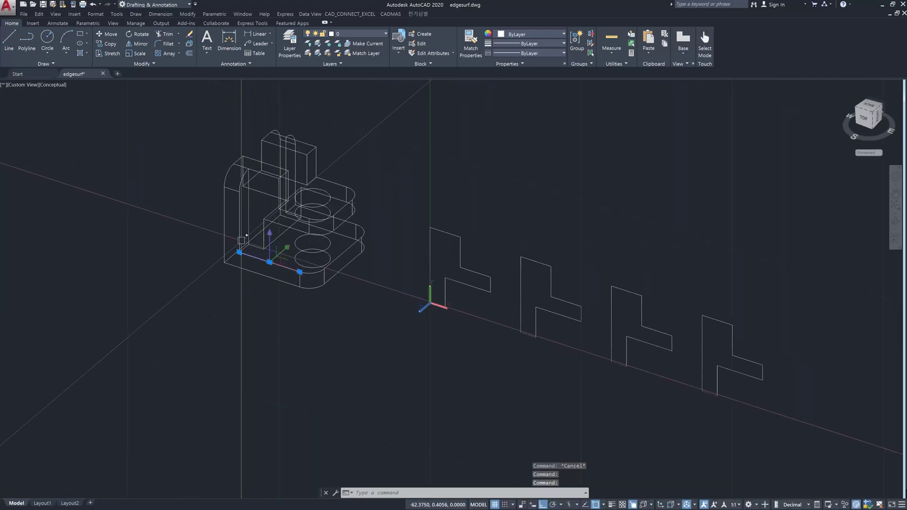
{"action": "left_click", "coordinate": [224, 238]}
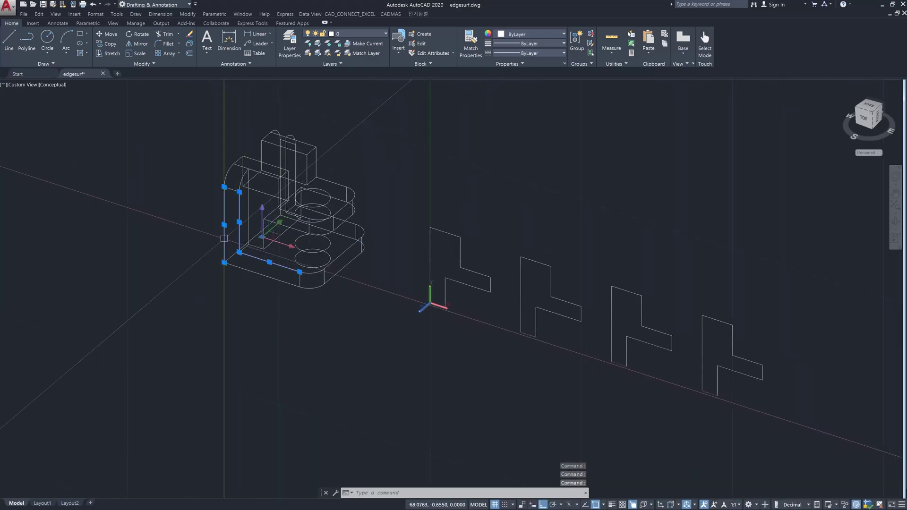
{"action": "left_click", "coordinate": [237, 267]}
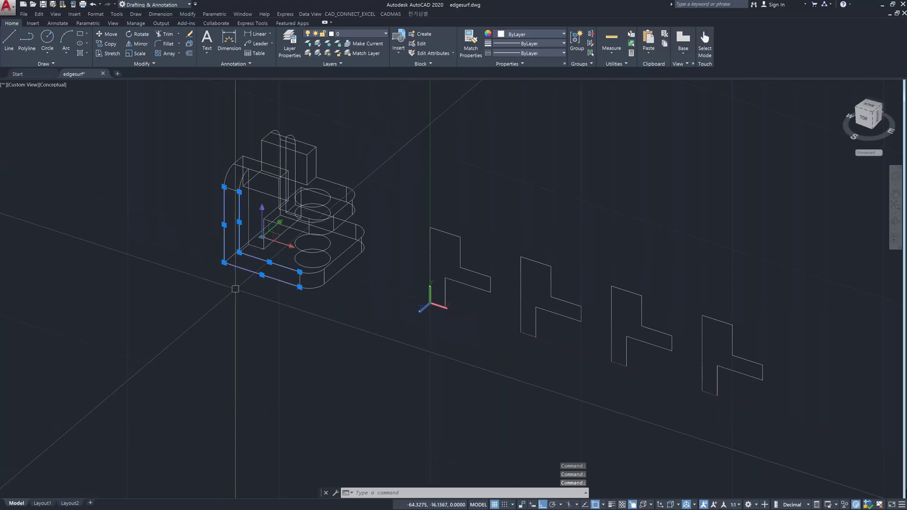
{"action": "key", "text": "Escape"}
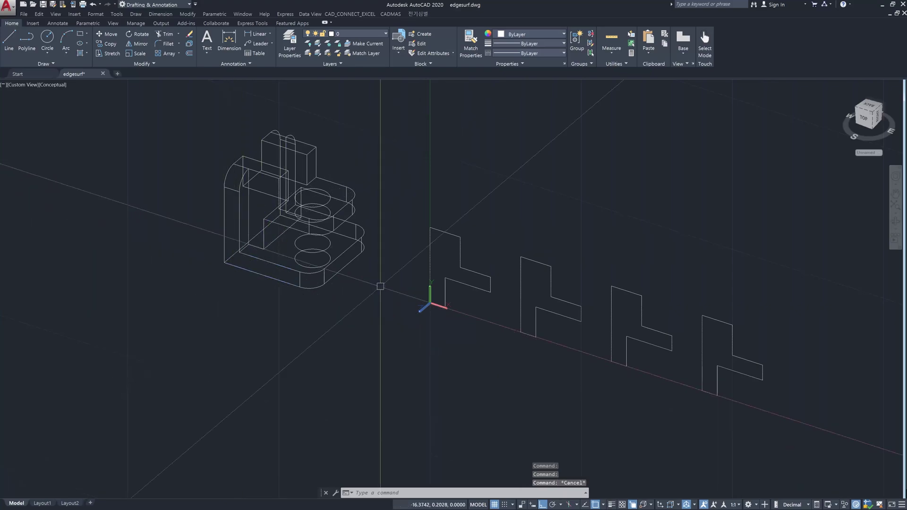
- Recheck the first stepped profile up close by selecting its complete closed outline, and clear the selection
{"action": "scroll", "coordinate": [472, 278], "scroll_direction": "up", "scroll_amount": 5}
{"action": "middle_click_drag", "start_coordinate": [424, 214], "coordinate": [429, 249]}
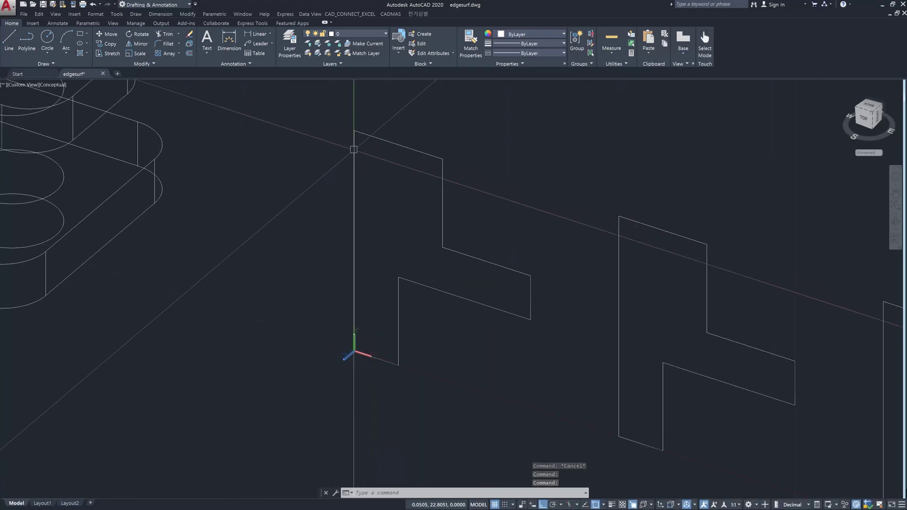
{"action": "left_click", "coordinate": [354, 142]}
{"action": "left_click", "coordinate": [480, 198]}
{"action": "left_click", "coordinate": [420, 187]}
{"action": "left_click", "coordinate": [470, 264]}
{"action": "left_click", "coordinate": [466, 239]}
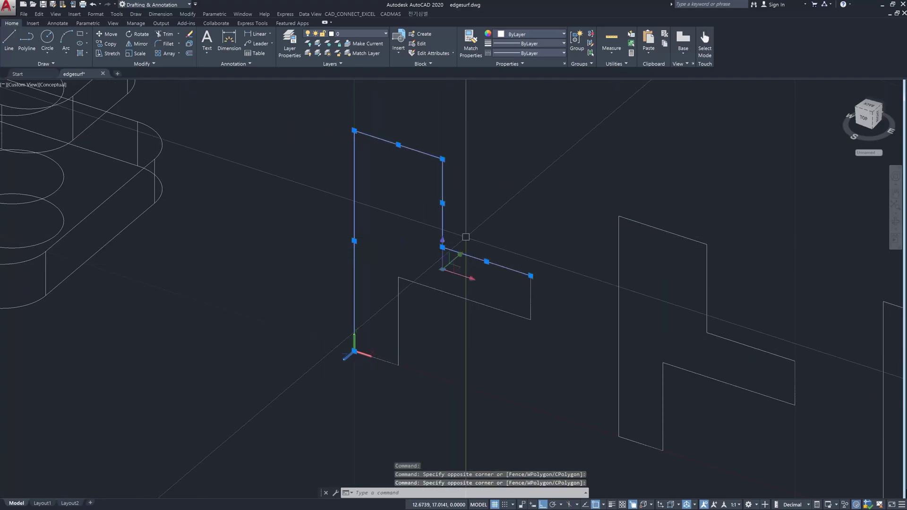
{"action": "left_click", "coordinate": [549, 289]}
{"action": "left_click", "coordinate": [522, 303]}
{"action": "left_click", "coordinate": [420, 318]}
{"action": "left_click", "coordinate": [388, 263]}
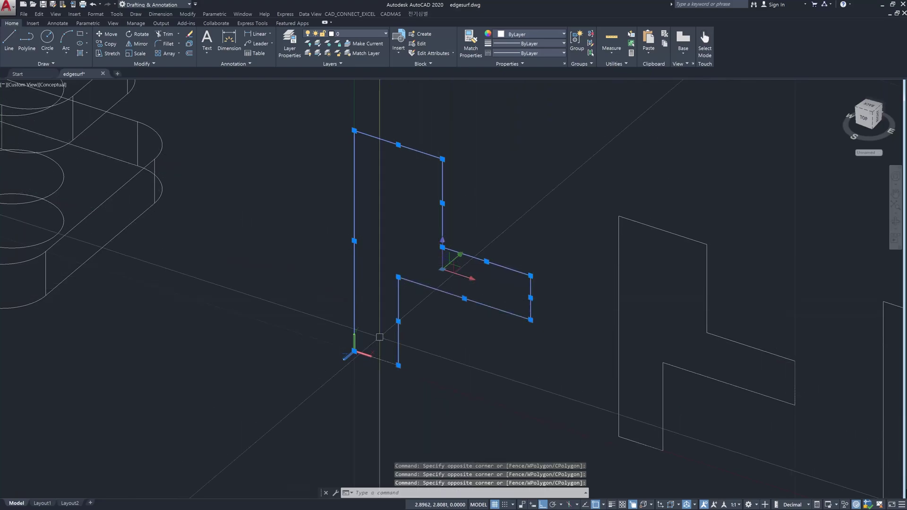
{"action": "left_click", "coordinate": [355, 355]}
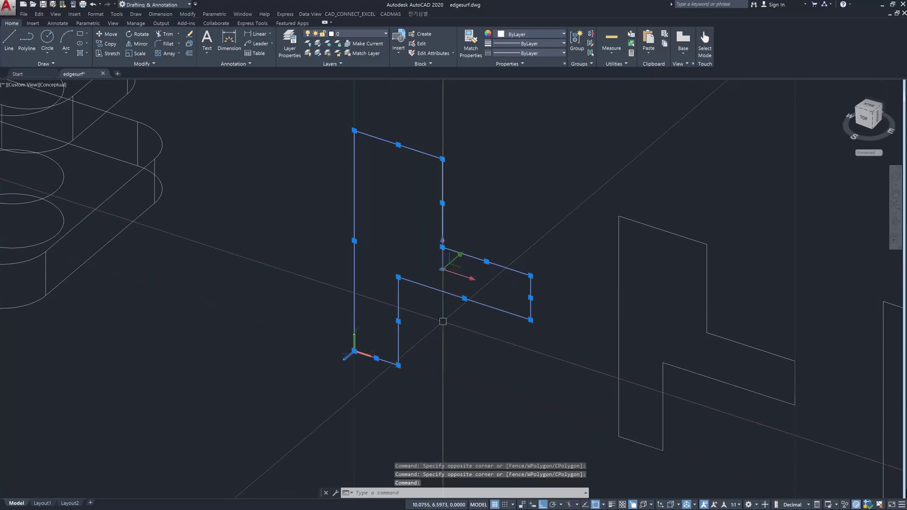
{"action": "key", "text": "Escape"}
{"action": "key", "text": "Escape"}
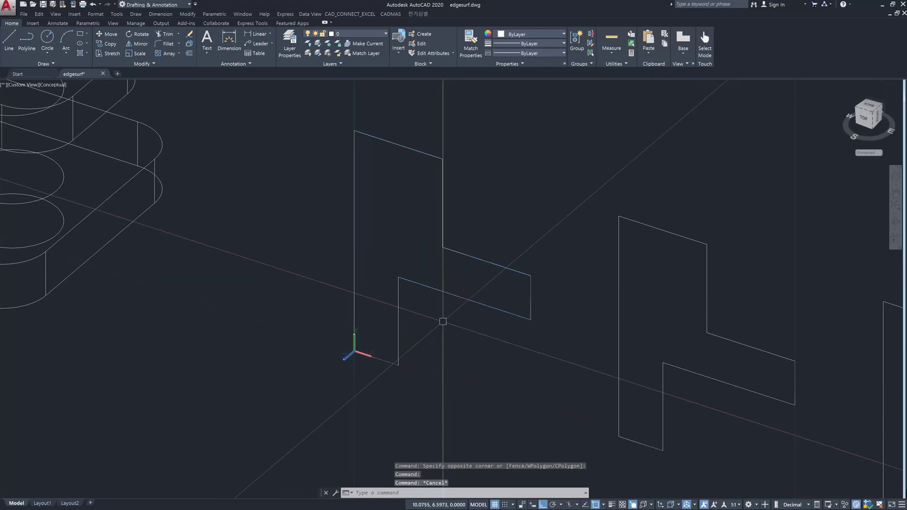
- Examine the four edge groups of the first profile copy by selecting them around the outline, and clear the selection
{"action": "left_click", "coordinate": [378, 238]}
{"action": "left_click", "coordinate": [330, 202]}
{"action": "left_click", "coordinate": [469, 193]}
{"action": "left_click", "coordinate": [421, 138]}
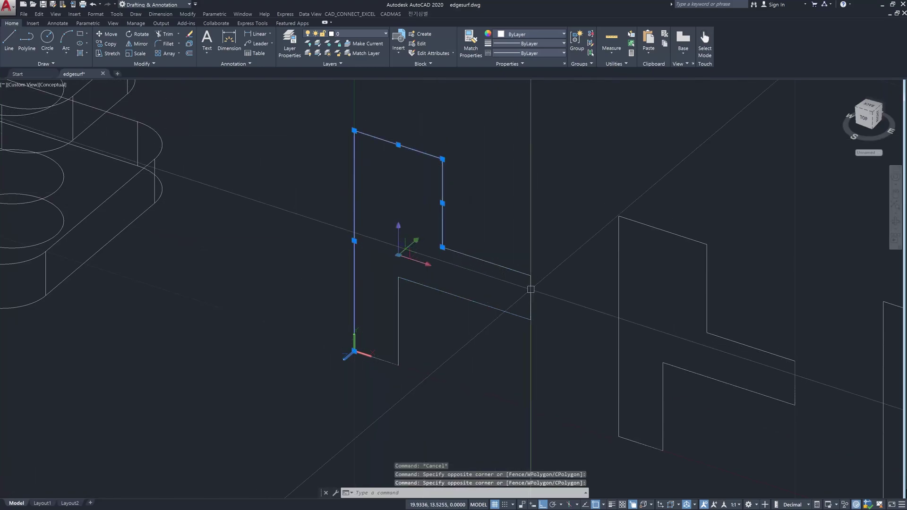
{"action": "left_click", "coordinate": [547, 292]}
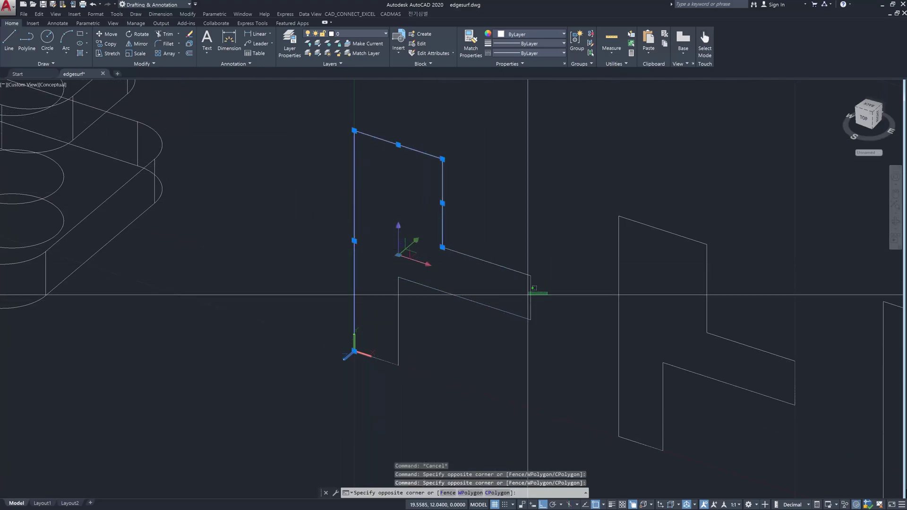
{"action": "left_click", "coordinate": [546, 314]}
{"action": "left_click", "coordinate": [544, 332]}
{"action": "left_click", "coordinate": [484, 242]}
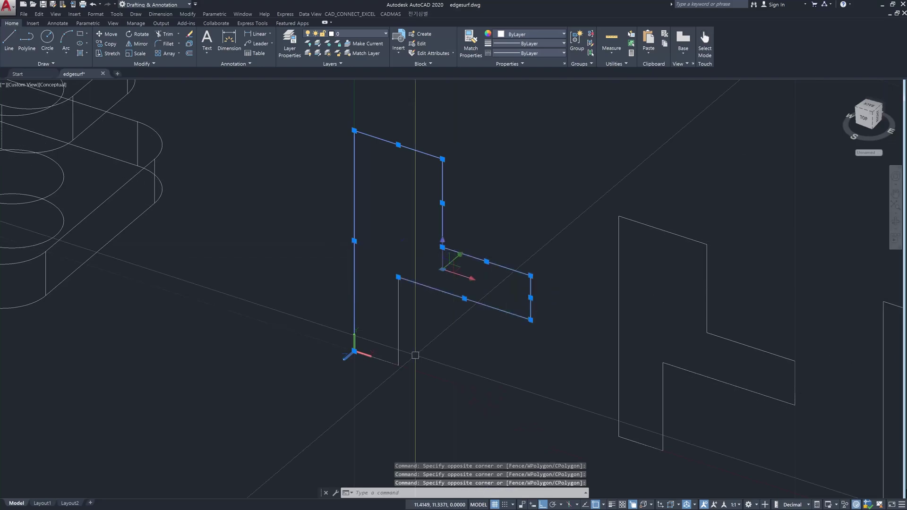
{"action": "left_click", "coordinate": [405, 385]}
{"action": "left_click", "coordinate": [382, 340]}
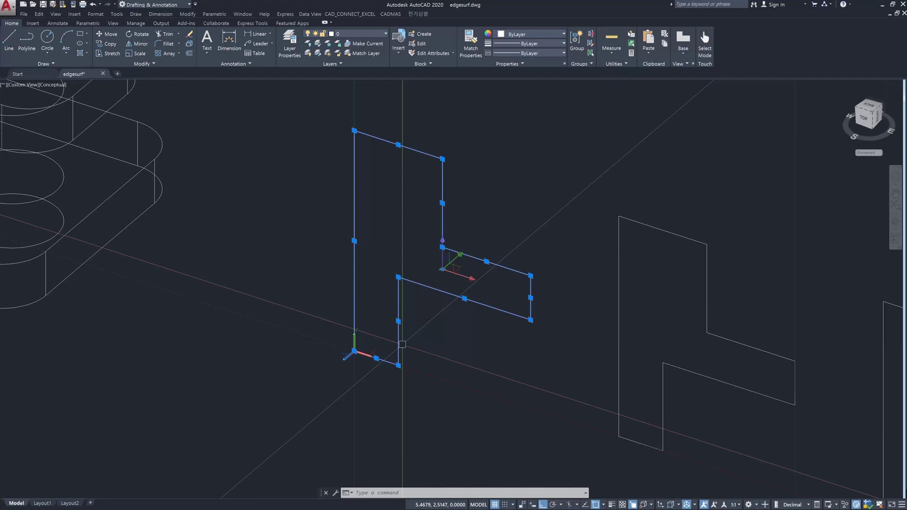
{"action": "key", "text": "Escape"}
{"action": "key", "text": "Escape"}
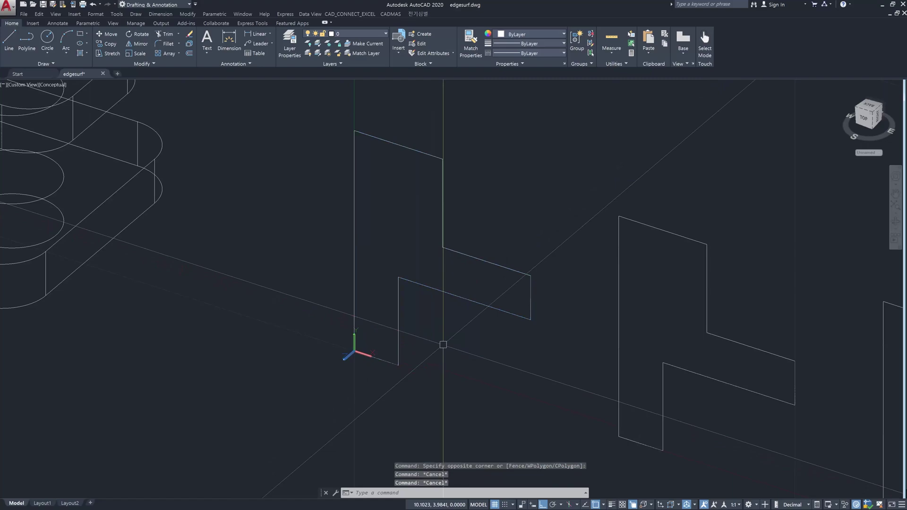
- Convert the top edge of the first profile copy to a polyline and join the upper vertical step edge to it
{"action": "type", "text": "pe"}
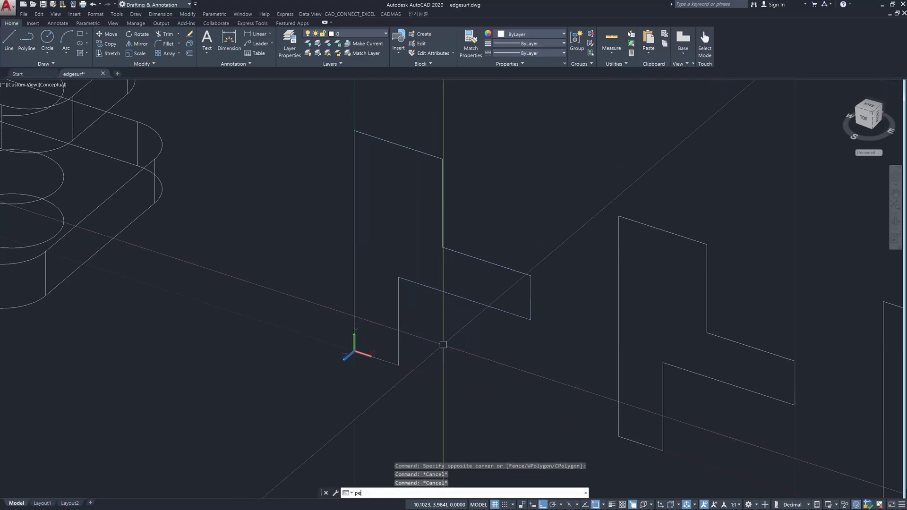
{"action": "key", "text": "Return"}
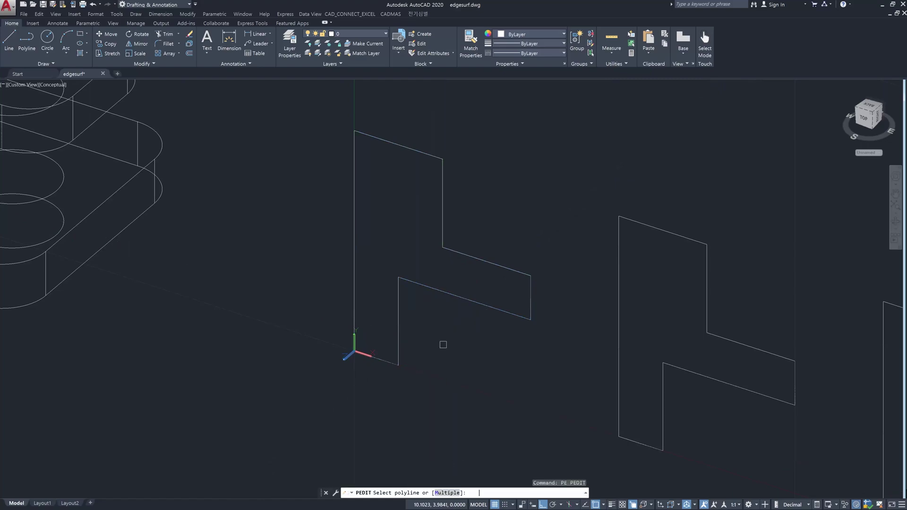
{"action": "left_click", "coordinate": [413, 149]}
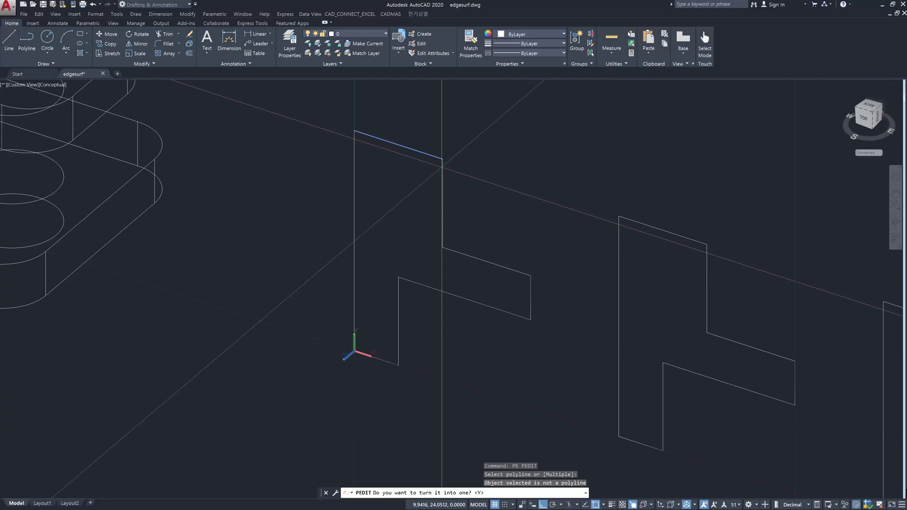
{"action": "key", "text": "Return"}
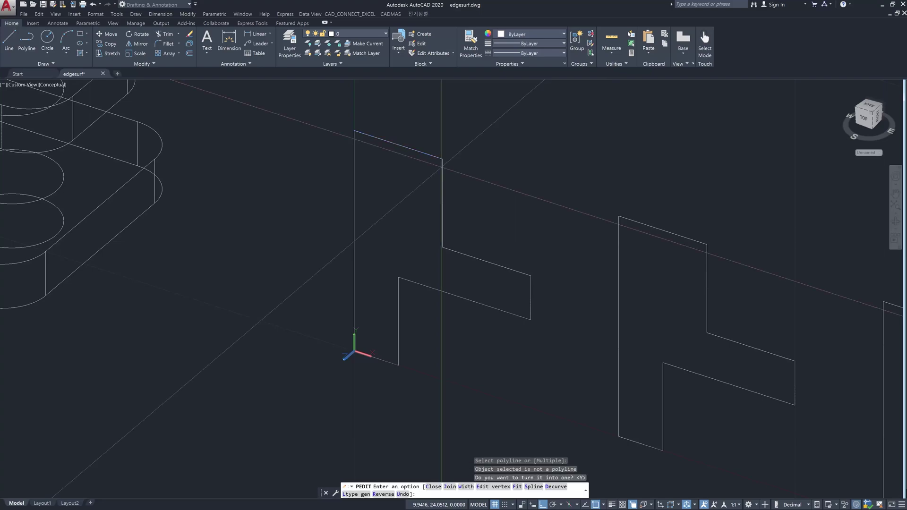
{"action": "type", "text": "j"}
{"action": "key", "text": "Return"}
{"action": "left_click", "coordinate": [457, 180]}
{"action": "left_click", "coordinate": [415, 153]}
{"action": "key", "text": "Return"}
{"action": "key", "text": "Return"}
{"action": "key", "text": "Escape"}
- Join the three edges around the profile's projecting arm into one polyline, starting from the arm's upper edge
{"action": "type", "text": "p"}
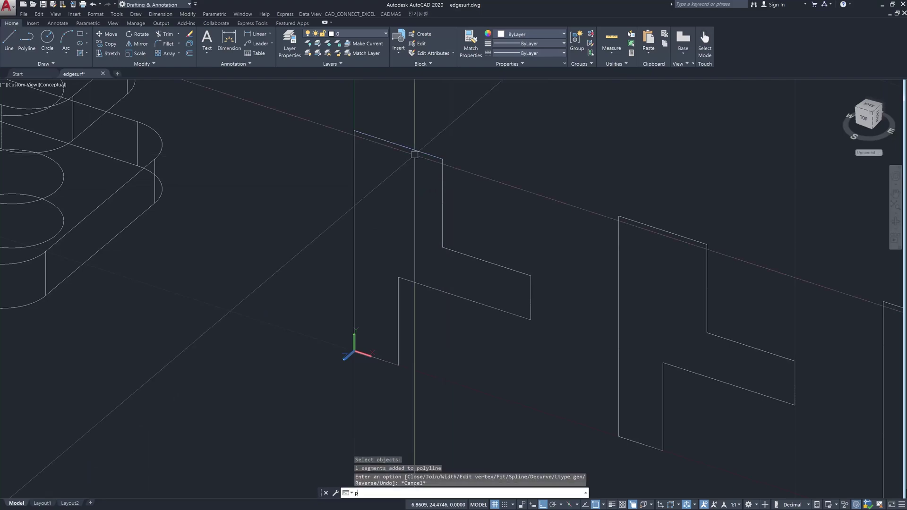
{"action": "type", "text": "e"}
{"action": "key", "text": "Return"}
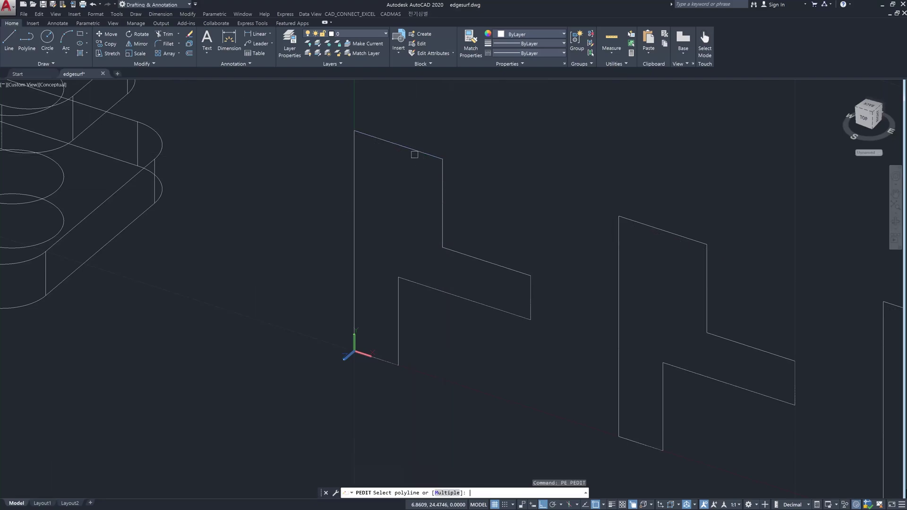
{"action": "left_click", "coordinate": [511, 269]}
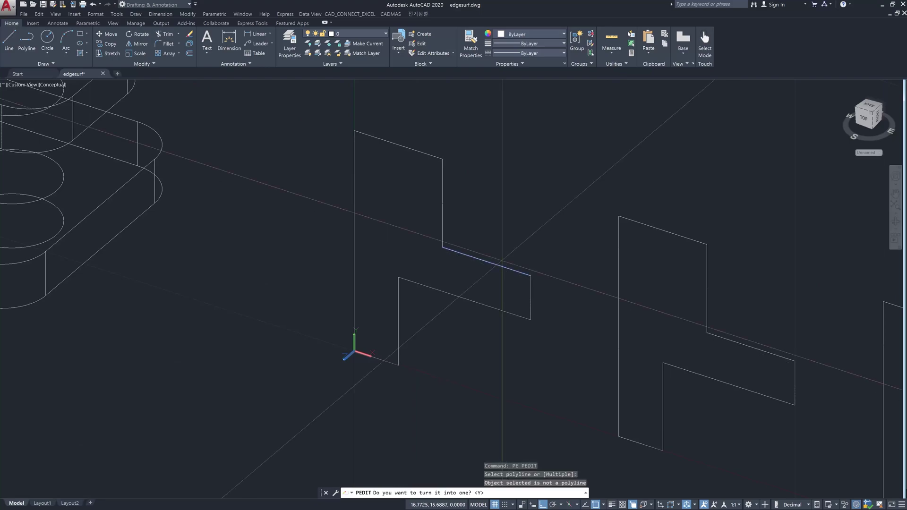
{"action": "key", "text": "Return"}
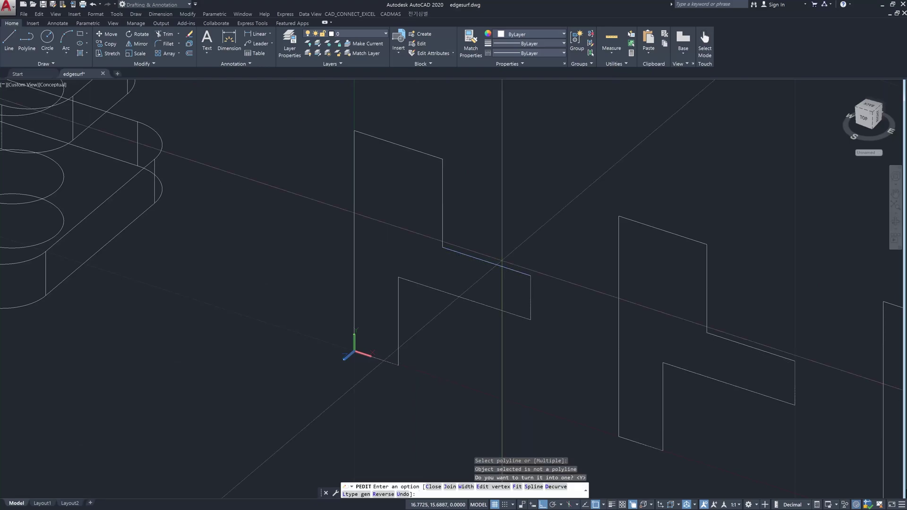
{"action": "type", "text": "j"}
{"action": "key", "text": "Return"}
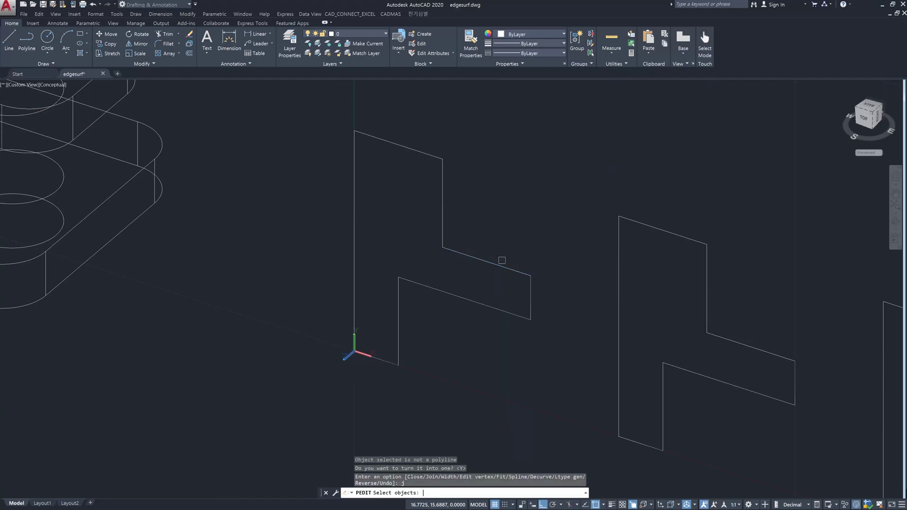
{"action": "left_click", "coordinate": [547, 339]}
{"action": "left_click", "coordinate": [493, 217]}
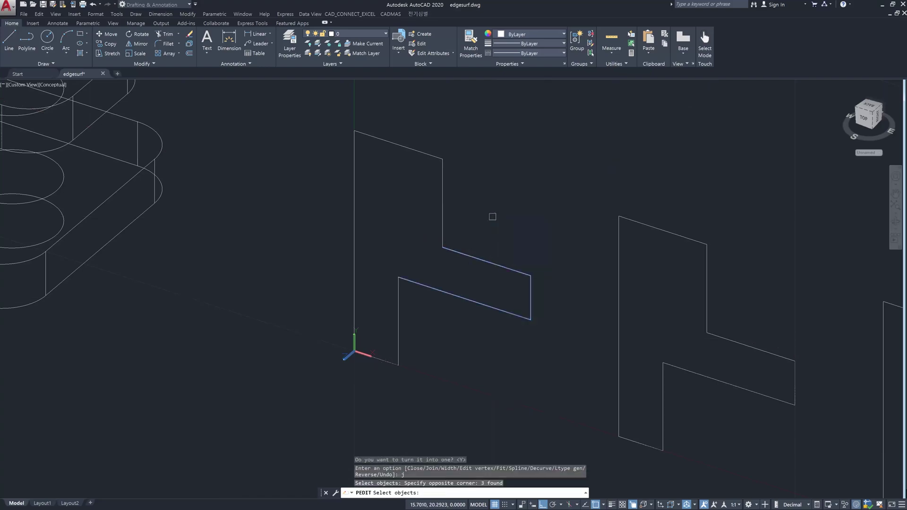
{"action": "key", "text": "Return"}
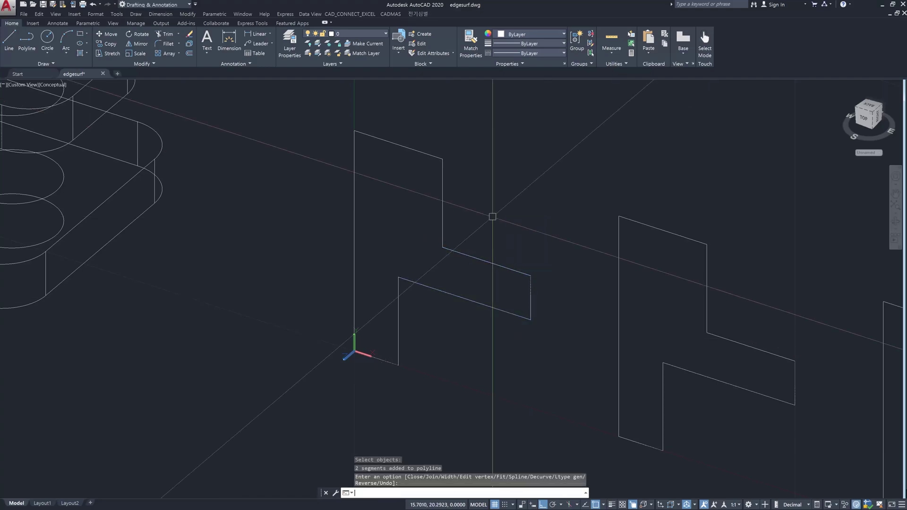
{"action": "key", "text": "Return"}
- Convert the short inner vertical edge to a polyline and join the profile's bottom edge to it
{"action": "key", "text": "Return"}
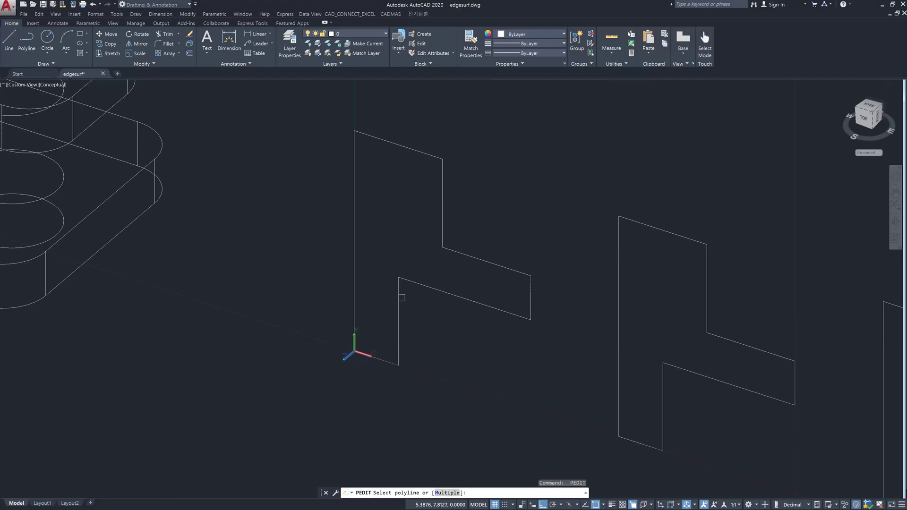
{"action": "left_click", "coordinate": [400, 299]}
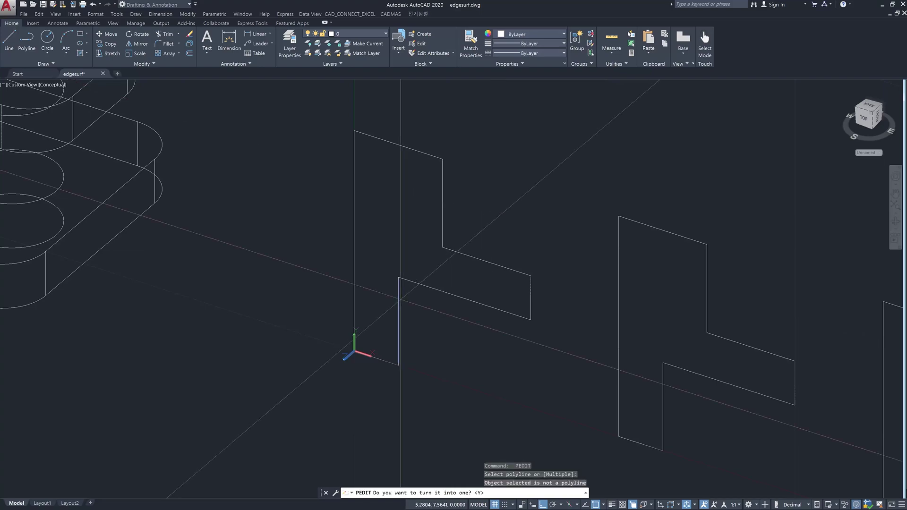
{"action": "key", "text": "Return"}
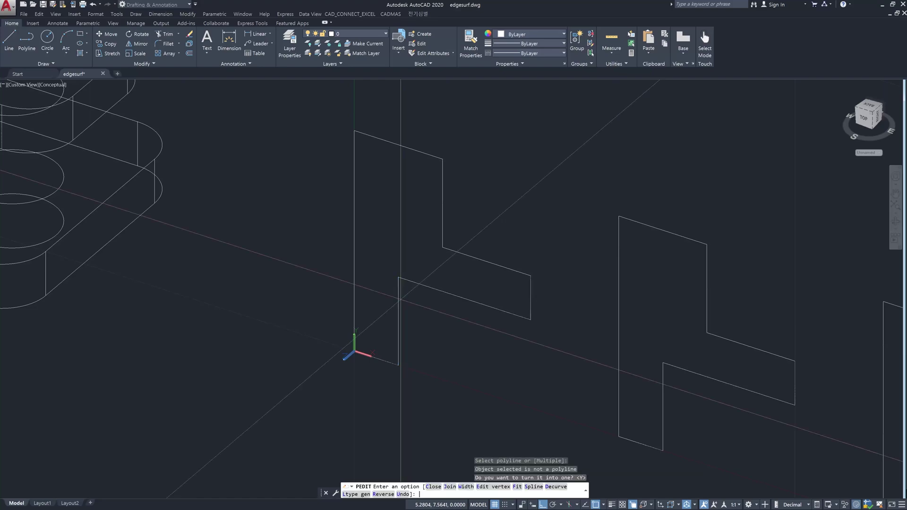
{"action": "key", "text": "Return"}
{"action": "left_click", "coordinate": [409, 383]}
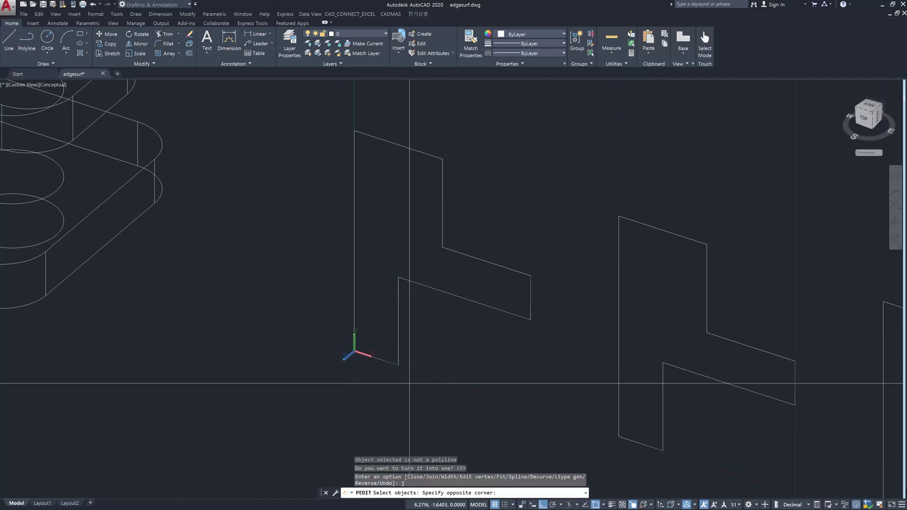
{"action": "left_click", "coordinate": [389, 347]}
{"action": "key", "text": "Return"}
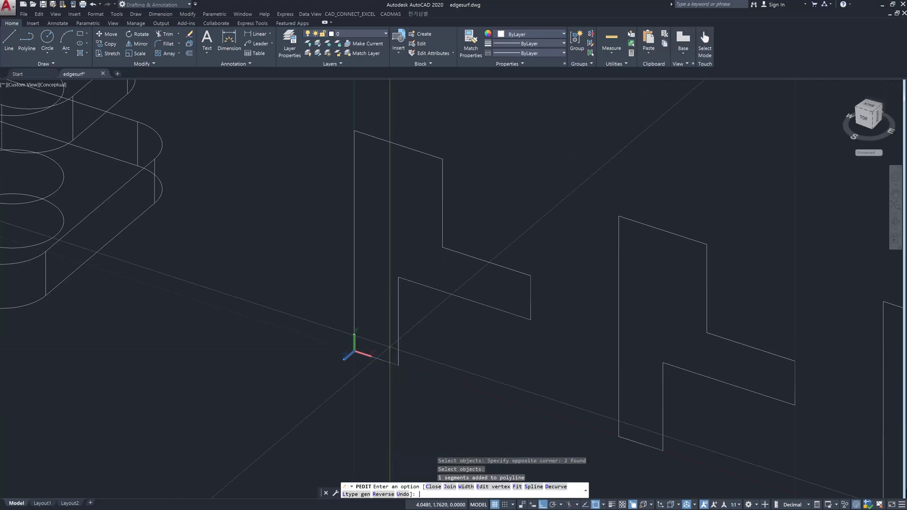
{"action": "key", "text": "Escape"}
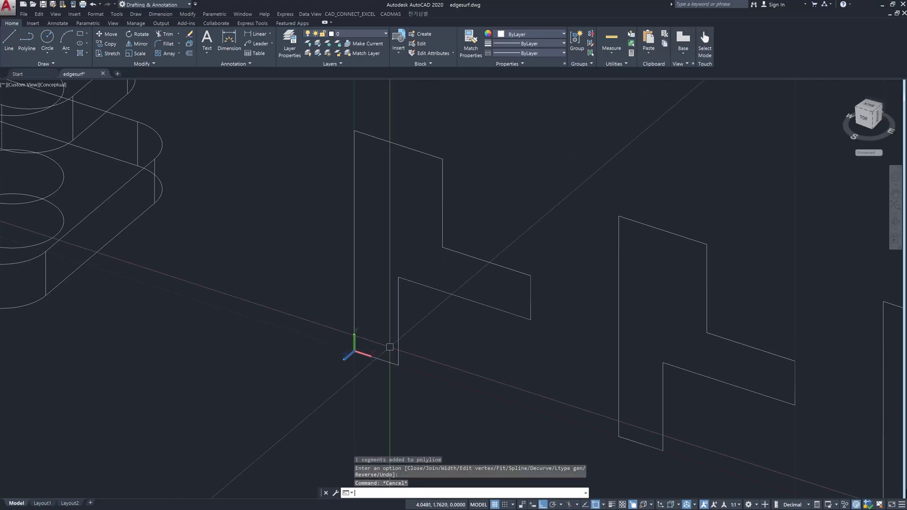
- Create an EDGESURF mesh on the first profile copy from its long vertical line and the three joined polylines
{"action": "type", "text": "edgesurf"}
{"action": "key", "text": "Return"}
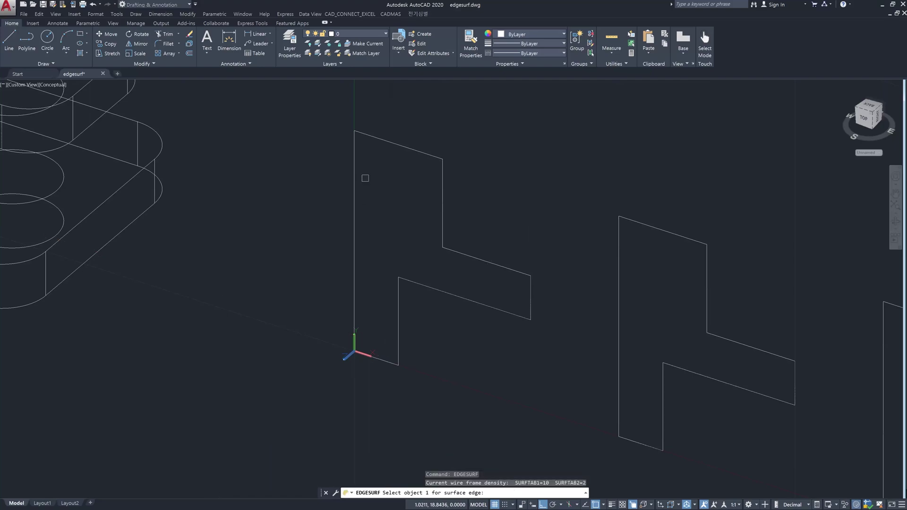
{"action": "left_click", "coordinate": [355, 142]}
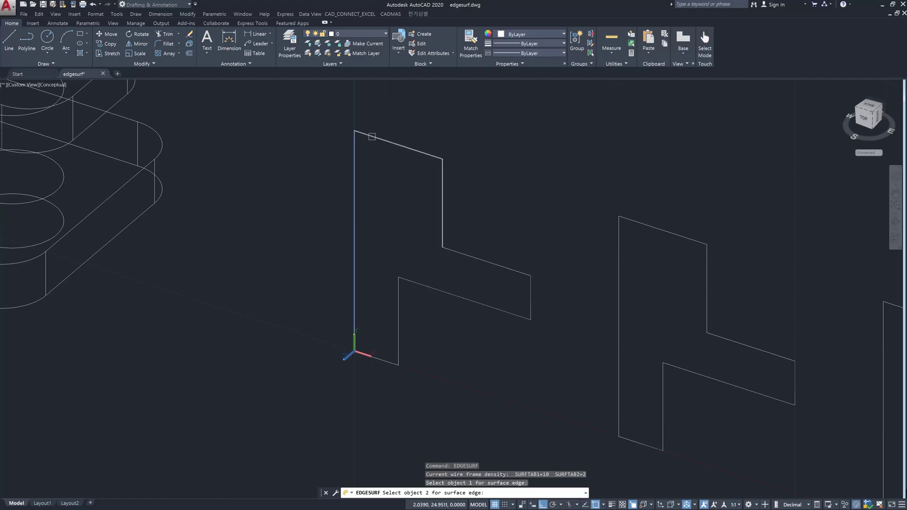
{"action": "left_click", "coordinate": [383, 141]}
{"action": "left_click", "coordinate": [465, 255]}
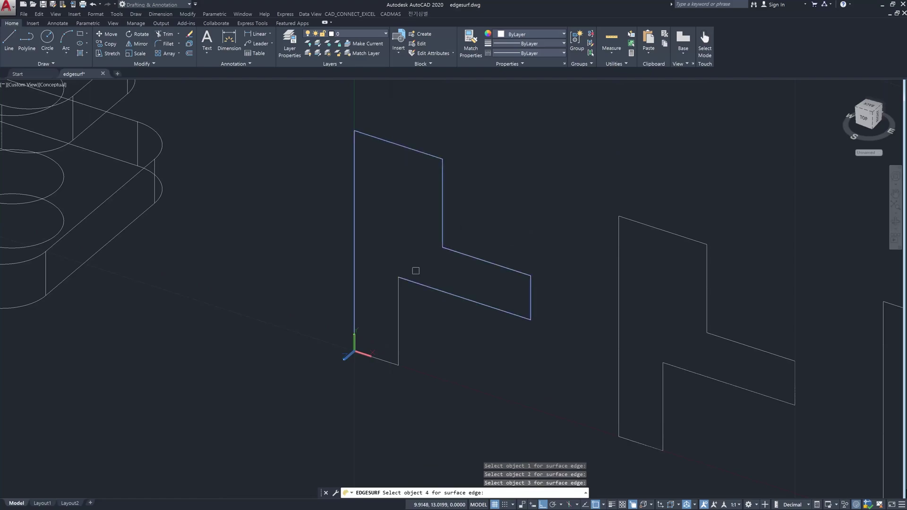
{"action": "left_click", "coordinate": [398, 295]}
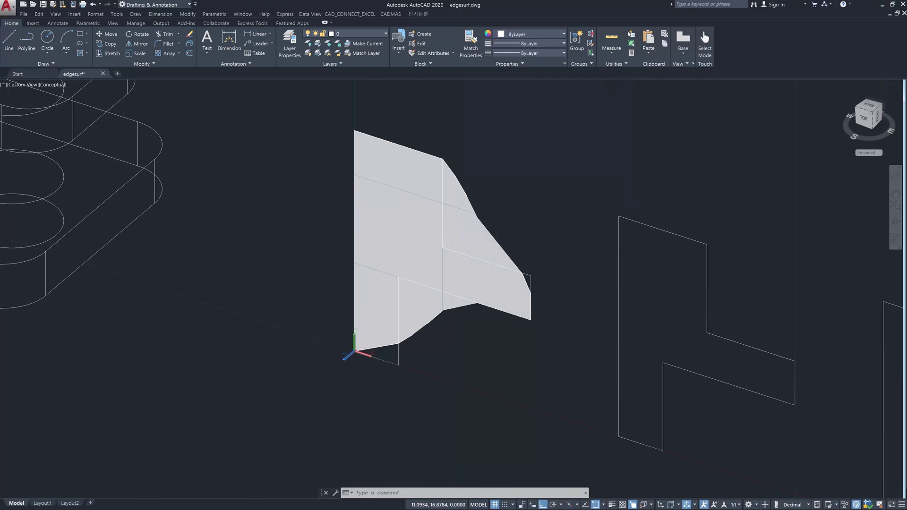
{"action": "key", "text": "Escape"}
{"action": "key", "text": "Escape"}
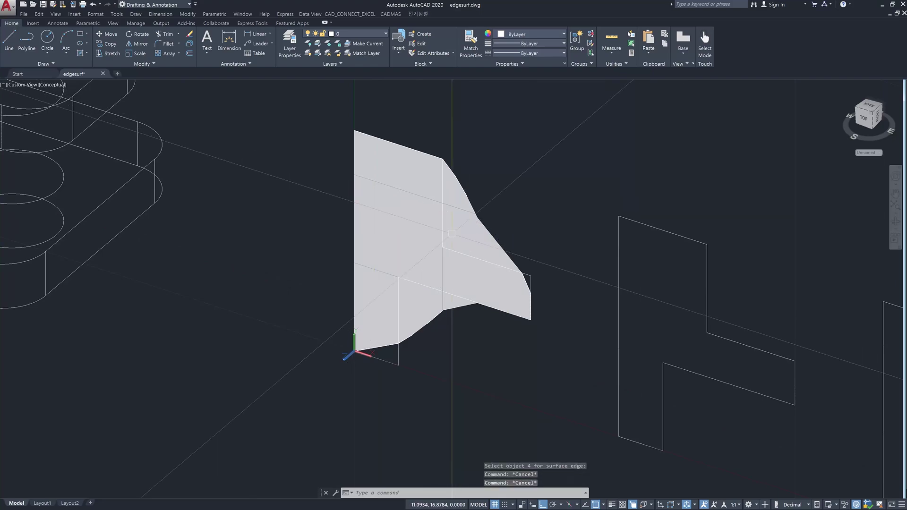
- Switch the visual style to 2D Wireframe
{"action": "type", "text": "vs"}
{"action": "key", "text": "Return"}
{"action": "type", "text": "2"}
{"action": "key", "text": "Return"}
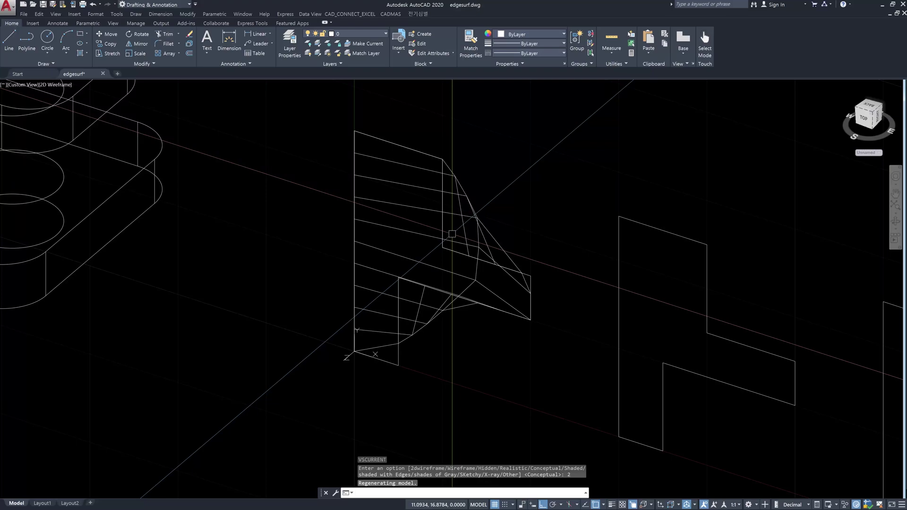
- Erase the coarse edge mesh from the first profile copy, keeping its boundary lines
{"action": "key", "text": "Escape"}
{"action": "left_click", "coordinate": [490, 279]}
{"action": "left_click", "coordinate": [454, 270]}
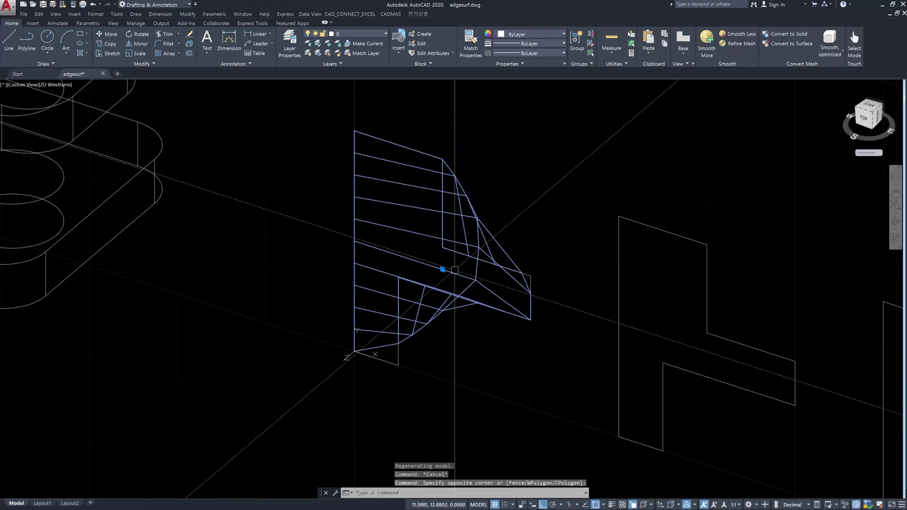
{"action": "key", "text": "Delete"}
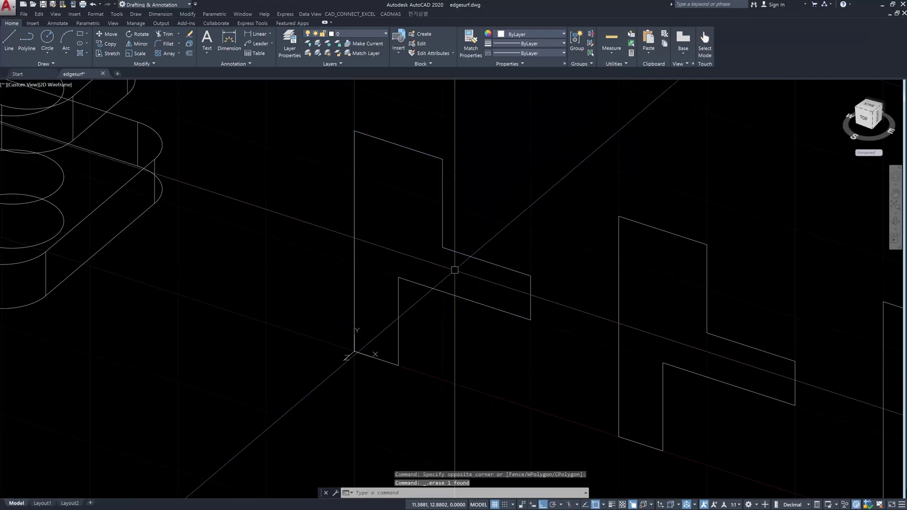
- Set the SURFTAB2 mesh density to 10
{"action": "type", "text": "surf"}
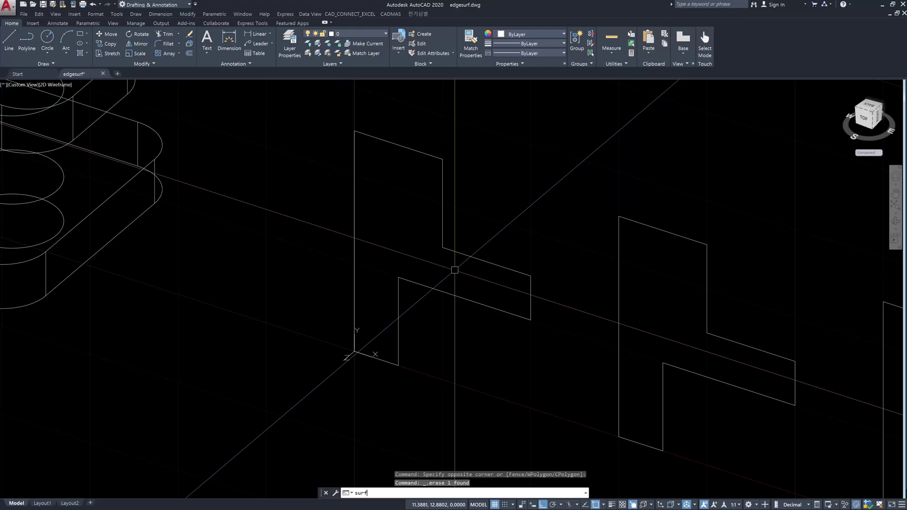
{"action": "type", "text": "tab2"}
{"action": "key", "text": "Return"}
{"action": "type", "text": "10"}
{"action": "key", "text": "Return"}
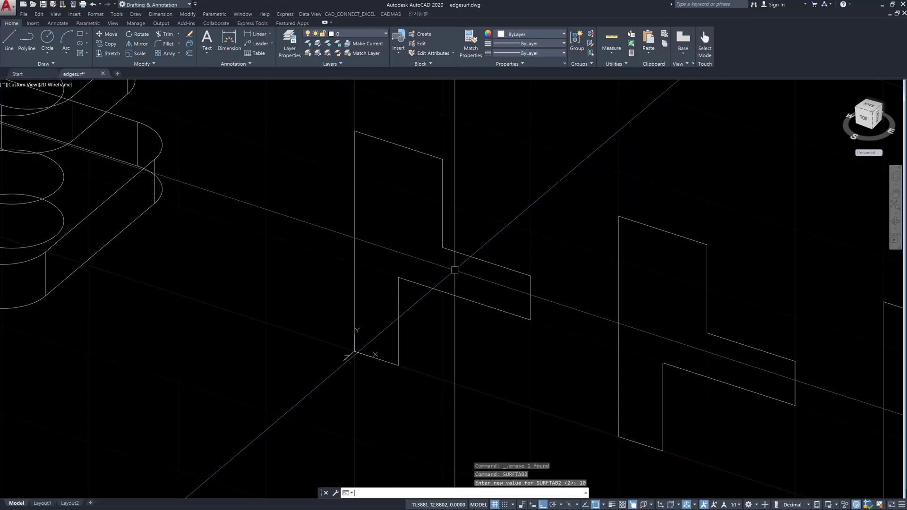
- Create a denser EDGESURF mesh from the same four boundary objects, picking the long vertical line last
{"action": "type", "text": "edgesurf"}
{"action": "key", "text": "Return"}
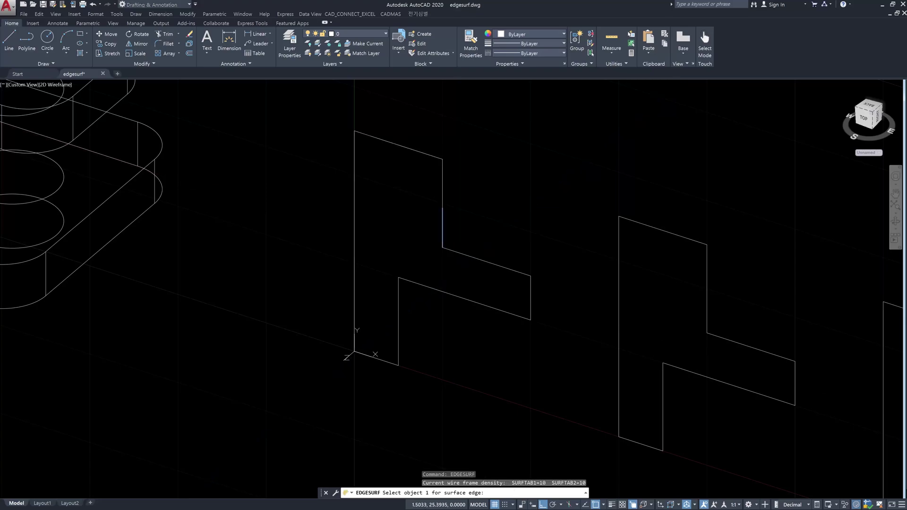
{"action": "left_click", "coordinate": [441, 203]}
{"action": "left_click", "coordinate": [446, 245]}
{"action": "left_click", "coordinate": [398, 288]}
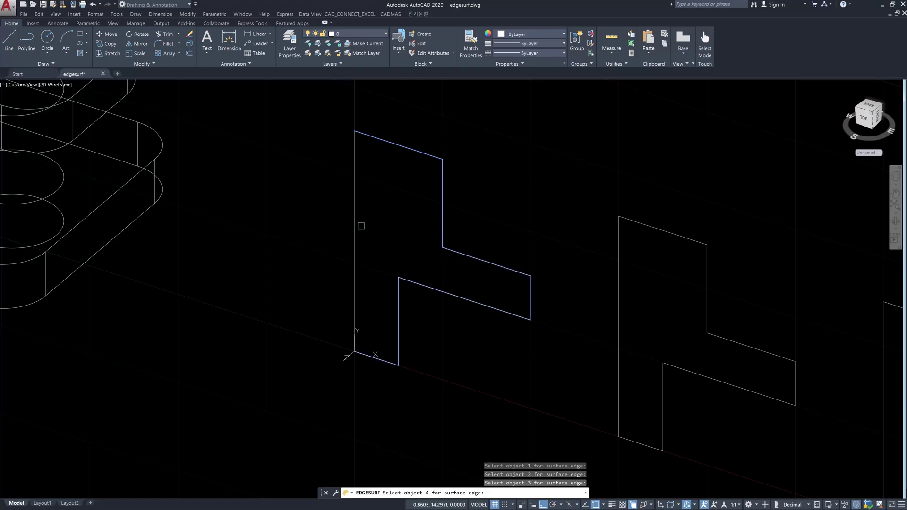
{"action": "left_click", "coordinate": [355, 219]}
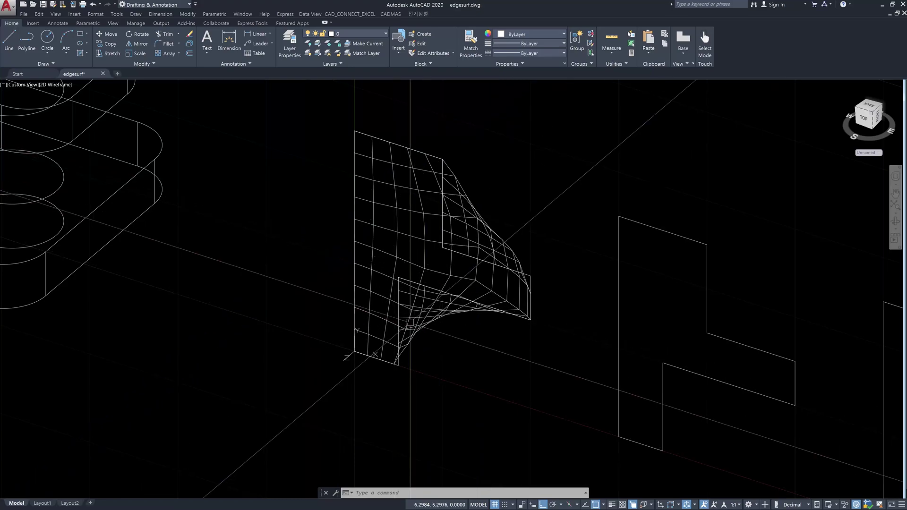
- Erase the denser edge mesh spanning the first profile copy
{"action": "left_click", "coordinate": [411, 247]}
{"action": "left_click", "coordinate": [391, 242]}
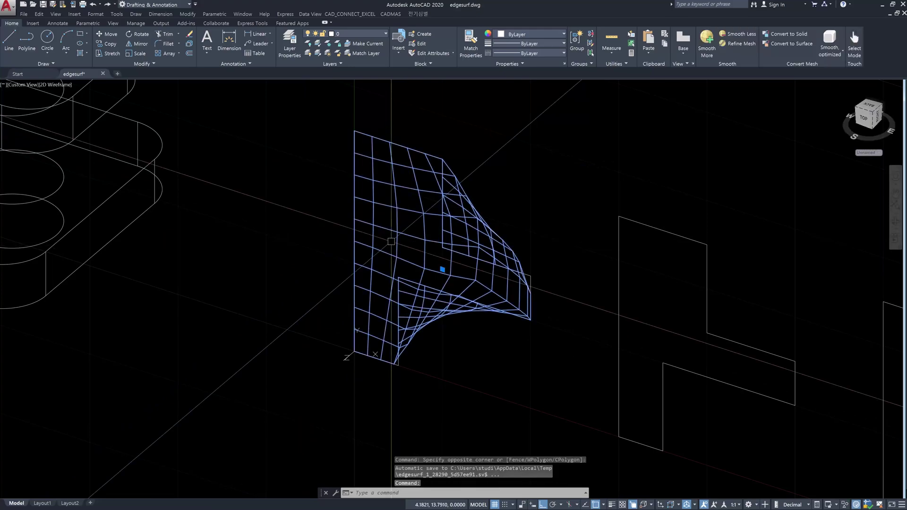
{"action": "key", "text": "Delete"}
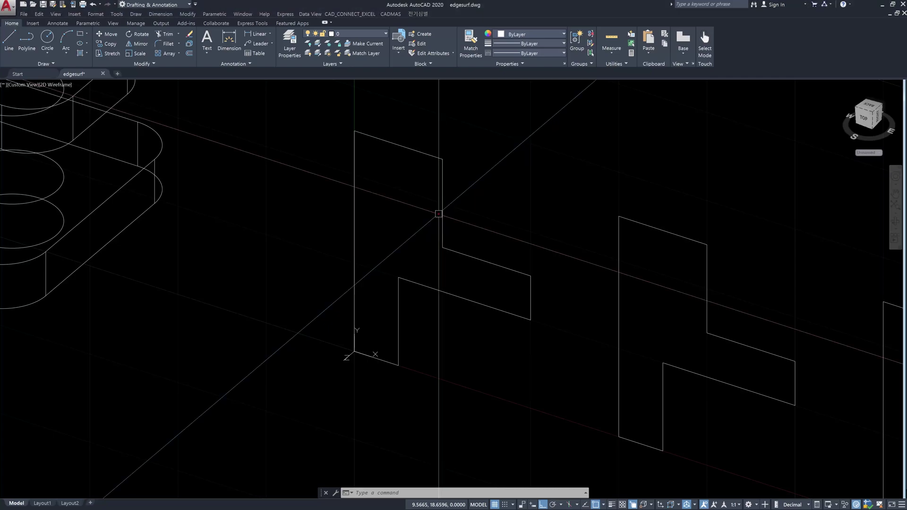
{"action": "mouse_move", "coordinate": [356, 135]}
{"action": "left_mouse_down"}
{"action": "mouse_move", "coordinate": [443, 182]}
{"action": "mouse_move", "coordinate": [440, 245]}
{"action": "left_mouse_up"}
{"action": "mouse_move", "coordinate": [373, 125]}
{"action": "left_mouse_down"}
{"action": "mouse_move", "coordinate": [369, 147]}
{"action": "mouse_move", "coordinate": [381, 168]}
{"action": "mouse_move", "coordinate": [426, 167]}
{"action": "left_mouse_up"}
{"action": "mouse_move", "coordinate": [433, 202]}
{"action": "left_mouse_down"}
{"action": "mouse_move", "coordinate": [456, 202]}
{"action": "mouse_move", "coordinate": [457, 230]}
{"action": "left_mouse_up"}
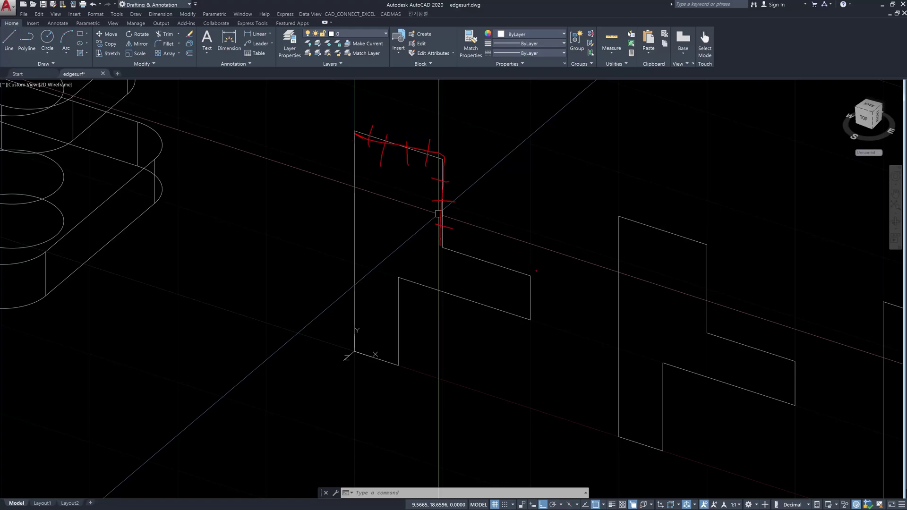
{"action": "mouse_move", "coordinate": [445, 246]}
{"action": "left_mouse_down"}
{"action": "mouse_move", "coordinate": [527, 269]}
{"action": "mouse_move", "coordinate": [525, 323]}
{"action": "mouse_move", "coordinate": [395, 276]}
{"action": "left_mouse_up"}
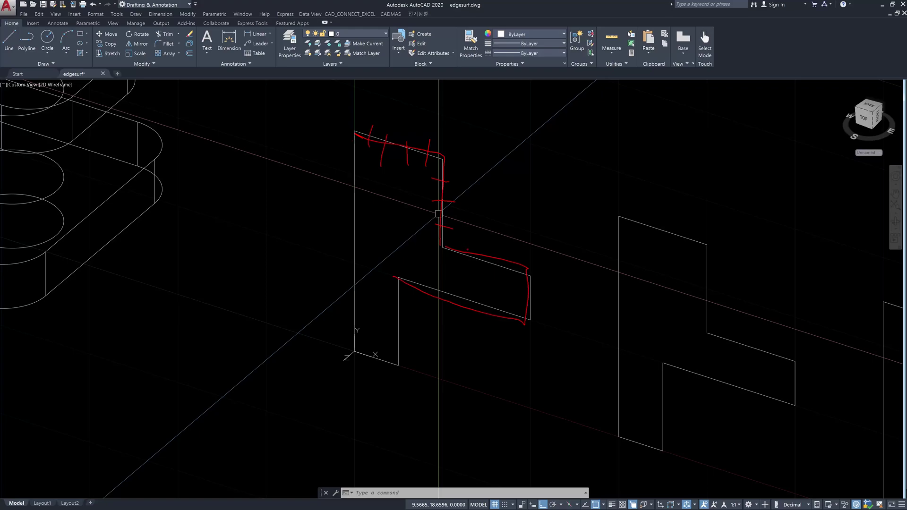
{"action": "mouse_move", "coordinate": [458, 246]}
{"action": "left_mouse_down"}
{"action": "mouse_move", "coordinate": [455, 264]}
{"action": "mouse_move", "coordinate": [540, 309]}
{"action": "mouse_move", "coordinate": [476, 325]}
{"action": "left_mouse_up"}
{"action": "mouse_move", "coordinate": [426, 278]}
{"action": "left_mouse_down"}
{"action": "mouse_move", "coordinate": [429, 314]}
{"action": "mouse_move", "coordinate": [455, 330]}
{"action": "left_mouse_up"}
{"action": "mouse_move", "coordinate": [395, 279]}
{"action": "left_mouse_down"}
{"action": "mouse_move", "coordinate": [402, 364]}
{"action": "mouse_move", "coordinate": [348, 353]}
{"action": "left_mouse_up"}
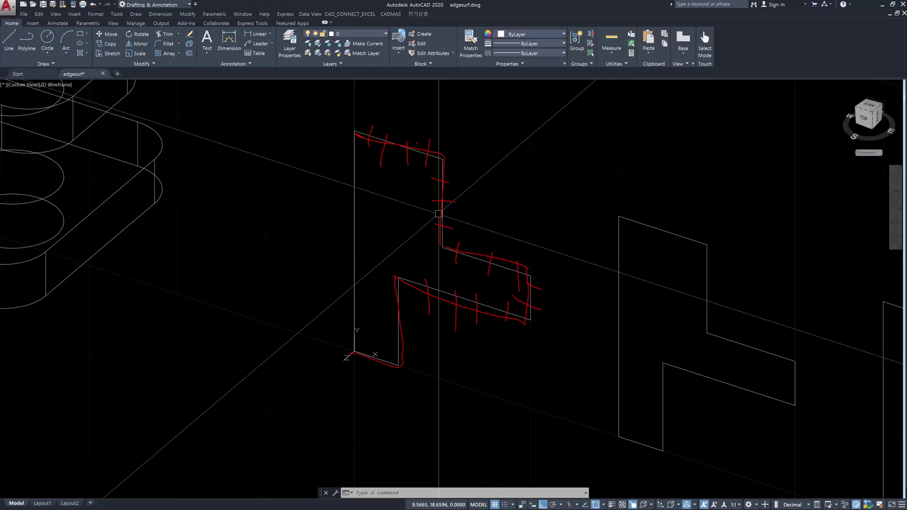
{"action": "left_click_drag", "start_coordinate": [435, 371], "coordinate": [425, 418]}
{"action": "left_click_drag", "start_coordinate": [443, 115], "coordinate": [445, 139]}
{"action": "left_click", "coordinate": [445, 143]}
{"action": "mouse_move", "coordinate": [367, 344]}
{"action": "left_mouse_down"}
{"action": "mouse_move", "coordinate": [364, 373]}
{"action": "mouse_move", "coordinate": [409, 351]}
{"action": "mouse_move", "coordinate": [365, 222]}
{"action": "mouse_move", "coordinate": [367, 138]}
{"action": "left_mouse_up"}
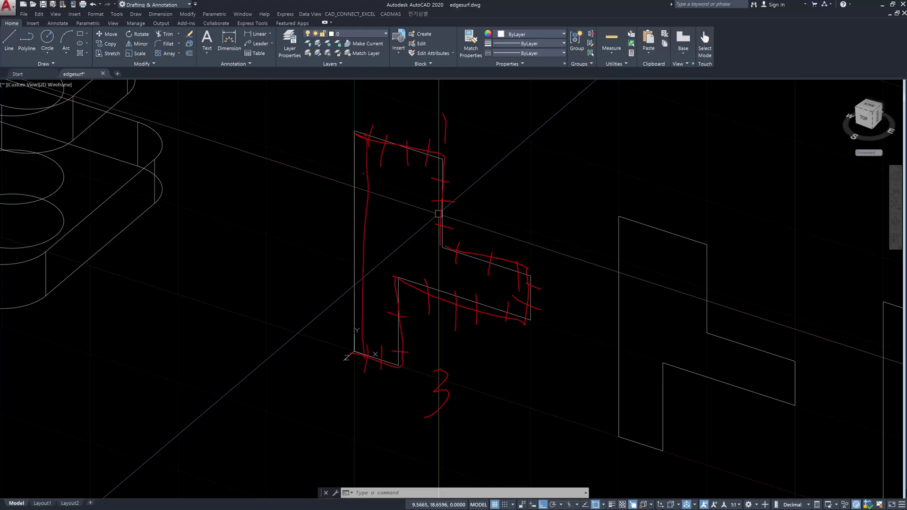
{"action": "left_click_drag", "start_coordinate": [376, 355], "coordinate": [374, 134]}
{"action": "left_click_drag", "start_coordinate": [398, 364], "coordinate": [412, 135]}
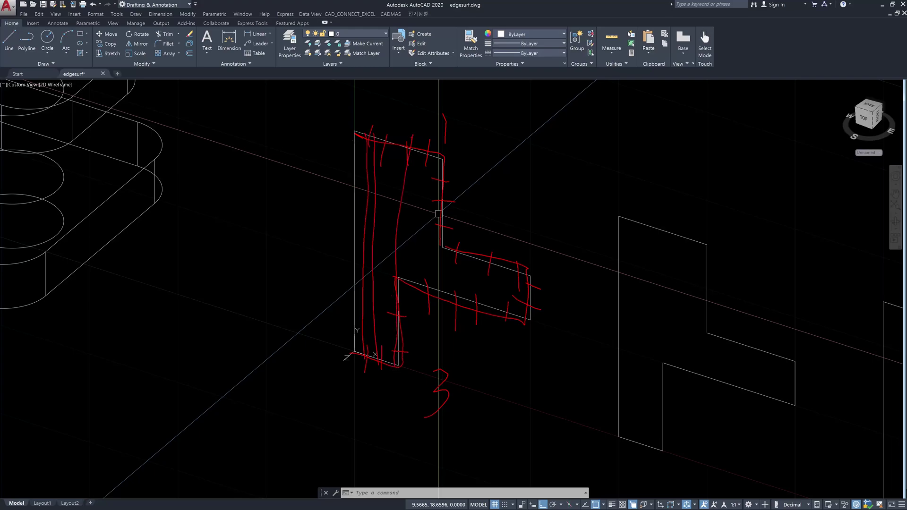
{"action": "left_click_drag", "start_coordinate": [401, 354], "coordinate": [441, 141]}
{"action": "mouse_move", "coordinate": [423, 271]}
{"action": "left_mouse_down"}
{"action": "mouse_move", "coordinate": [437, 331]}
{"action": "mouse_move", "coordinate": [409, 381]}
{"action": "left_mouse_up"}
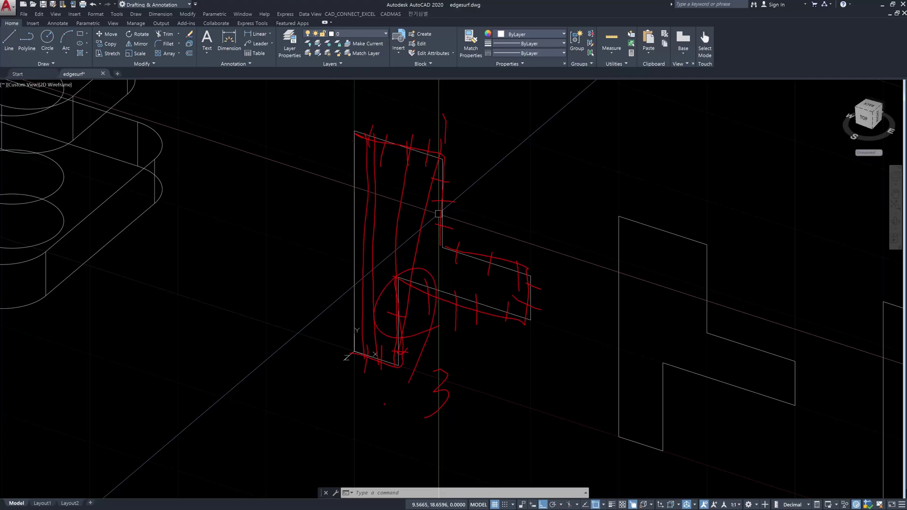
{"action": "left_click_drag", "start_coordinate": [356, 133], "coordinate": [352, 369]}
{"action": "left_click_drag", "start_coordinate": [342, 332], "coordinate": [352, 325]}
{"action": "mouse_move", "coordinate": [343, 286]}
{"action": "left_mouse_down"}
{"action": "mouse_move", "coordinate": [361, 291]}
{"action": "mouse_move", "coordinate": [353, 266]}
{"action": "left_mouse_up"}
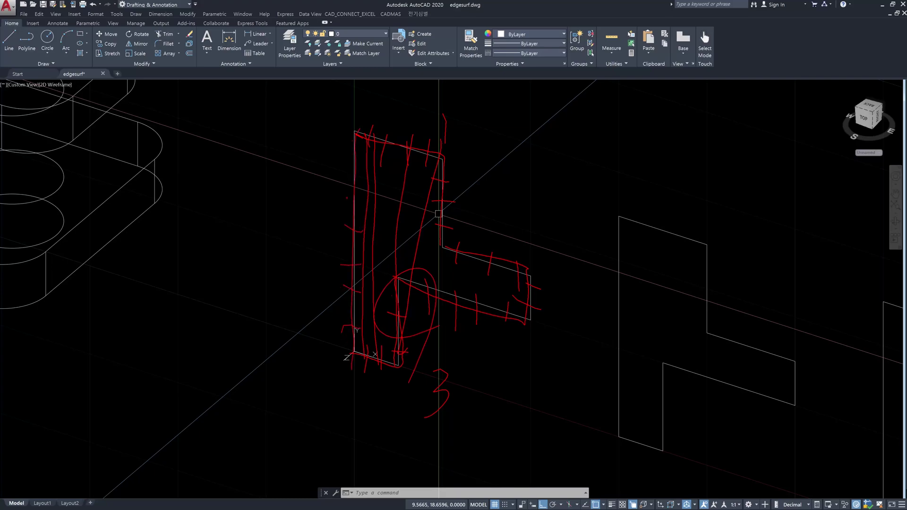
{"action": "left_click_drag", "start_coordinate": [343, 173], "coordinate": [361, 181]}
{"action": "left_click_drag", "start_coordinate": [352, 143], "coordinate": [376, 156]}
{"action": "left_click_drag", "start_coordinate": [462, 251], "coordinate": [355, 135]}
{"action": "left_click_drag", "start_coordinate": [487, 259], "coordinate": [356, 174]}
{"action": "left_click_drag", "start_coordinate": [520, 263], "coordinate": [343, 197]}
{"action": "mouse_move", "coordinate": [497, 244]}
{"action": "left_mouse_down"}
{"action": "mouse_move", "coordinate": [407, 259]}
{"action": "mouse_move", "coordinate": [443, 320]}
{"action": "left_mouse_up"}
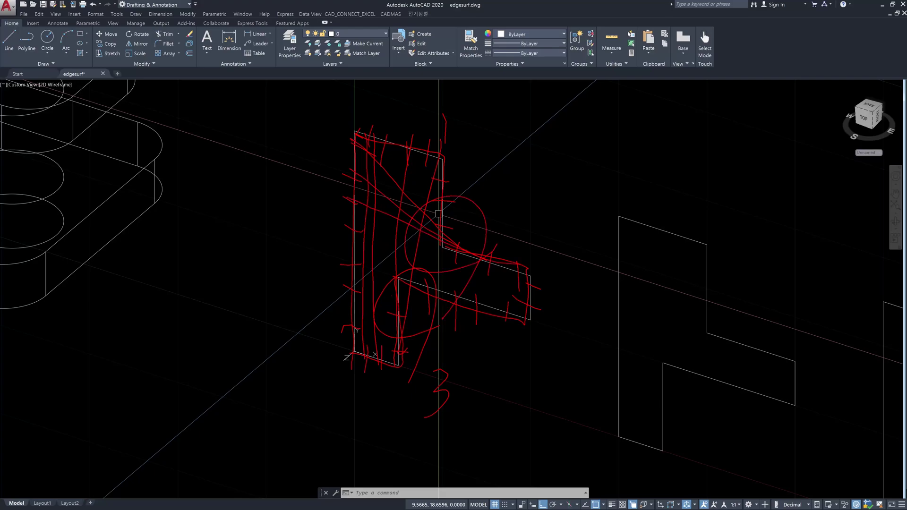
{"action": "left_click_drag", "start_coordinate": [533, 146], "coordinate": [346, 357]}
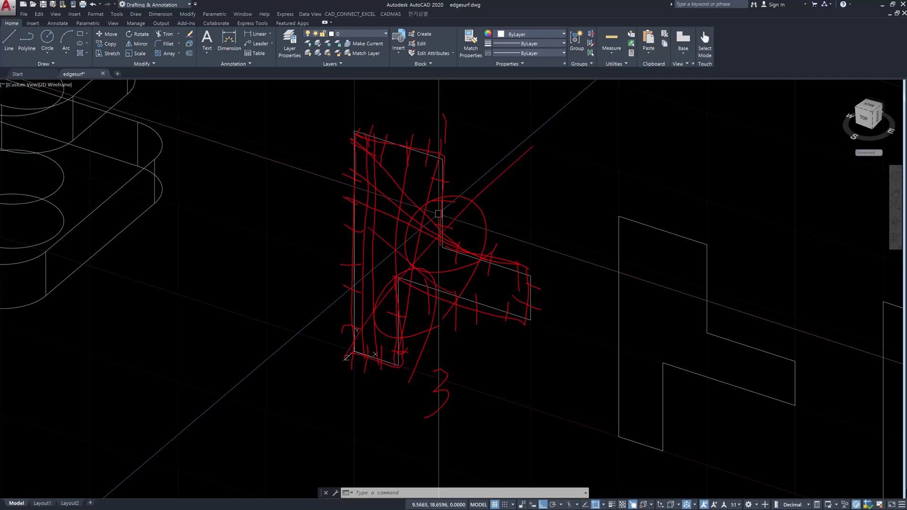
{"action": "key", "text": "Escape"}
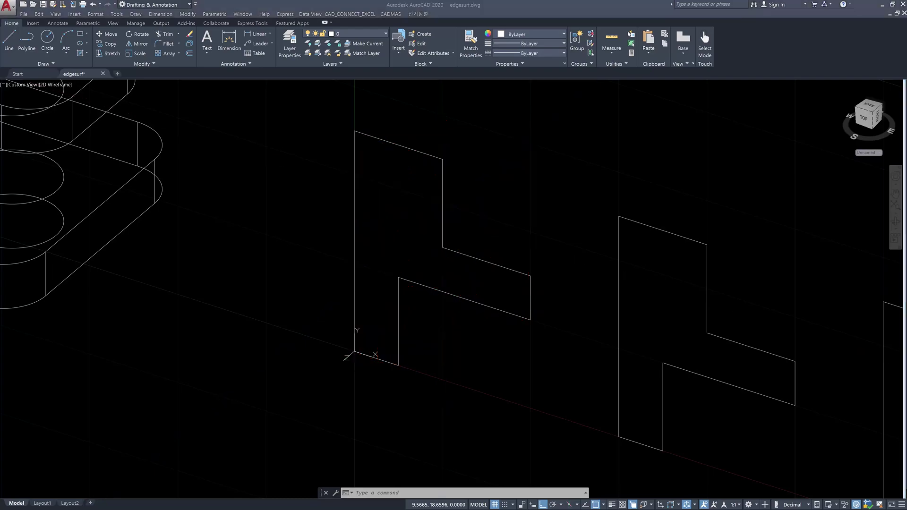
{"action": "scroll", "coordinate": [439, 213], "scroll_direction": "down", "scroll_amount": 4}
{"action": "scroll", "coordinate": [385, 253], "scroll_direction": "up", "scroll_amount": 6}
{"action": "left_click", "coordinate": [250, 272]}
{"action": "key", "text": "Delete"}
{"action": "key", "text": "Escape"}
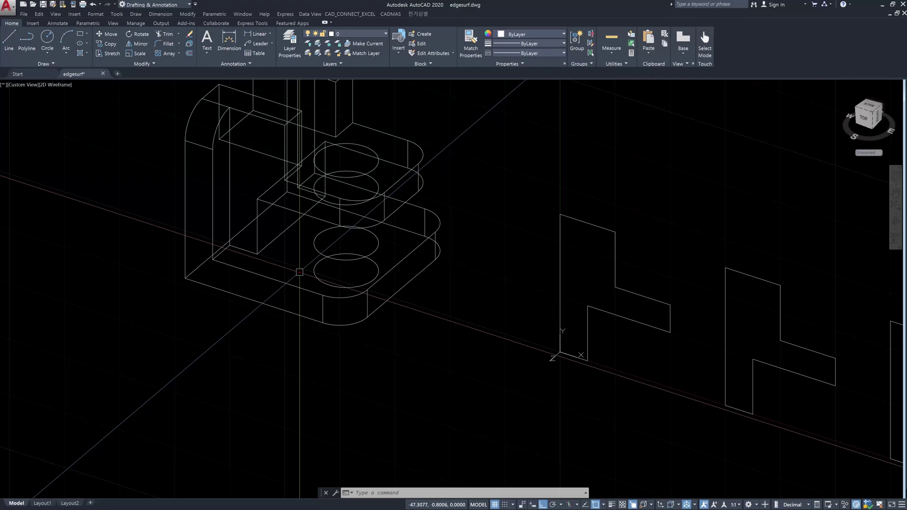
{"action": "mouse_move", "coordinate": [209, 154]}
{"action": "left_mouse_down"}
{"action": "mouse_move", "coordinate": [211, 251]}
{"action": "mouse_move", "coordinate": [296, 289]}
{"action": "left_mouse_up"}
{"action": "left_click_drag", "start_coordinate": [265, 264], "coordinate": [261, 287]}
{"action": "left_click_drag", "start_coordinate": [275, 274], "coordinate": [274, 283]}
{"action": "left_click_drag", "start_coordinate": [198, 193], "coordinate": [211, 198]}
{"action": "left_click_drag", "start_coordinate": [205, 209], "coordinate": [223, 215]}
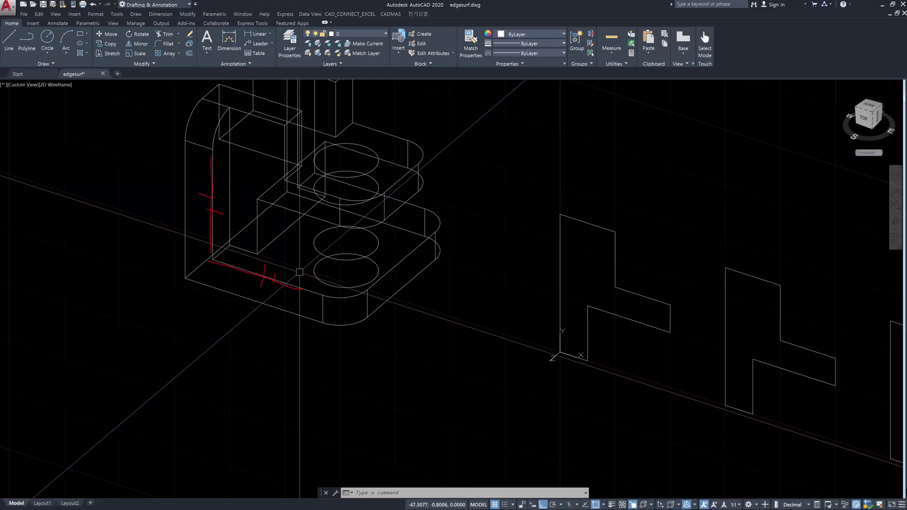
{"action": "mouse_move", "coordinate": [186, 142]}
{"action": "left_mouse_down"}
{"action": "mouse_move", "coordinate": [177, 282]}
{"action": "mouse_move", "coordinate": [312, 327]}
{"action": "left_mouse_up"}
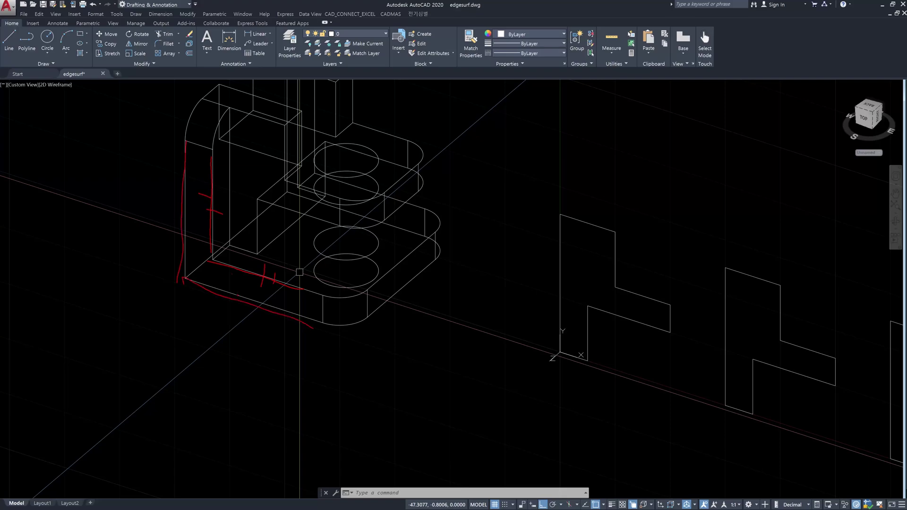
{"action": "left_click_drag", "start_coordinate": [264, 306], "coordinate": [265, 308]}
{"action": "mouse_move", "coordinate": [182, 157]}
{"action": "left_mouse_down"}
{"action": "mouse_move", "coordinate": [178, 209]}
{"action": "mouse_move", "coordinate": [297, 332]}
{"action": "mouse_move", "coordinate": [333, 344]}
{"action": "left_mouse_up"}
{"action": "left_click_drag", "start_coordinate": [184, 278], "coordinate": [179, 305]}
{"action": "mouse_move", "coordinate": [306, 291]}
{"action": "left_mouse_down"}
{"action": "mouse_move", "coordinate": [221, 265]}
{"action": "mouse_move", "coordinate": [205, 135]}
{"action": "left_mouse_up"}
{"action": "mouse_move", "coordinate": [220, 253]}
{"action": "left_mouse_down"}
{"action": "mouse_move", "coordinate": [225, 270]}
{"action": "mouse_move", "coordinate": [218, 255]}
{"action": "mouse_move", "coordinate": [174, 293]}
{"action": "left_mouse_up"}
{"action": "mouse_move", "coordinate": [195, 213]}
{"action": "left_mouse_down"}
{"action": "mouse_move", "coordinate": [153, 211]}
{"action": "mouse_move", "coordinate": [191, 221]}
{"action": "left_mouse_up"}
{"action": "mouse_move", "coordinate": [223, 200]}
{"action": "left_mouse_down"}
{"action": "mouse_move", "coordinate": [195, 215]}
{"action": "mouse_move", "coordinate": [236, 220]}
{"action": "left_mouse_up"}
{"action": "mouse_move", "coordinate": [262, 325]}
{"action": "left_mouse_down"}
{"action": "mouse_move", "coordinate": [231, 330]}
{"action": "mouse_move", "coordinate": [255, 314]}
{"action": "left_mouse_up"}
{"action": "mouse_move", "coordinate": [278, 274]}
{"action": "left_mouse_down"}
{"action": "mouse_move", "coordinate": [247, 280]}
{"action": "mouse_move", "coordinate": [290, 306]}
{"action": "left_mouse_up"}
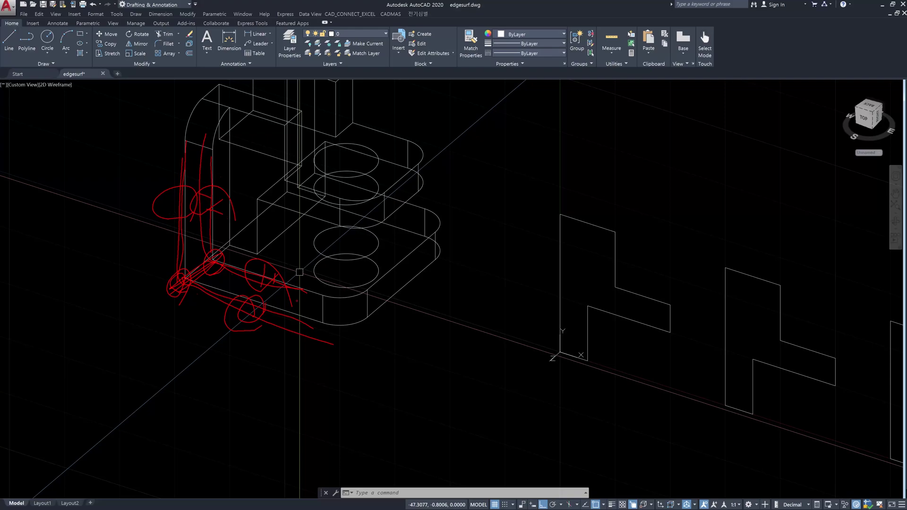
{"action": "mouse_move", "coordinate": [204, 265]}
{"action": "left_mouse_down"}
{"action": "mouse_move", "coordinate": [219, 264]}
{"action": "mouse_move", "coordinate": [197, 258]}
{"action": "mouse_move", "coordinate": [176, 328]}
{"action": "left_mouse_up"}
{"action": "left_click_drag", "start_coordinate": [334, 200], "coordinate": [98, 335]}
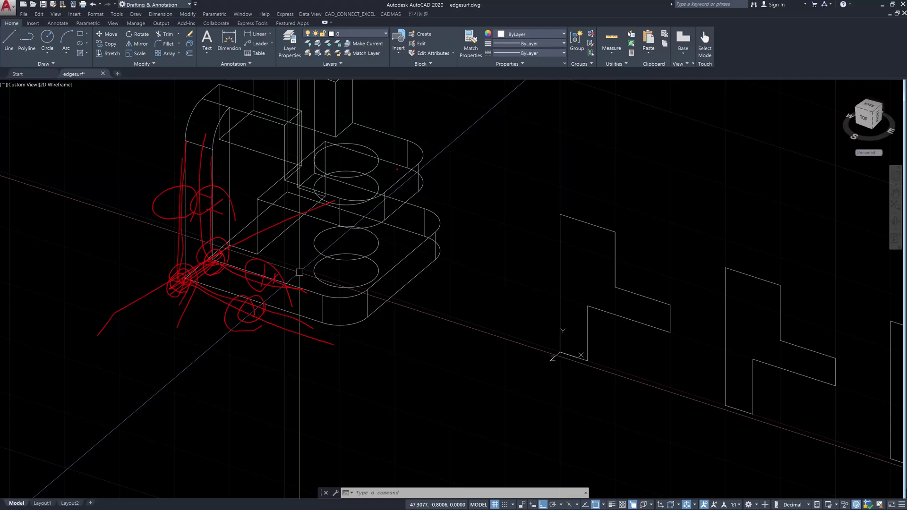
{"action": "left_click_drag", "start_coordinate": [597, 226], "coordinate": [698, 321]}
{"action": "left_click_drag", "start_coordinate": [632, 306], "coordinate": [606, 339]}
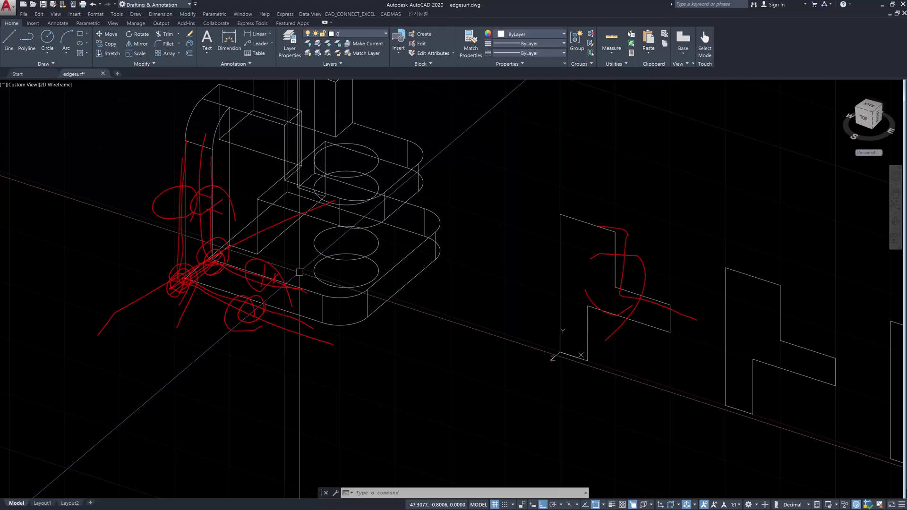
{"action": "mouse_move", "coordinate": [550, 215]}
{"action": "left_mouse_down"}
{"action": "mouse_move", "coordinate": [615, 226]}
{"action": "mouse_move", "coordinate": [605, 286]}
{"action": "mouse_move", "coordinate": [695, 312]}
{"action": "left_mouse_up"}
{"action": "mouse_move", "coordinate": [556, 362]}
{"action": "left_mouse_down"}
{"action": "mouse_move", "coordinate": [612, 314]}
{"action": "mouse_move", "coordinate": [680, 334]}
{"action": "mouse_move", "coordinate": [661, 352]}
{"action": "left_mouse_up"}
{"action": "left_click_drag", "start_coordinate": [562, 218], "coordinate": [541, 366]}
{"action": "mouse_move", "coordinate": [540, 232]}
{"action": "left_mouse_down"}
{"action": "mouse_move", "coordinate": [574, 241]}
{"action": "mouse_move", "coordinate": [574, 266]}
{"action": "left_mouse_up"}
{"action": "left_click_drag", "start_coordinate": [548, 293], "coordinate": [575, 299]}
{"action": "left_click_drag", "start_coordinate": [547, 347], "coordinate": [578, 363]}
{"action": "left_click_drag", "start_coordinate": [658, 298], "coordinate": [680, 306]}
{"action": "left_click_drag", "start_coordinate": [671, 318], "coordinate": [689, 322]}
{"action": "left_click_drag", "start_coordinate": [560, 219], "coordinate": [656, 302]}
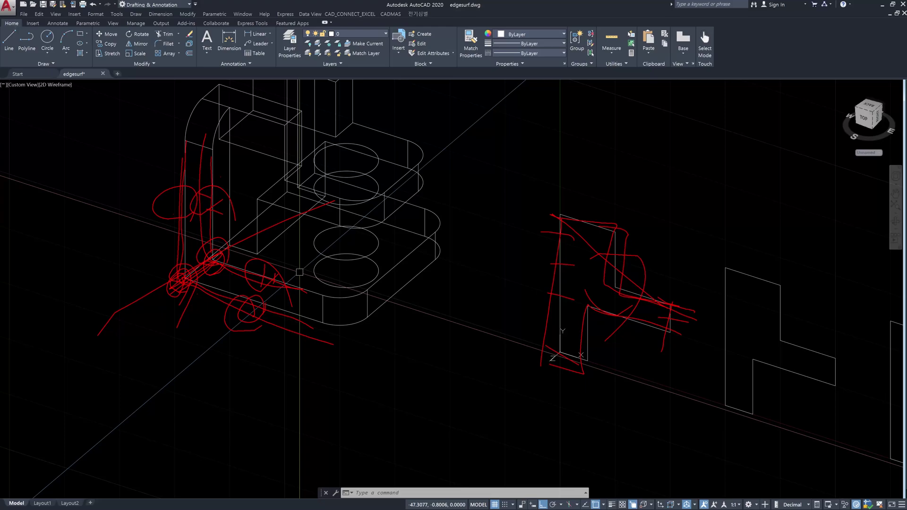
{"action": "left_click_drag", "start_coordinate": [541, 248], "coordinate": [653, 384]}
{"action": "left_click_drag", "start_coordinate": [672, 226], "coordinate": [509, 406]}
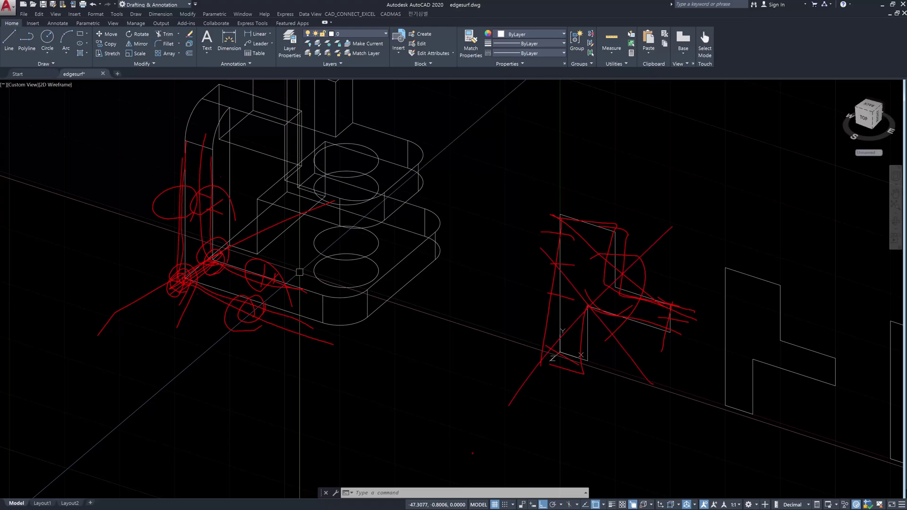
{"action": "key", "text": "Escape"}
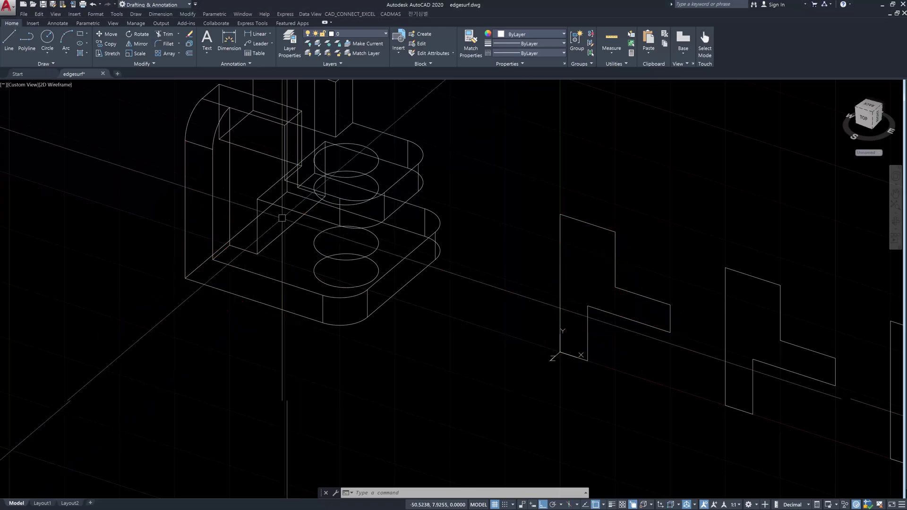
- Explode the joined edges of the first stepped outline at the origin into separate lines
{"action": "middle_click_drag", "start_coordinate": [622, 317], "coordinate": [556, 295]}
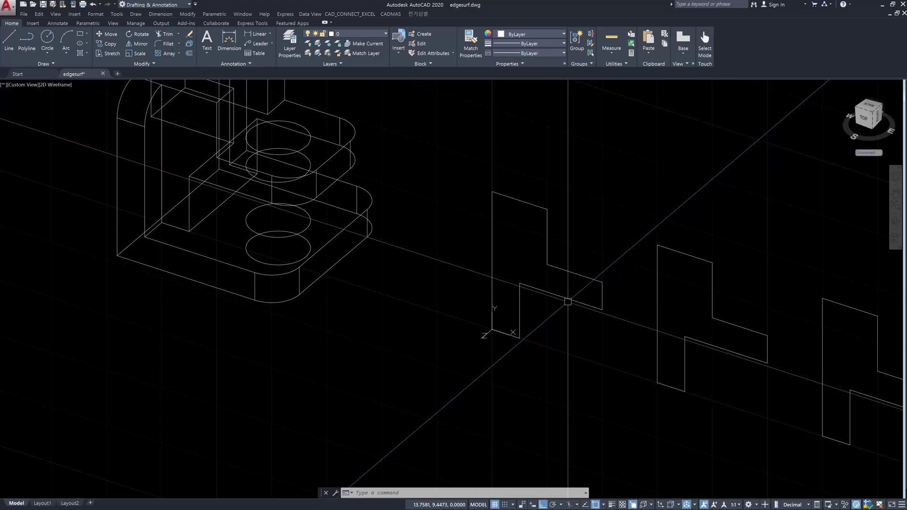
{"action": "type", "text": "x"}
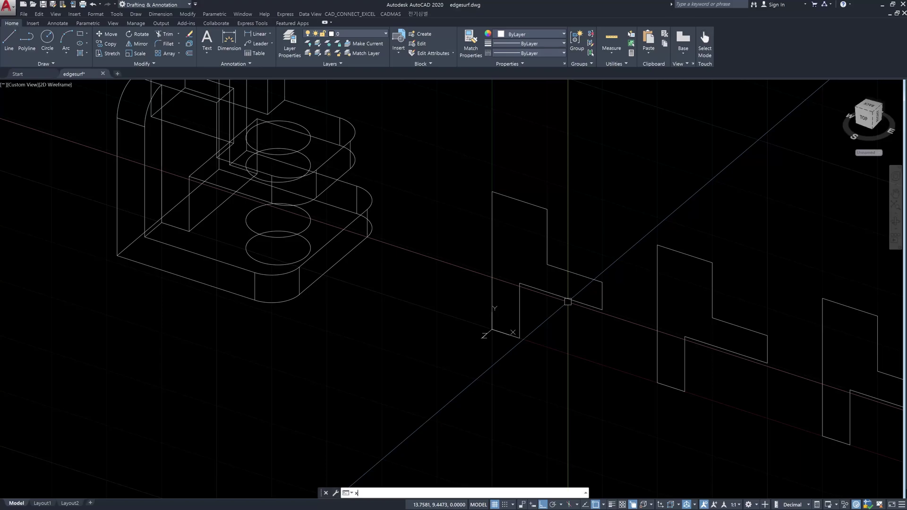
{"action": "key", "text": "Return"}
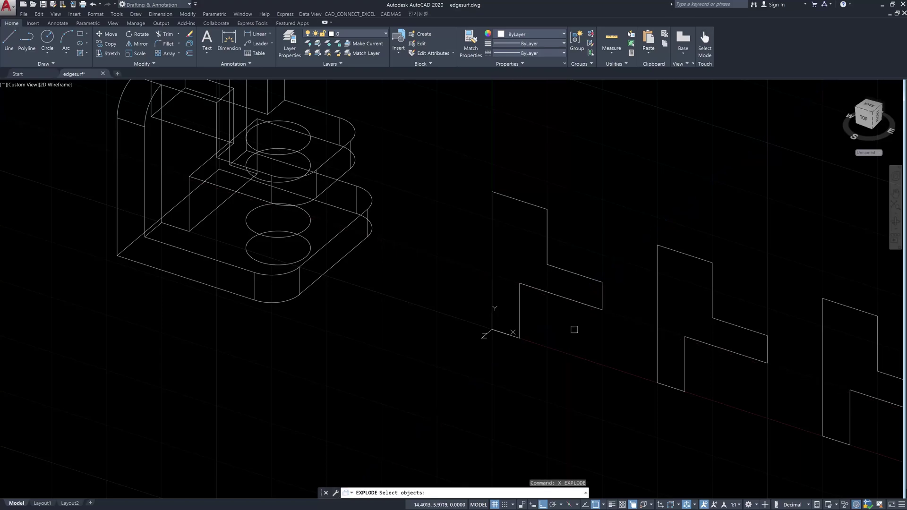
{"action": "left_click", "coordinate": [590, 358]}
{"action": "left_click", "coordinate": [504, 158]}
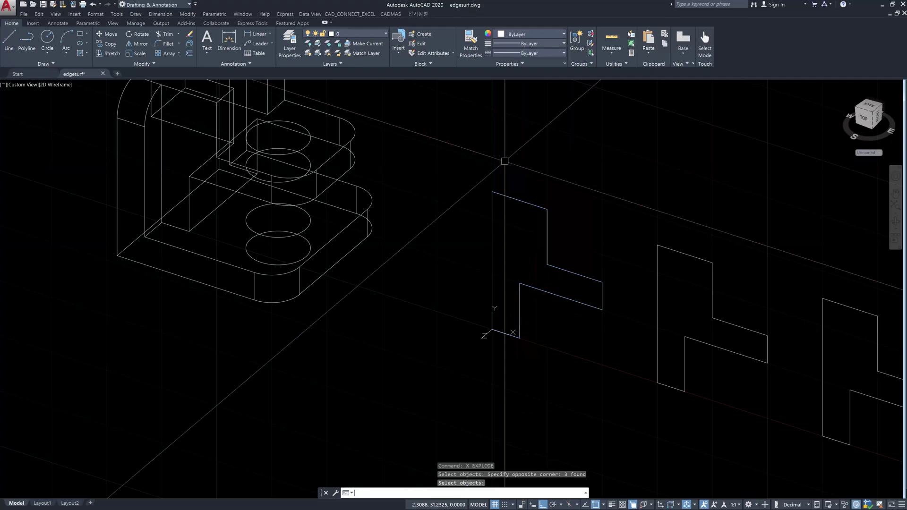
{"action": "key", "text": "Escape"}
{"action": "key", "text": "Escape"}
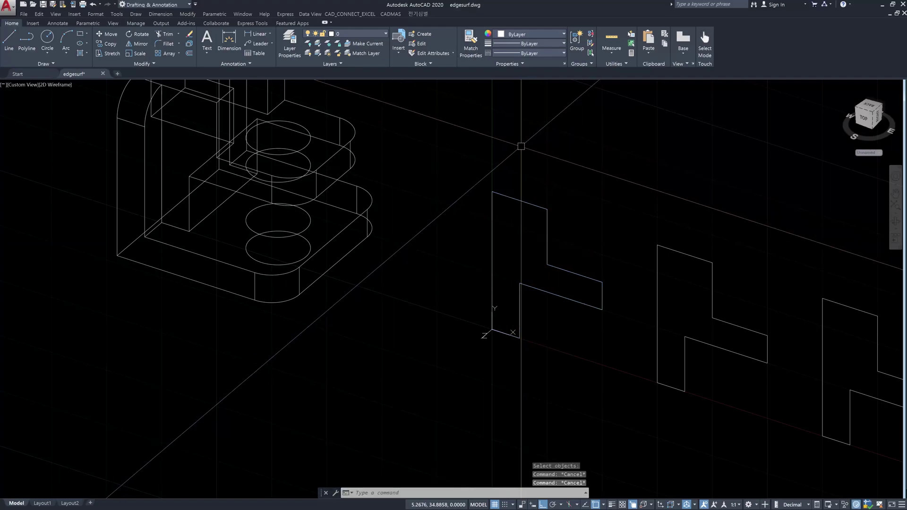
- Extend the short inner vertical line of the first outline up to its top edge
{"action": "type", "text": "ex"}
{"action": "key", "text": "Return"}
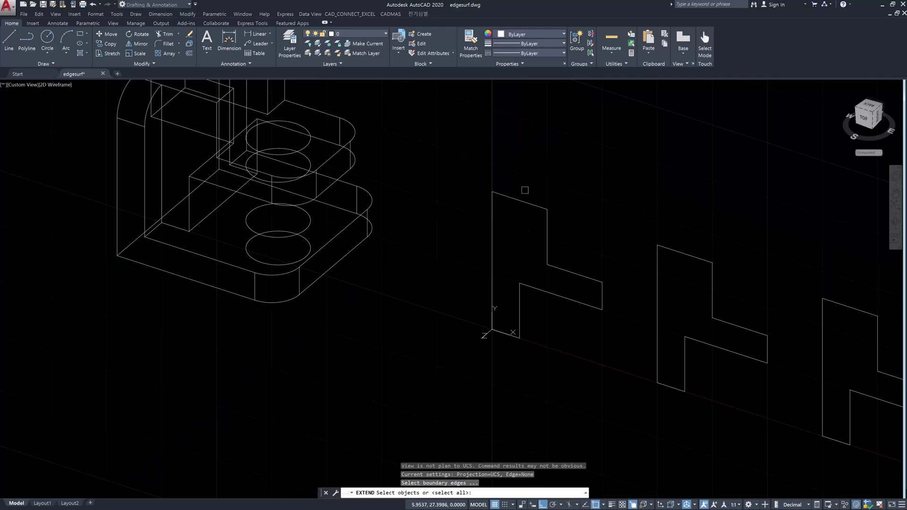
{"action": "left_click", "coordinate": [524, 201]}
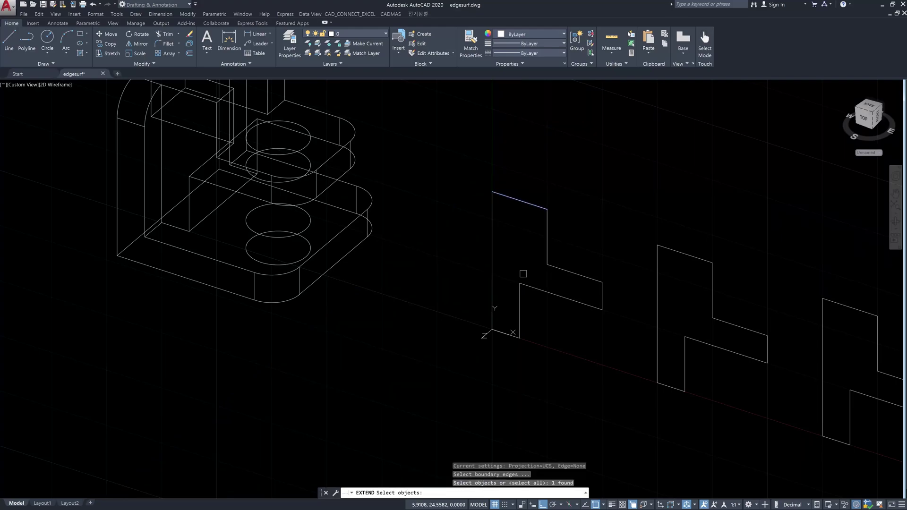
{"action": "key", "text": "Return"}
{"action": "left_click", "coordinate": [520, 294]}
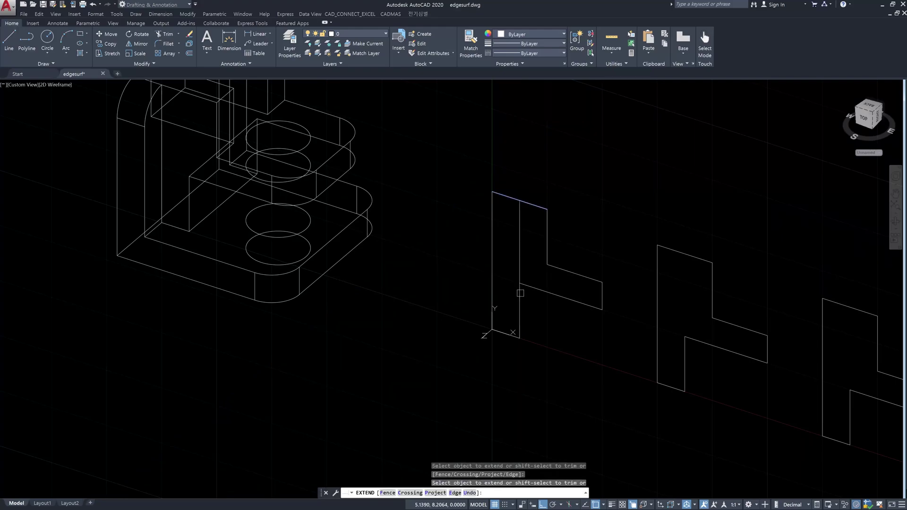
{"action": "key", "text": "Escape"}
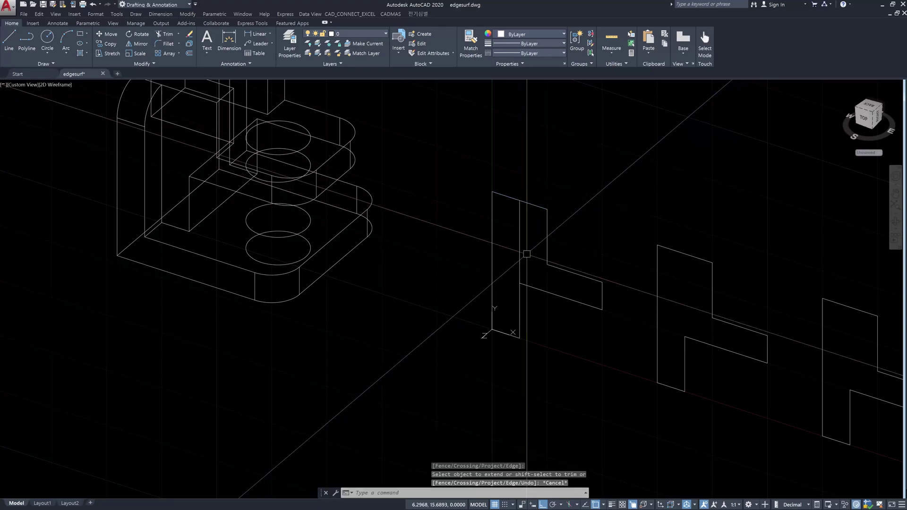
- Break the first outline's top edge in two at its intersection with the extended vertical line
{"action": "type", "text": "br"}
{"action": "key", "text": "space"}
{"action": "scroll", "coordinate": [536, 208], "scroll_direction": "up", "scroll_amount": 2}
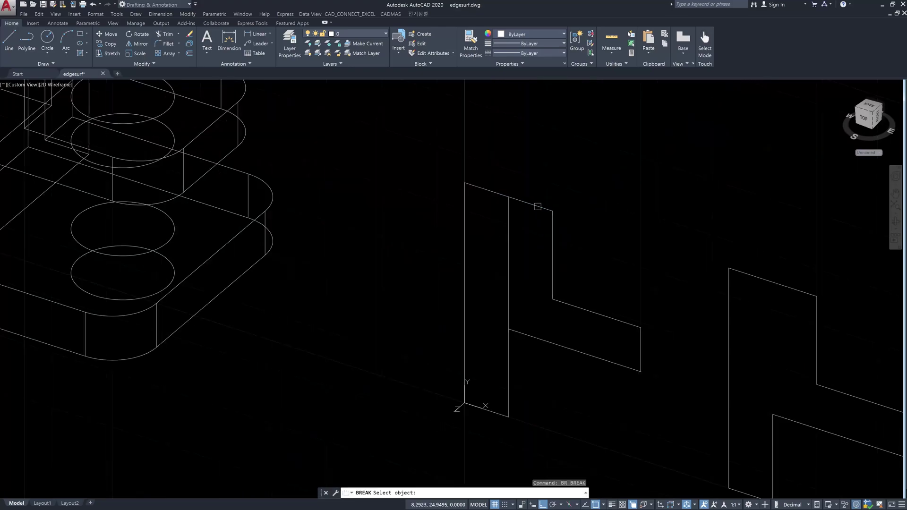
{"action": "left_click", "coordinate": [537, 206]}
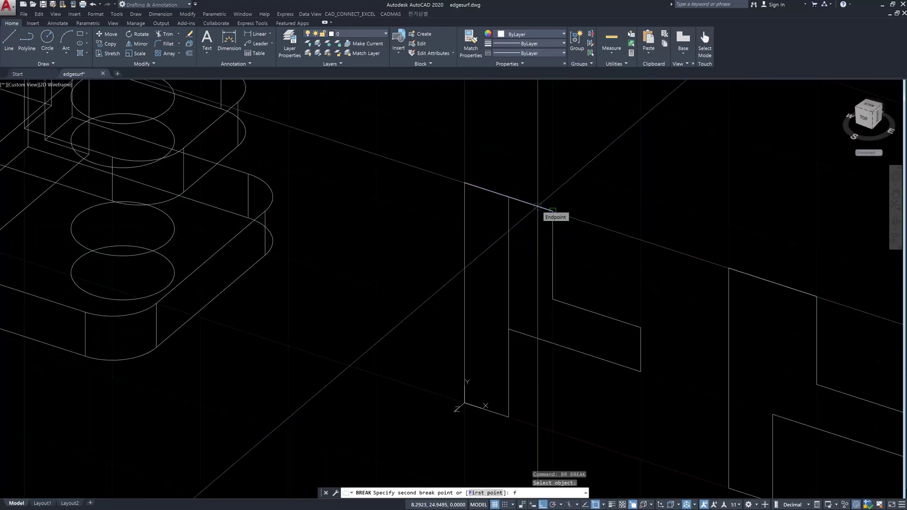
{"action": "type", "text": "f"}
{"action": "key", "text": "Return"}
{"action": "left_click", "coordinate": [518, 215]}
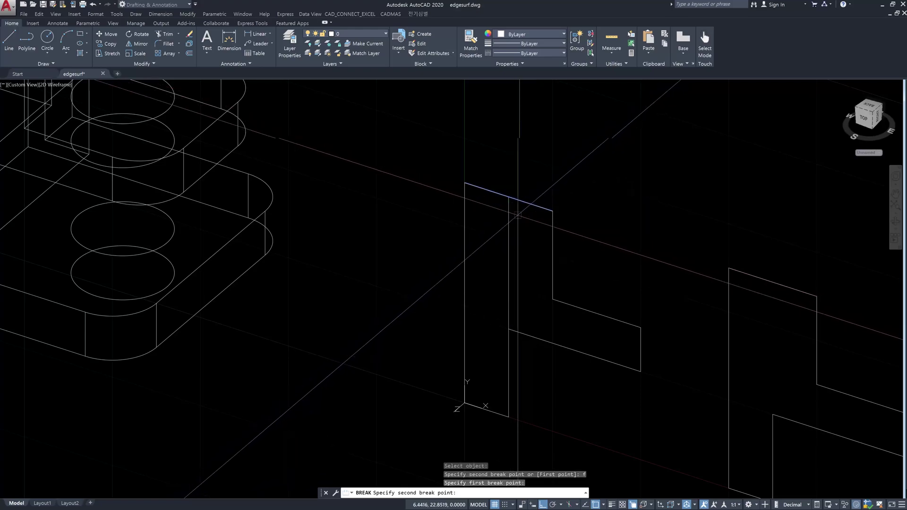
{"action": "key", "text": "Escape"}
{"action": "left_click", "coordinate": [502, 194]}
{"action": "left_click", "coordinate": [526, 202]}
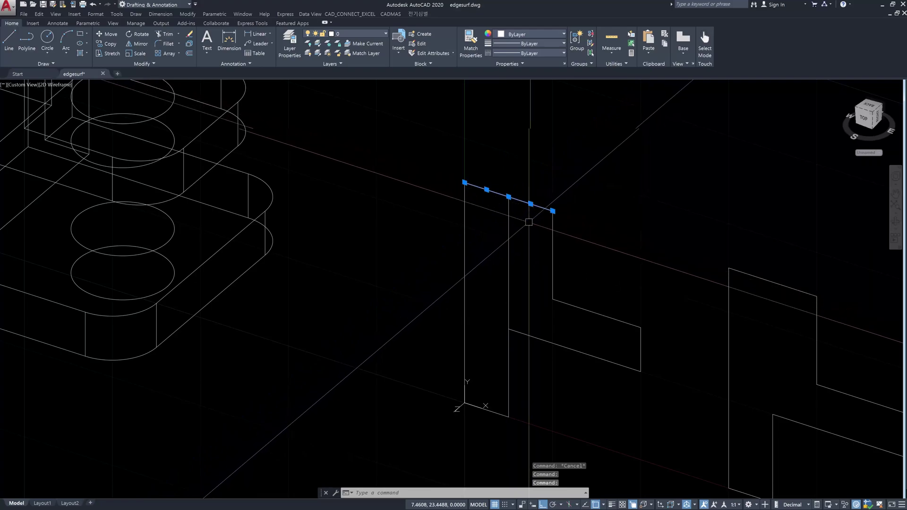
{"action": "key", "text": "Escape"}
- Examine the separate edges that bound the tall narrow rectangle of the first outline
{"action": "left_click", "coordinate": [523, 251]}
{"action": "left_click", "coordinate": [490, 229]}
{"action": "left_click", "coordinate": [490, 211]}
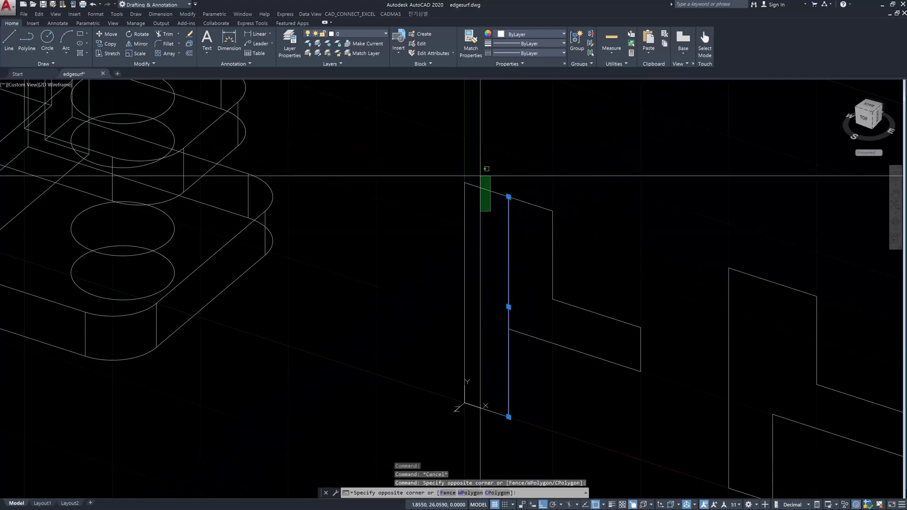
{"action": "left_click", "coordinate": [481, 179]}
{"action": "left_click", "coordinate": [488, 253]}
{"action": "left_click", "coordinate": [449, 248]}
{"action": "left_click", "coordinate": [492, 417]}
{"action": "key", "text": "Escape"}
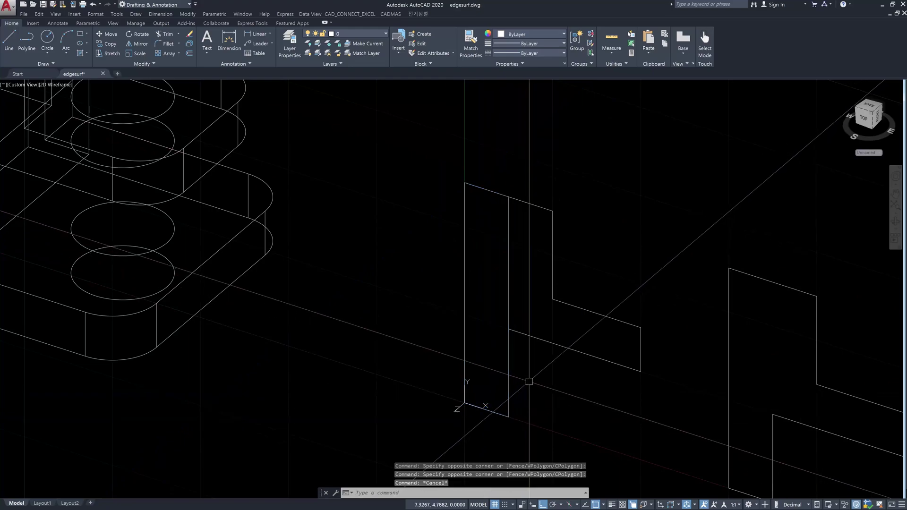
- Draw a 15-unit vertical line from the first outline's inner corner up to the break point on the top edge
{"action": "type", "text": "l"}
{"action": "key", "text": "Return"}
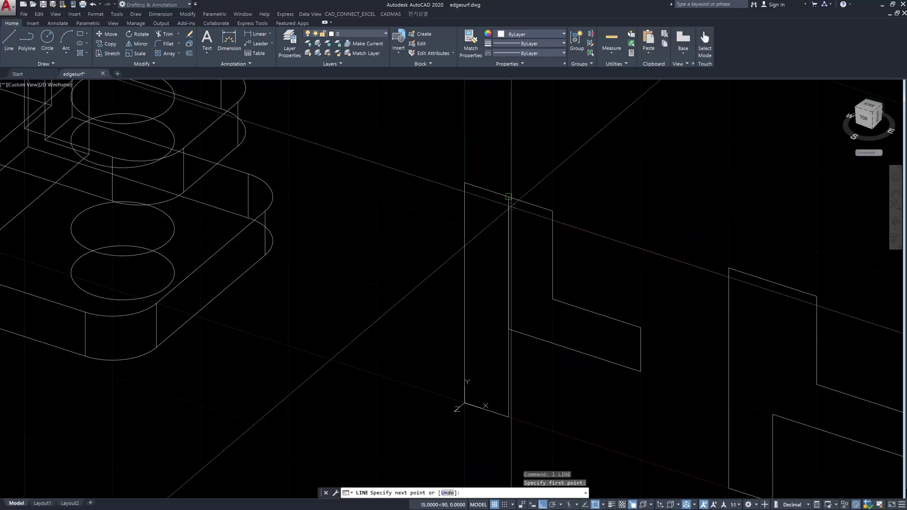
{"action": "left_click", "coordinate": [512, 216]}
{"action": "key", "text": "Escape"}
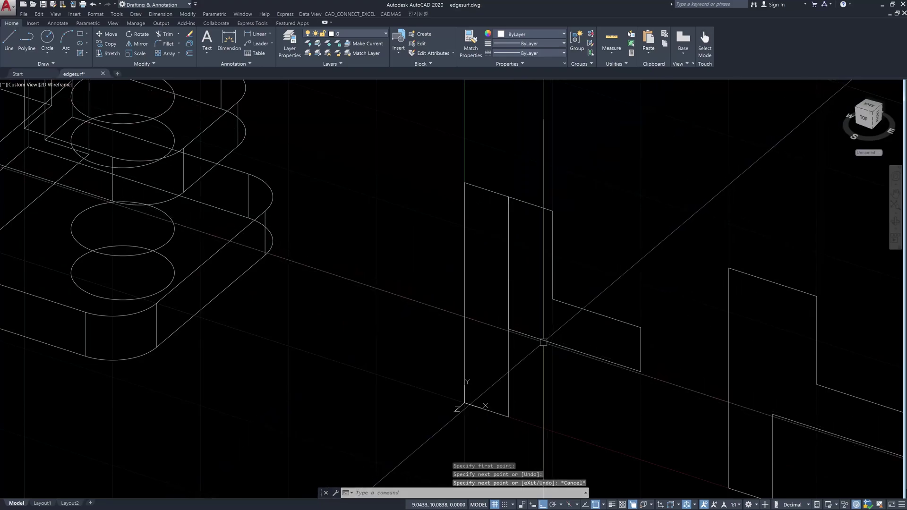
- Examine the edges that bound the L-shaped region beside the first outline's tall rectangle
{"action": "left_click", "coordinate": [544, 339]}
{"action": "left_click", "coordinate": [509, 302]}
{"action": "key", "text": "Escape"}
{"action": "left_click", "coordinate": [574, 350]}
{"action": "left_click", "coordinate": [552, 279]}
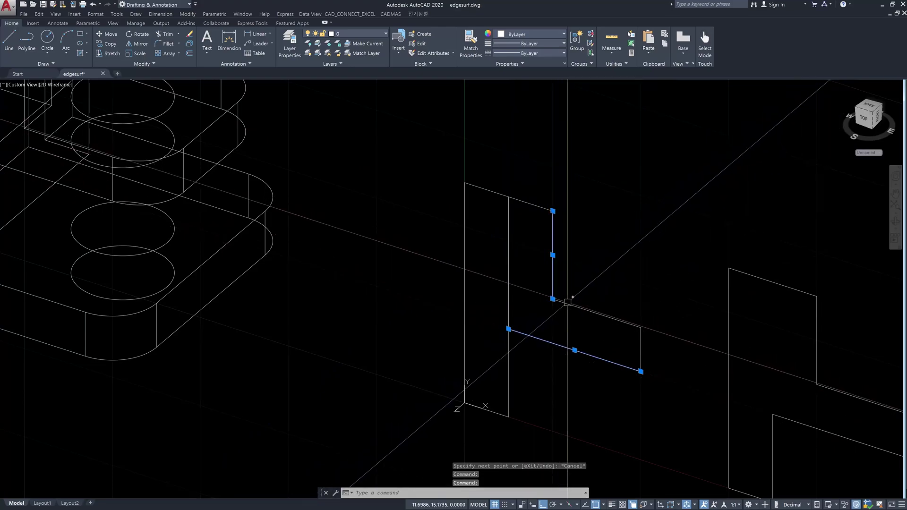
{"action": "left_click", "coordinate": [568, 305]}
{"action": "scroll", "coordinate": [568, 305], "scroll_direction": "down", "scroll_amount": 2}
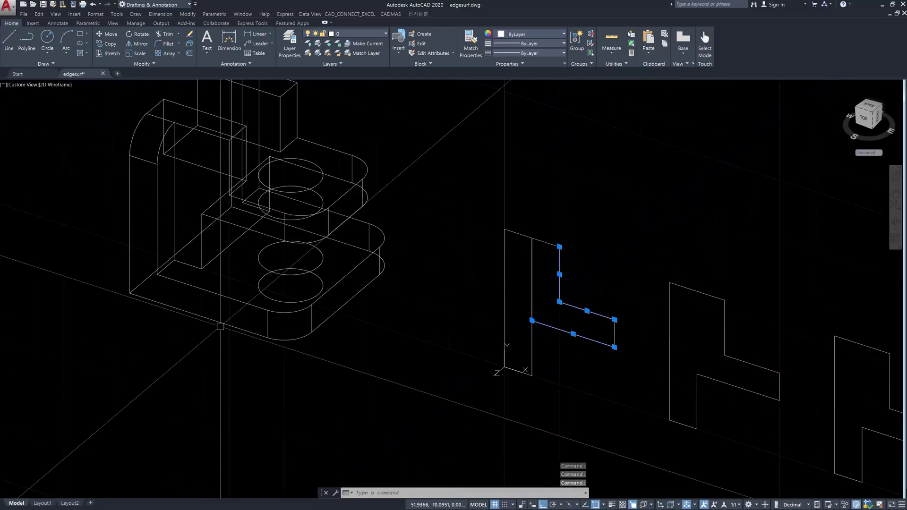
- Examine how the inner and outer edge pairs of the first outline's L-shaped region meet at its two bend corners
{"action": "scroll", "coordinate": [562, 311], "scroll_direction": "up", "scroll_amount": 4}
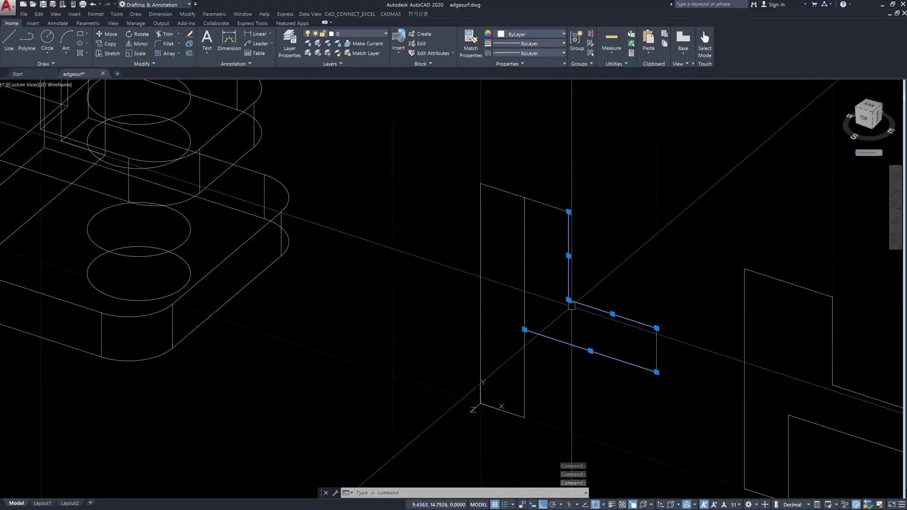
{"action": "key", "text": "Escape"}
{"action": "scroll", "coordinate": [581, 321], "scroll_direction": "down", "scroll_amount": 2}
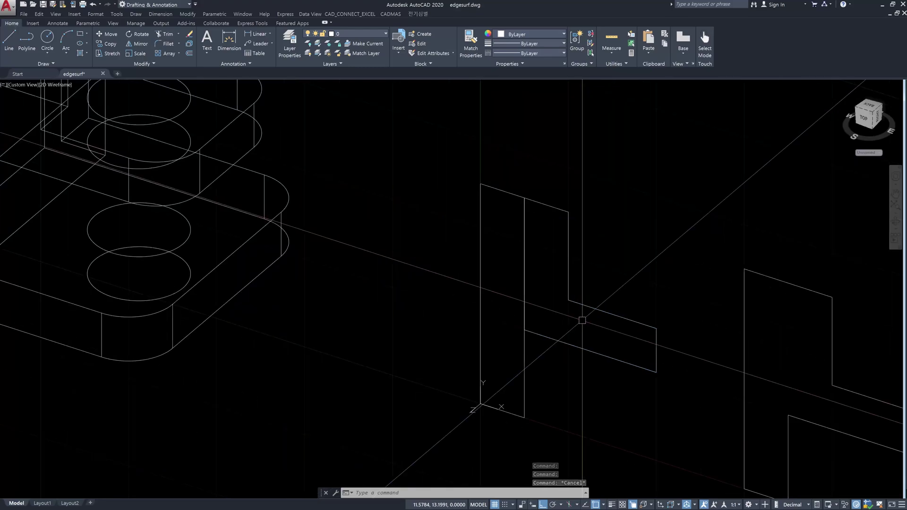
{"action": "mouse_move", "coordinate": [571, 223]}
{"action": "left_mouse_down"}
{"action": "mouse_move", "coordinate": [567, 291]}
{"action": "mouse_move", "coordinate": [658, 336]}
{"action": "left_mouse_up"}
{"action": "mouse_move", "coordinate": [611, 296]}
{"action": "left_mouse_down"}
{"action": "mouse_move", "coordinate": [606, 313]}
{"action": "mouse_move", "coordinate": [617, 329]}
{"action": "left_mouse_up"}
{"action": "mouse_move", "coordinate": [563, 252]}
{"action": "left_mouse_down"}
{"action": "mouse_move", "coordinate": [577, 253]}
{"action": "mouse_move", "coordinate": [585, 269]}
{"action": "left_mouse_up"}
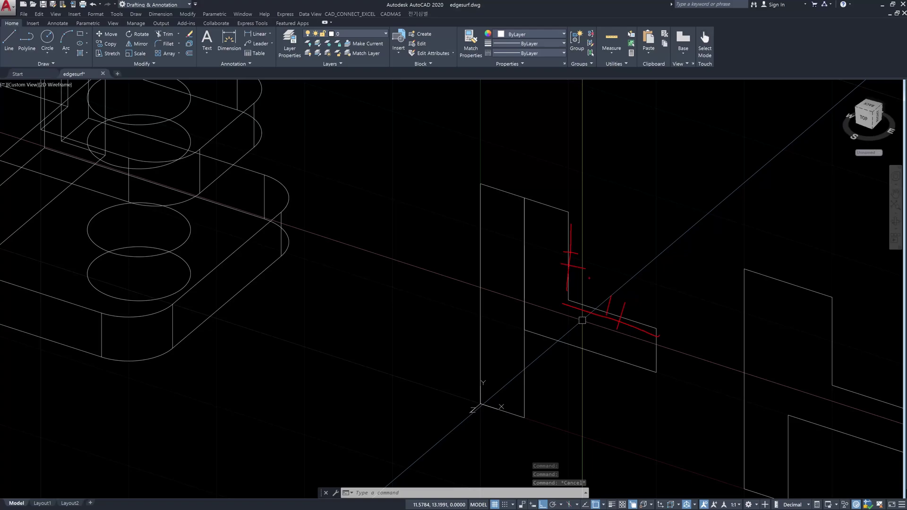
{"action": "mouse_move", "coordinate": [522, 200]}
{"action": "left_mouse_down"}
{"action": "mouse_move", "coordinate": [522, 333]}
{"action": "mouse_move", "coordinate": [659, 383]}
{"action": "left_mouse_up"}
{"action": "left_click_drag", "start_coordinate": [596, 349], "coordinate": [592, 372]}
{"action": "left_click_drag", "start_coordinate": [608, 347], "coordinate": [604, 371]}
{"action": "left_click_drag", "start_coordinate": [505, 256], "coordinate": [536, 280]}
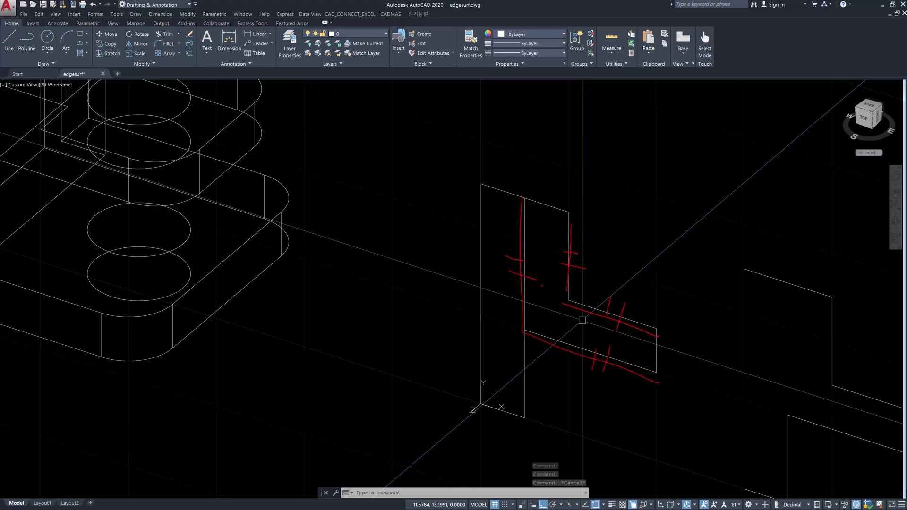
{"action": "left_click_drag", "start_coordinate": [498, 258], "coordinate": [488, 307]}
{"action": "left_click_drag", "start_coordinate": [583, 390], "coordinate": [580, 425]}
{"action": "left_click_drag", "start_coordinate": [593, 240], "coordinate": [591, 270]}
{"action": "left_click_drag", "start_coordinate": [656, 255], "coordinate": [647, 312]}
{"action": "left_click_drag", "start_coordinate": [525, 332], "coordinate": [586, 293]}
{"action": "left_click_drag", "start_coordinate": [577, 290], "coordinate": [534, 356]}
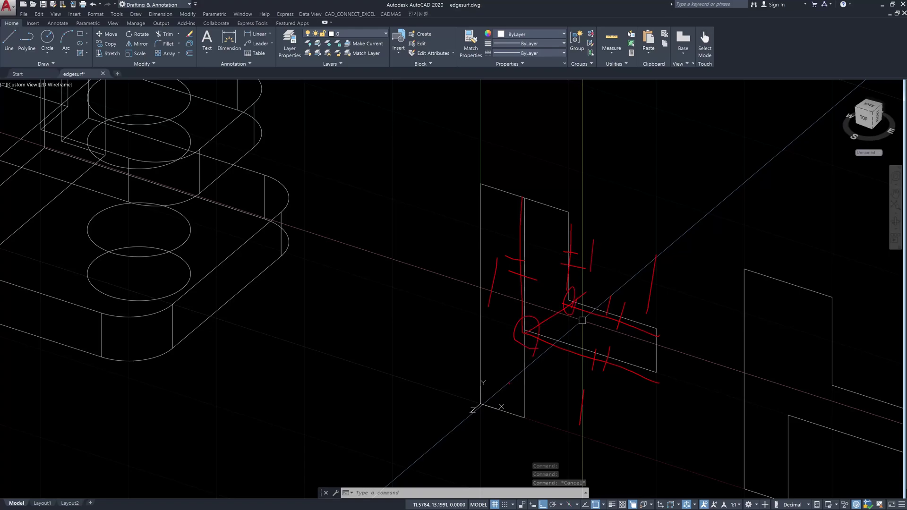
{"action": "mouse_move", "coordinate": [694, 388]}
{"action": "left_mouse_down"}
{"action": "mouse_move", "coordinate": [477, 410]}
{"action": "mouse_move", "coordinate": [706, 255]}
{"action": "mouse_move", "coordinate": [619, 427]}
{"action": "left_mouse_up"}
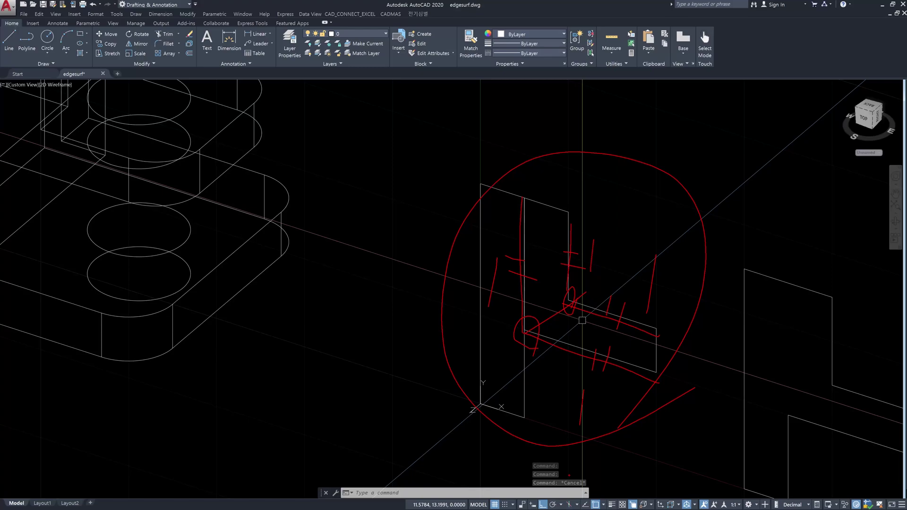
{"action": "key", "text": "Escape"}
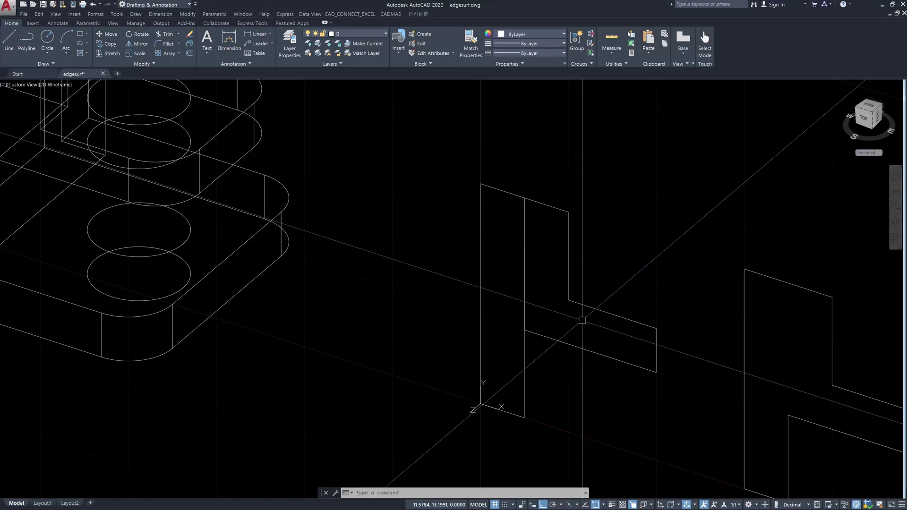
- Join the L-shaped region's bottom edge and the vertical line shared with the tall rectangle into one polyline
{"action": "type", "text": "pe"}
{"action": "key", "text": "Return"}
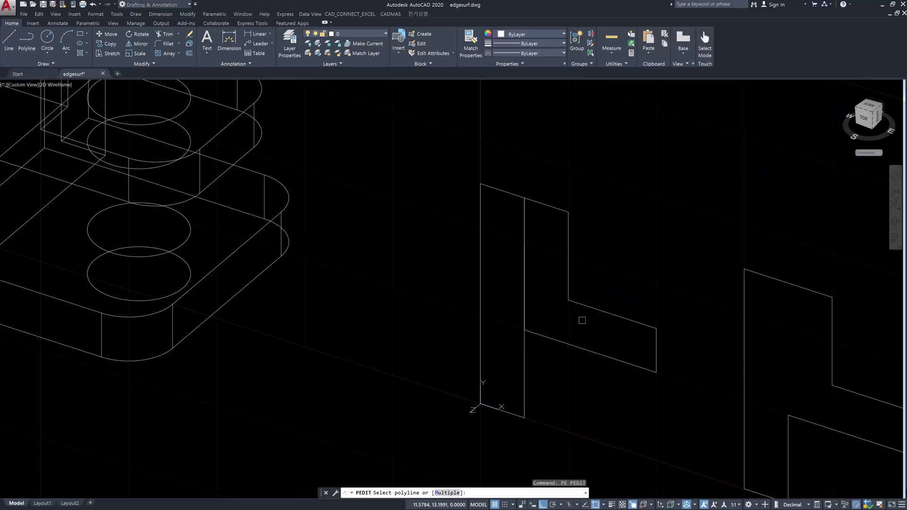
{"action": "left_click", "coordinate": [581, 350]}
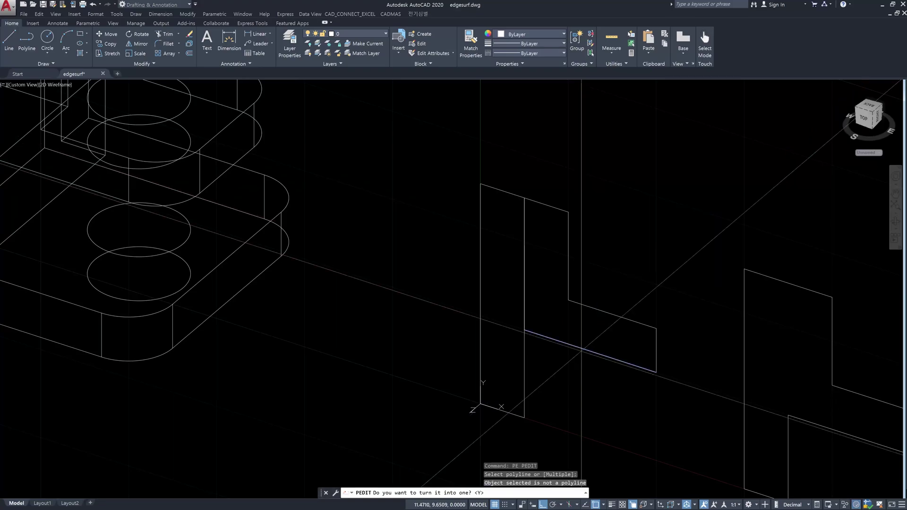
{"action": "key", "text": "Return"}
{"action": "type", "text": "j"}
{"action": "key", "text": "Return"}
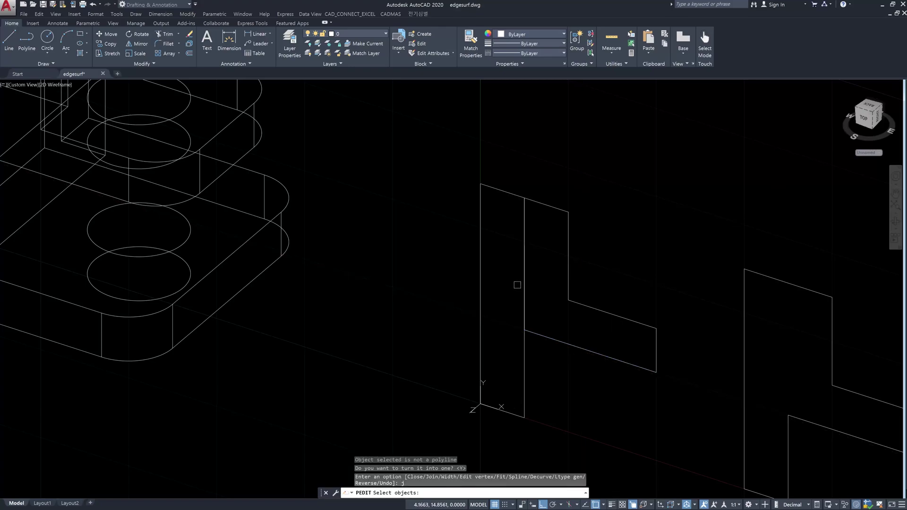
{"action": "left_click", "coordinate": [523, 292]}
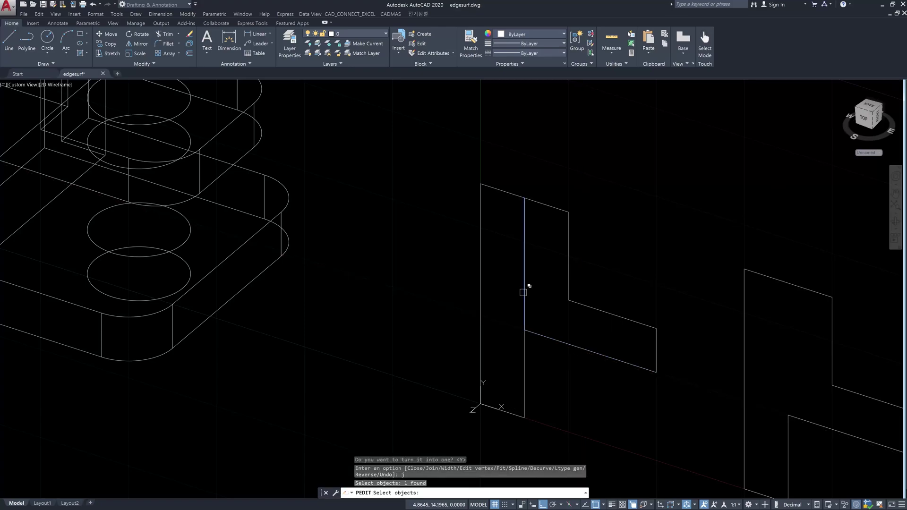
{"action": "key", "text": "Return"}
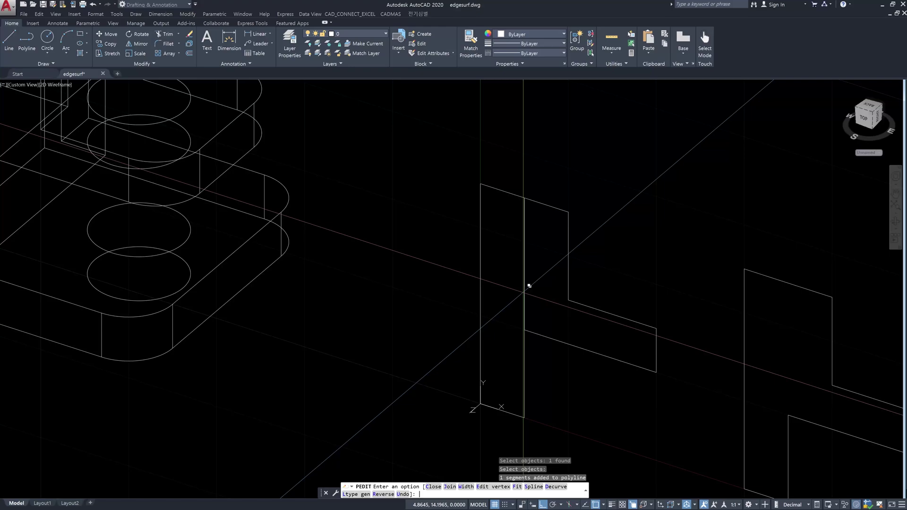
{"action": "key", "text": "Escape"}
{"action": "key", "text": "Escape"}
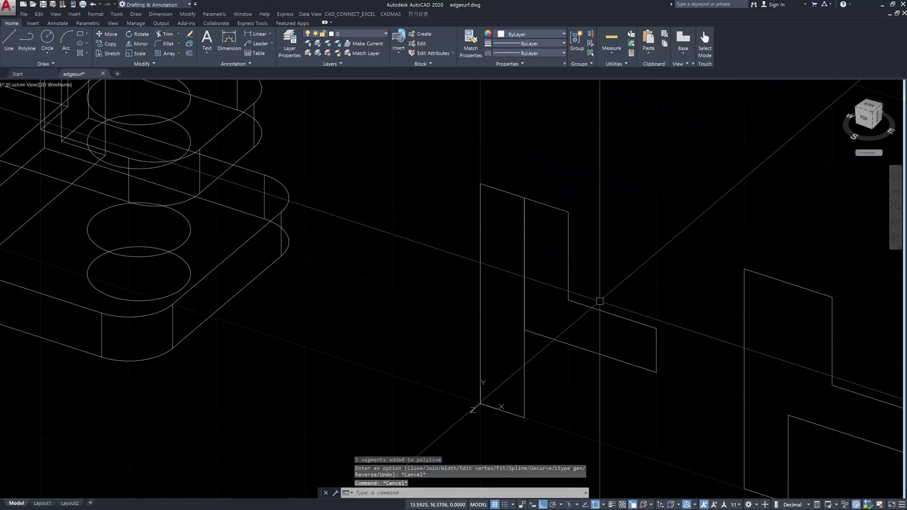
- Join the L-shaped region's upper sloping edge and its short outer vertical edge into one polyline, and check both joined edge pairs
{"action": "key", "text": "Return"}
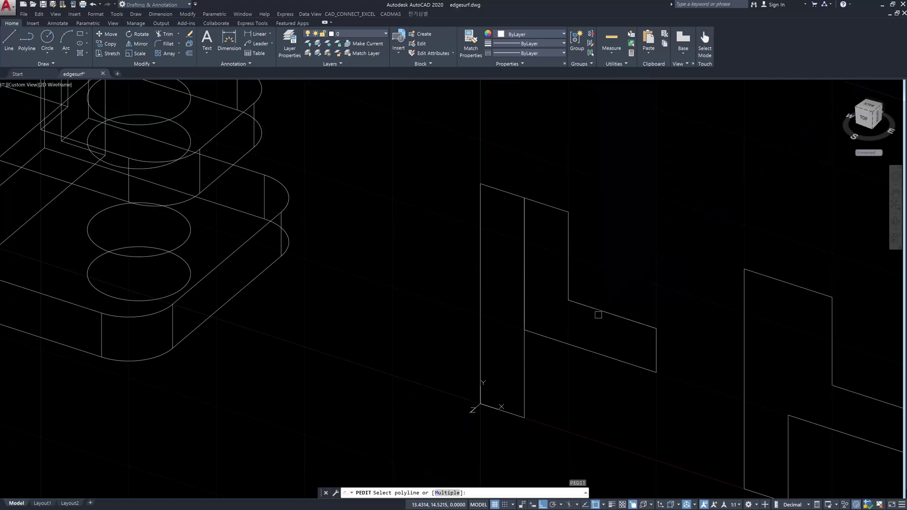
{"action": "left_click", "coordinate": [599, 313]}
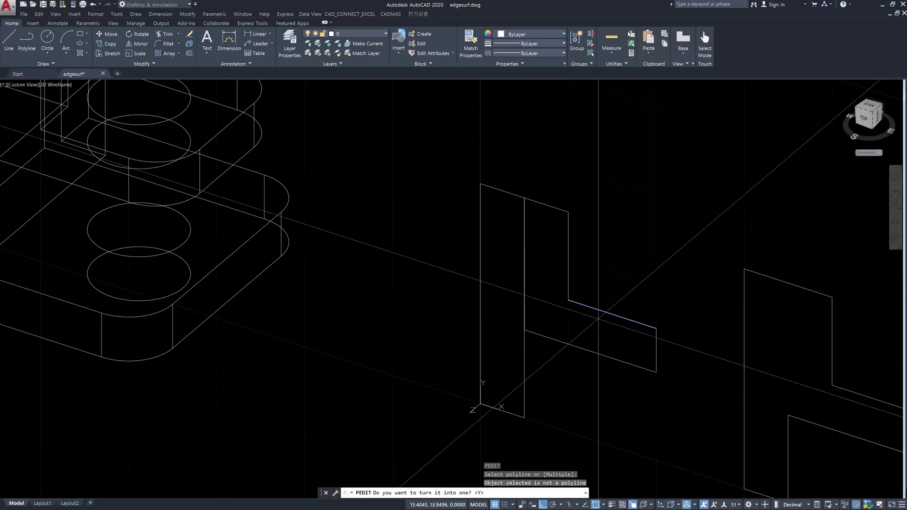
{"action": "key", "text": "Return"}
{"action": "type", "text": "j"}
{"action": "key", "text": "Return"}
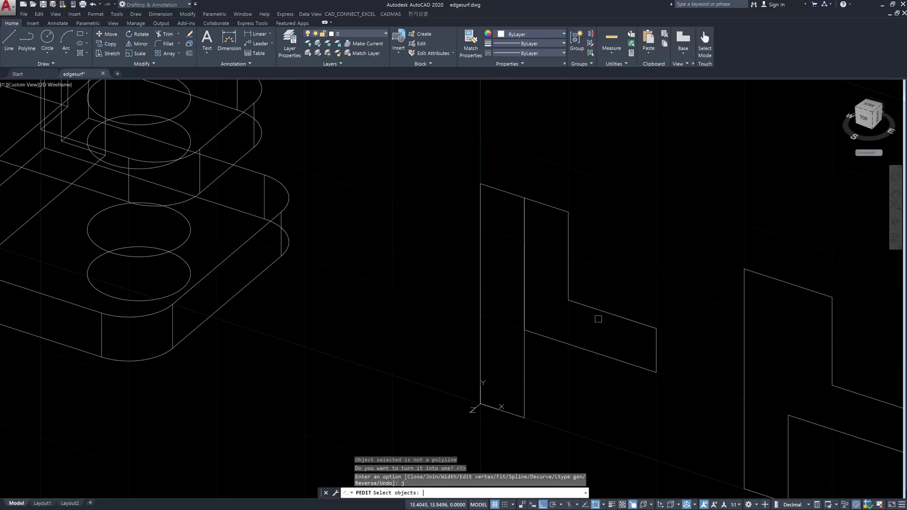
{"action": "left_click", "coordinate": [565, 259]}
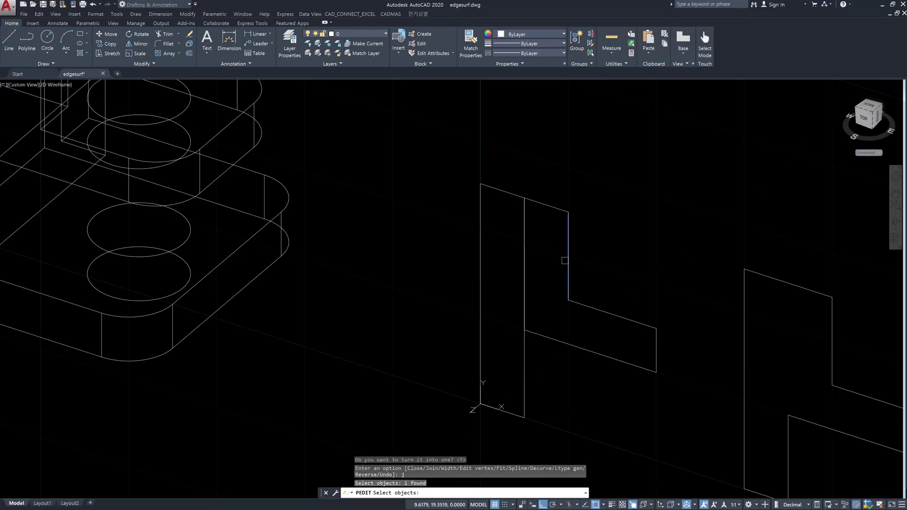
{"action": "key", "text": "Return"}
{"action": "key", "text": "Escape"}
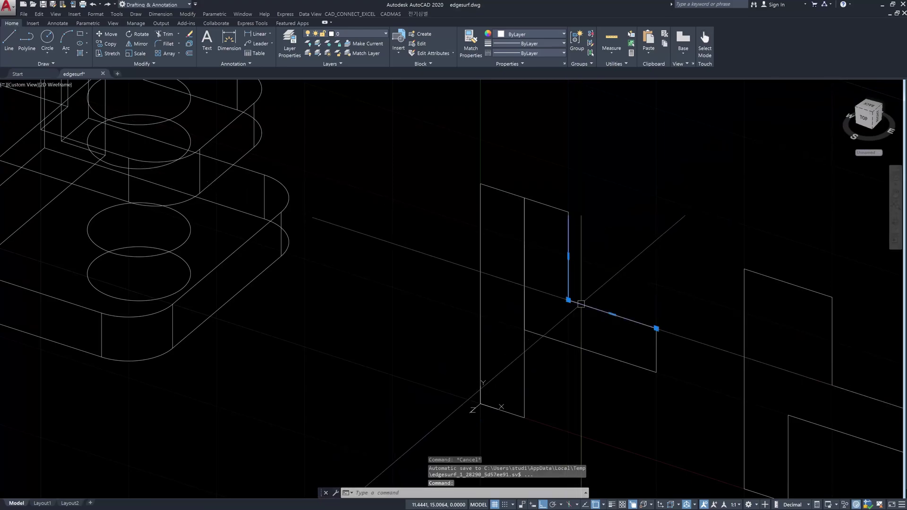
{"action": "left_click", "coordinate": [571, 300]}
{"action": "left_click", "coordinate": [550, 340]}
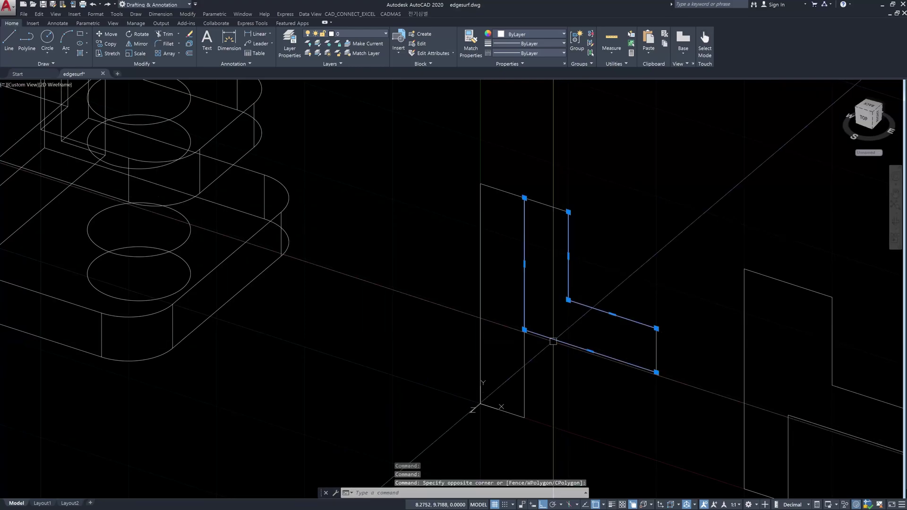
{"action": "key", "text": "Escape"}
{"action": "key", "text": "Escape"}
{"action": "key", "text": "Escape"}
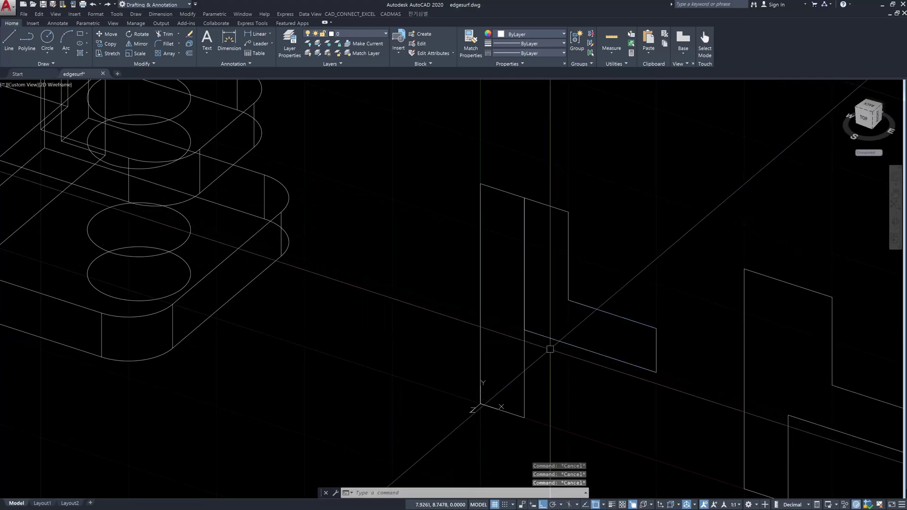
{"action": "type", "text": "ed"}
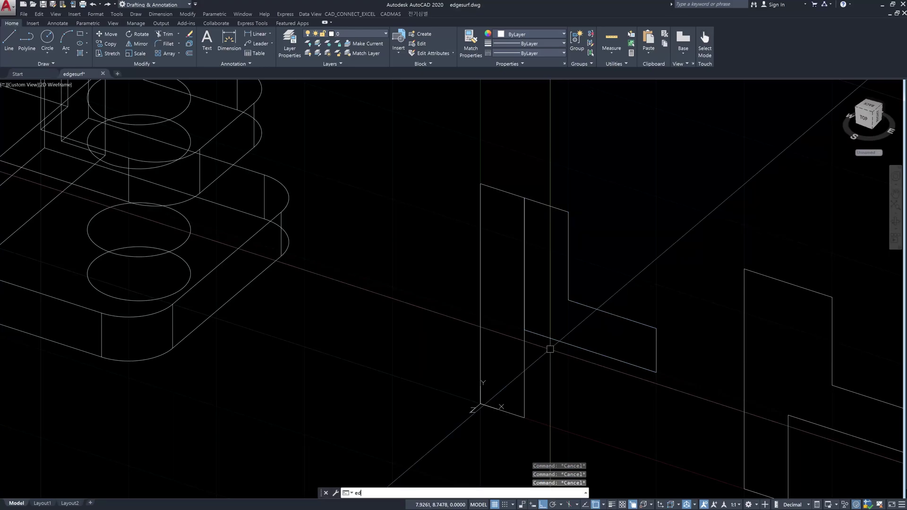
{"action": "type", "text": "gesurf"}
{"action": "key", "text": "Escape"}
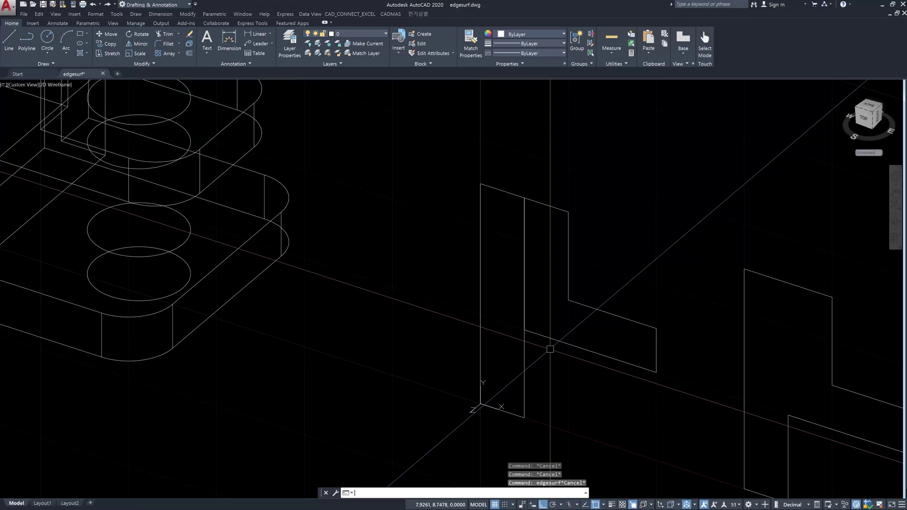
- Set the mesh density variables SURFTAB1 and SURFTAB2 to 2 each
{"action": "type", "text": "surftab1"}
{"action": "key", "text": "Return"}
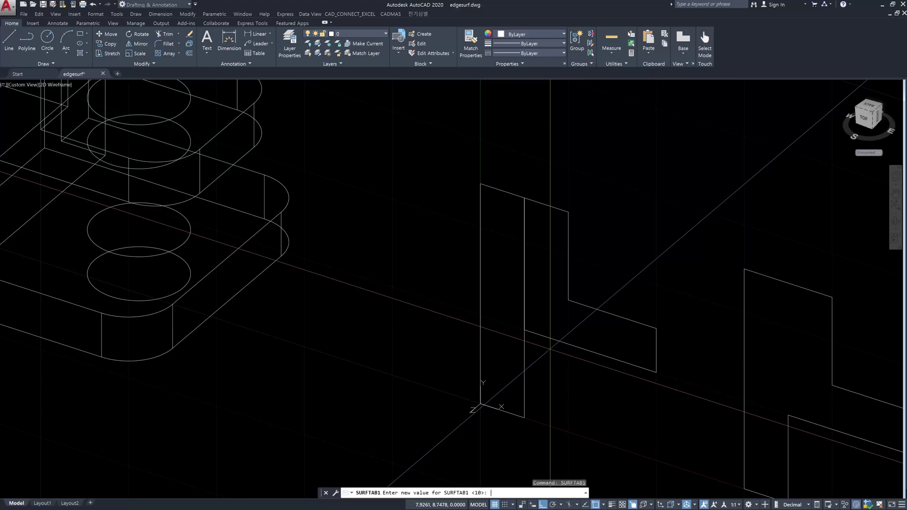
{"action": "type", "text": "2"}
{"action": "key", "text": "Return"}
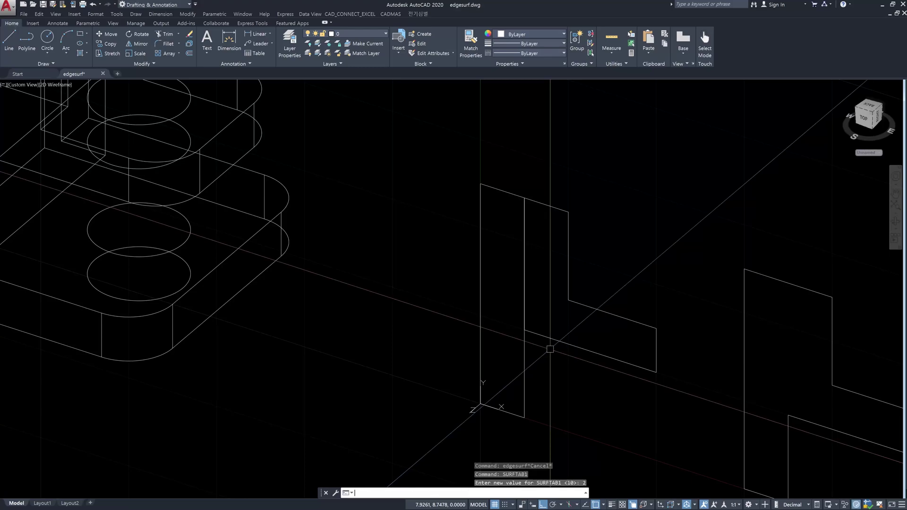
{"action": "type", "text": "surftab2"}
{"action": "key", "text": "Return"}
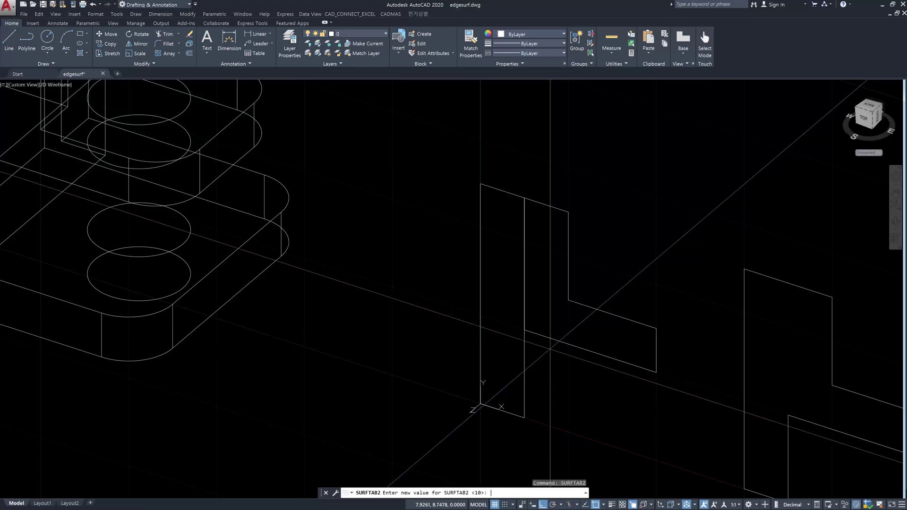
{"action": "type", "text": "2"}
{"action": "key", "text": "Return"}
{"action": "key", "text": "Escape"}
{"action": "key", "text": "Escape"}
{"action": "key", "text": "Escape"}
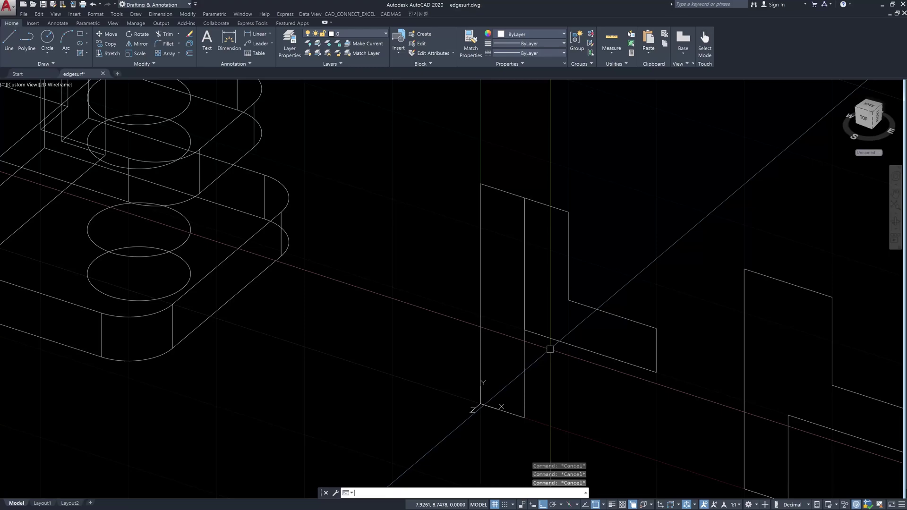
- Build an edge surface (EDGESURF) on the first outline's tall narrow rectangle from its four boundary edges
{"action": "type", "text": "edgesurf"}
{"action": "key", "text": "Return"}
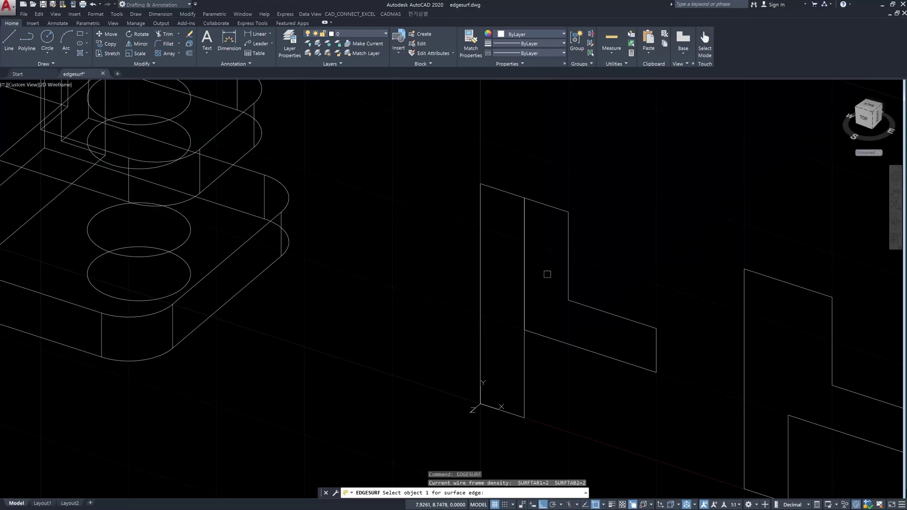
{"action": "left_click", "coordinate": [510, 194]}
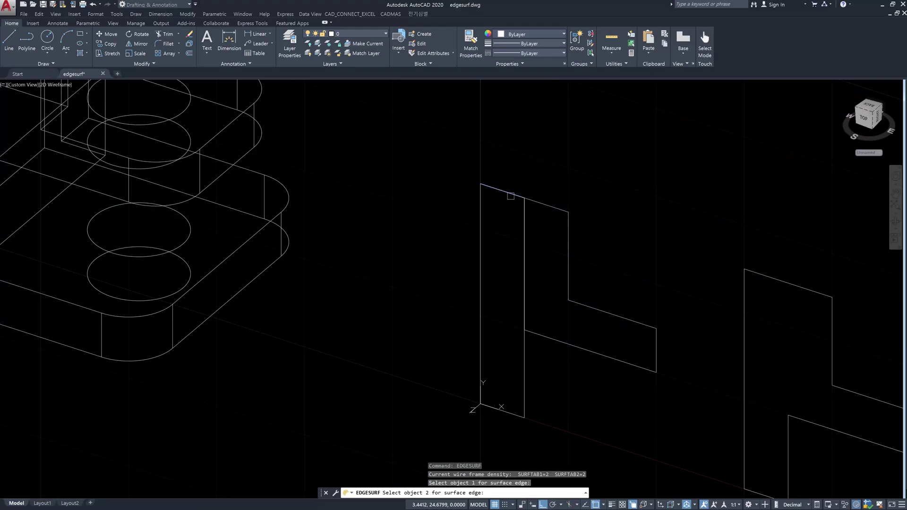
{"action": "left_click", "coordinate": [525, 364]}
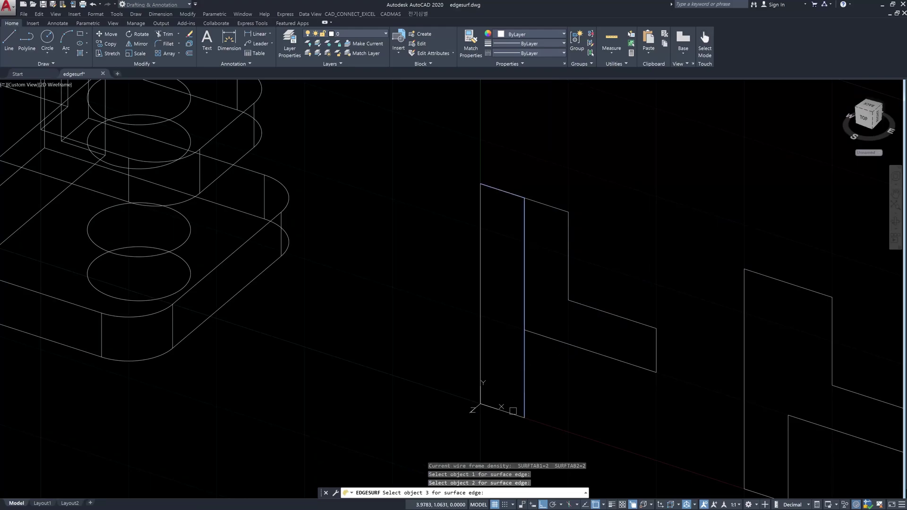
{"action": "left_click", "coordinate": [513, 412]}
{"action": "left_click", "coordinate": [480, 378]}
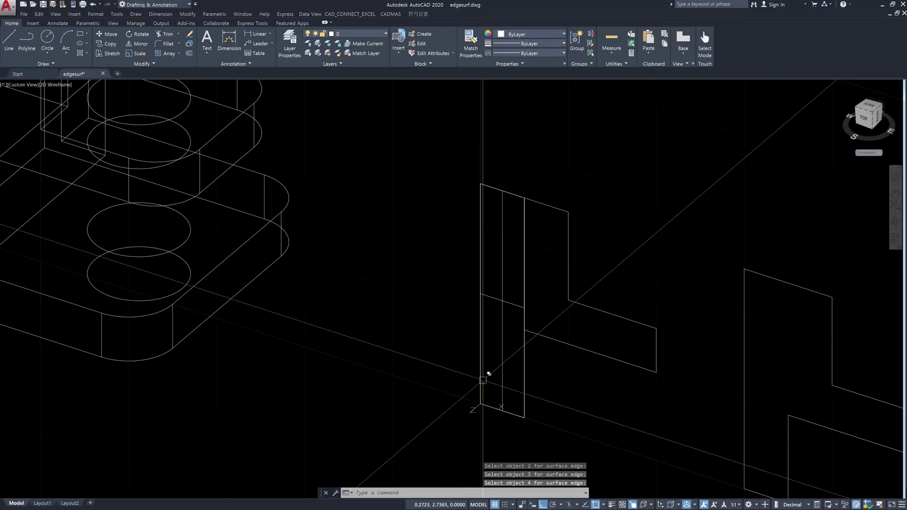
- Build an edge surface on the L-shaped region from its top edge, both joined polylines and the short end edge
{"action": "key", "text": "Return"}
{"action": "left_click", "coordinate": [547, 205]}
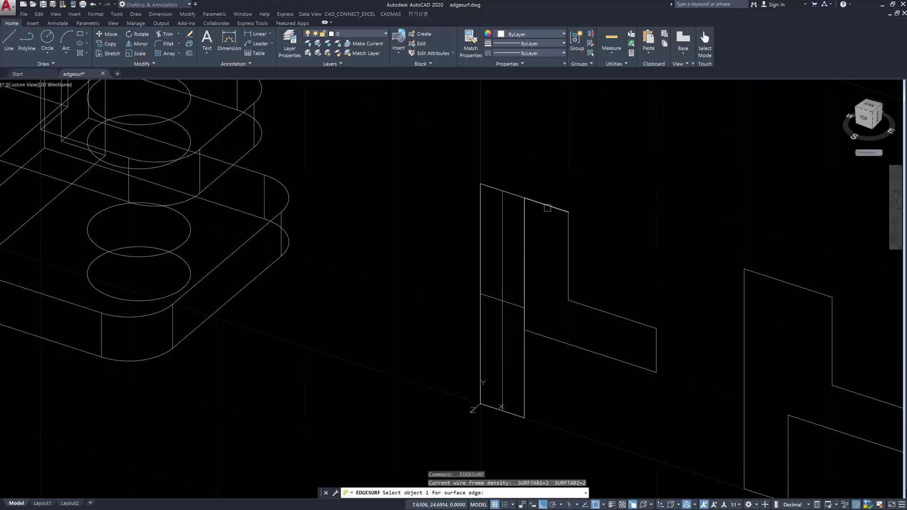
{"action": "left_click", "coordinate": [569, 228]}
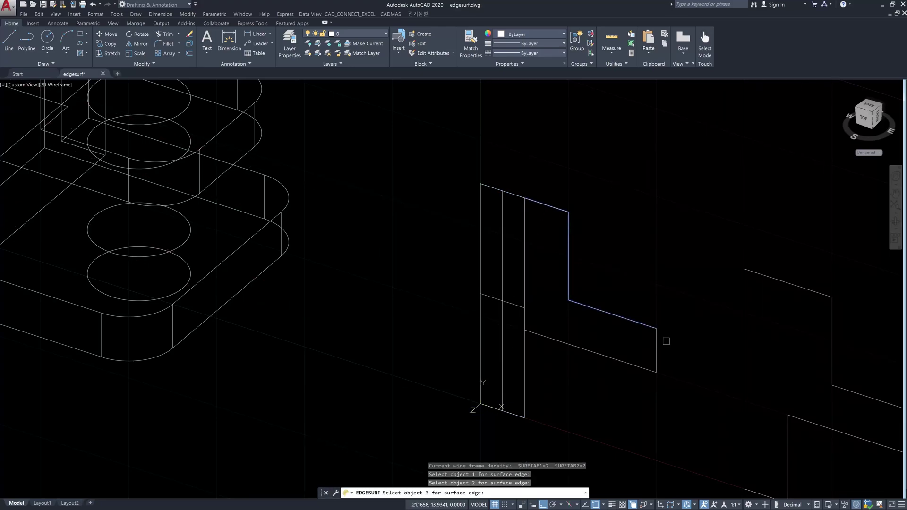
{"action": "left_click", "coordinate": [659, 341]}
{"action": "left_click", "coordinate": [646, 370]}
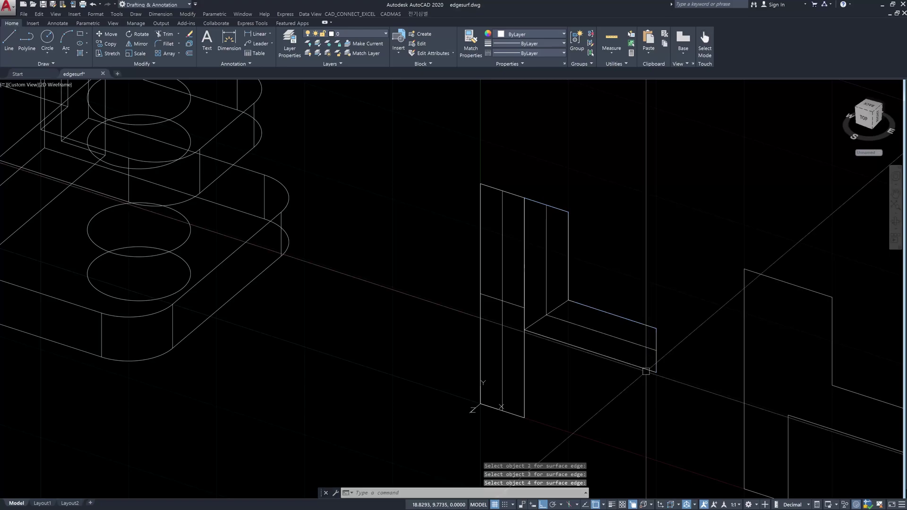
{"action": "key", "text": "Return"}
{"action": "key", "text": "Escape"}
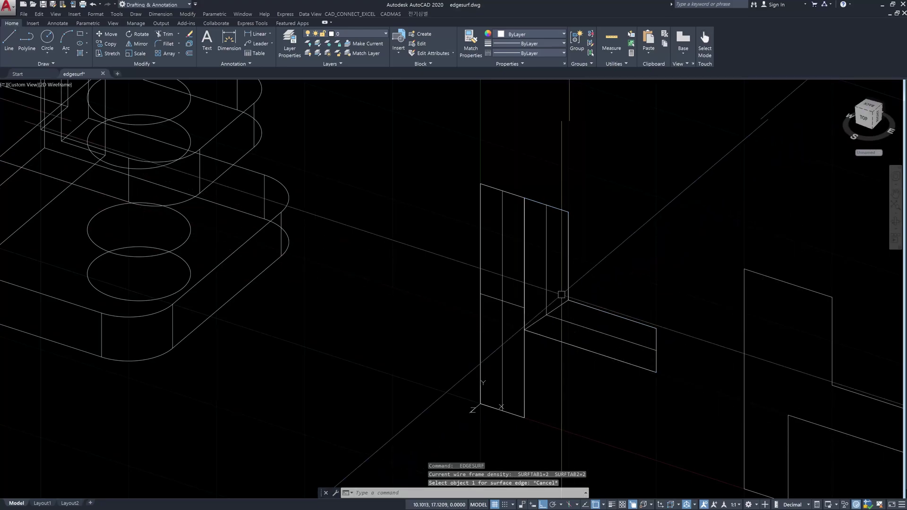
{"action": "middle_click_drag", "start_coordinate": [597, 367], "coordinate": [488, 340]}
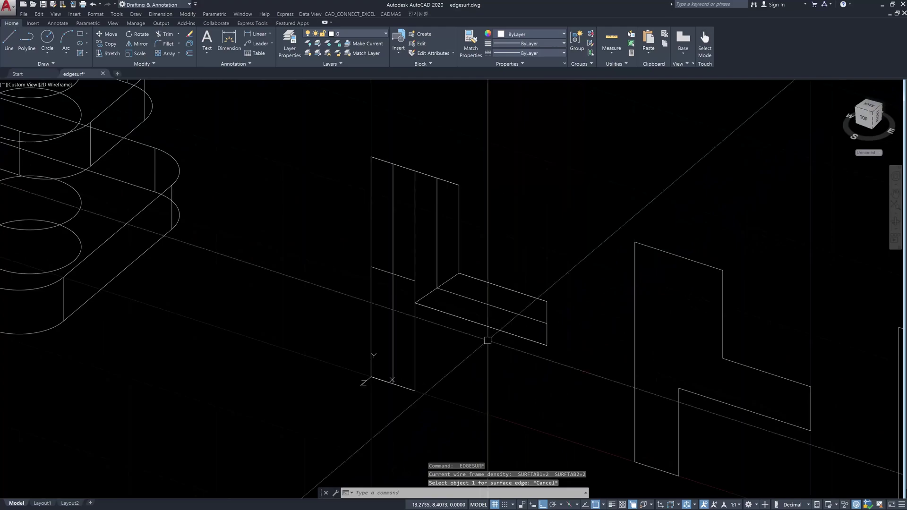
{"action": "scroll", "coordinate": [488, 340], "scroll_direction": "down", "scroll_amount": 2}
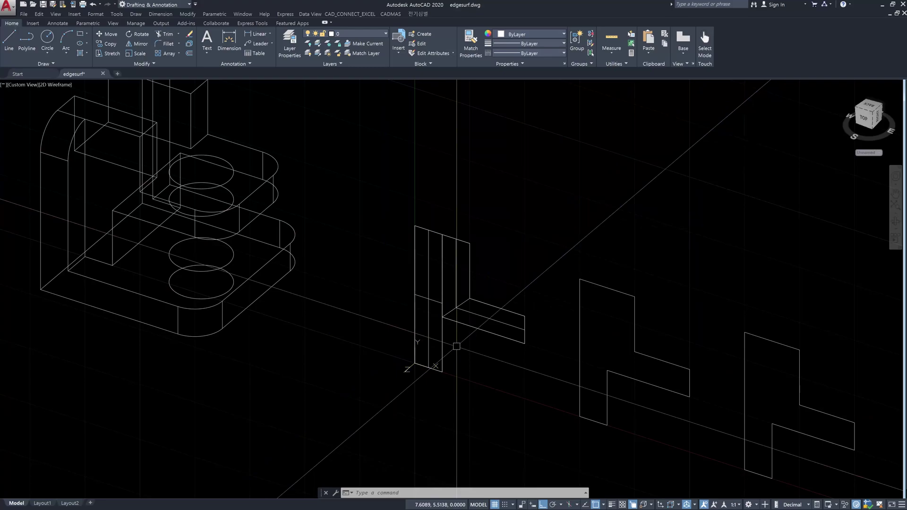
{"action": "middle_click_drag", "start_coordinate": [500, 370], "coordinate": [429, 344]}
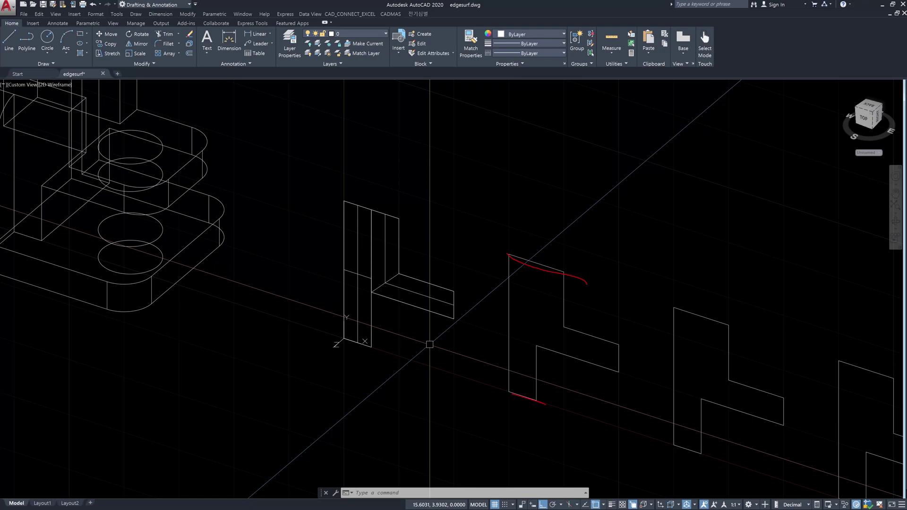
{"action": "left_click_drag", "start_coordinate": [507, 254], "coordinate": [505, 406]}
{"action": "left_click_drag", "start_coordinate": [572, 271], "coordinate": [523, 423]}
{"action": "mouse_move", "coordinate": [561, 344]}
{"action": "left_mouse_down"}
{"action": "mouse_move", "coordinate": [511, 354]}
{"action": "mouse_move", "coordinate": [539, 398]}
{"action": "left_mouse_up"}
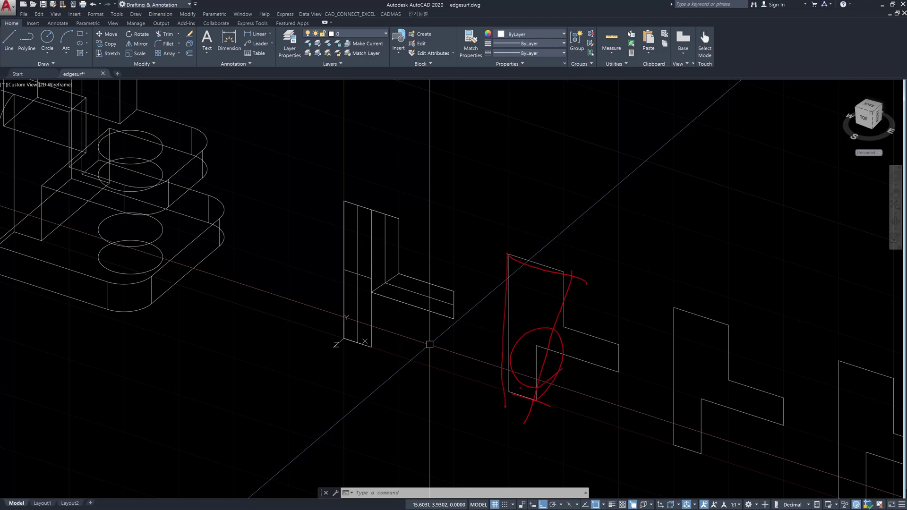
{"action": "left_click_drag", "start_coordinate": [610, 223], "coordinate": [628, 260]}
{"action": "mouse_move", "coordinate": [639, 219]}
{"action": "left_mouse_down"}
{"action": "mouse_move", "coordinate": [649, 253]}
{"action": "mouse_move", "coordinate": [624, 280]}
{"action": "left_mouse_up"}
{"action": "left_click_drag", "start_coordinate": [604, 291], "coordinate": [681, 274]}
{"action": "mouse_move", "coordinate": [714, 202]}
{"action": "left_mouse_down"}
{"action": "mouse_move", "coordinate": [693, 229]}
{"action": "mouse_move", "coordinate": [732, 253]}
{"action": "left_mouse_up"}
{"action": "left_click_drag", "start_coordinate": [718, 261], "coordinate": [739, 287]}
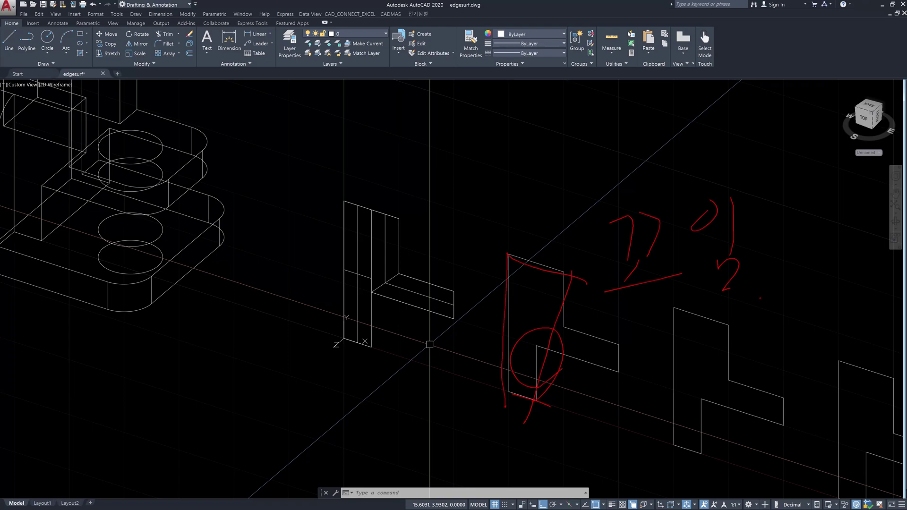
{"action": "key", "text": "Escape"}
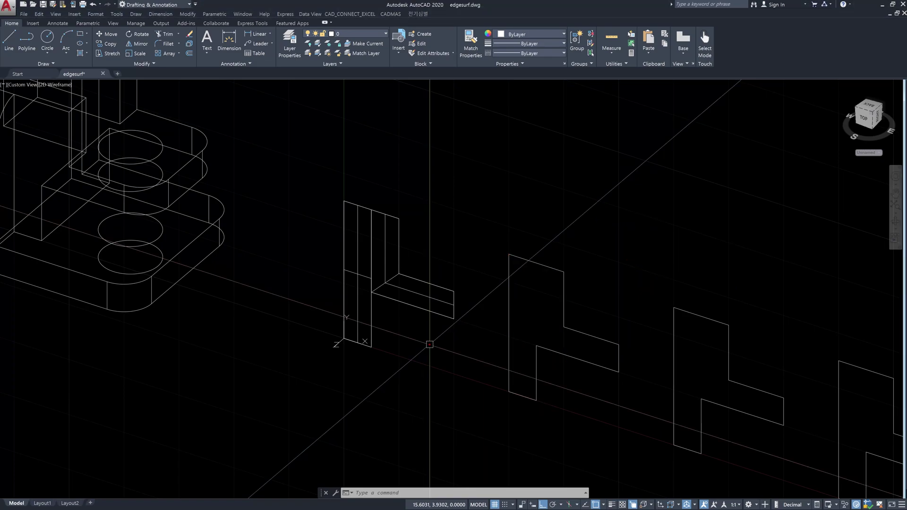
{"action": "mouse_move", "coordinate": [501, 255]}
{"action": "left_mouse_down"}
{"action": "mouse_move", "coordinate": [545, 265]}
{"action": "mouse_move", "coordinate": [563, 316]}
{"action": "mouse_move", "coordinate": [617, 356]}
{"action": "left_mouse_up"}
{"action": "mouse_move", "coordinate": [504, 390]}
{"action": "left_mouse_down"}
{"action": "mouse_move", "coordinate": [542, 352]}
{"action": "mouse_move", "coordinate": [626, 375]}
{"action": "left_mouse_up"}
{"action": "left_click_drag", "start_coordinate": [522, 377], "coordinate": [514, 411]}
{"action": "left_click_drag", "start_coordinate": [529, 400], "coordinate": [532, 416]}
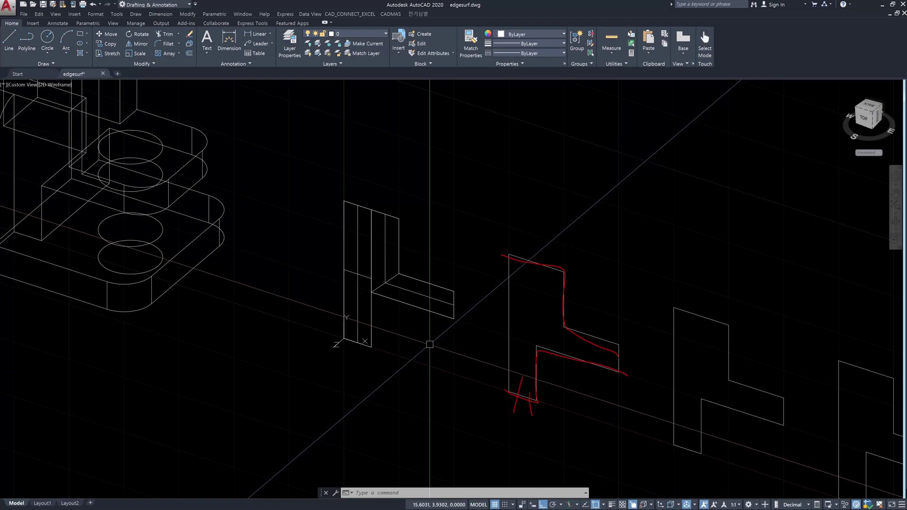
{"action": "left_click_drag", "start_coordinate": [561, 354], "coordinate": [561, 373]}
{"action": "mouse_move", "coordinate": [594, 350]}
{"action": "left_mouse_down"}
{"action": "mouse_move", "coordinate": [594, 383]}
{"action": "mouse_move", "coordinate": [607, 384]}
{"action": "left_mouse_up"}
{"action": "mouse_move", "coordinate": [522, 245]}
{"action": "left_mouse_down"}
{"action": "mouse_move", "coordinate": [525, 271]}
{"action": "mouse_move", "coordinate": [554, 282]}
{"action": "left_mouse_up"}
{"action": "left_click", "coordinate": [581, 299]}
{"action": "left_click_drag", "start_coordinate": [578, 265], "coordinate": [571, 328]}
{"action": "left_click_drag", "start_coordinate": [539, 359], "coordinate": [547, 420]}
{"action": "left_click_drag", "start_coordinate": [484, 252], "coordinate": [559, 256]}
{"action": "left_click_drag", "start_coordinate": [508, 398], "coordinate": [568, 417]}
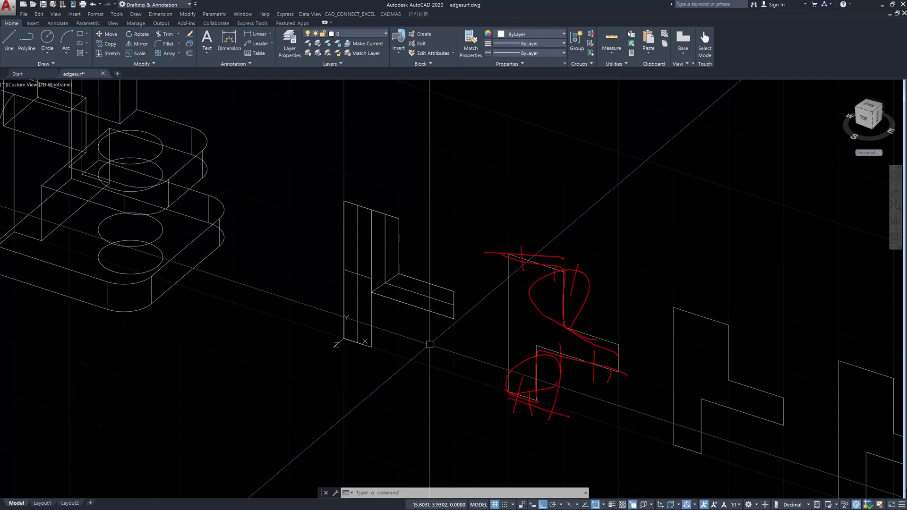
{"action": "left_click_drag", "start_coordinate": [519, 249], "coordinate": [511, 392]}
{"action": "left_click_drag", "start_coordinate": [523, 352], "coordinate": [508, 428]}
{"action": "left_click_drag", "start_coordinate": [573, 238], "coordinate": [522, 352]}
{"action": "left_click_drag", "start_coordinate": [574, 279], "coordinate": [536, 381]}
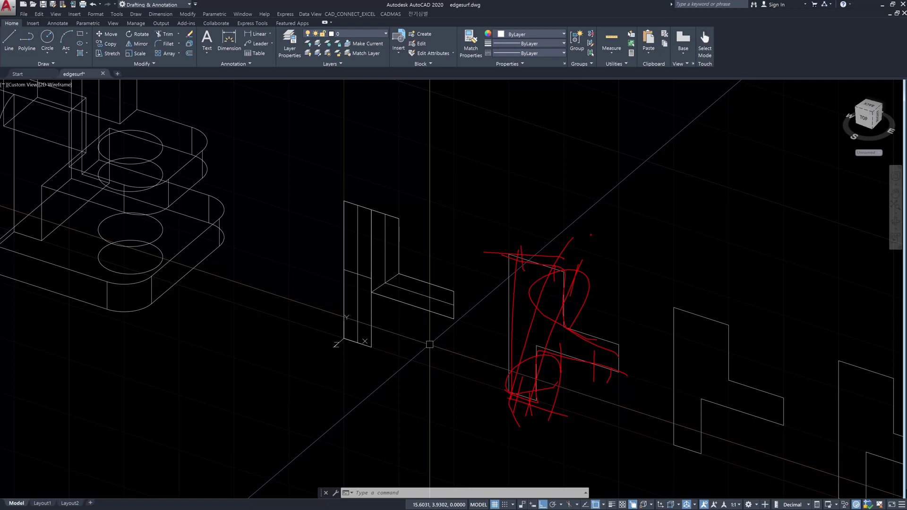
{"action": "key", "text": "Escape"}
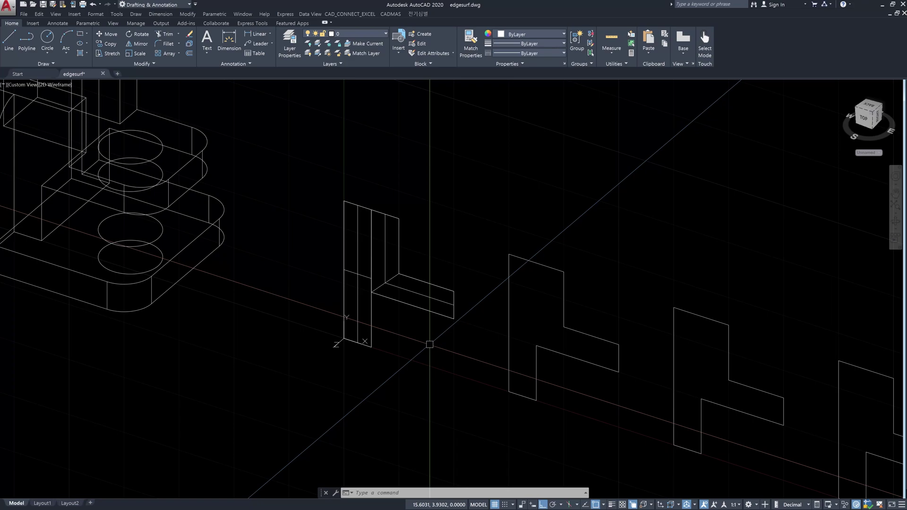
{"action": "left_click_drag", "start_coordinate": [434, 316], "coordinate": [366, 371]}
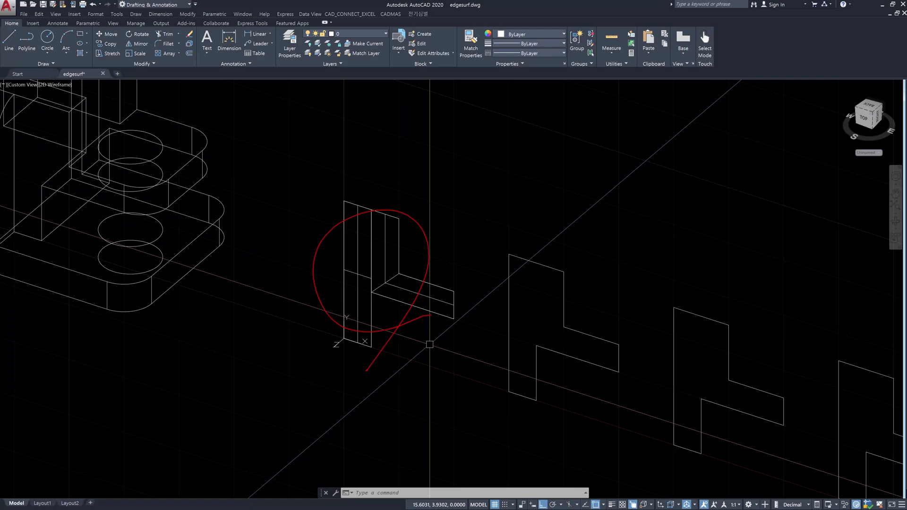
{"action": "key", "text": "Escape"}
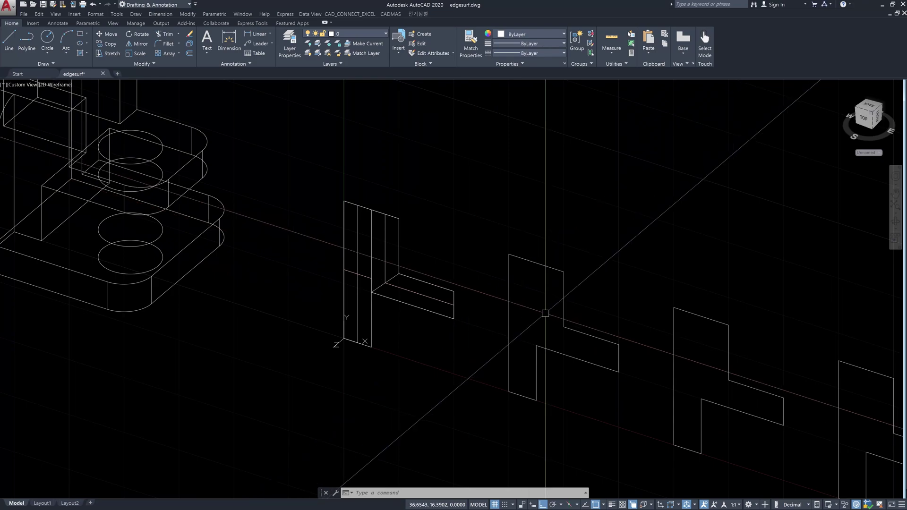
- Extend the second outline's short inner vertical edge up to its top edge
{"action": "type", "text": "ex"}
{"action": "key", "text": "Return"}
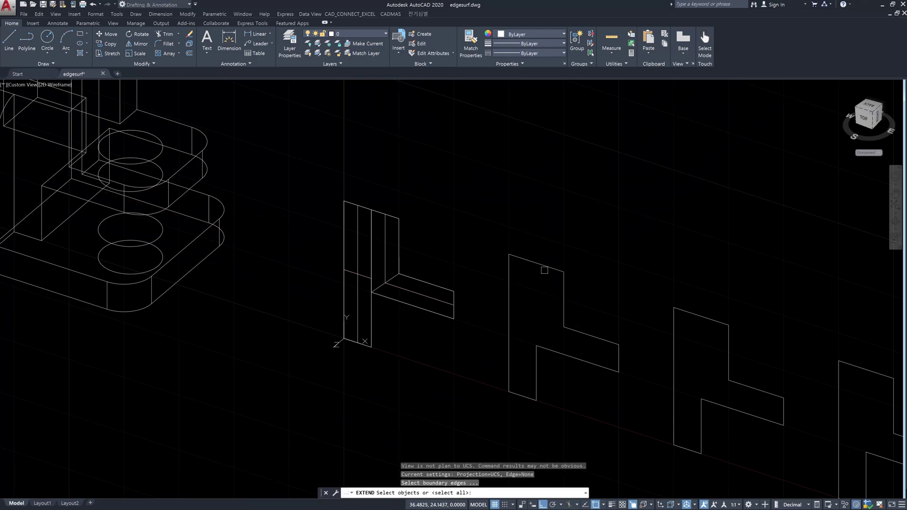
{"action": "left_click", "coordinate": [544, 270]}
{"action": "key", "text": "Return"}
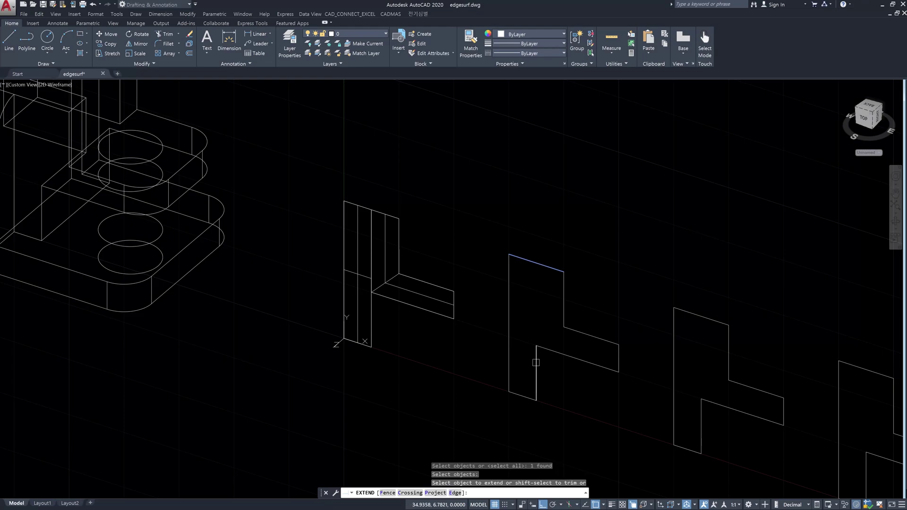
{"action": "key", "text": "Escape"}
{"action": "scroll", "coordinate": [536, 321], "scroll_direction": "up", "scroll_amount": 2}
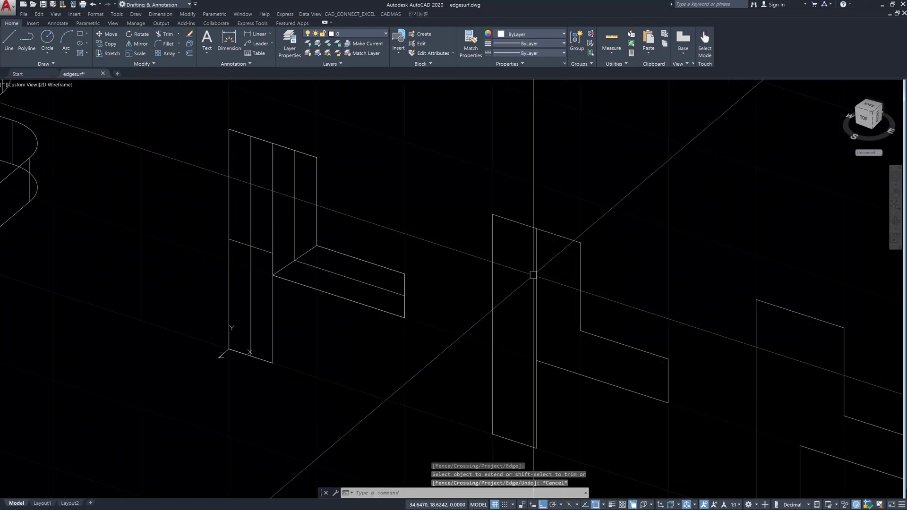
{"action": "key", "text": "Escape"}
{"action": "key", "text": "Escape"}
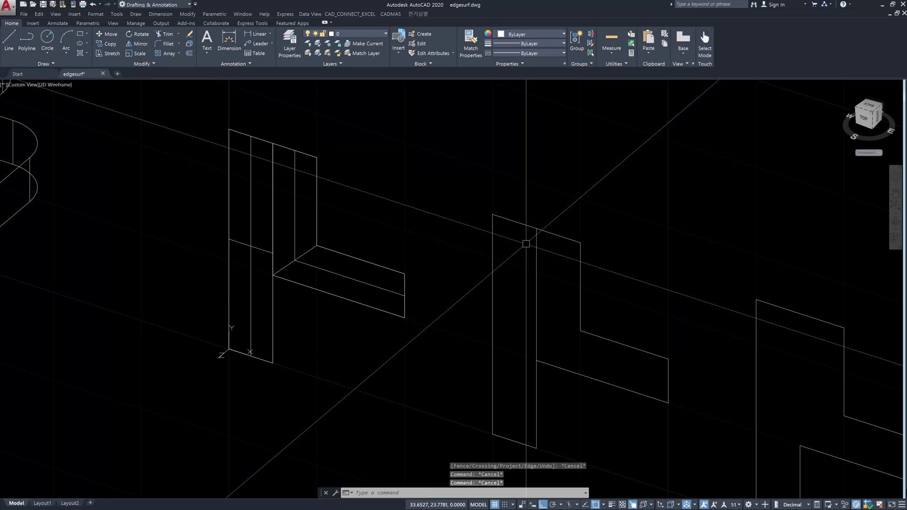
{"action": "key", "text": "Escape"}
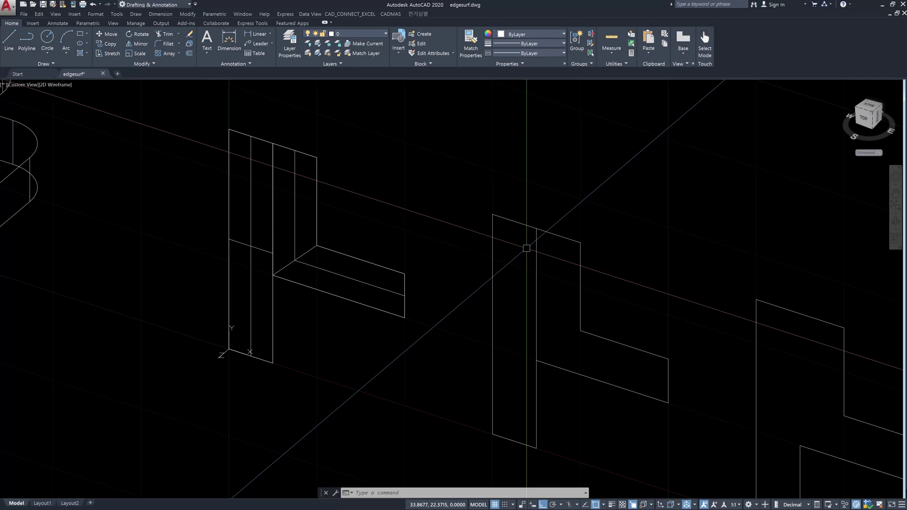
{"action": "type", "text": "r"}
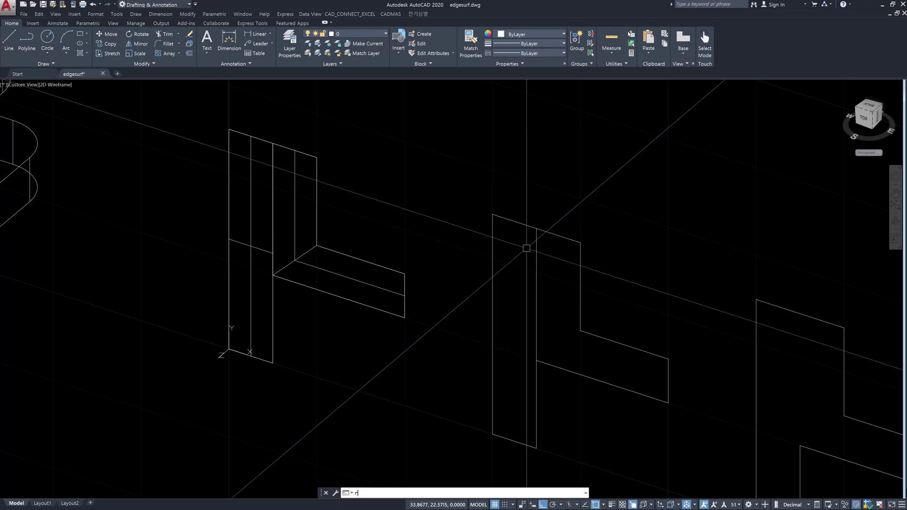
{"action": "key", "text": "Escape"}
{"action": "key", "text": "Escape"}
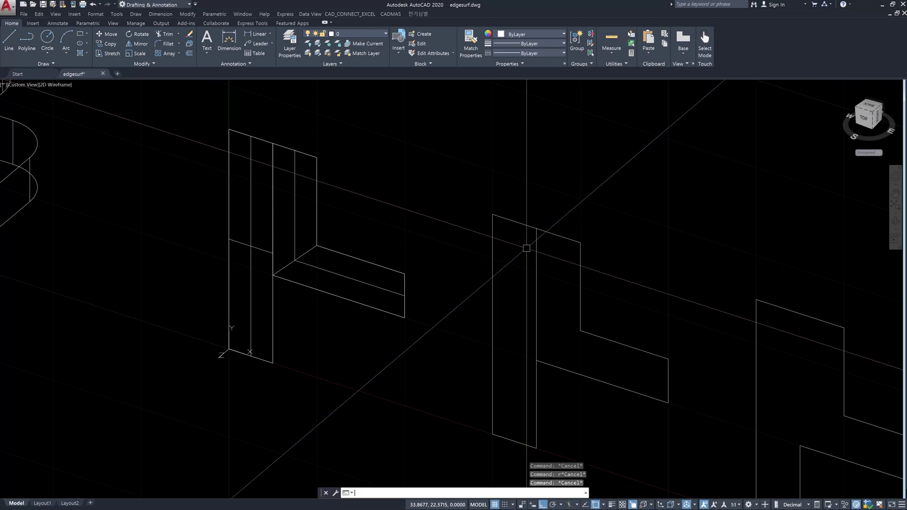
- Break the second outline's top edge at its midpoint, where the extended vertical edge meets it
{"action": "type", "text": "b"}
{"action": "key", "text": "Return"}
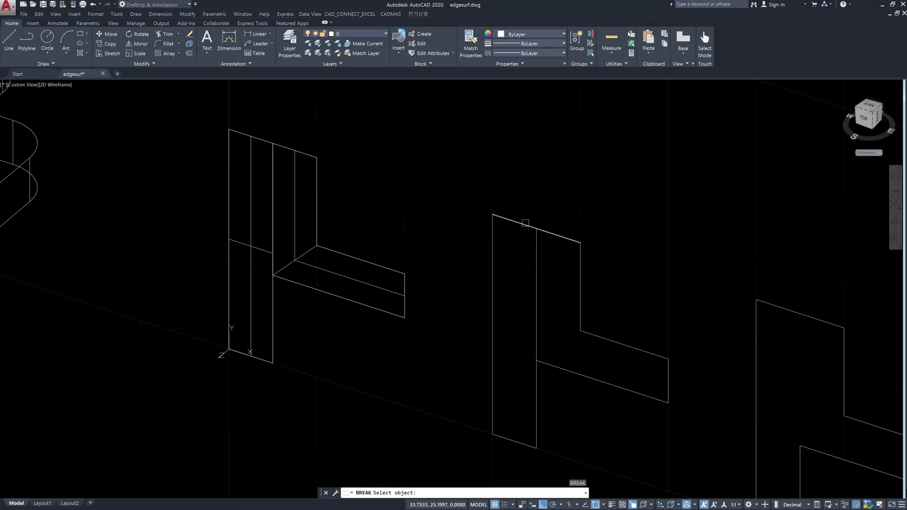
{"action": "left_click", "coordinate": [526, 222]}
{"action": "type", "text": "fy second break poin"}
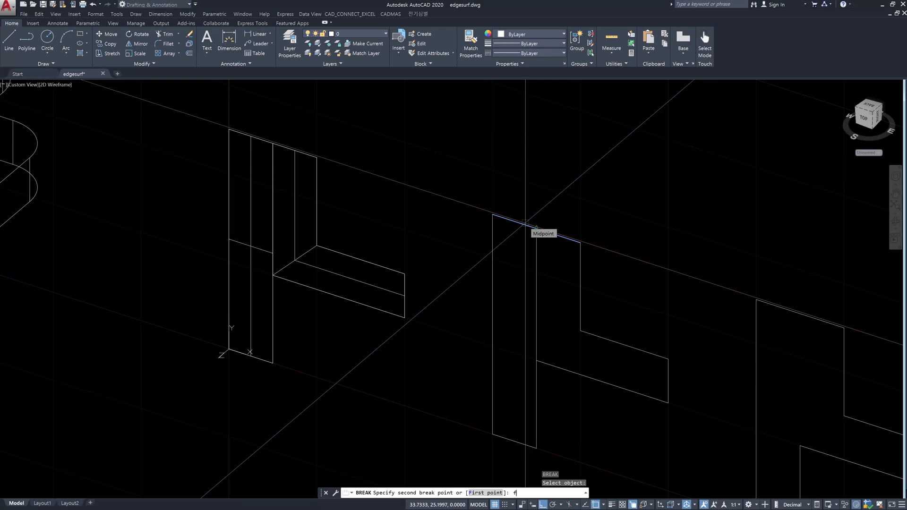
{"action": "key", "text": "Return"}
{"action": "left_click", "coordinate": [533, 242]}
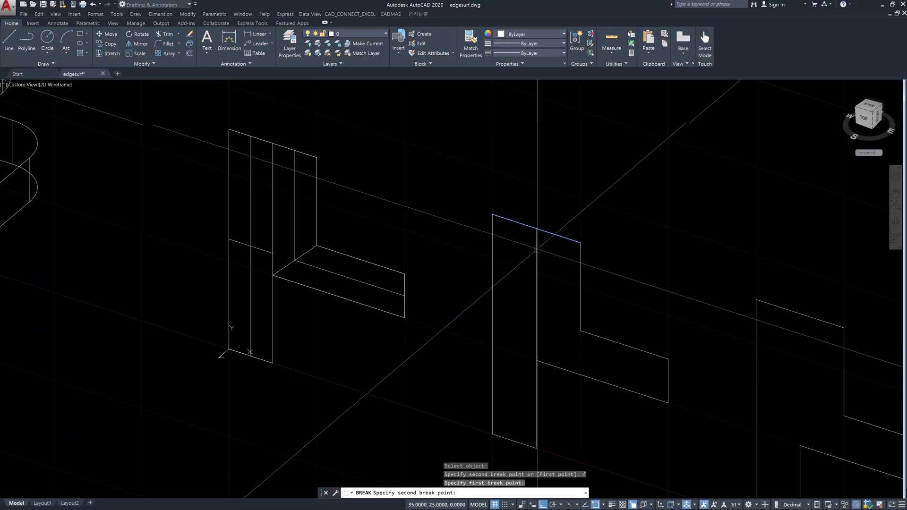
{"action": "key", "text": "Escape"}
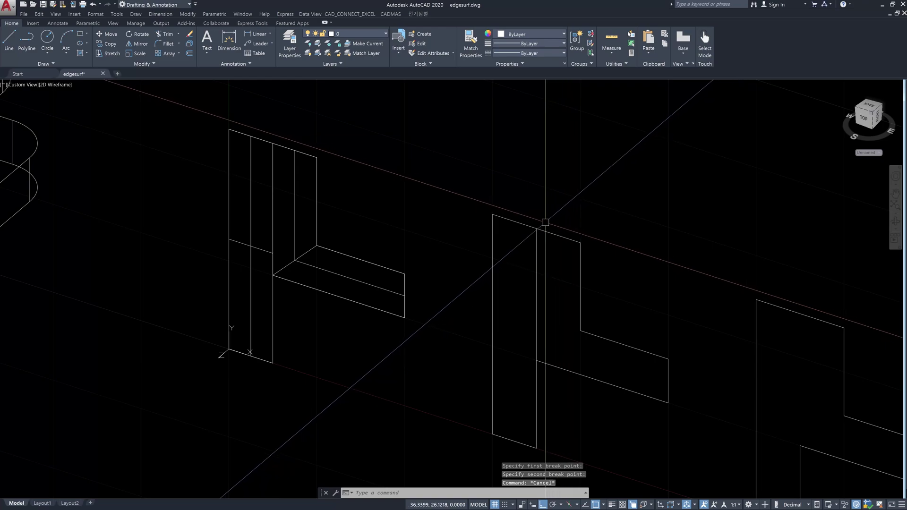
- Check the boundary edges of the second outline's tall narrow rectangle by selecting them
{"action": "left_click", "coordinate": [528, 223]}
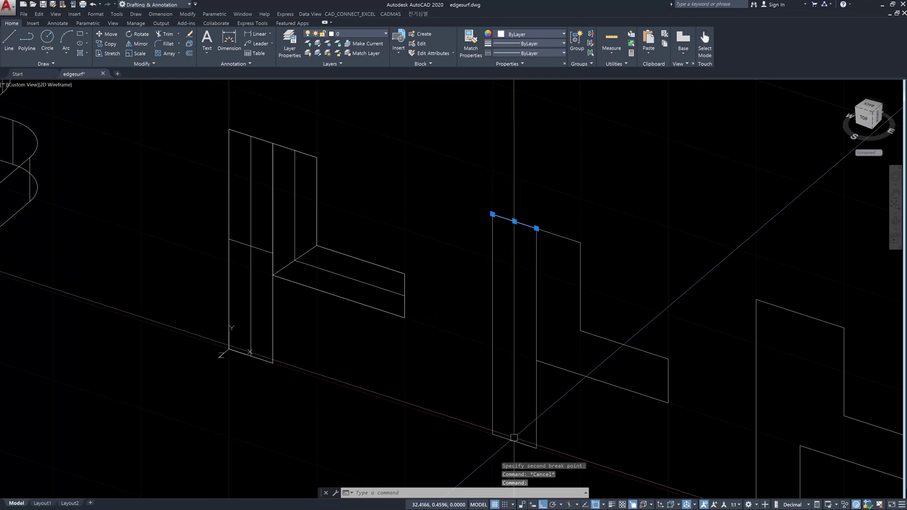
{"action": "left_click", "coordinate": [515, 441]}
{"action": "key", "text": "Escape"}
{"action": "left_click", "coordinate": [508, 405]}
{"action": "left_click", "coordinate": [469, 392]}
{"action": "left_click", "coordinate": [559, 411]}
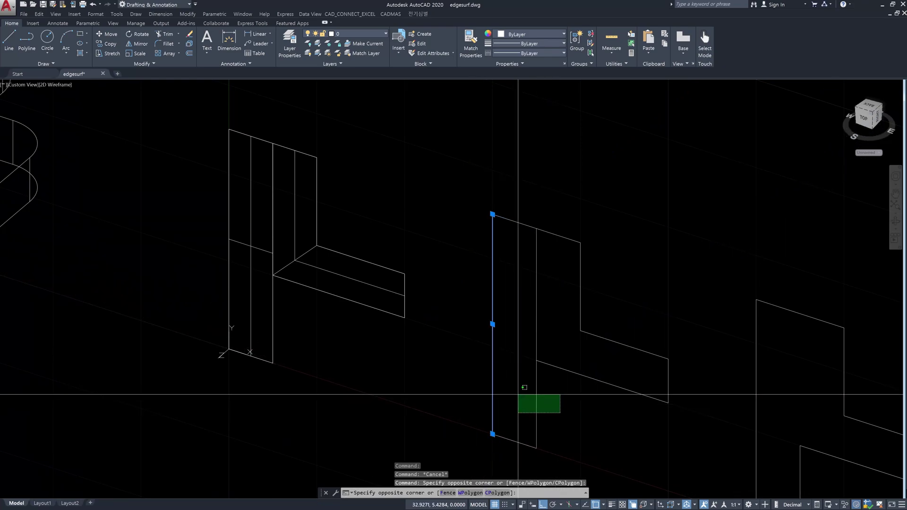
{"action": "left_click", "coordinate": [519, 396]}
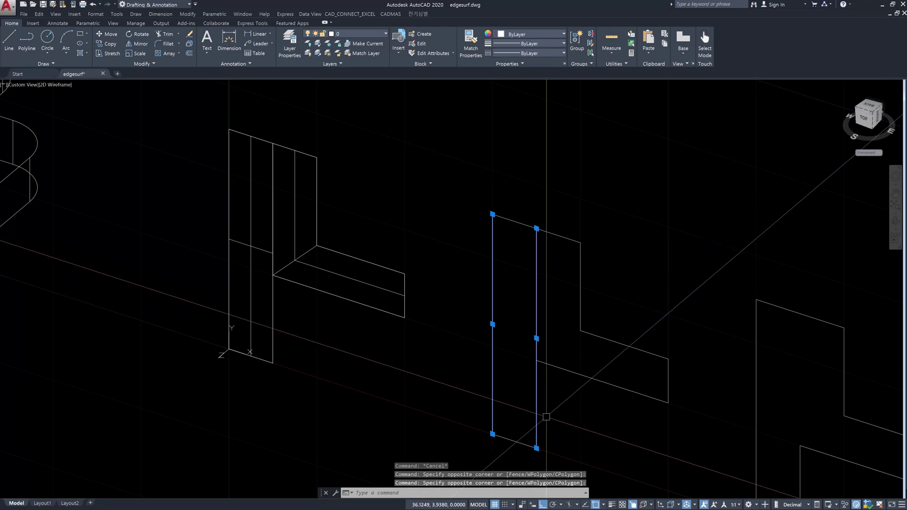
{"action": "key", "text": "Escape"}
- Draw a diagonal line between the second outline's upper and lower inner corners
{"action": "middle_click_drag", "start_coordinate": [574, 415], "coordinate": [549, 405]}
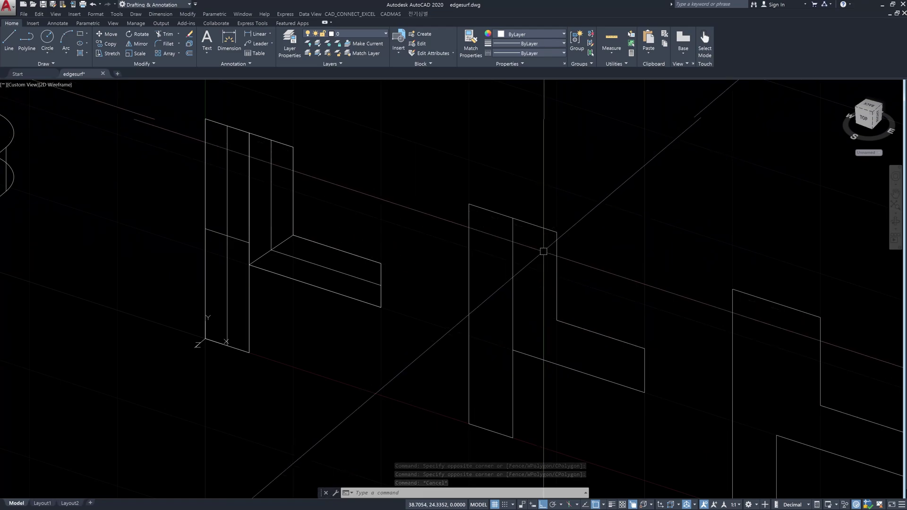
{"action": "type", "text": "l"}
{"action": "key", "text": "Return"}
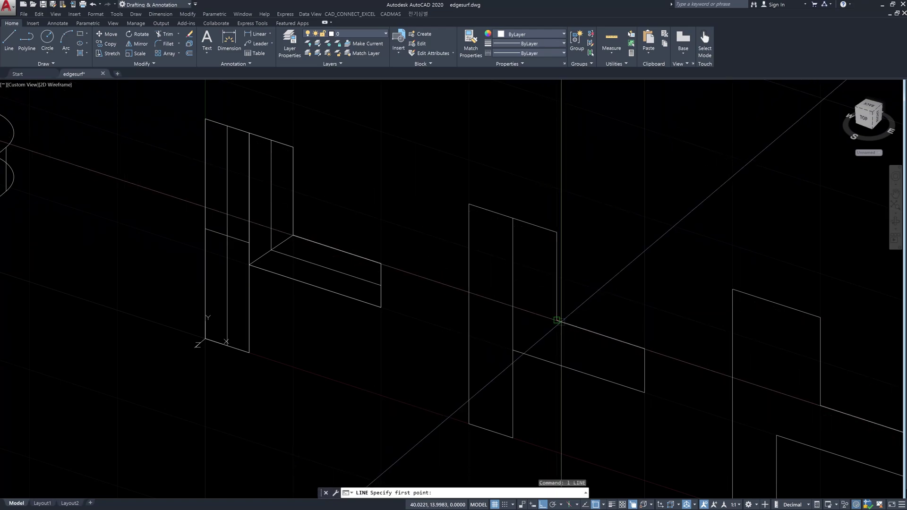
{"action": "left_click", "coordinate": [556, 320]}
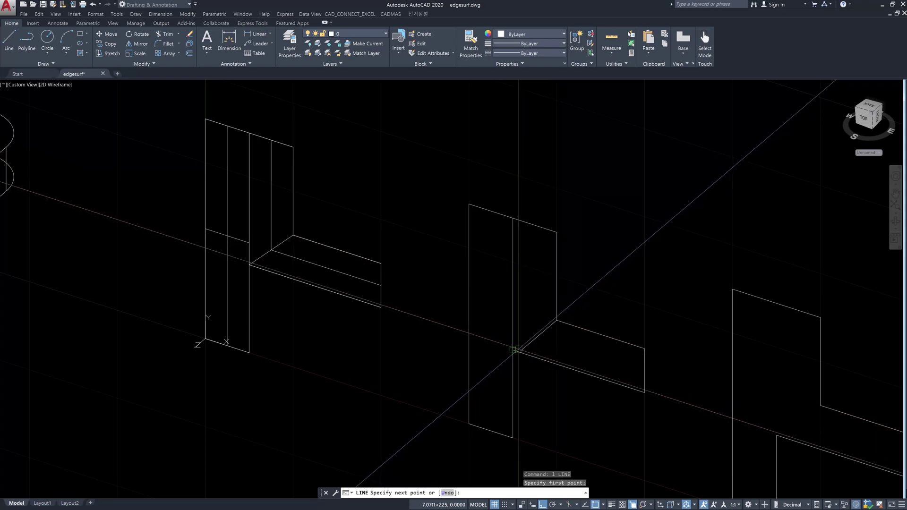
{"action": "left_click", "coordinate": [516, 350]}
{"action": "key", "text": "Escape"}
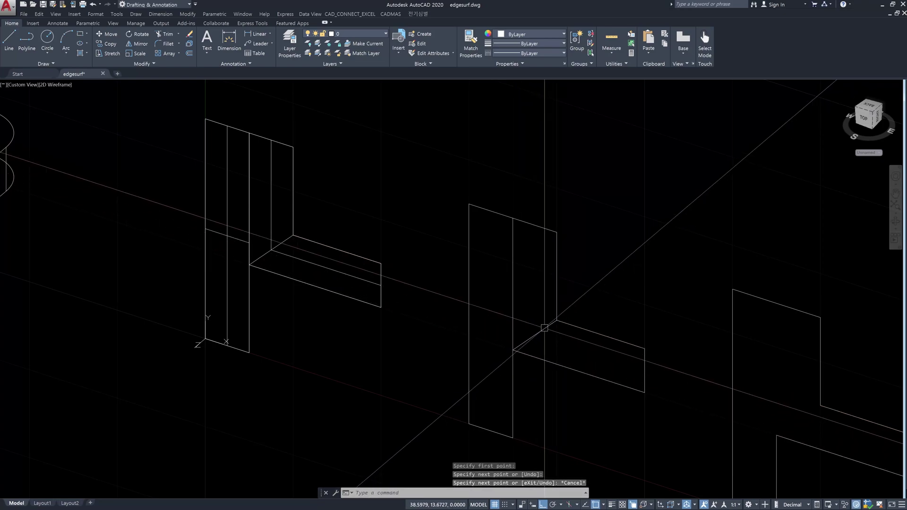
- Check the edges around the second outline's diagonal line, and erase that diagonal
{"action": "left_click", "coordinate": [543, 330]}
{"action": "left_click", "coordinate": [550, 229]}
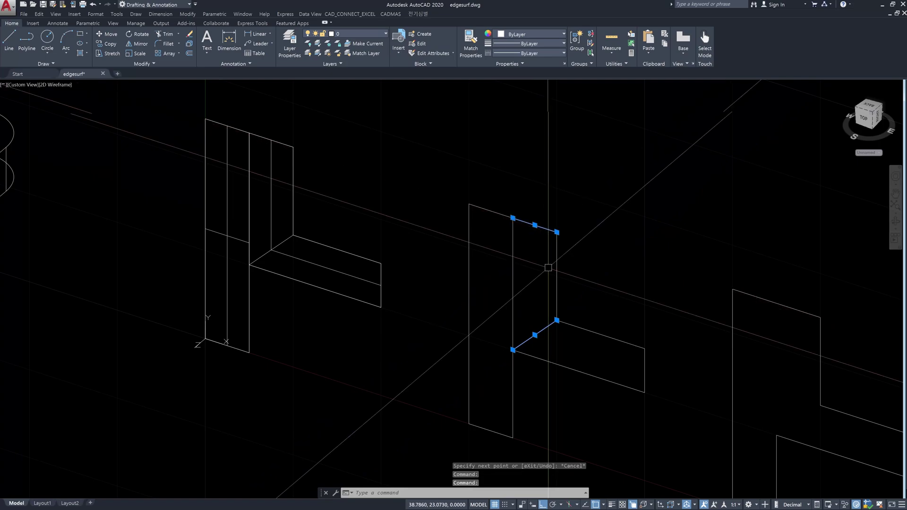
{"action": "key", "text": "Escape"}
{"action": "left_click", "coordinate": [550, 324]}
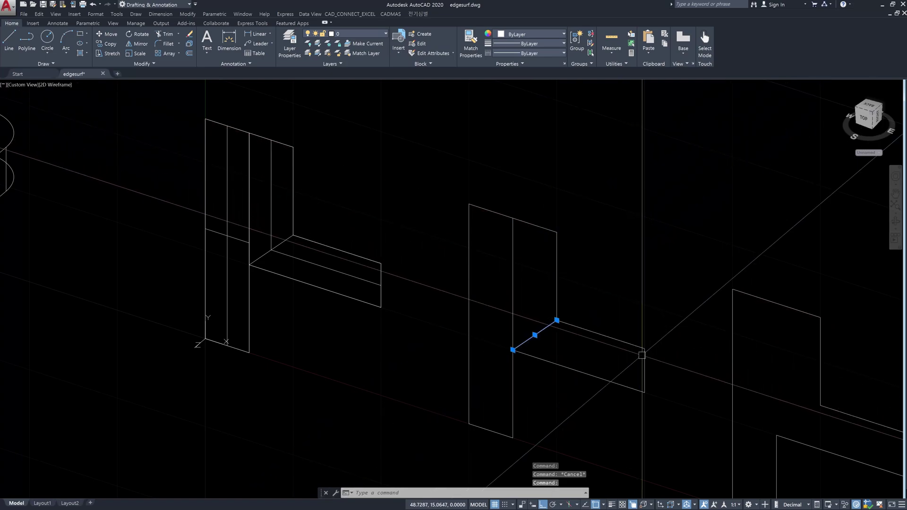
{"action": "left_click", "coordinate": [645, 358]}
{"action": "key", "text": "Escape"}
{"action": "left_click", "coordinate": [556, 346]}
{"action": "left_click", "coordinate": [527, 326]}
{"action": "key", "text": "Delete"}
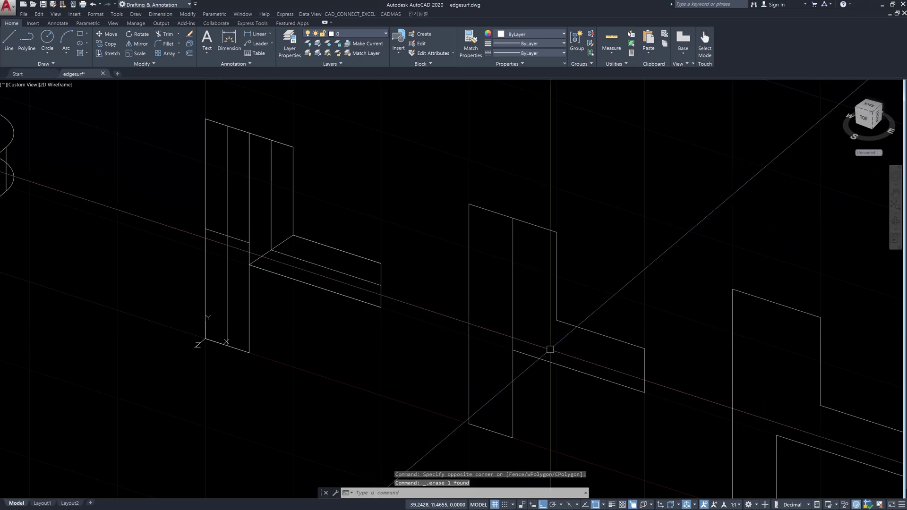
- Draw a line from the second outline's lower inner corner up to the top edge's break point, and select it to check its extent
{"action": "type", "text": "l"}
{"action": "key", "text": "Return"}
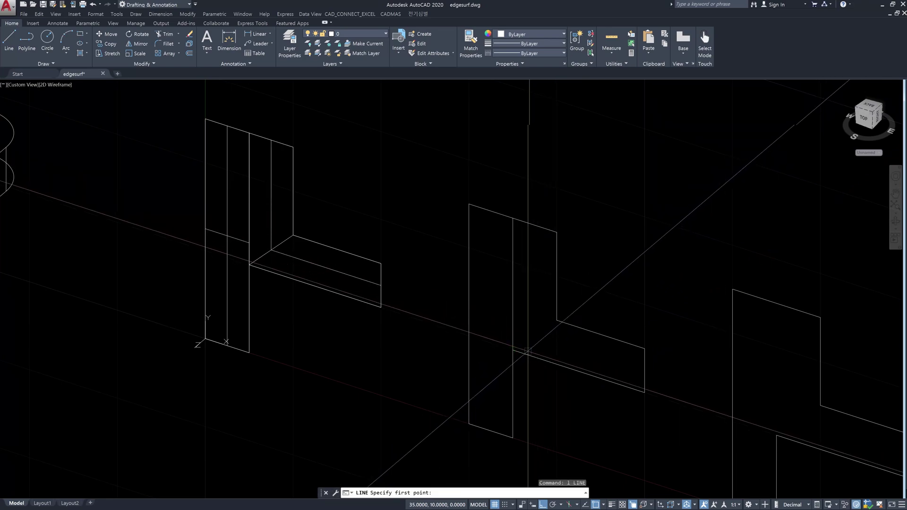
{"action": "left_click", "coordinate": [522, 354]}
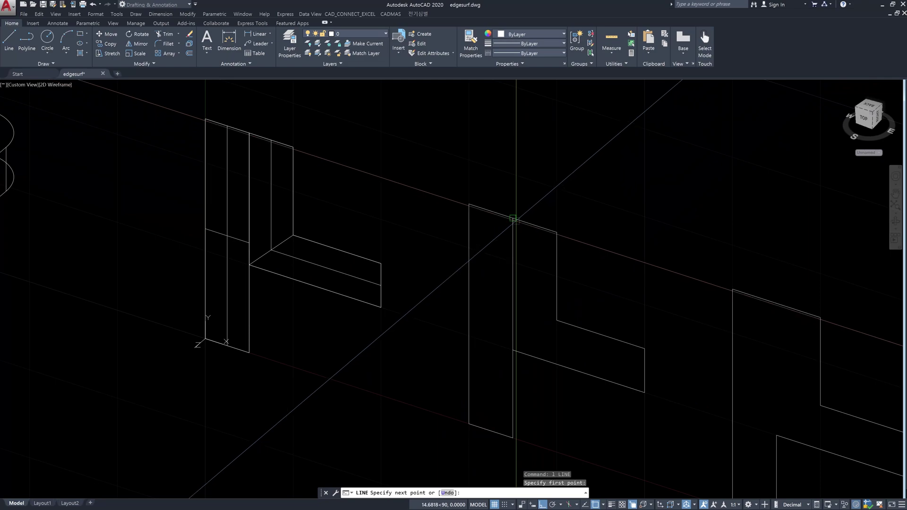
{"action": "left_click", "coordinate": [514, 233]}
{"action": "key", "text": "Escape"}
{"action": "left_click", "coordinate": [513, 231]}
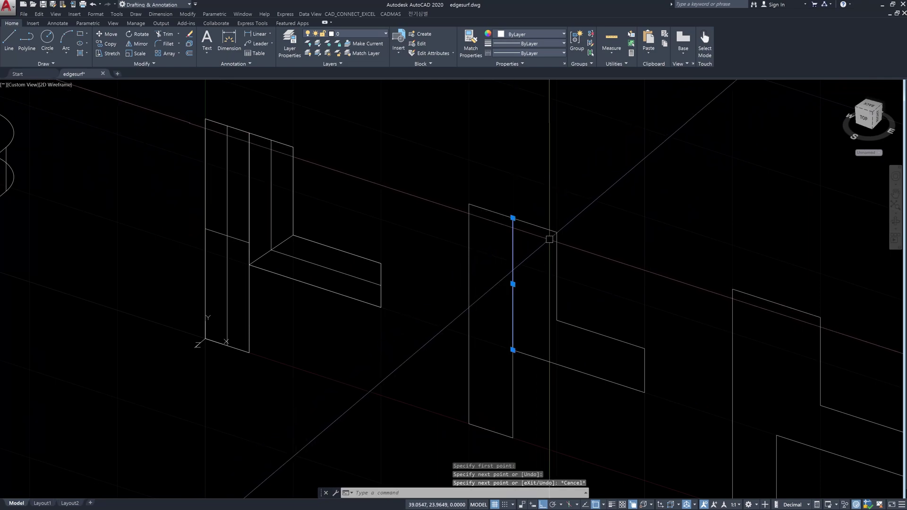
- Check the second outline's short vertical edge and its two horizontal arm edges by selecting them
{"action": "left_click", "coordinate": [557, 246]}
{"action": "key", "text": "Escape"}
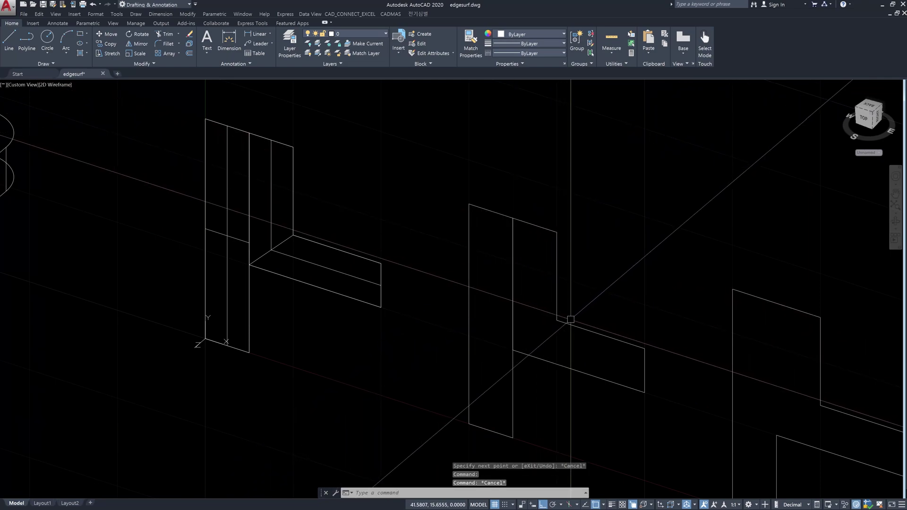
{"action": "left_click", "coordinate": [562, 322]}
{"action": "left_click", "coordinate": [515, 352]}
{"action": "key", "text": "Escape"}
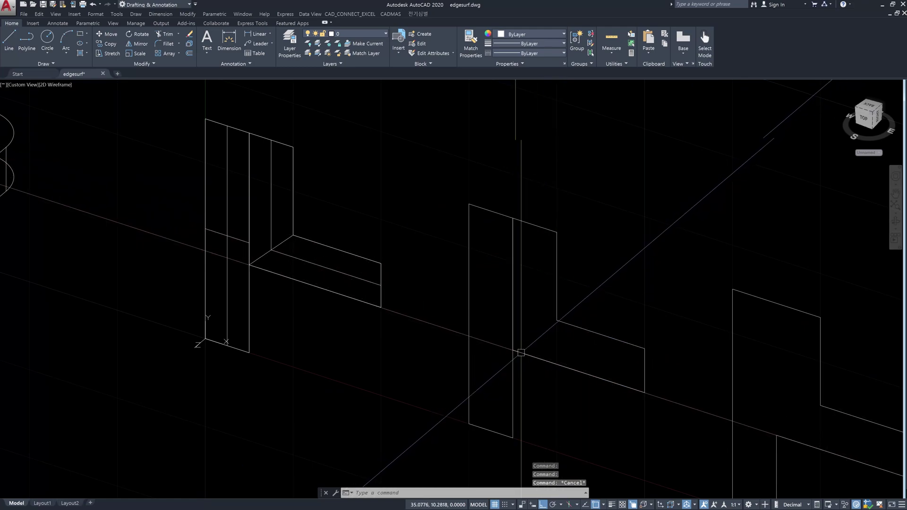
- Create a ruled surface between the two long vertical edges of the second outline's tall narrow rectangle, and select it to check its extent
{"action": "middle_click_drag", "start_coordinate": [573, 347], "coordinate": [547, 330]}
{"action": "key", "text": "Escape"}
{"action": "key", "text": "Escape"}
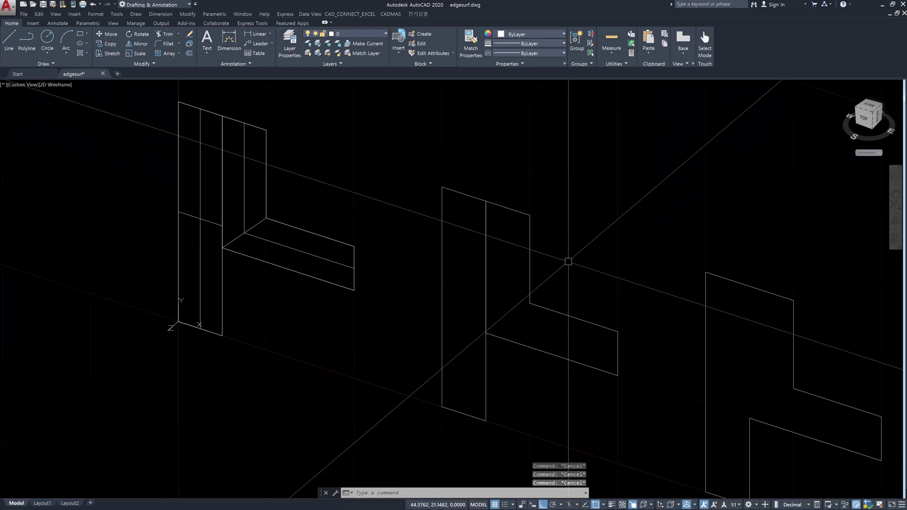
{"action": "type", "text": "rulesurf"}
{"action": "key", "text": "Return"}
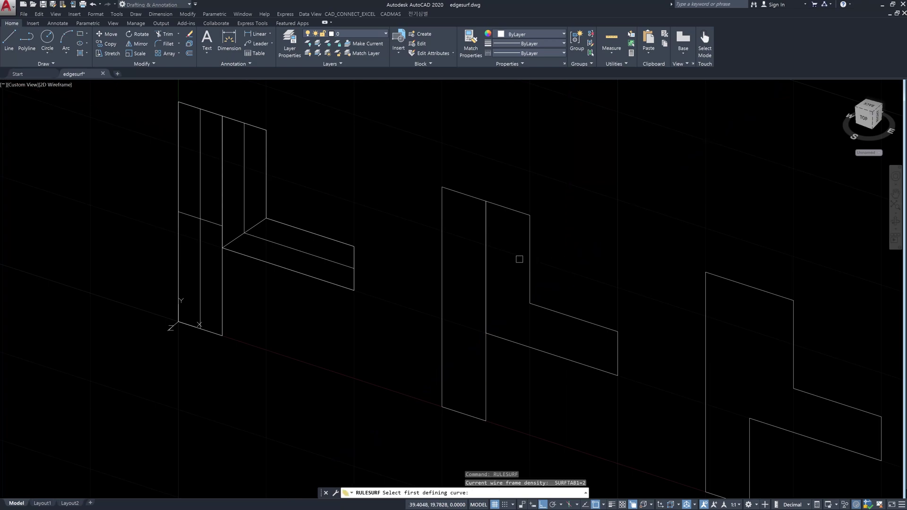
{"action": "left_click", "coordinate": [486, 341]}
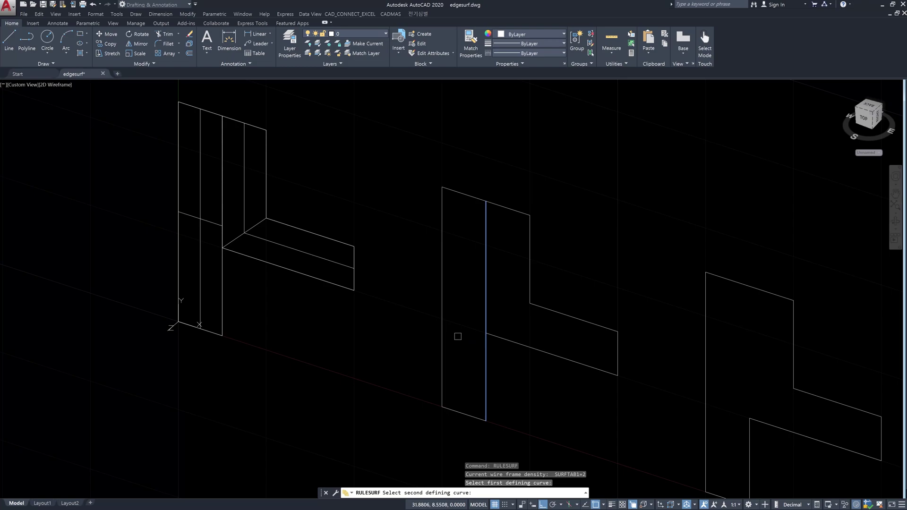
{"action": "key", "text": "Escape"}
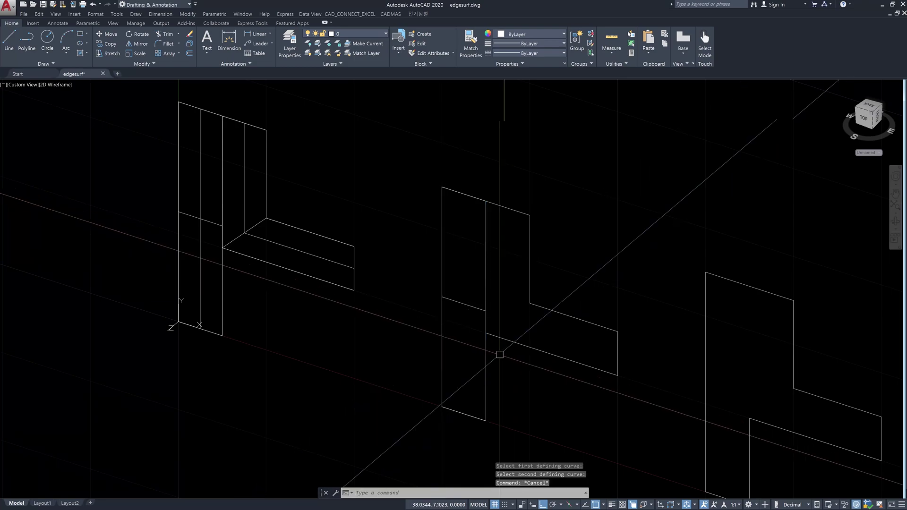
{"action": "left_click", "coordinate": [480, 318]}
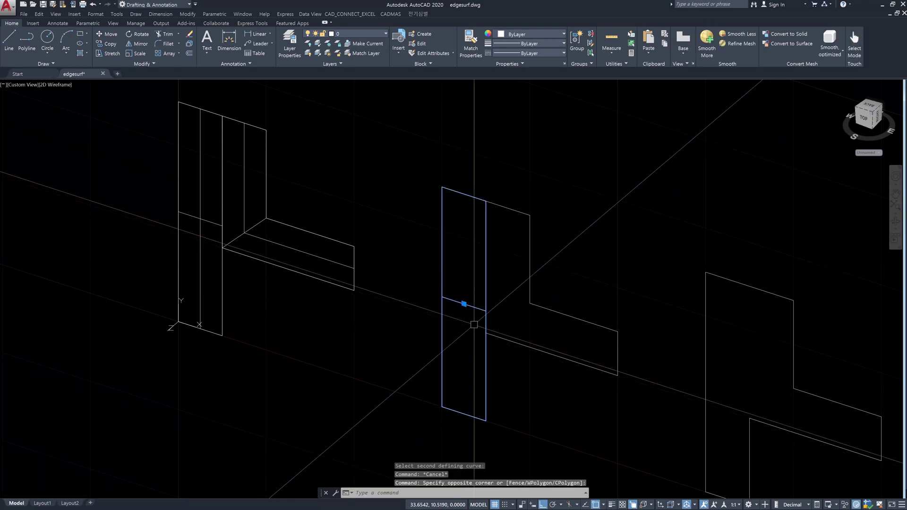
{"action": "key", "text": "Escape"}
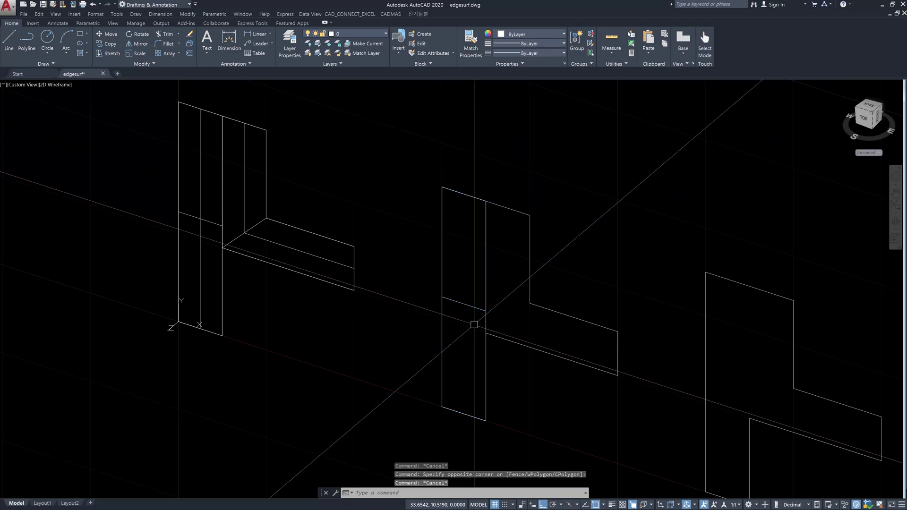
{"action": "key", "text": "Return"}
{"action": "left_click", "coordinate": [529, 266]}
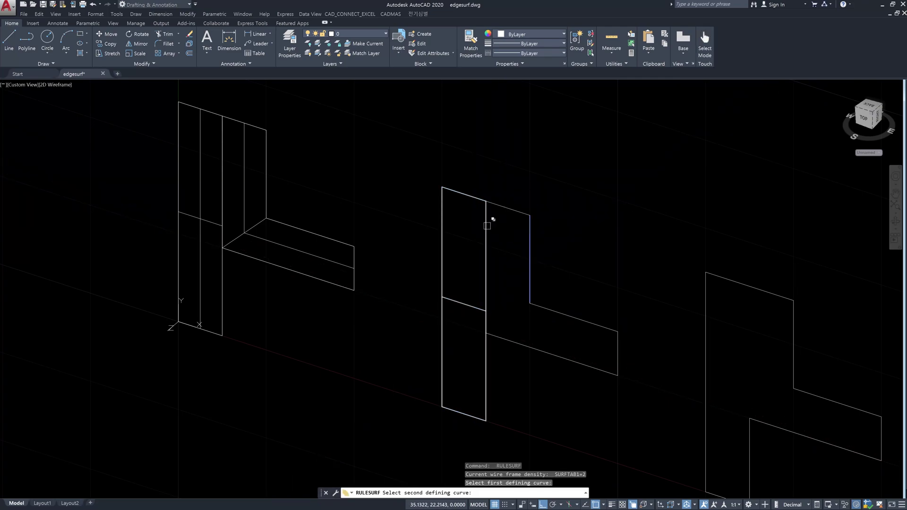
{"action": "key", "text": "Escape"}
{"action": "key", "text": "Escape"}
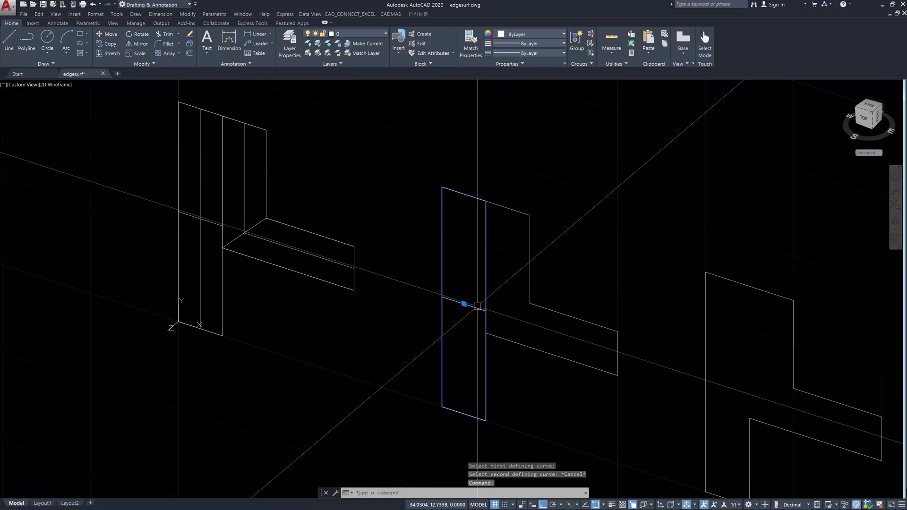
{"action": "key", "text": "Escape"}
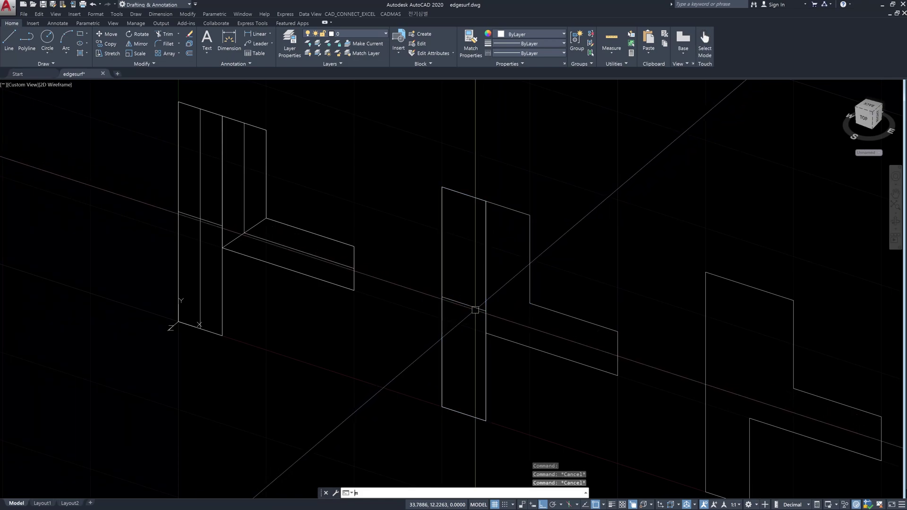
- Move the tall ruled surface 10 units in the negative X direction, away from the second outline
{"action": "key", "text": "Return"}
{"action": "left_click", "coordinate": [475, 310]}
{"action": "left_click", "coordinate": [462, 271]}
{"action": "key", "text": "Return"}
{"action": "left_click", "coordinate": [470, 169]}
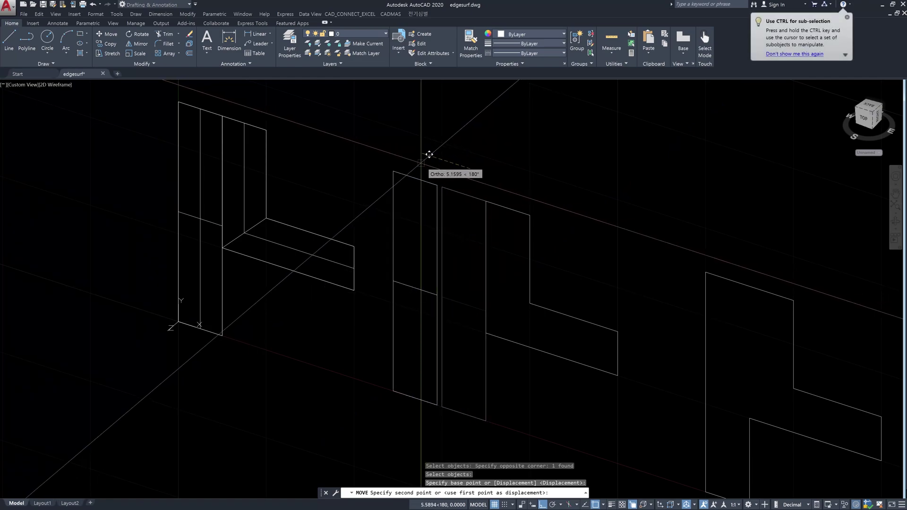
{"action": "type", "text": "10"}
{"action": "key", "text": "Return"}
{"action": "key", "text": "Escape"}
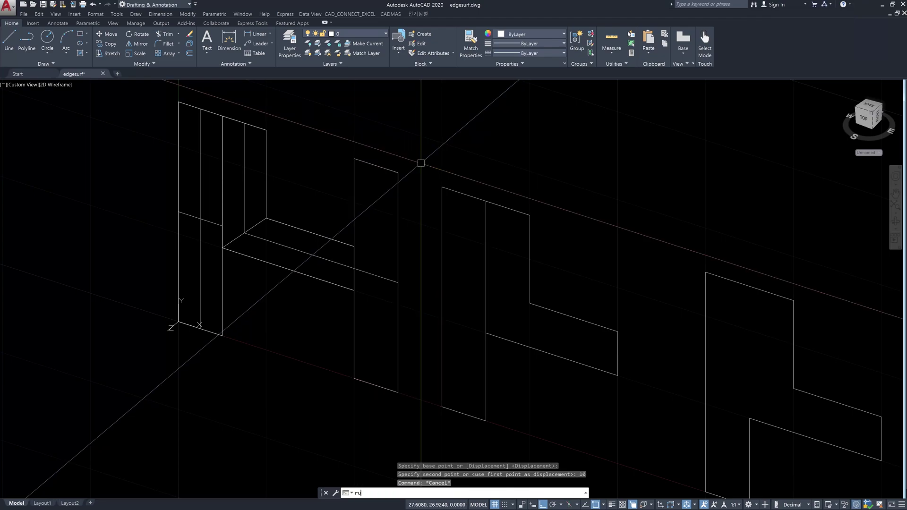
- Cover the second outline's upper region and its horizontal arm with ruled surfaces, each between two opposite long edges
{"action": "key", "text": "Escape"}
{"action": "key", "text": "Escape"}
{"action": "type", "text": "rule"}
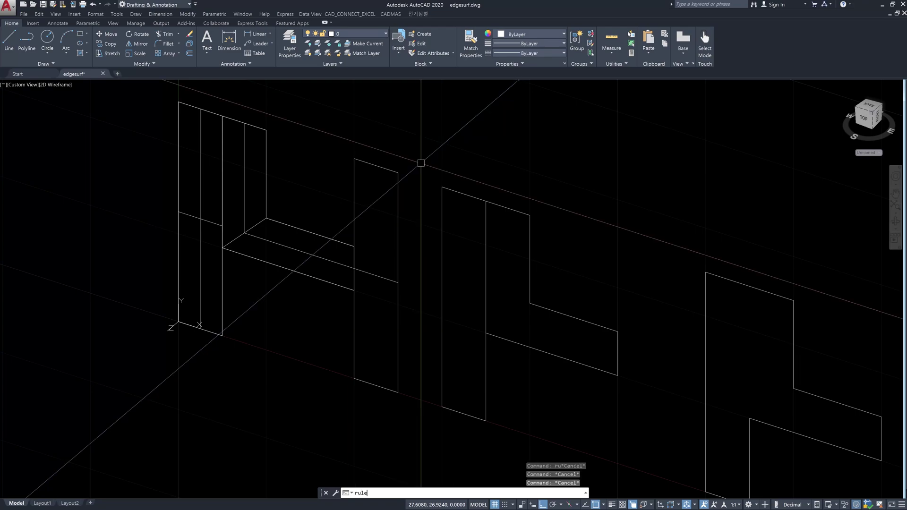
{"action": "type", "text": "surf"}
{"action": "key", "text": "Return"}
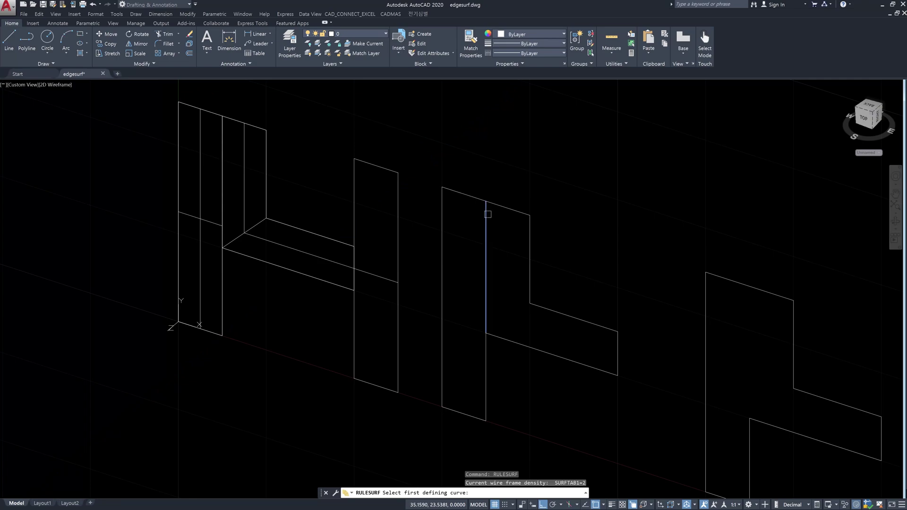
{"action": "left_click", "coordinate": [527, 222]}
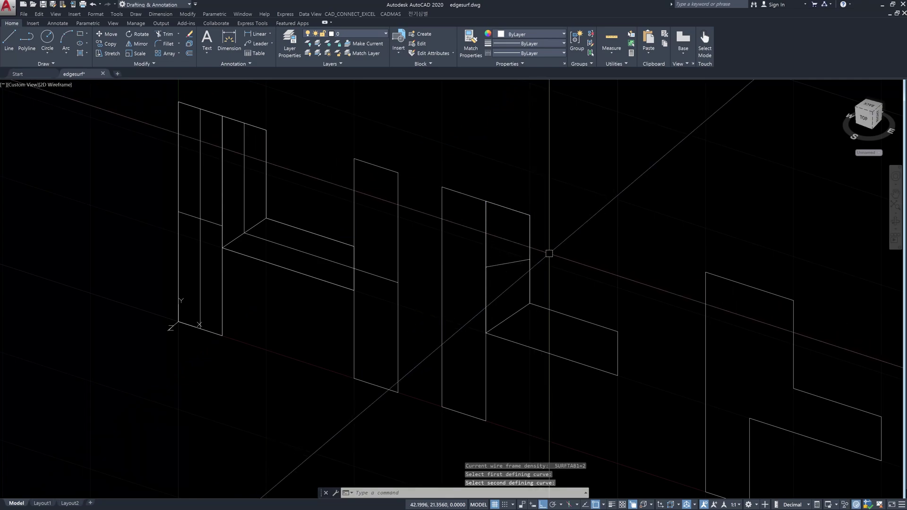
{"action": "left_click", "coordinate": [503, 338]}
{"action": "key", "text": "Escape"}
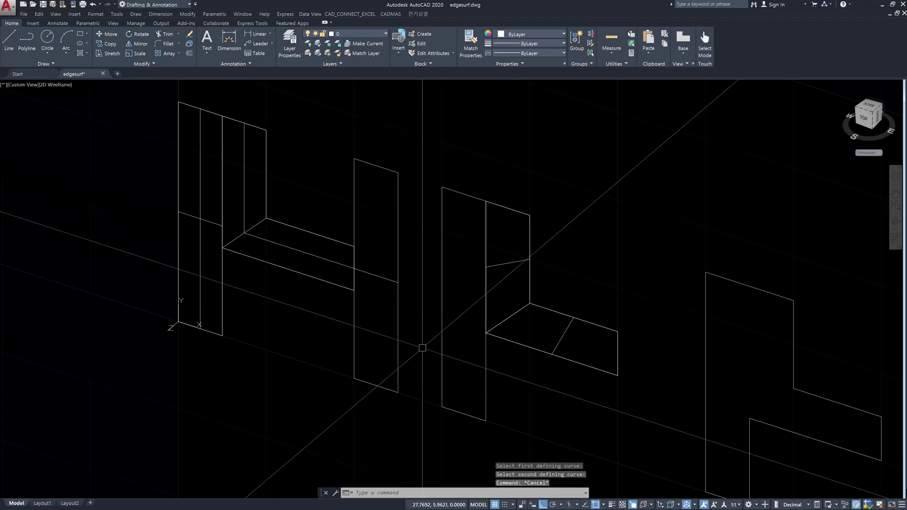
- Move the tall ruled surface 10 units in the positive X direction, back onto the second outline
{"action": "type", "text": "m"}
{"action": "key", "text": "Return"}
{"action": "left_click", "coordinate": [420, 360]}
{"action": "left_click", "coordinate": [385, 345]}
{"action": "key", "text": "Return"}
{"action": "left_click", "coordinate": [513, 187]}
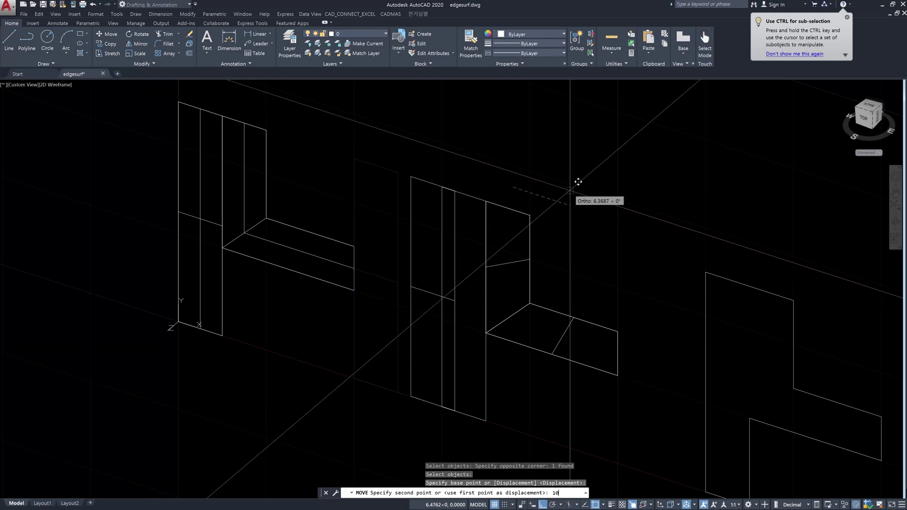
{"action": "key", "text": "Return"}
{"action": "key", "text": "Escape"}
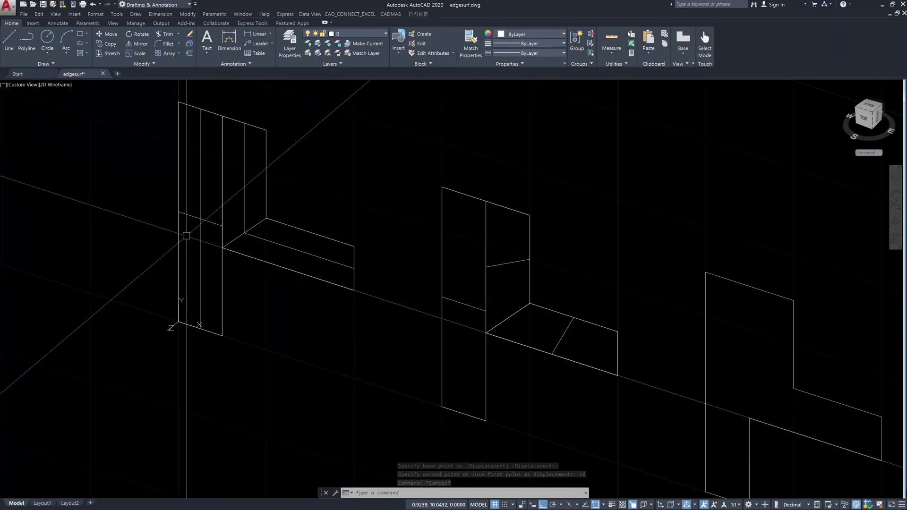
- Erase the first stepped outline together with all of its surfaces
{"action": "scroll", "coordinate": [487, 288], "scroll_direction": "down", "scroll_amount": 4}
{"action": "scroll", "coordinate": [279, 187], "scroll_direction": "up", "scroll_amount": 3}
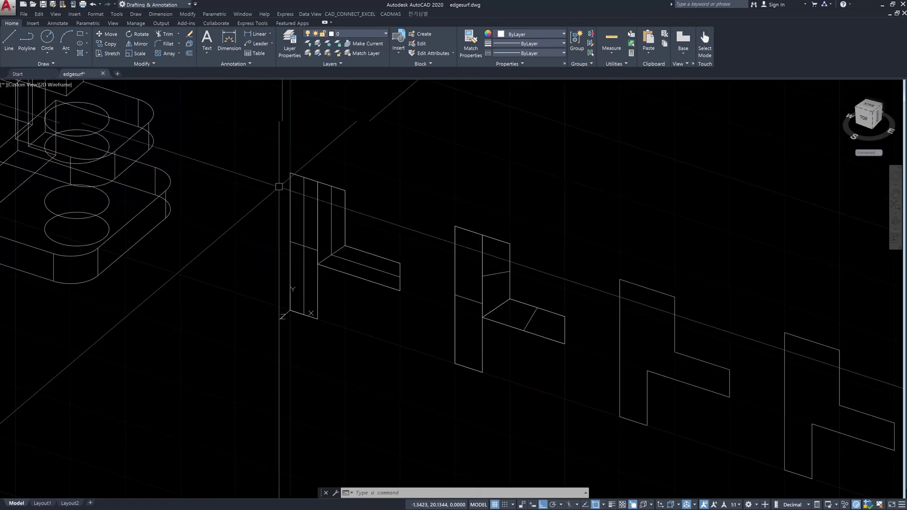
{"action": "left_click", "coordinate": [272, 146]}
{"action": "left_click", "coordinate": [412, 348]}
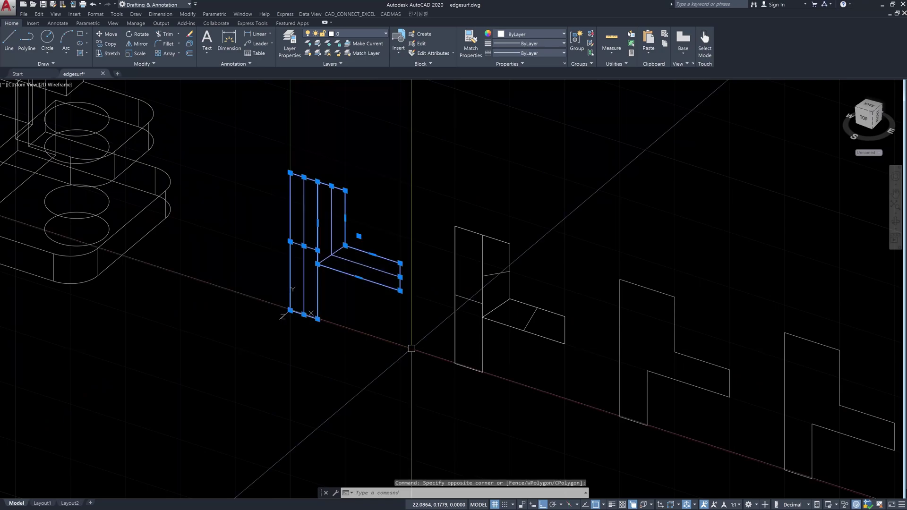
{"action": "key", "text": "Delete"}
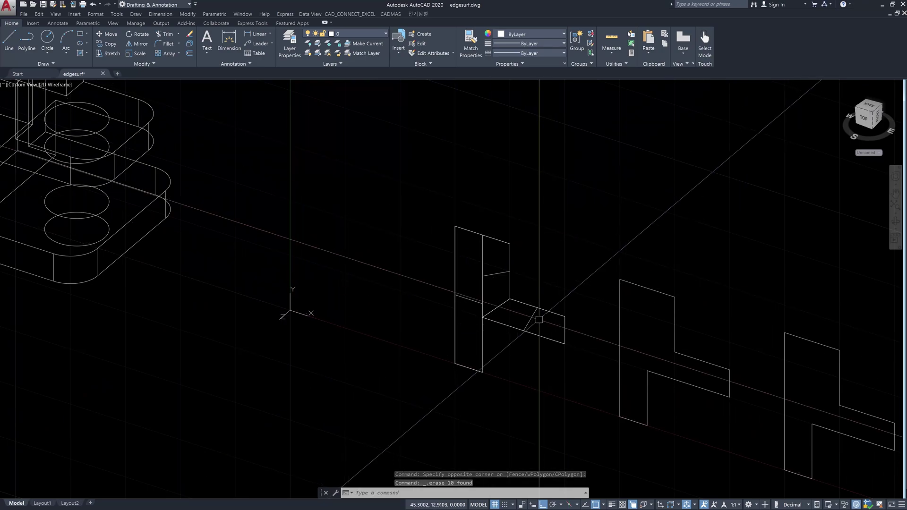
{"action": "middle_click_drag", "start_coordinate": [525, 318], "coordinate": [440, 297]}
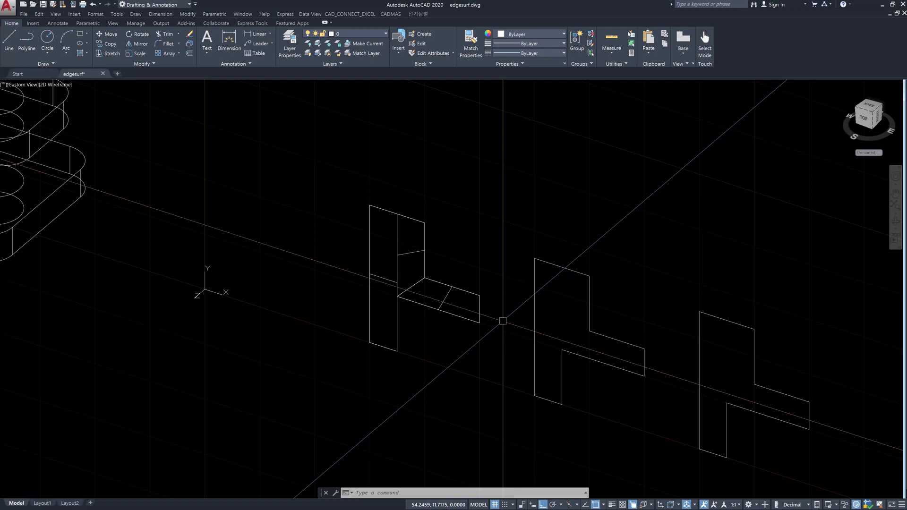
{"action": "scroll", "coordinate": [536, 320], "scroll_direction": "up", "scroll_amount": 3}
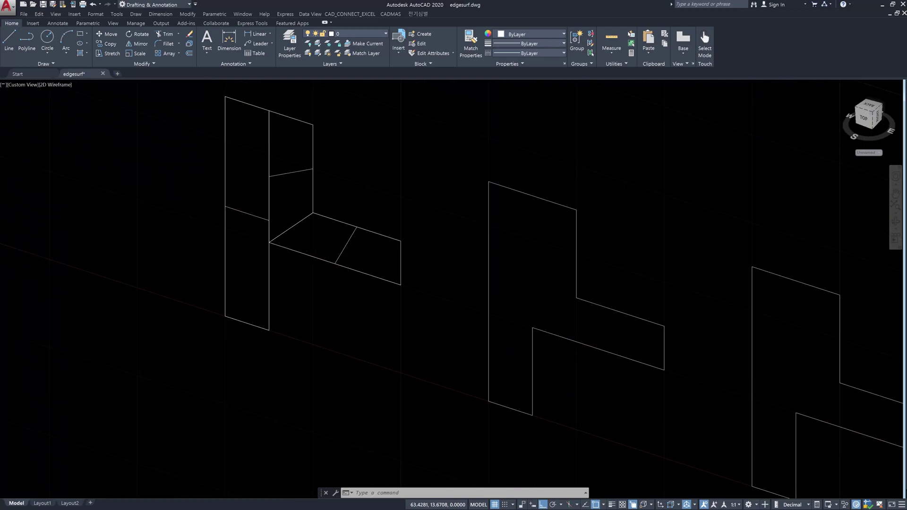
{"action": "key", "text": "Escape"}
{"action": "key", "text": "Escape"}
{"action": "key", "text": "Escape"}
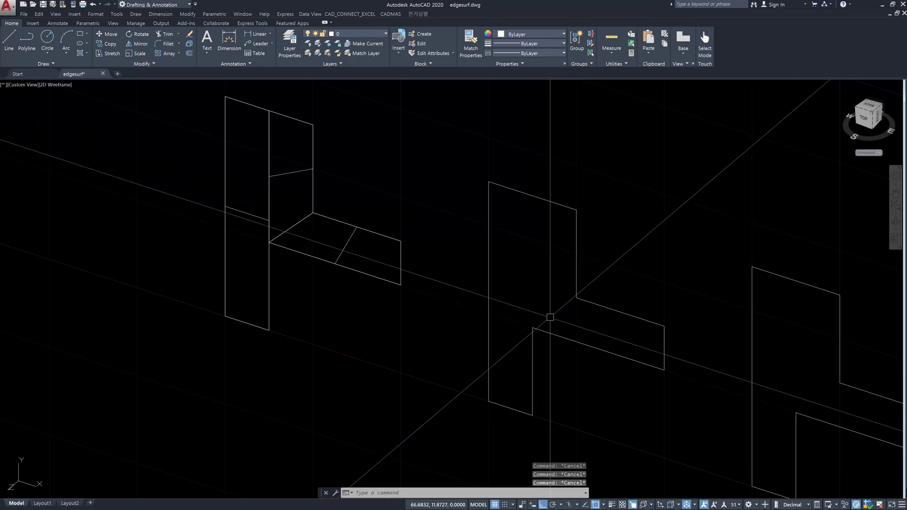
{"action": "type", "text": "ec"}
{"action": "key", "text": "Return"}
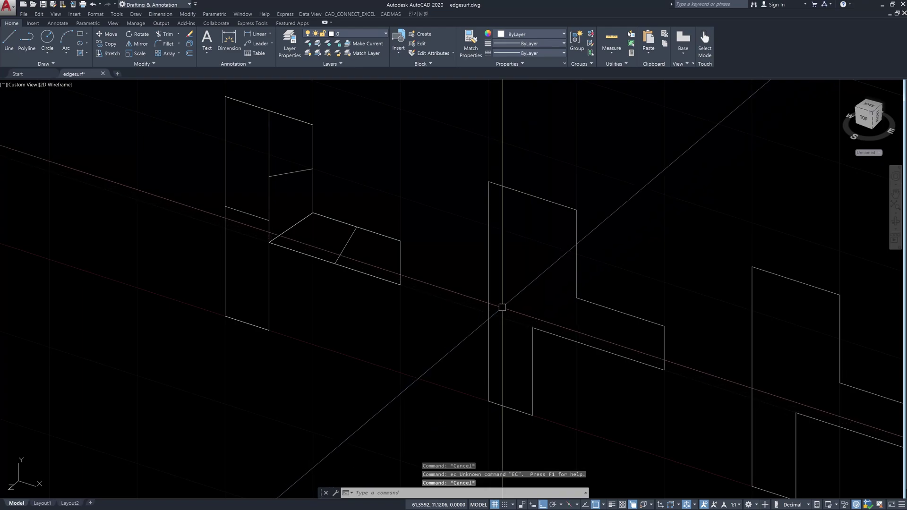
{"action": "key", "text": "Escape"}
{"action": "key", "text": "Escape"}
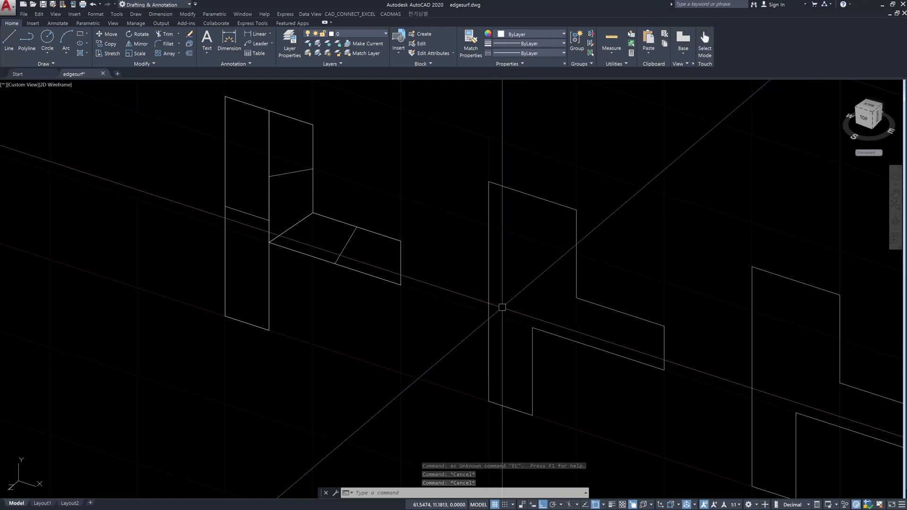
{"action": "key", "text": "Escape"}
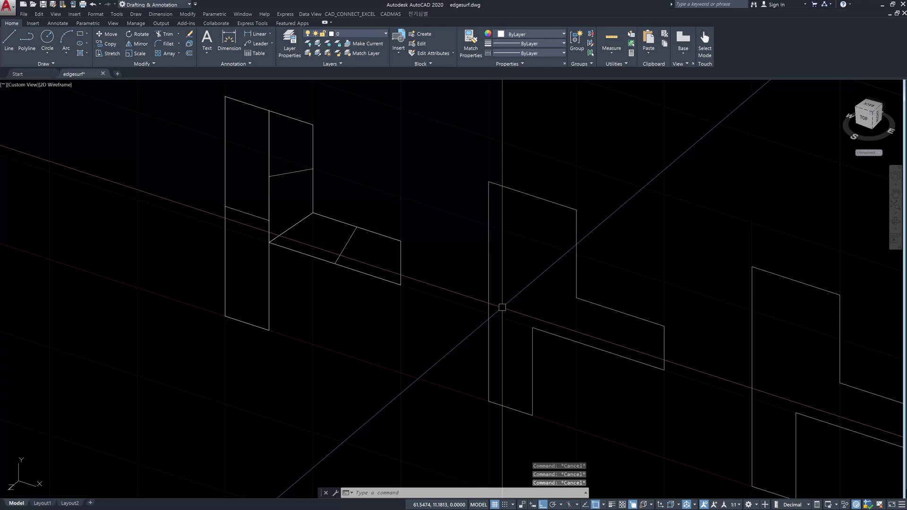
- Extend the upper and lower edges of the third outline's horizontal arm to its long outer vertical edge
{"action": "type", "text": "ex"}
{"action": "key", "text": "Return"}
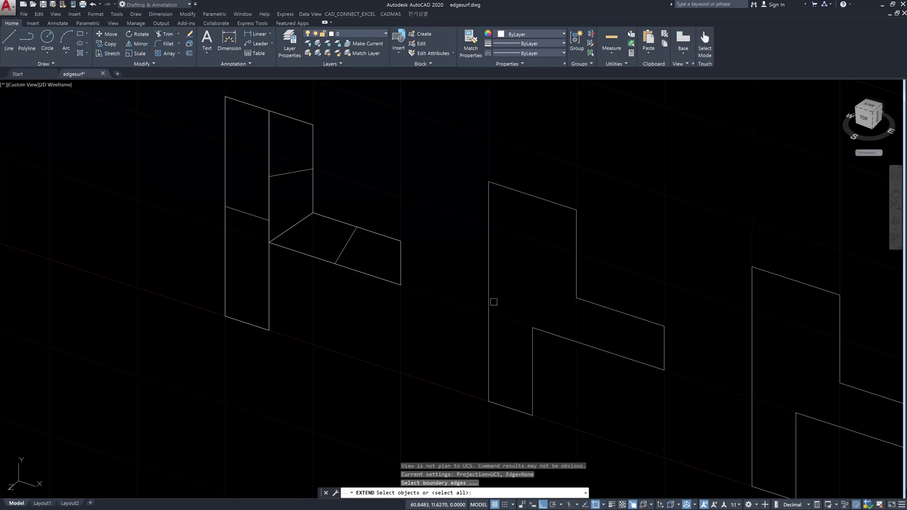
{"action": "left_click", "coordinate": [494, 302]}
{"action": "key", "text": "Return"}
{"action": "left_click", "coordinate": [607, 368]}
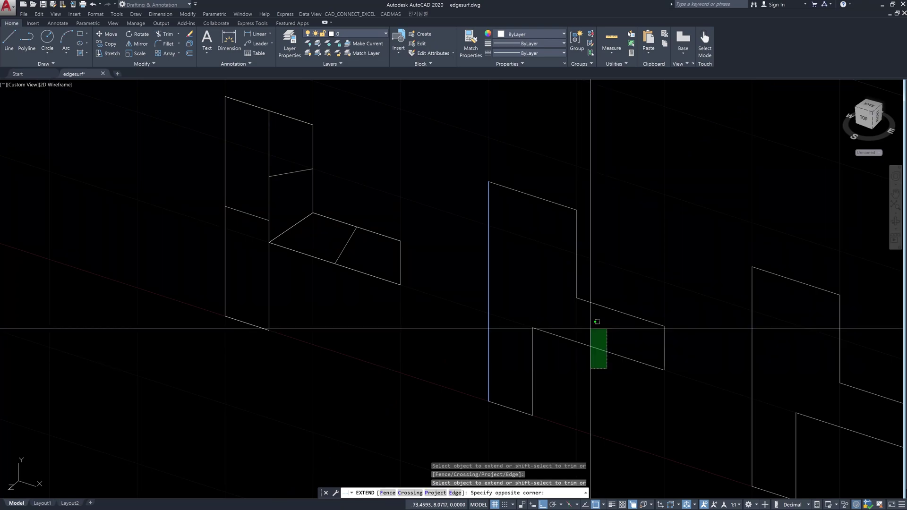
{"action": "left_click", "coordinate": [589, 283]}
{"action": "key", "text": "Escape"}
{"action": "key", "text": "Escape"}
{"action": "key", "text": "Escape"}
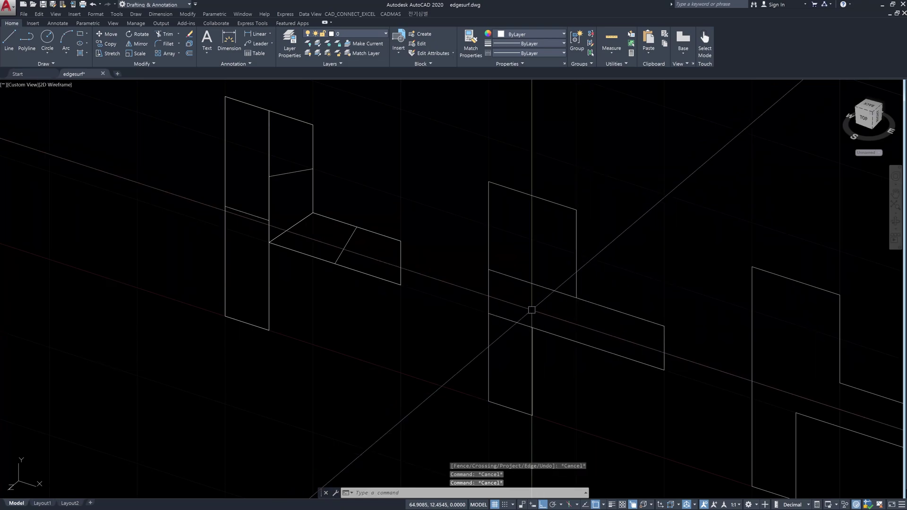
- Check the third outline's long vertical edge and the two extended arm edges by selecting them
{"action": "left_click", "coordinate": [487, 342]}
{"action": "left_click", "coordinate": [461, 332]}
{"action": "key", "text": "Escape"}
{"action": "key", "text": "Escape"}
{"action": "key", "text": "Escape"}
{"action": "left_click", "coordinate": [597, 357]}
{"action": "left_click", "coordinate": [579, 330]}
{"action": "key", "text": "Escape"}
{"action": "key", "text": "Escape"}
{"action": "key", "text": "Escape"}
{"action": "left_click", "coordinate": [607, 321]}
{"action": "left_click", "coordinate": [600, 263]}
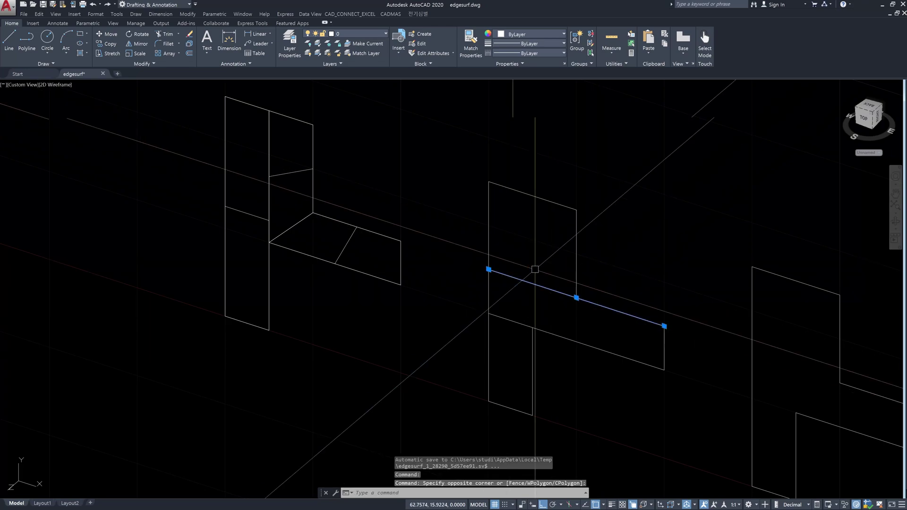
{"action": "key", "text": "Escape"}
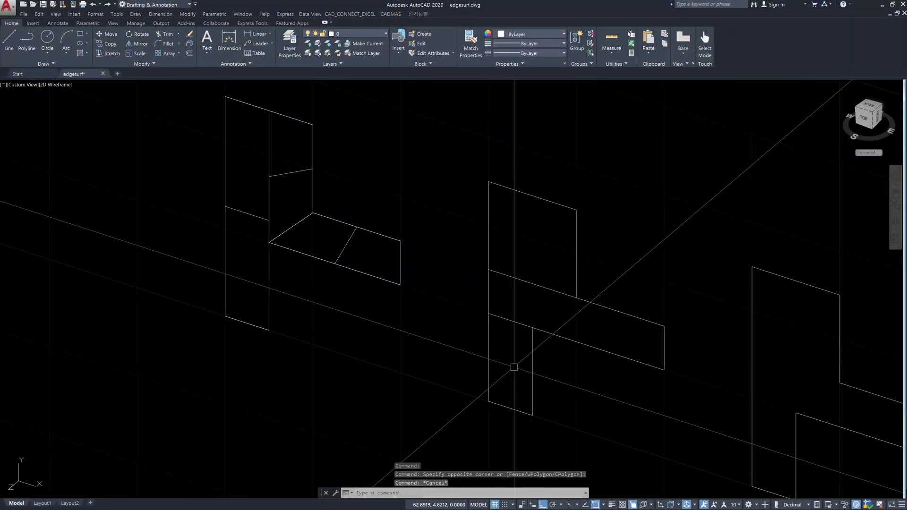
- Cover the third outline's lower leg with a tabulated surface, using its inner vertical edge as path curve and its bottom edge as direction vector
{"action": "type", "text": "tab"}
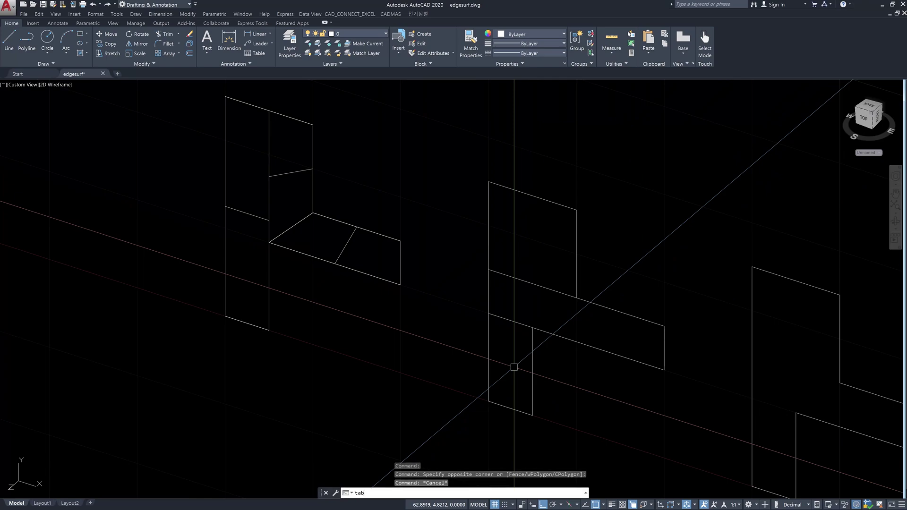
{"action": "type", "text": "surf"}
{"action": "key", "text": "Return"}
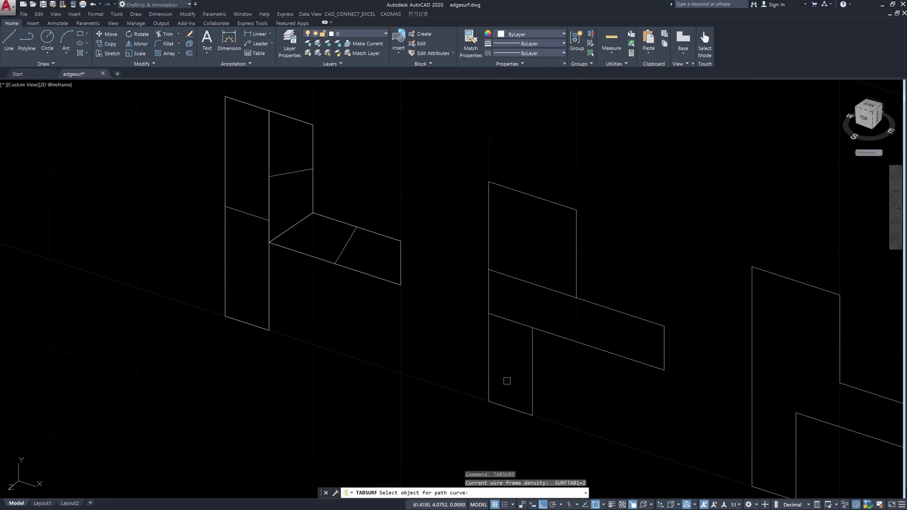
{"action": "left_click", "coordinate": [530, 407]}
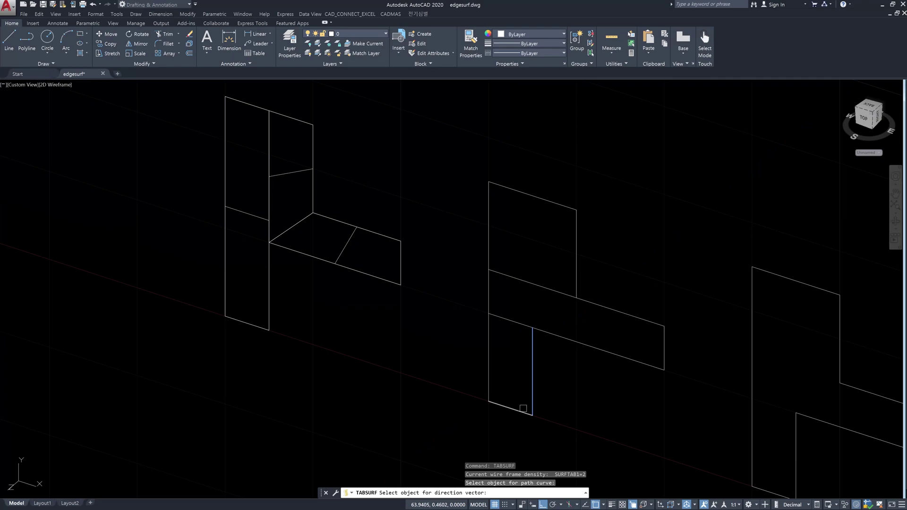
{"action": "key", "text": "Escape"}
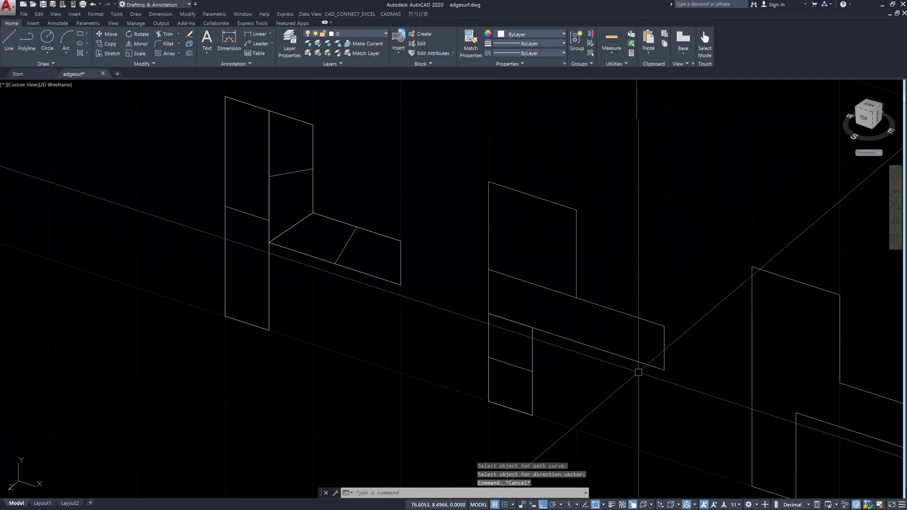
- Create a tabulated surface over the third outline's full horizontal arm from its lower long edge, directed along the short end edge
{"action": "key", "text": "Return"}
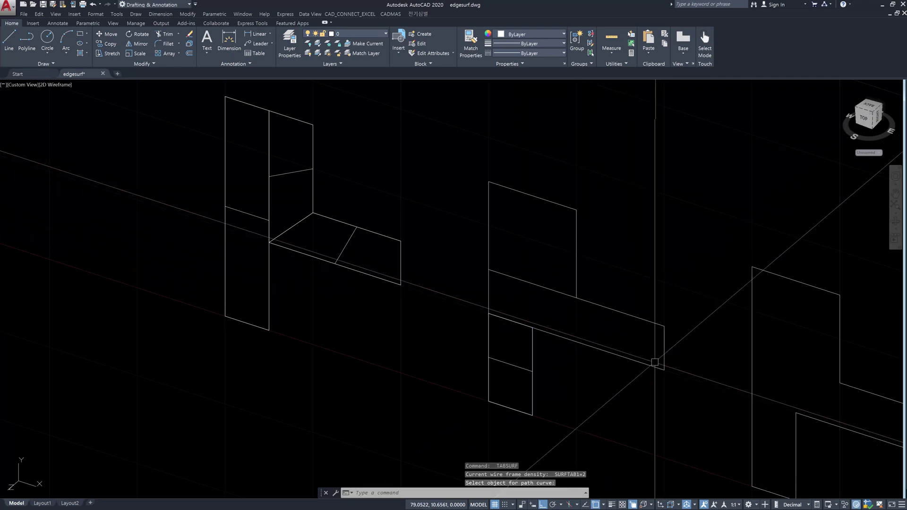
{"action": "left_click", "coordinate": [645, 363]}
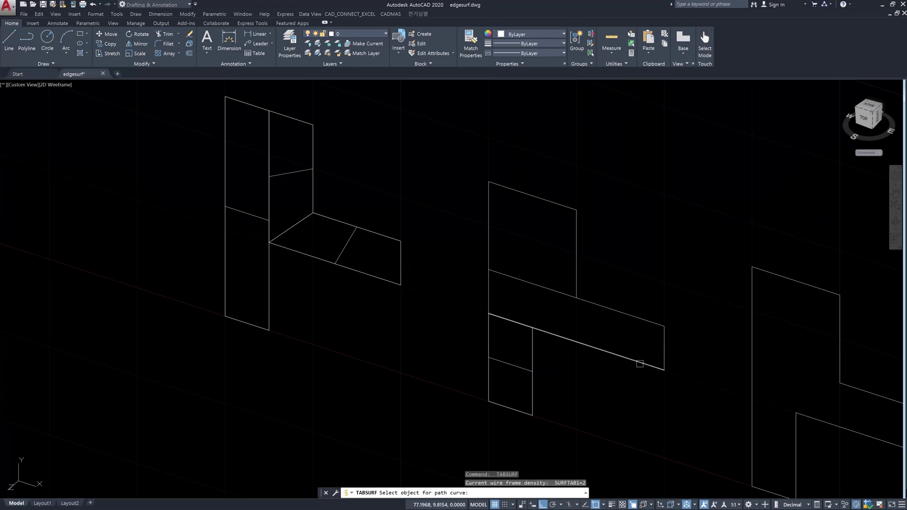
{"action": "left_click", "coordinate": [663, 356]}
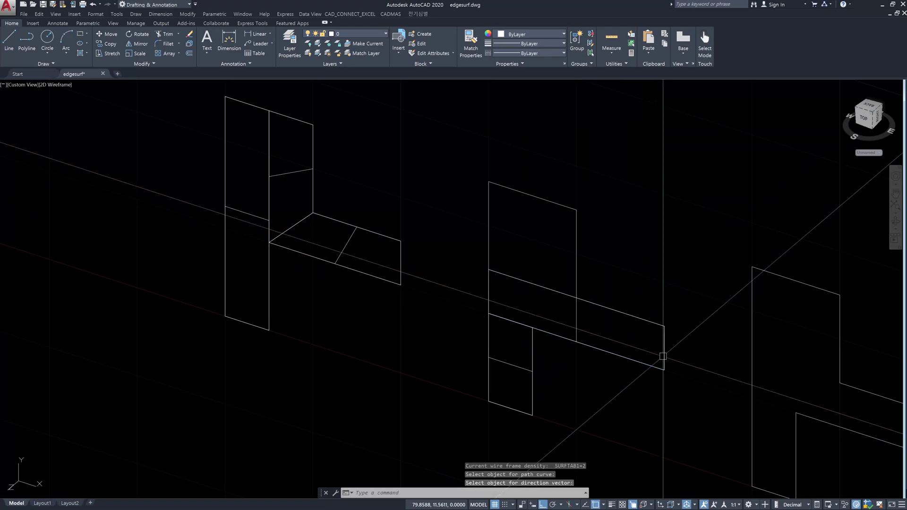
{"action": "key", "text": "Escape"}
- Fill the third outline's upper block with a tabulated surface from its top edge, directed along the adjacent vertical edge
{"action": "key", "text": "Return"}
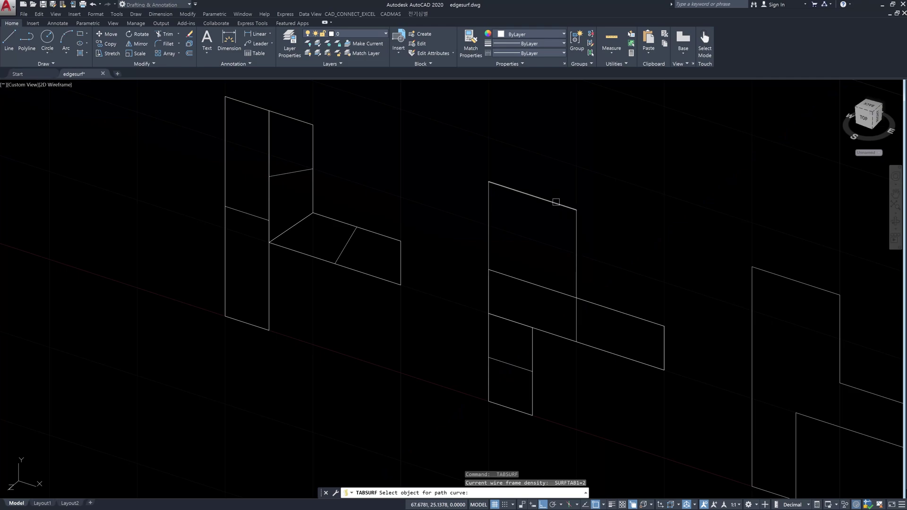
{"action": "left_click", "coordinate": [577, 273]}
{"action": "key", "text": "Escape"}
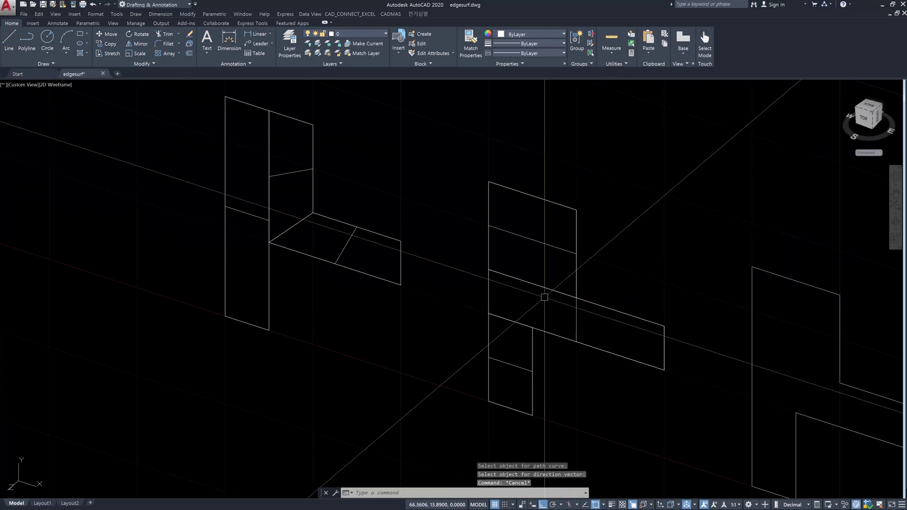
- Preview the surfaces in the Conceptual visual style, and undo the style change
{"action": "type", "text": "vs"}
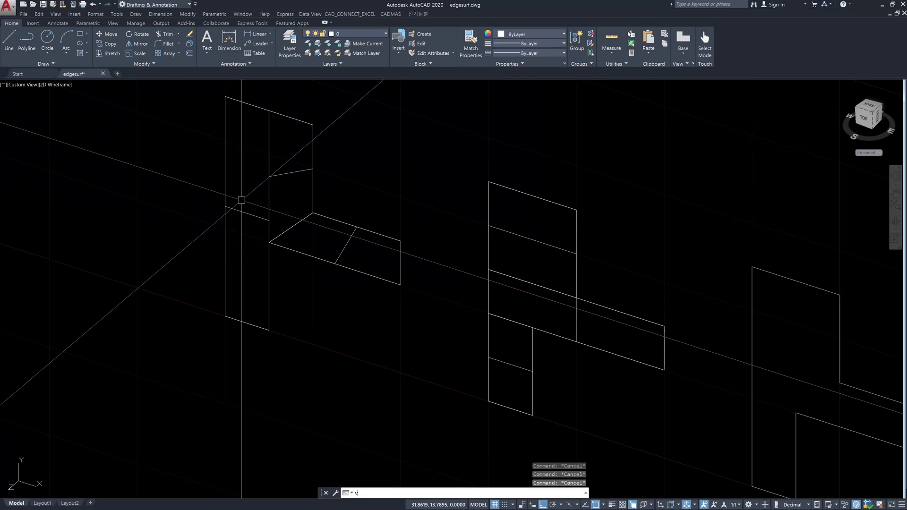
{"action": "key", "text": "Return"}
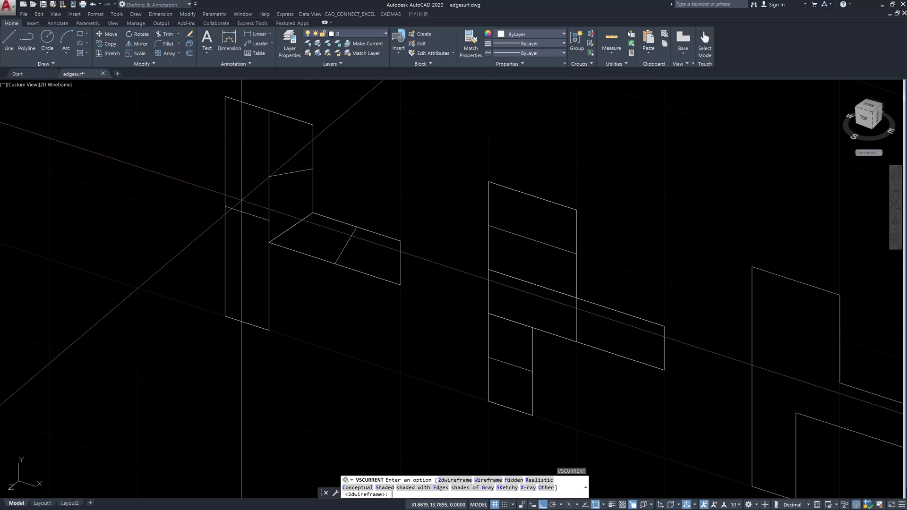
{"action": "type", "text": "c"}
{"action": "key", "text": "Return"}
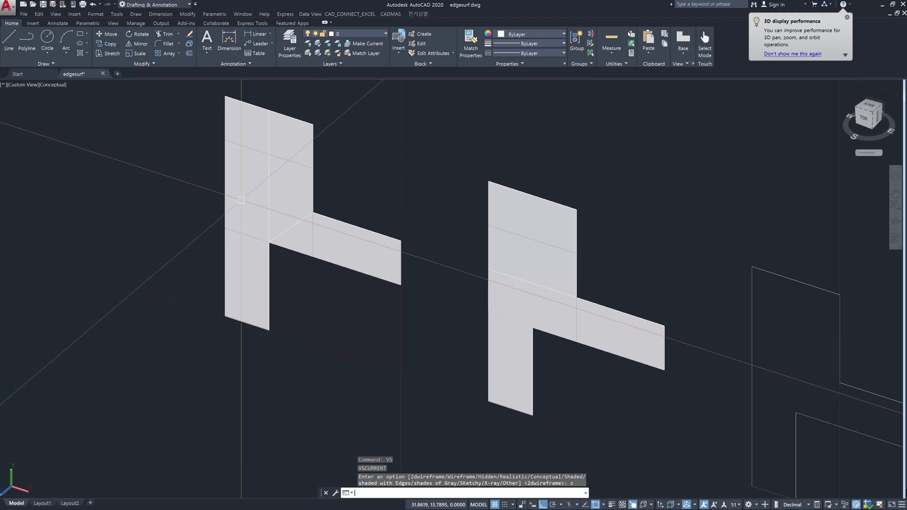
{"action": "key", "text": "ctrl+z"}
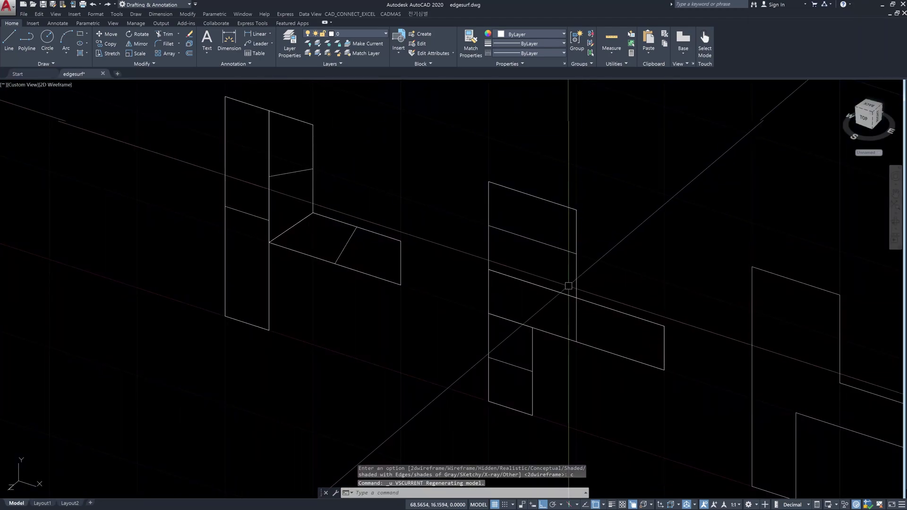
- Inspect the third outline's arm and upper block surfaces and the second outline's arm surface by selecting them
{"action": "left_click", "coordinate": [595, 316]}
{"action": "left_click", "coordinate": [563, 320]}
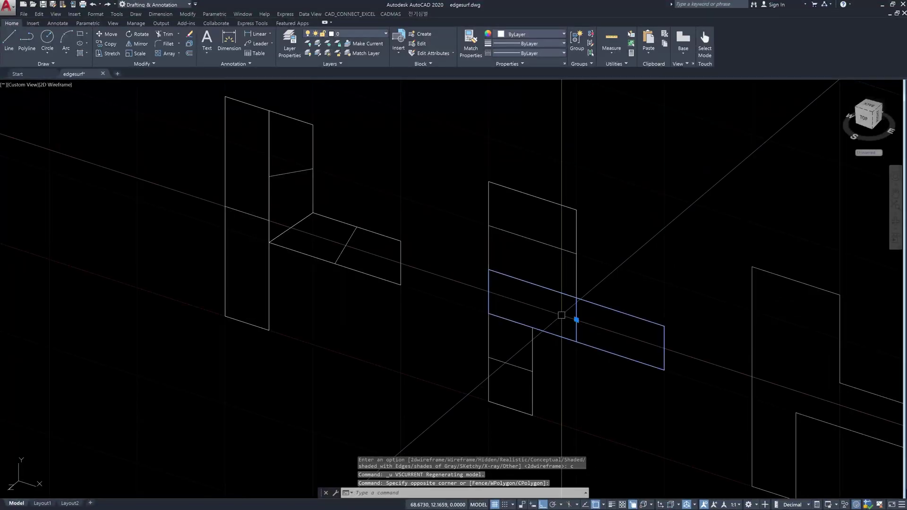
{"action": "left_click", "coordinate": [563, 257]}
{"action": "left_click", "coordinate": [542, 233]}
{"action": "key", "text": "Escape"}
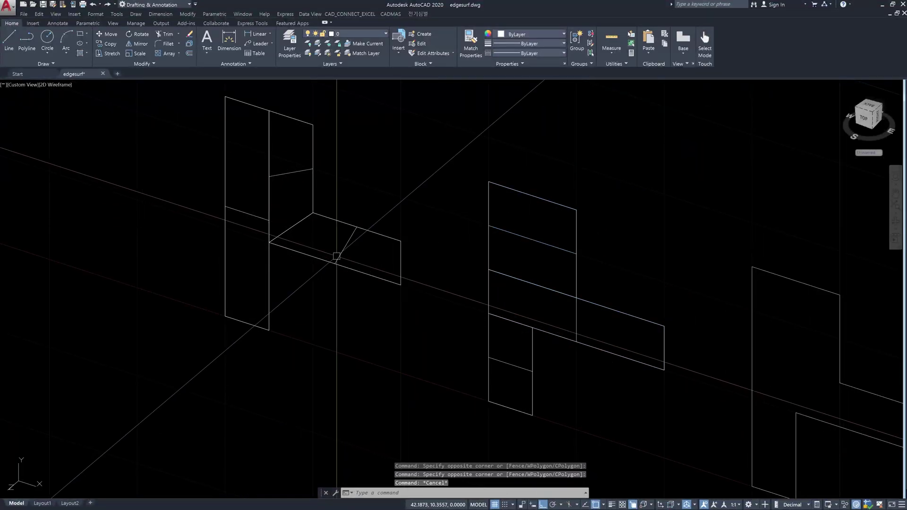
{"action": "left_click", "coordinate": [337, 240]}
{"action": "left_click", "coordinate": [294, 259]}
{"action": "key", "text": "Escape"}
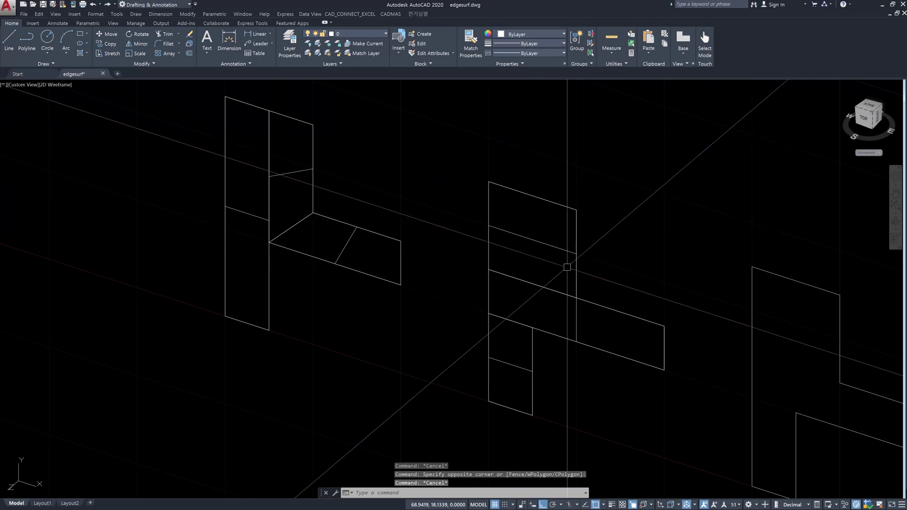
- Compare how the second and third outlines are divided into surfaces by selecting their parts in groups
{"action": "left_click", "coordinate": [348, 317]}
{"action": "left_click", "coordinate": [231, 191]}
{"action": "left_click", "coordinate": [598, 348]}
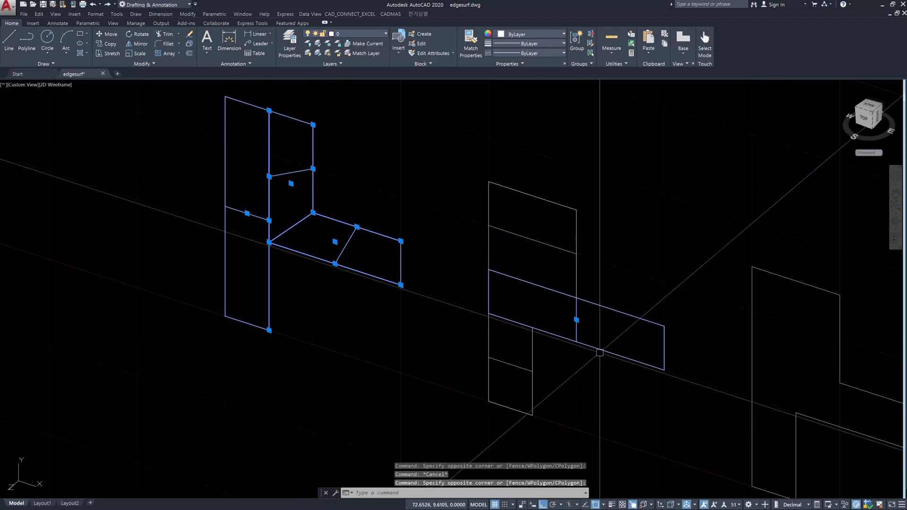
{"action": "key", "text": "Escape"}
{"action": "key", "text": "Escape"}
{"action": "left_click", "coordinate": [597, 370]}
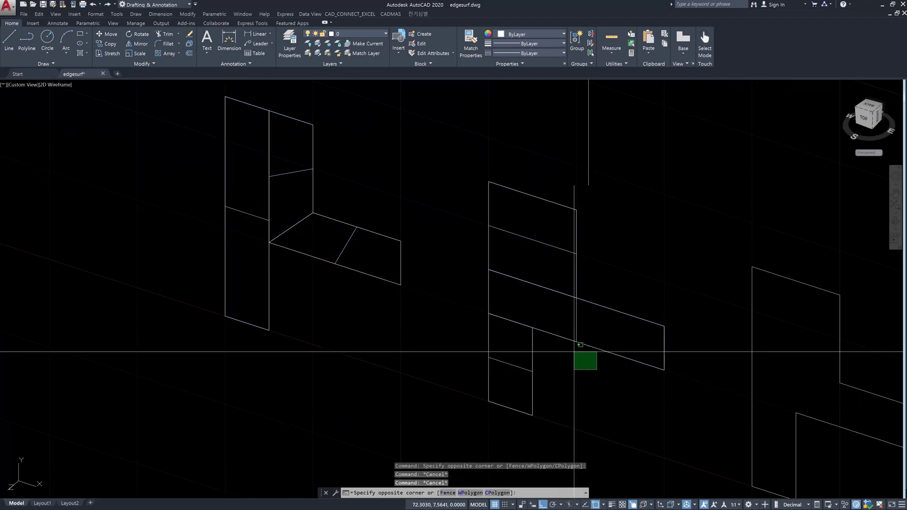
{"action": "left_click", "coordinate": [488, 270]}
{"action": "key", "text": "Escape"}
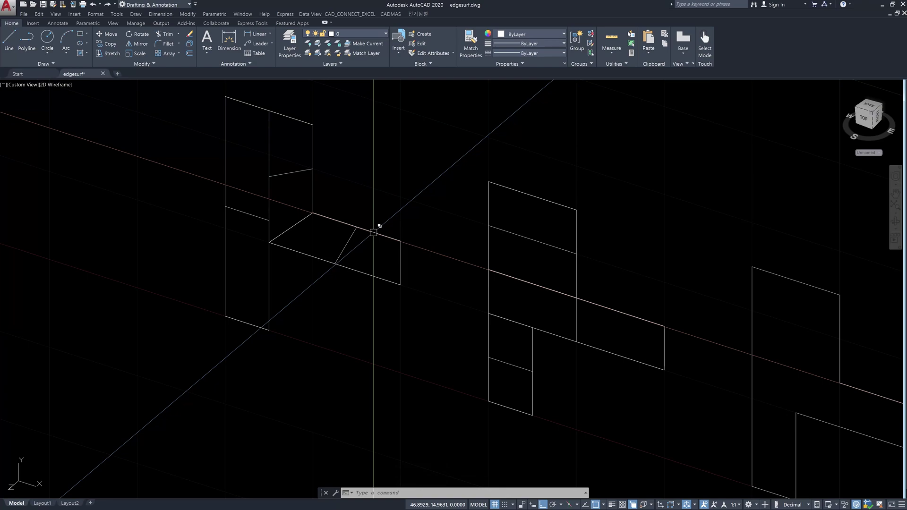
{"action": "left_click", "coordinate": [384, 302]}
{"action": "left_click", "coordinate": [200, 195]}
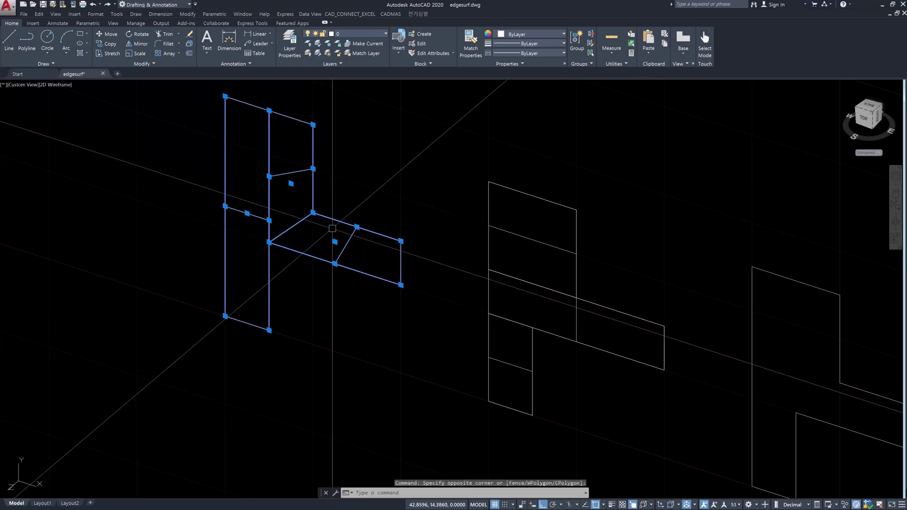
{"action": "key", "text": "Escape"}
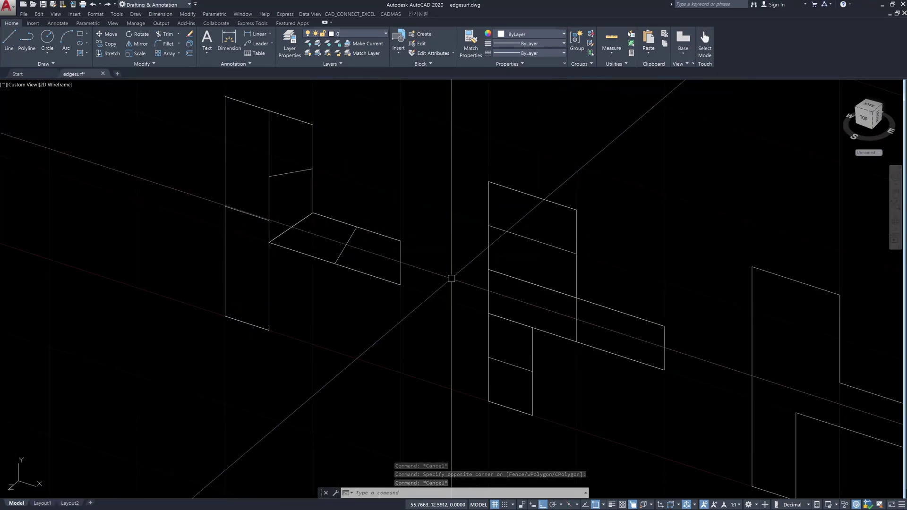
- Try a four-sided 3D face on the fourth outline through its two top corners and its two inner corners
{"action": "middle_click_drag", "start_coordinate": [595, 265], "coordinate": [449, 229]}
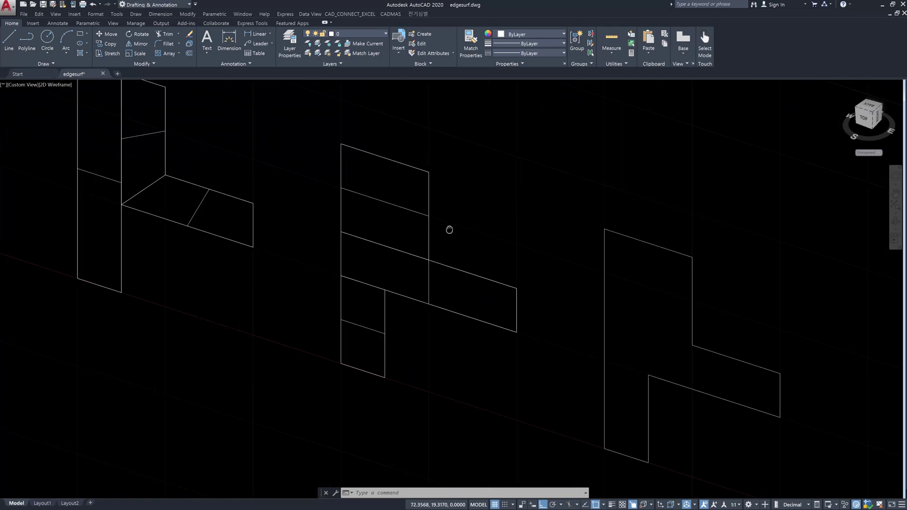
{"action": "scroll", "coordinate": [503, 243], "scroll_direction": "down", "scroll_amount": 2}
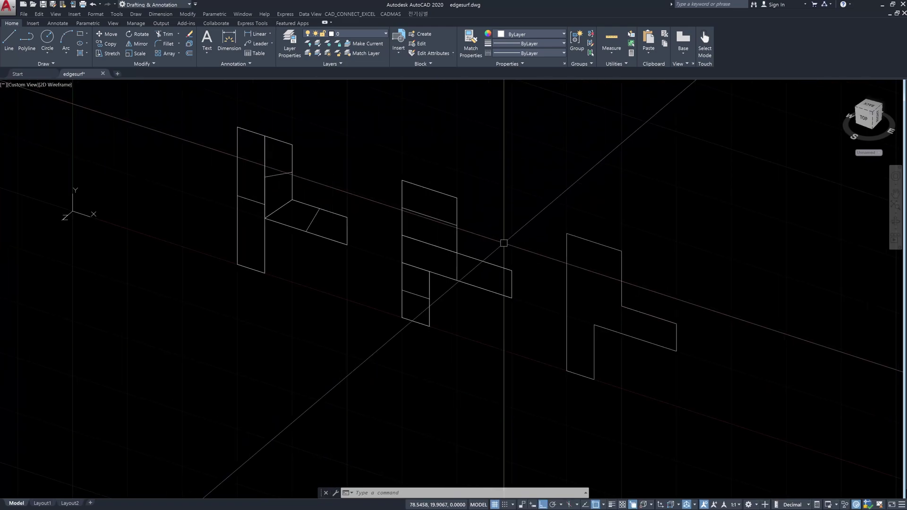
{"action": "scroll", "coordinate": [492, 265], "scroll_direction": "up", "scroll_amount": 2}
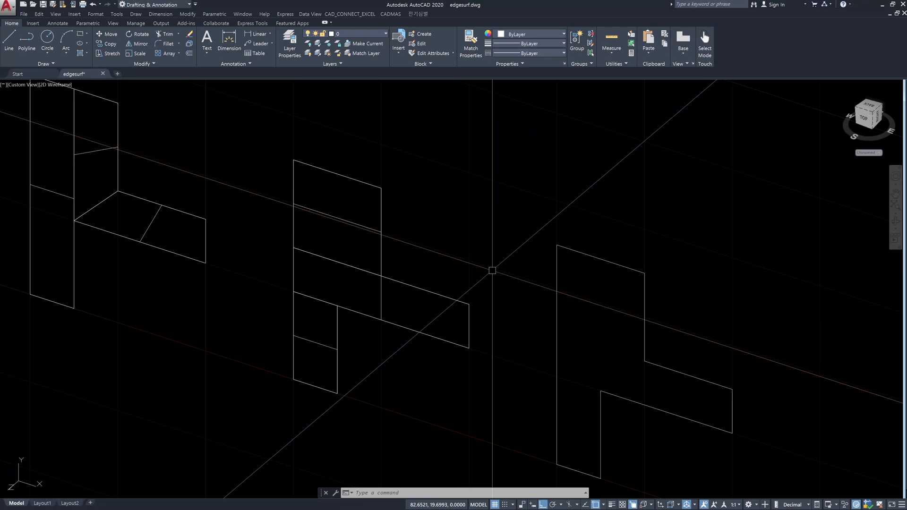
{"action": "middle_click_drag", "start_coordinate": [575, 304], "coordinate": [547, 260]}
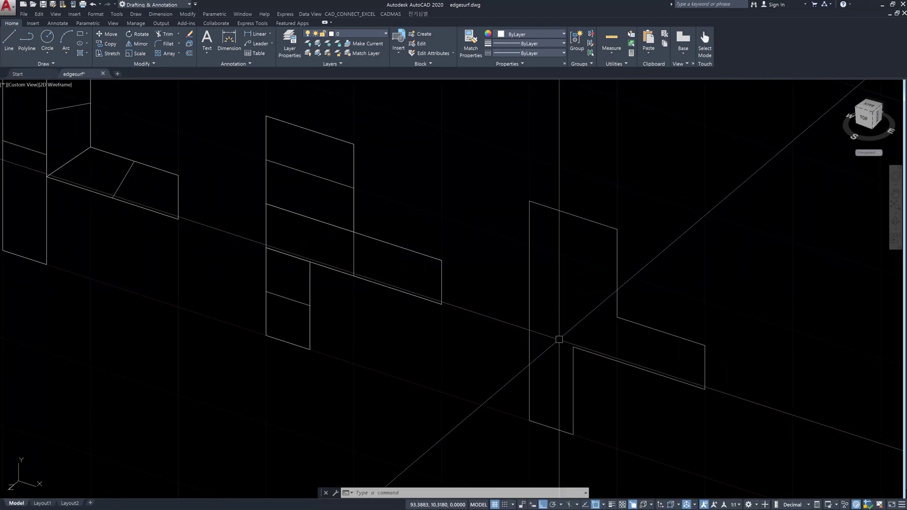
{"action": "key", "text": "Escape"}
{"action": "key", "text": "Escape"}
{"action": "key", "text": "Escape"}
{"action": "type", "text": "3"}
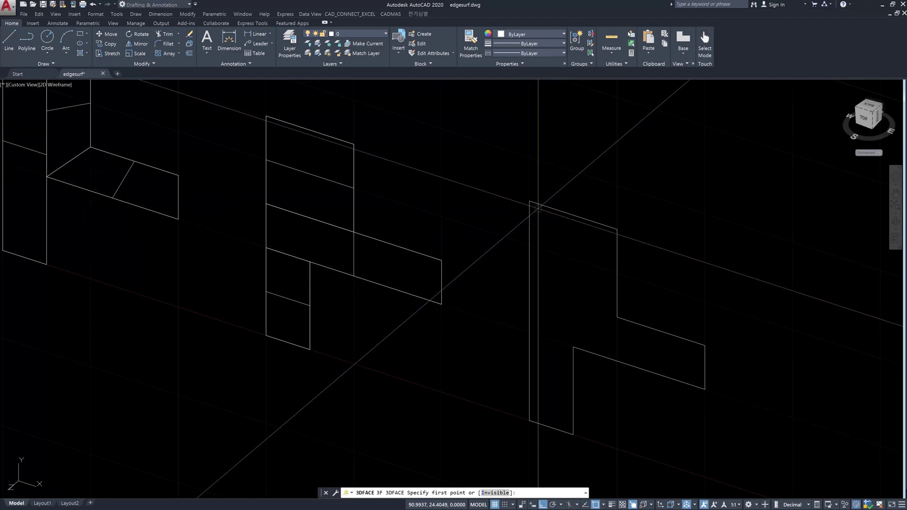
{"action": "left_click", "coordinate": [548, 203]}
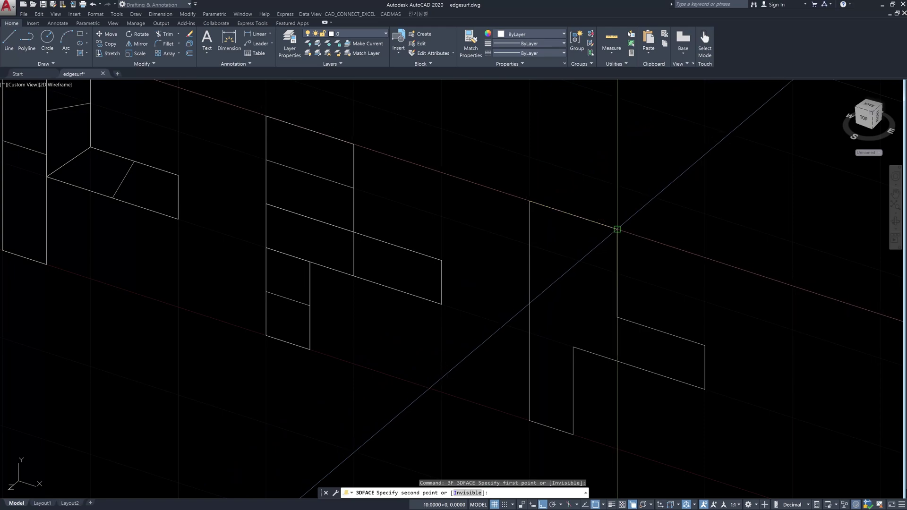
{"action": "left_click", "coordinate": [617, 229]}
{"action": "left_click", "coordinate": [617, 299]}
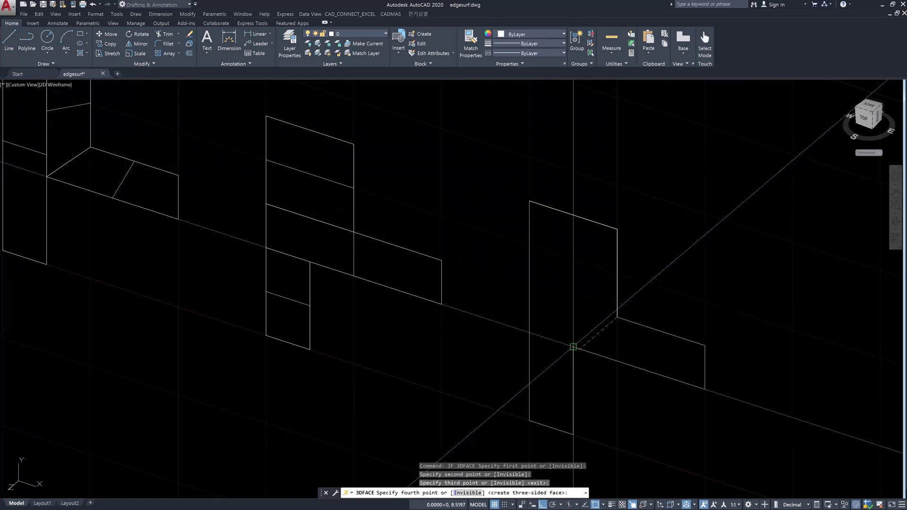
{"action": "left_click", "coordinate": [573, 347]}
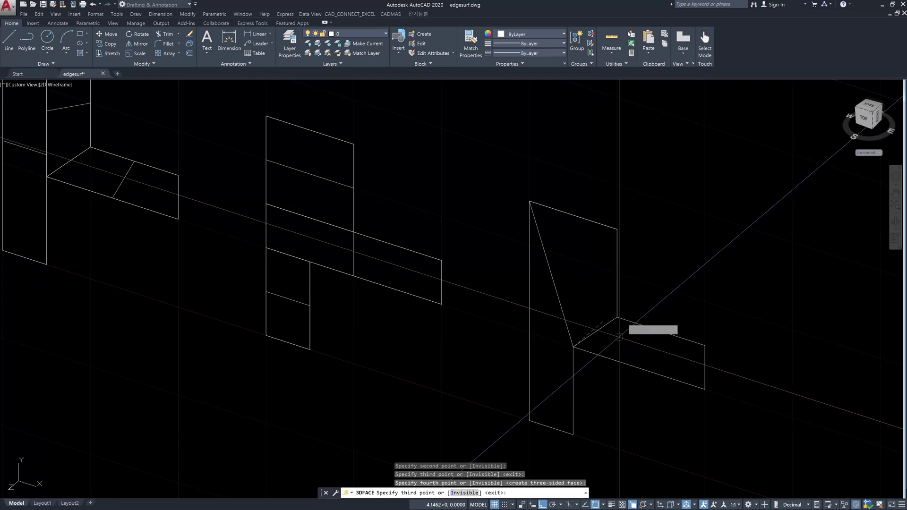
{"action": "key", "text": "Escape"}
{"action": "key", "text": "Escape"}
- Erase the trial 3D face from the fourth outline
{"action": "left_click", "coordinate": [605, 334]}
{"action": "left_click", "coordinate": [591, 321]}
{"action": "key", "text": "Delete"}
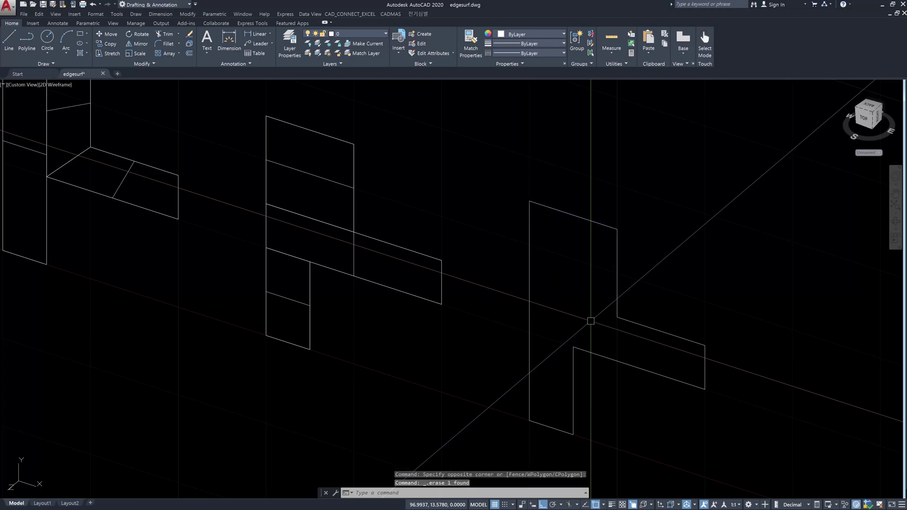
{"action": "type", "text": "3"}
{"action": "key", "text": "Escape"}
{"action": "key", "text": "Escape"}
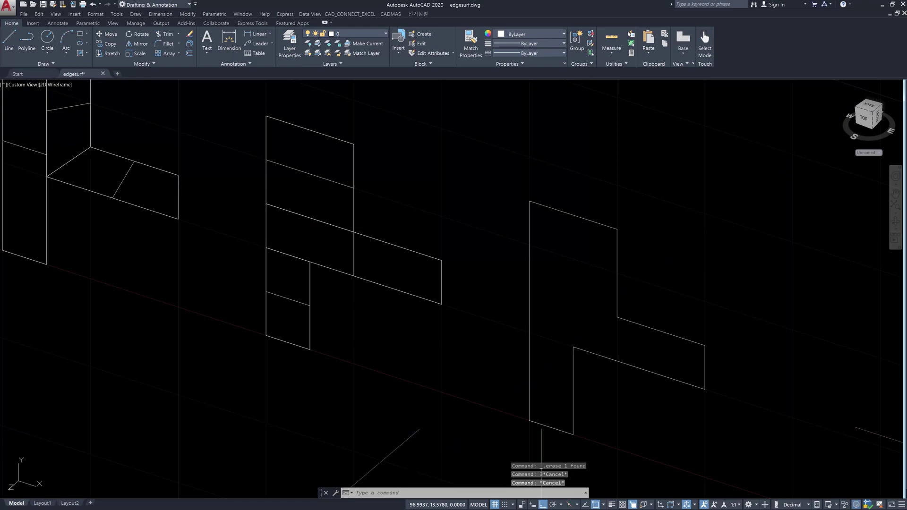
- Switch the viewport to the Conceptual visual style
{"action": "type", "text": "v"}
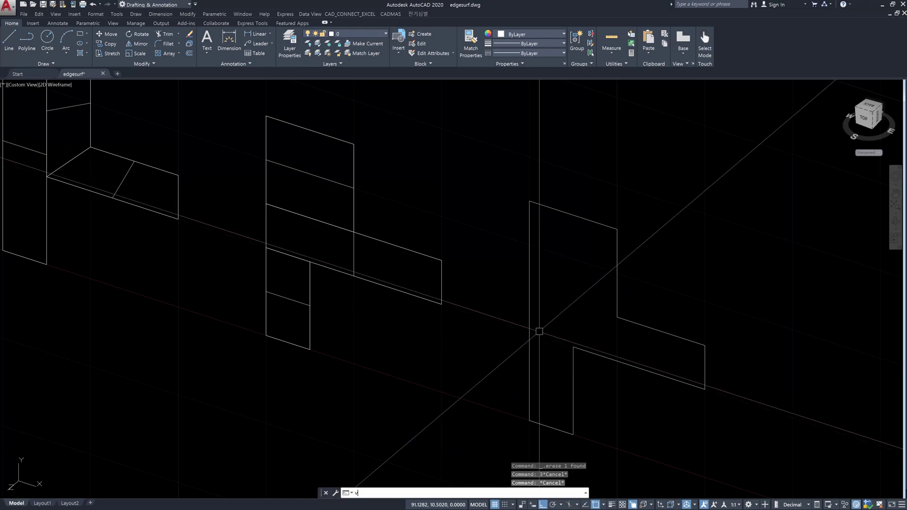
{"action": "key", "text": "Return"}
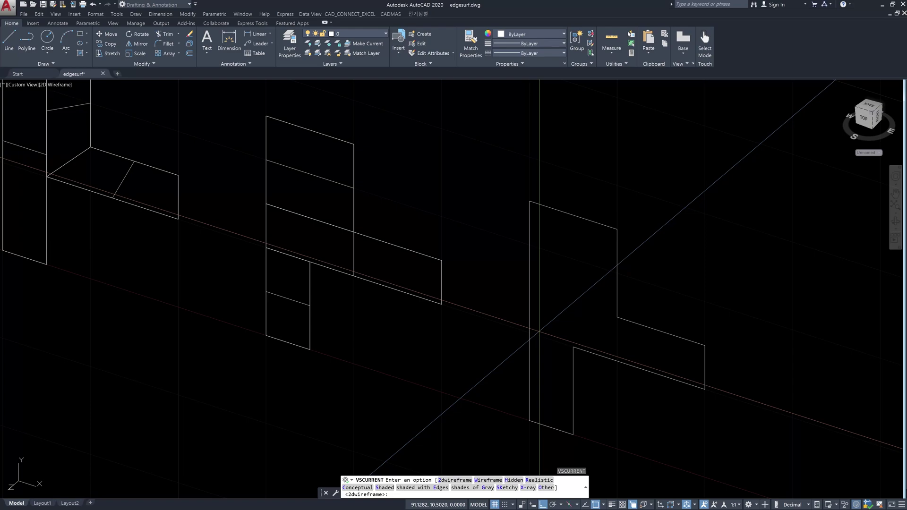
{"action": "type", "text": "c"}
{"action": "key", "text": "Return"}
{"action": "key", "text": "Escape"}
{"action": "key", "text": "Escape"}
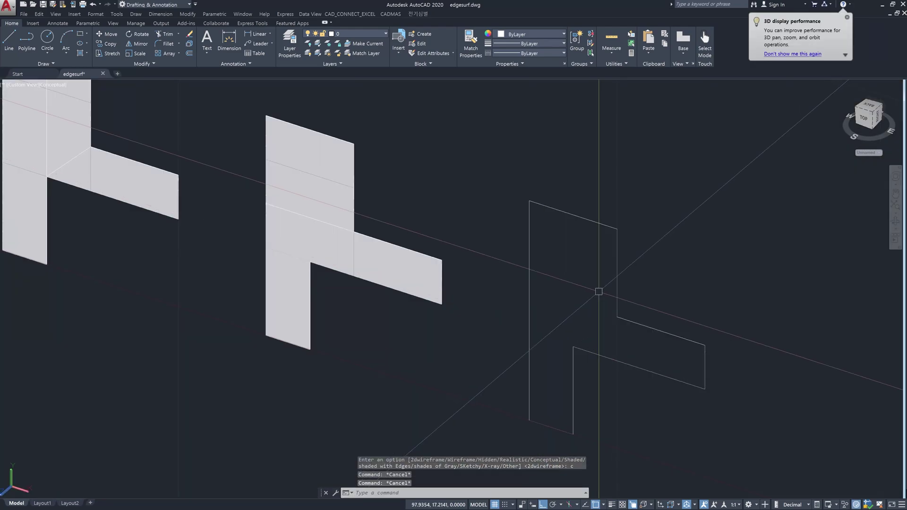
- Cover the fourth outline's upper block and leg with two connected four-sided 3D faces sharing a diagonal from its outer top corner to the lower inner corner
{"action": "type", "text": "3f"}
{"action": "key", "text": "Return"}
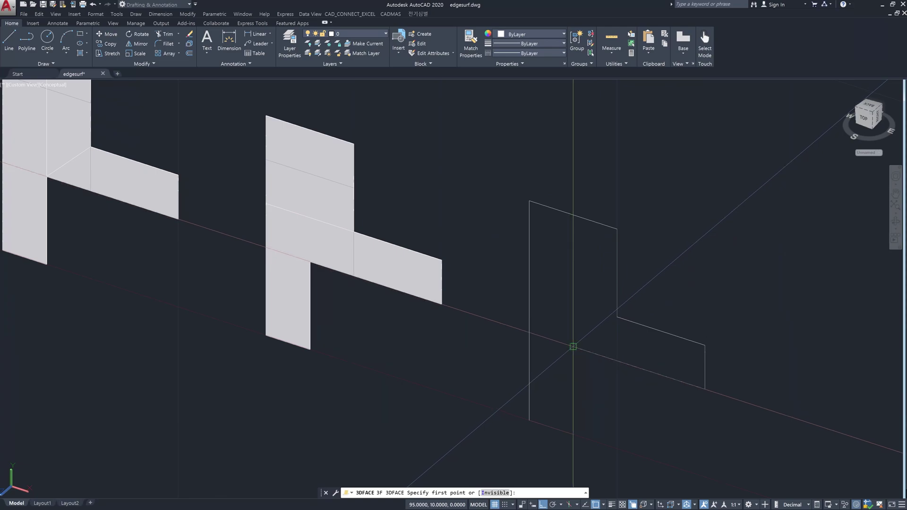
{"action": "left_click", "coordinate": [529, 200]}
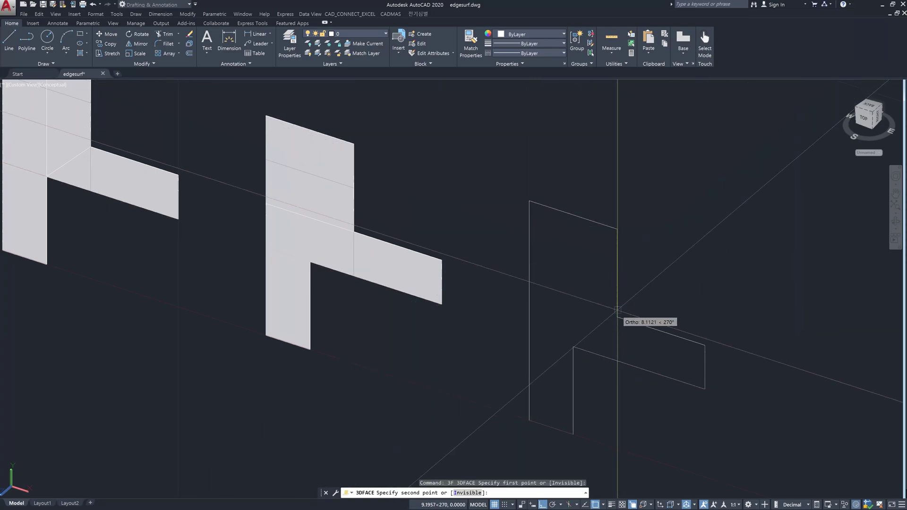
{"action": "left_click", "coordinate": [617, 317]}
{"action": "left_click", "coordinate": [574, 347]}
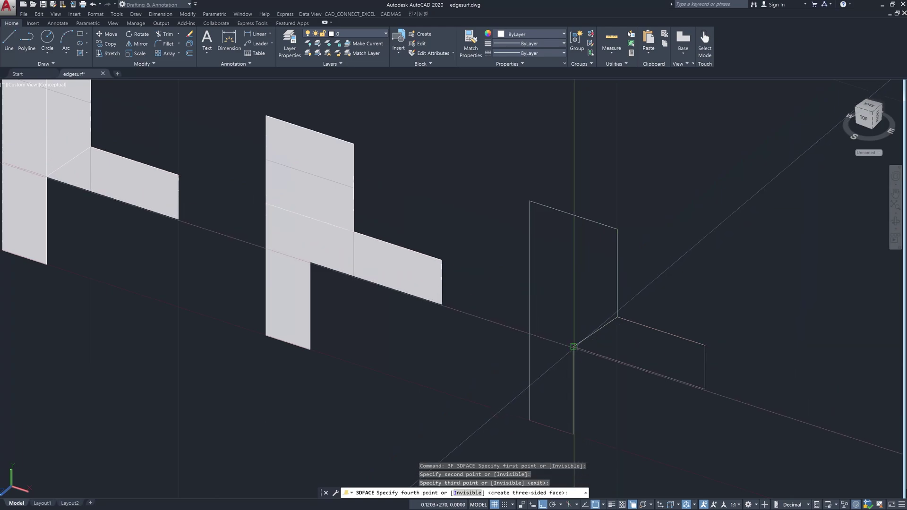
{"action": "left_click", "coordinate": [529, 201]}
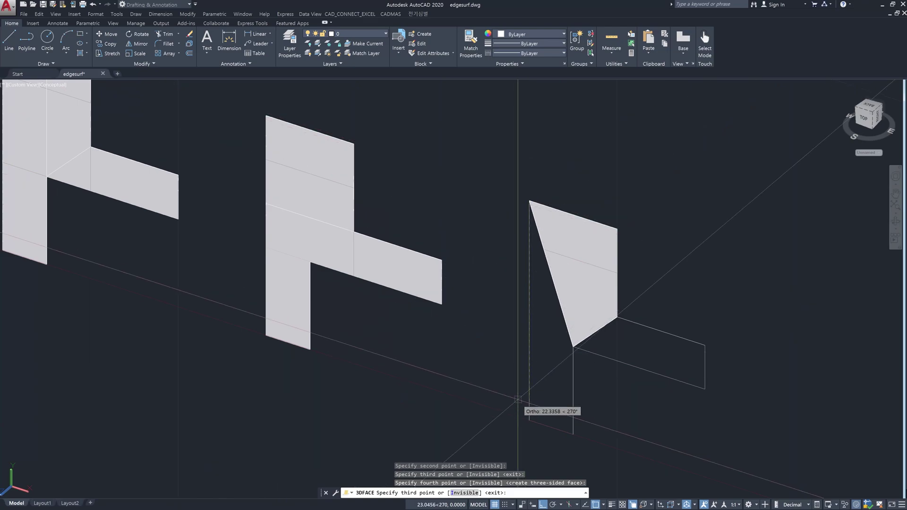
{"action": "left_click", "coordinate": [529, 420]}
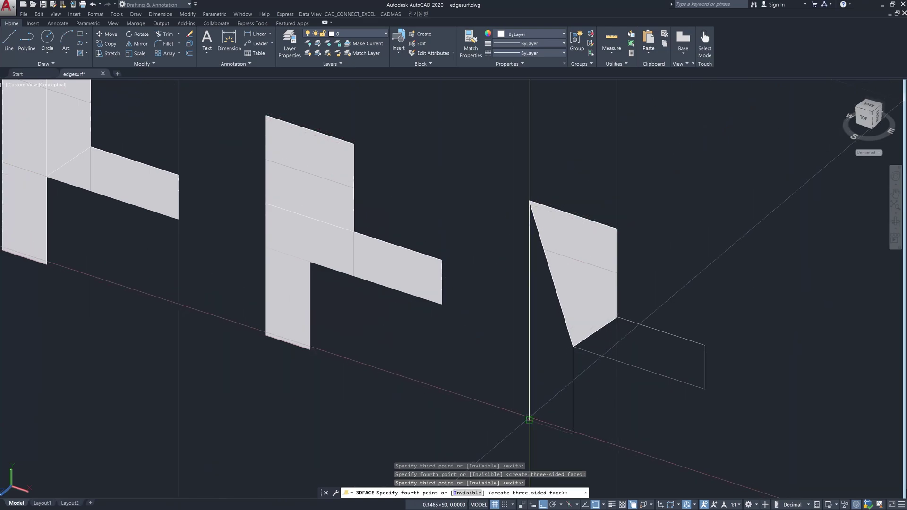
{"action": "left_click", "coordinate": [572, 434]}
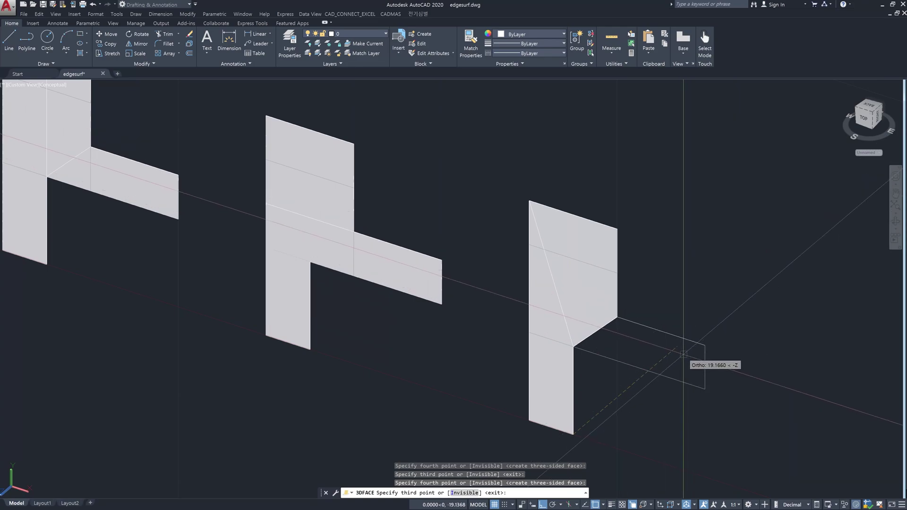
{"action": "key", "text": "Return"}
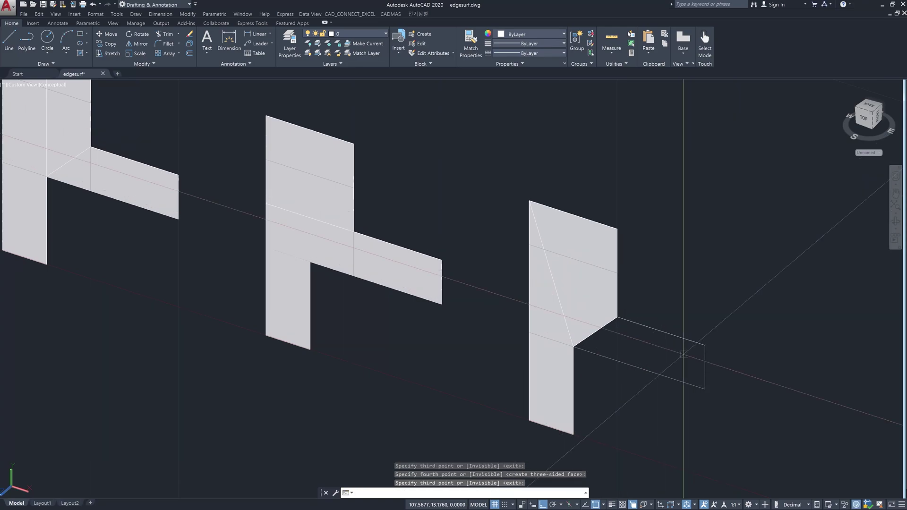
- Add a four-sided 3D face over the fourth outline's side arm, from the two inner corners to the arm's end
{"action": "key", "text": "Return"}
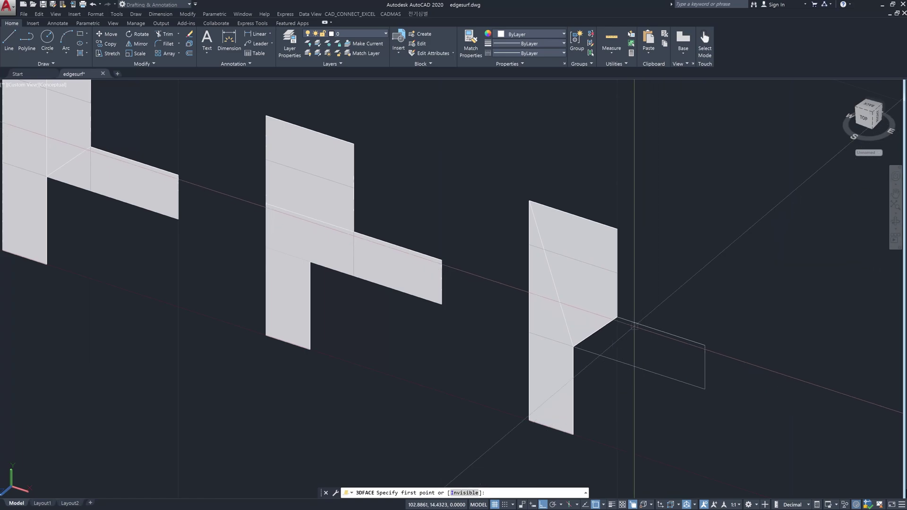
{"action": "left_click", "coordinate": [617, 316]}
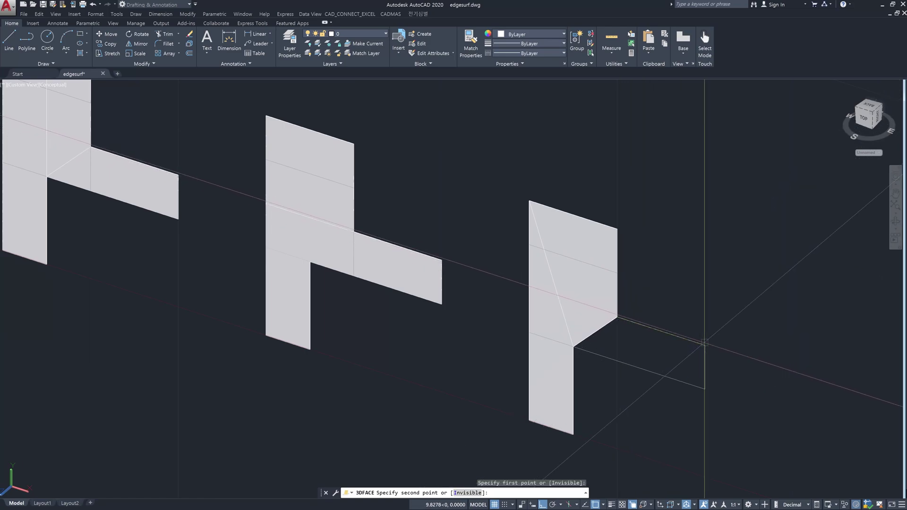
{"action": "left_click", "coordinate": [705, 345]}
{"action": "left_click", "coordinate": [705, 389]}
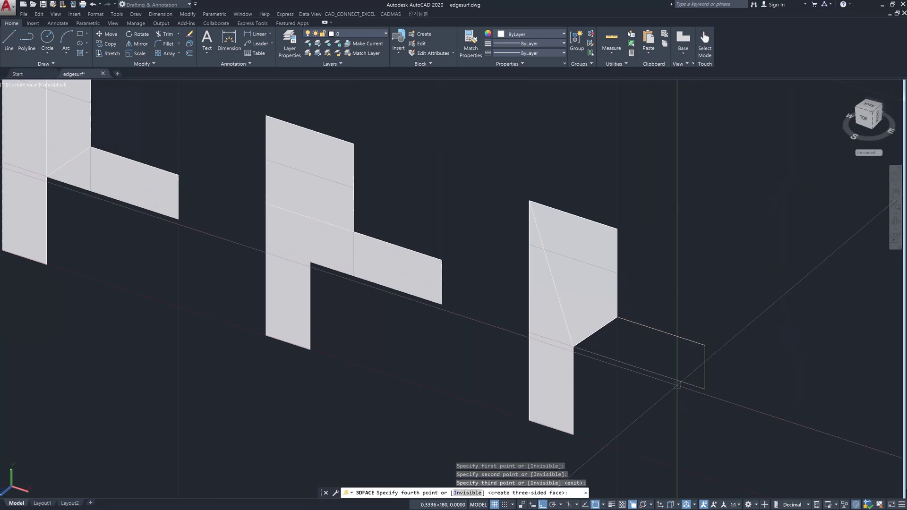
{"action": "left_click", "coordinate": [573, 347]}
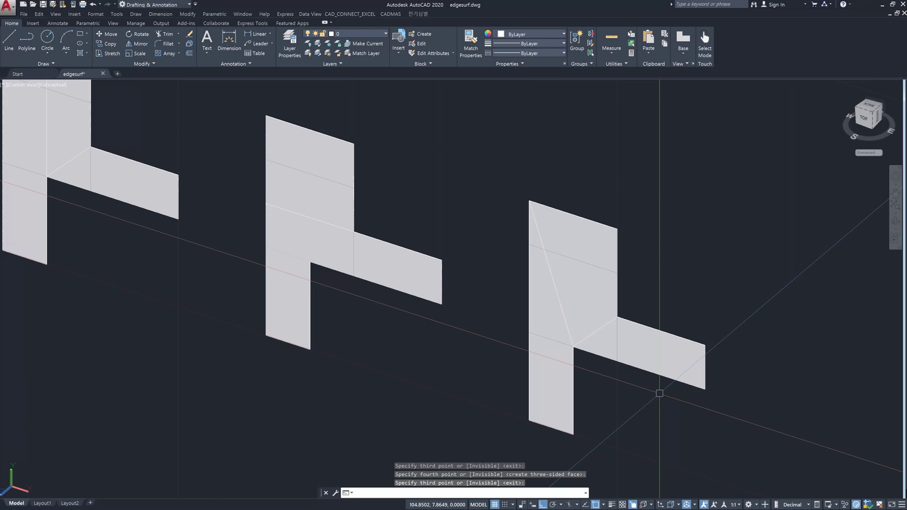
{"action": "key", "text": "Return"}
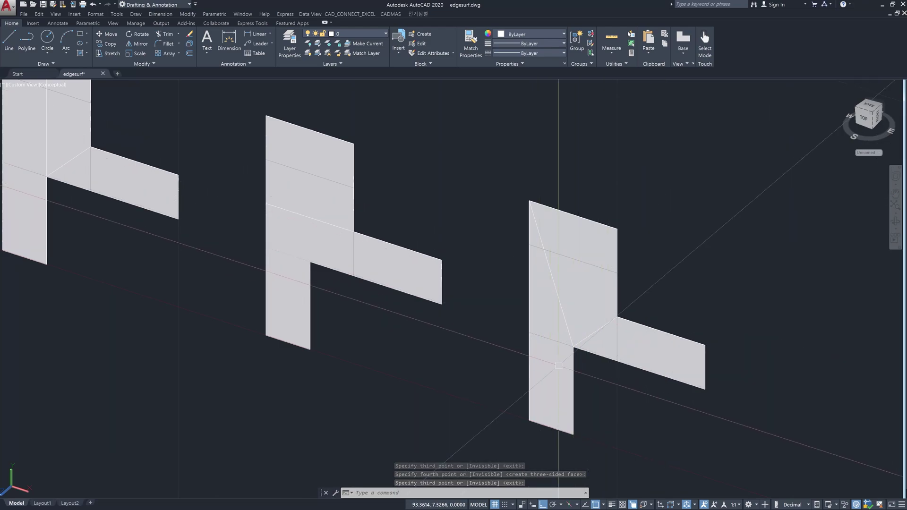
- Erase the second and third surfaced outlines, keeping only the fourth one
{"action": "scroll", "coordinate": [520, 336], "scroll_direction": "down", "scroll_amount": 3}
{"action": "key", "text": "Return"}
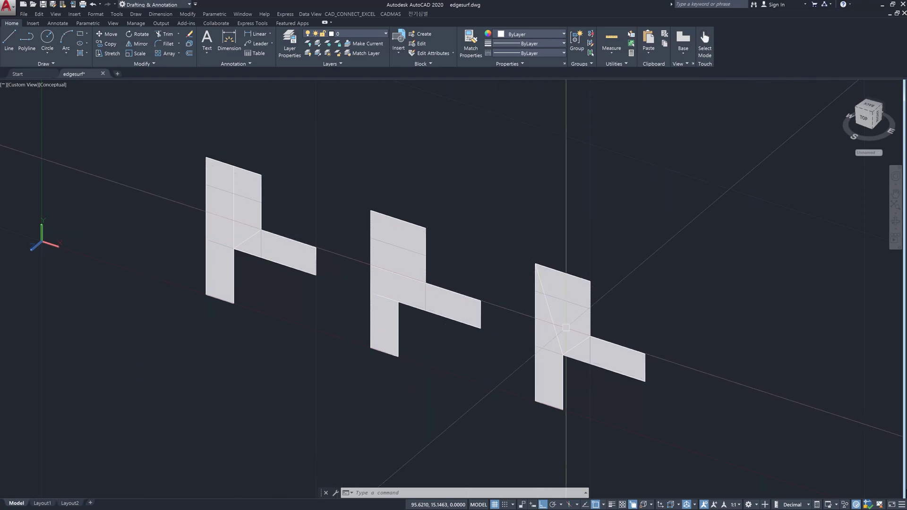
{"action": "scroll", "coordinate": [411, 324], "scroll_direction": "down", "scroll_amount": 3}
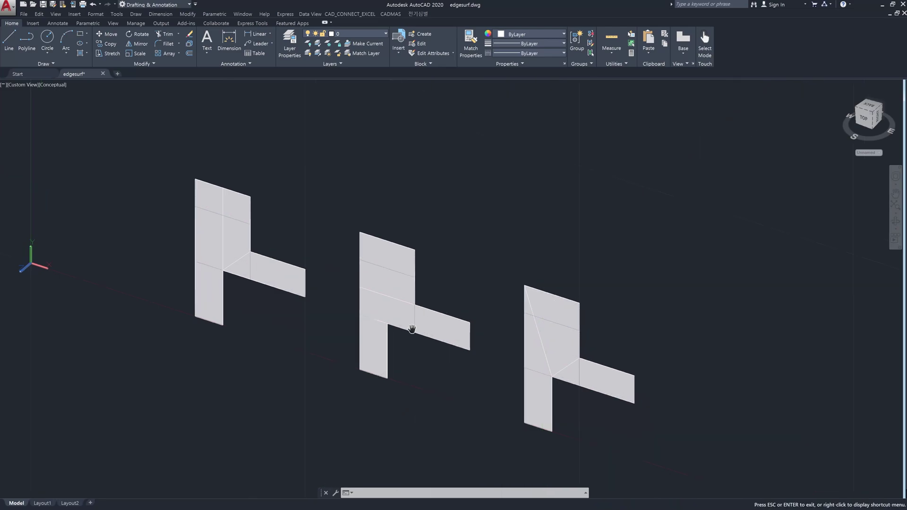
{"action": "left_click", "coordinate": [262, 219]}
{"action": "left_click", "coordinate": [453, 380]}
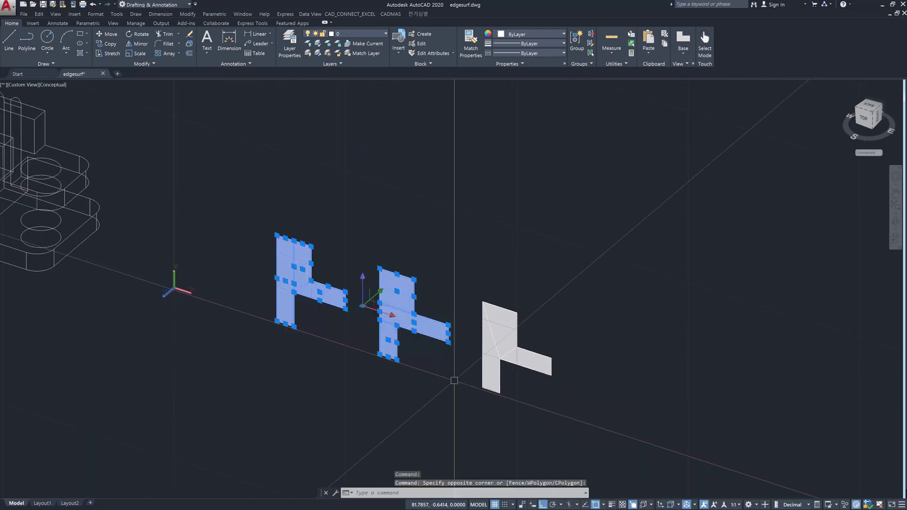
{"action": "key", "text": "Delete"}
- Copy the three 3D faces from their bottom outer corner onto the matching corner of the wireframe bracket's near side
{"action": "middle_click_drag", "start_coordinate": [462, 379], "coordinate": [554, 378]}
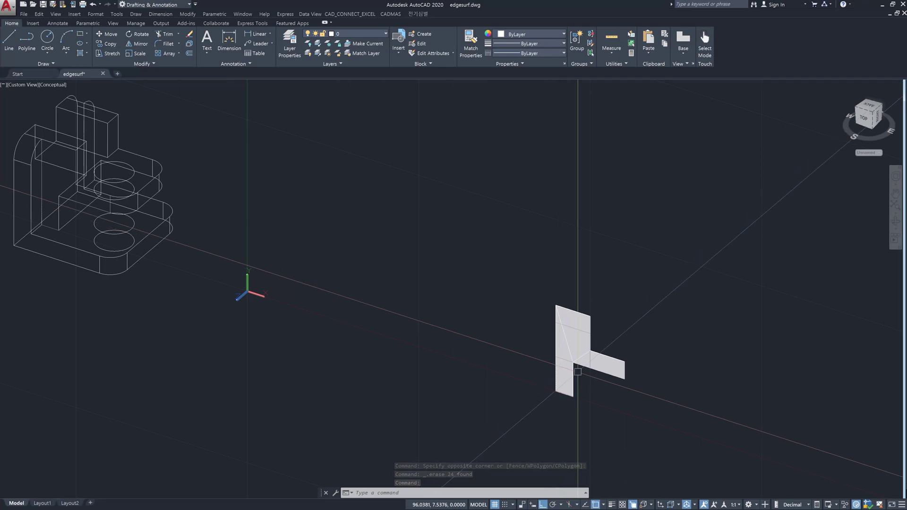
{"action": "type", "text": "co"}
{"action": "key", "text": "Return"}
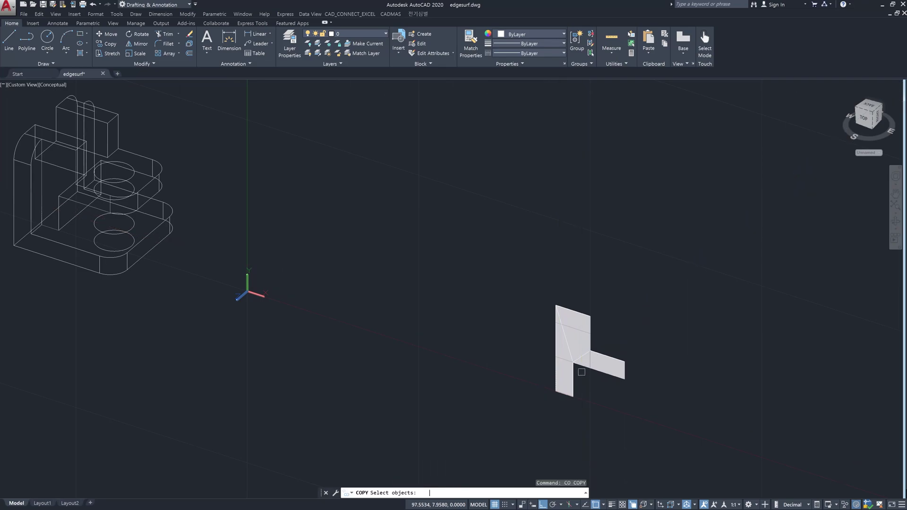
{"action": "scroll", "coordinate": [581, 372], "scroll_direction": "up", "scroll_amount": 4}
{"action": "left_click", "coordinate": [551, 368]}
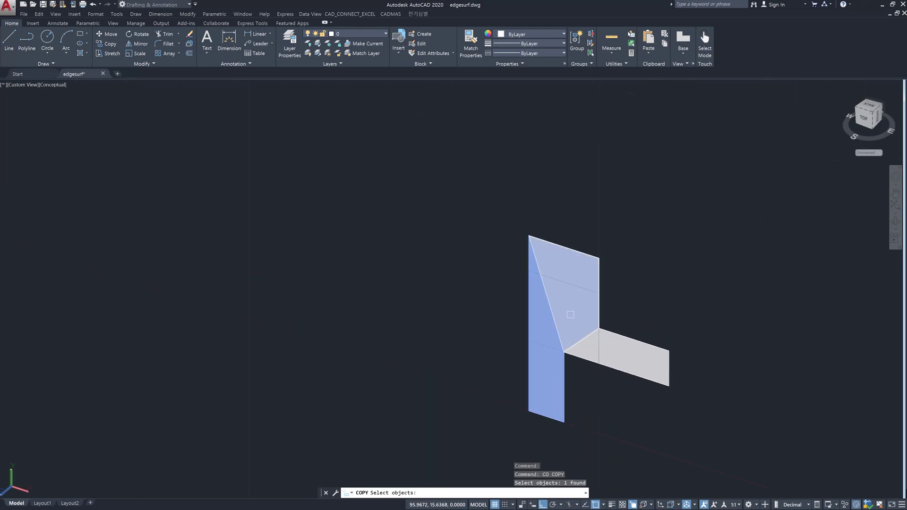
{"action": "left_click", "coordinate": [576, 321]}
{"action": "left_click", "coordinate": [598, 341]}
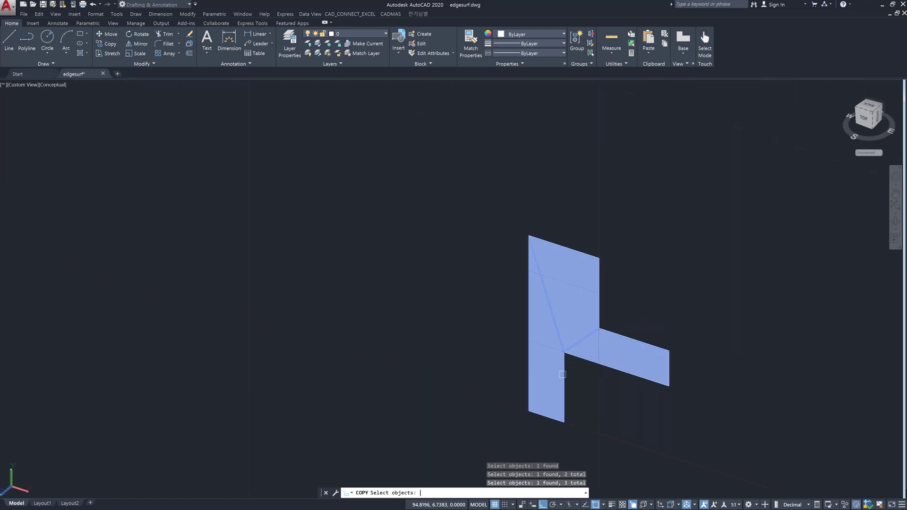
{"action": "key", "text": "Return"}
{"action": "left_click", "coordinate": [533, 407]}
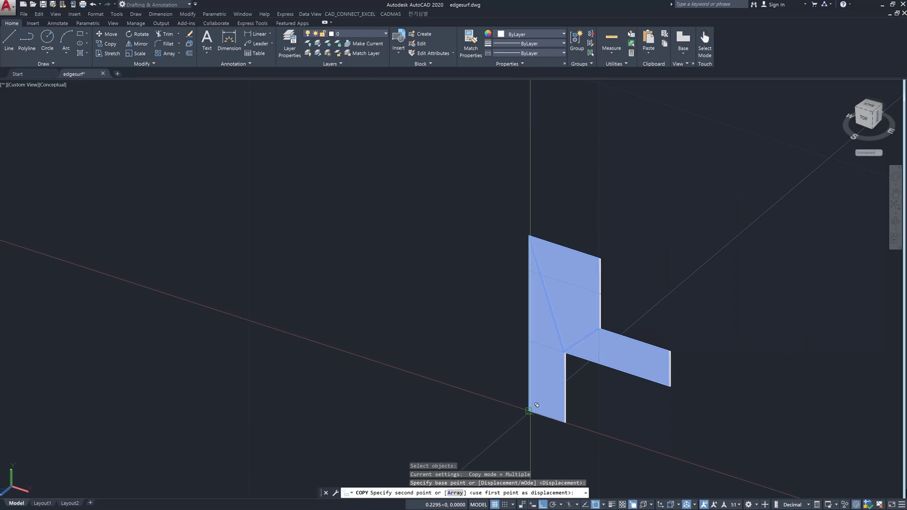
{"action": "scroll", "coordinate": [538, 405], "scroll_direction": "down", "scroll_amount": 7}
{"action": "middle_click_drag", "start_coordinate": [423, 328], "coordinate": [510, 395]}
{"action": "scroll", "coordinate": [211, 336], "scroll_direction": "up", "scroll_amount": 8}
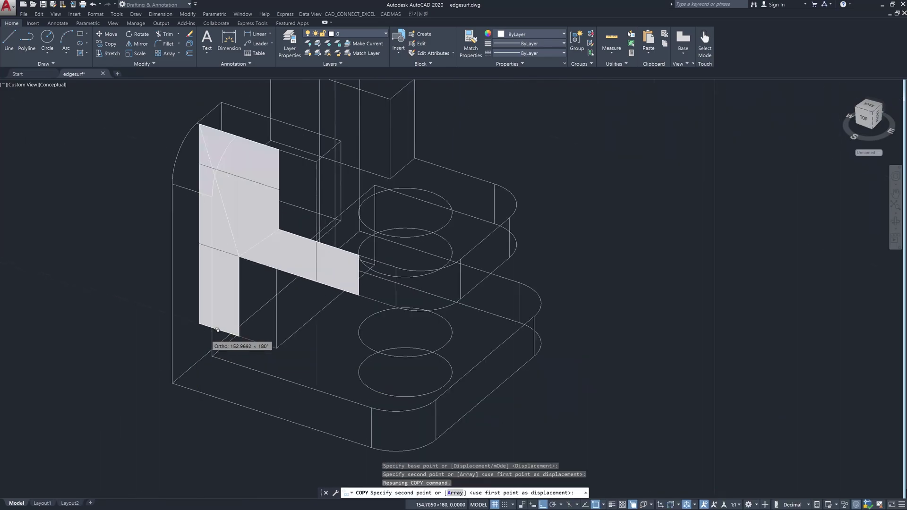
{"action": "scroll", "coordinate": [218, 330], "scroll_direction": "up", "scroll_amount": 5}
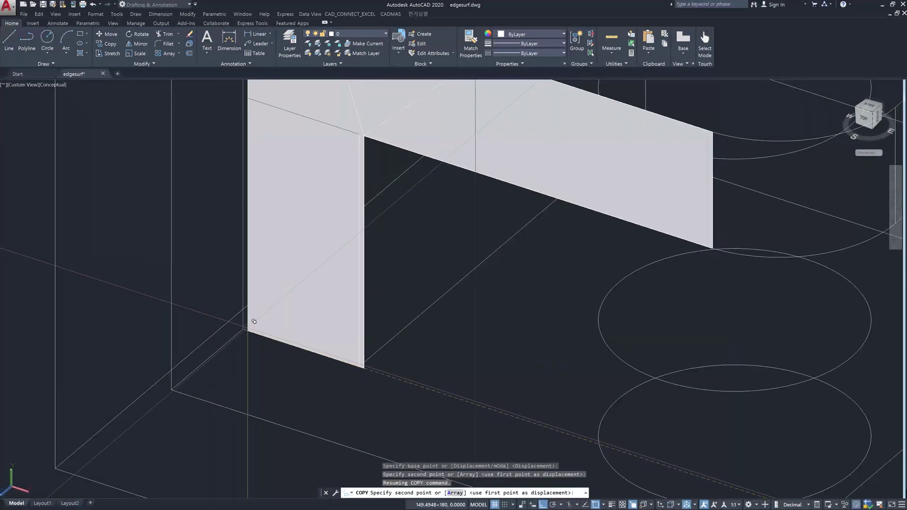
{"action": "left_click", "coordinate": [253, 321]}
- Place a second copy of the 3D faces on the matching corner of the bracket's far side and end the copying
{"action": "scroll", "coordinate": [250, 319], "scroll_direction": "down", "scroll_amount": 5}
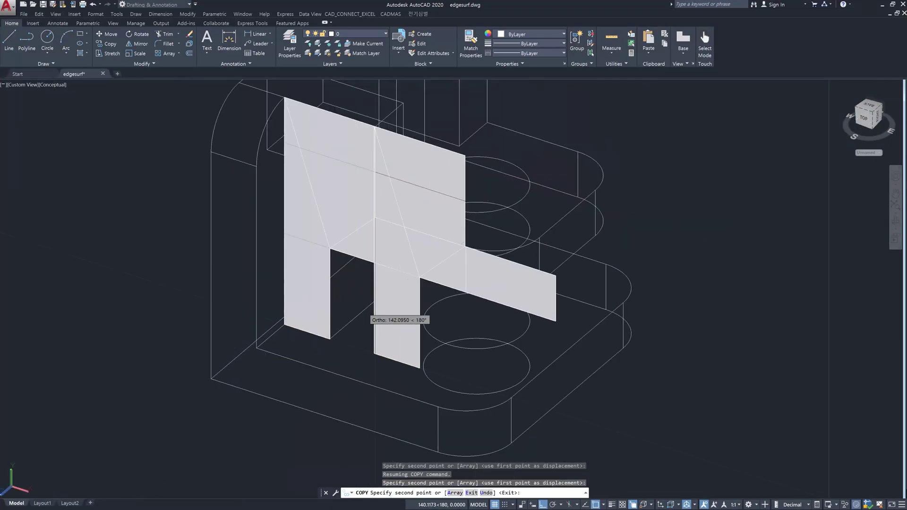
{"action": "scroll", "coordinate": [359, 316], "scroll_direction": "up", "scroll_amount": 3}
{"action": "middle_click_drag", "start_coordinate": [354, 313], "coordinate": [331, 270], "text": "shift"}
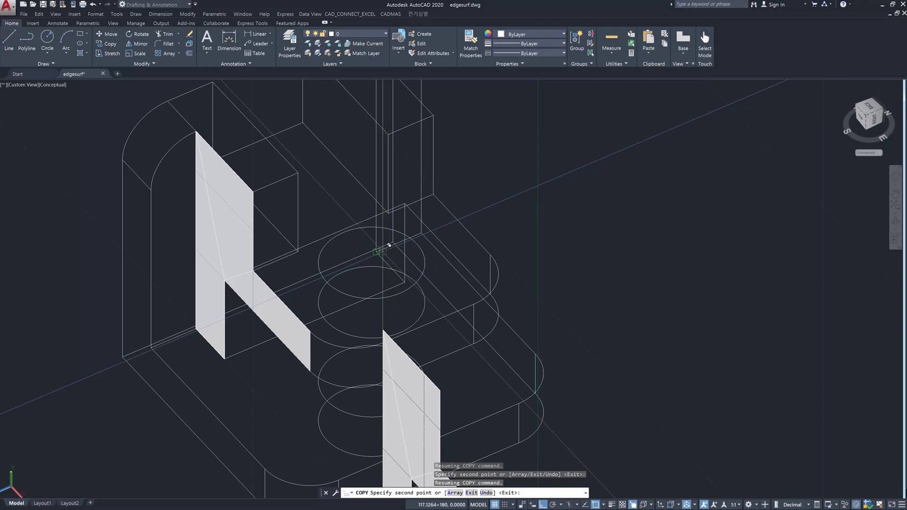
{"action": "scroll", "coordinate": [387, 247], "scroll_direction": "up", "scroll_amount": 3}
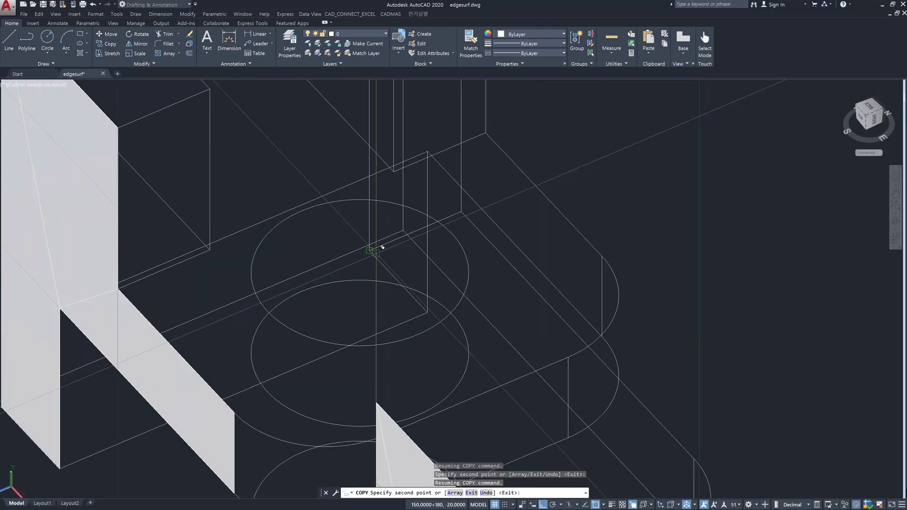
{"action": "scroll", "coordinate": [380, 247], "scroll_direction": "down", "scroll_amount": 5}
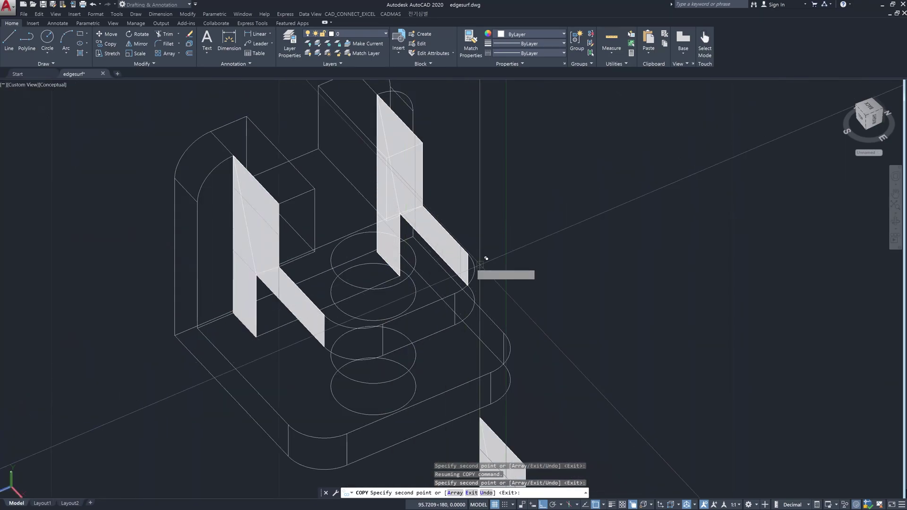
{"action": "key", "text": "Escape"}
- Erase the original fourth outline together with its 3D faces
{"action": "scroll", "coordinate": [522, 257], "scroll_direction": "down", "scroll_amount": 2}
{"action": "middle_click_drag", "start_coordinate": [549, 300], "coordinate": [507, 193]}
{"action": "middle_click_drag", "start_coordinate": [568, 328], "coordinate": [535, 295]}
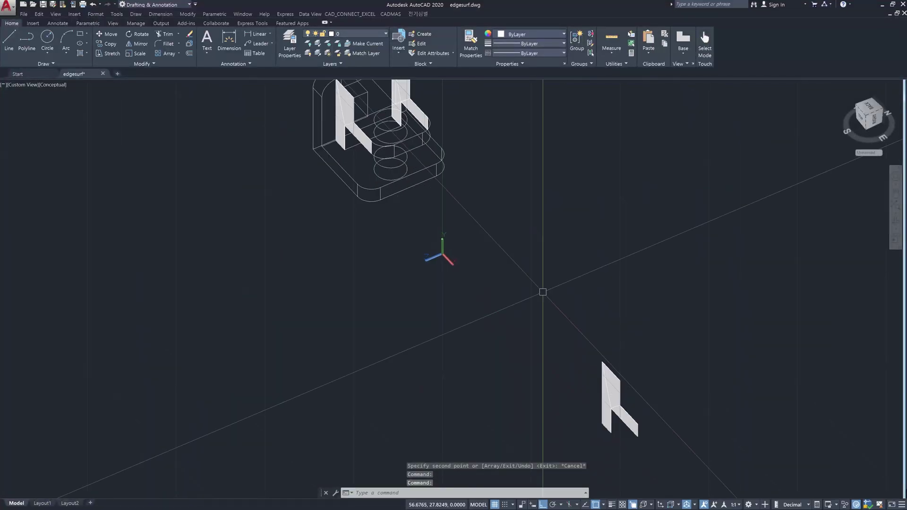
{"action": "left_click", "coordinate": [565, 314]}
{"action": "left_click", "coordinate": [693, 448]}
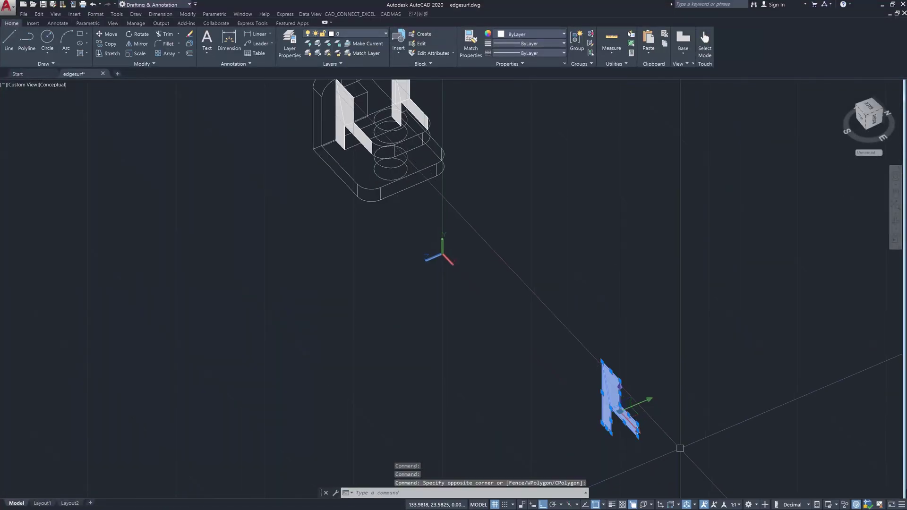
{"action": "key", "text": "Delete"}
- Turn on the Surface layer to show the bracket's other surfaces
{"action": "middle_click_drag", "start_coordinate": [482, 261], "coordinate": [538, 252], "text": "shift"}
{"action": "middle_click_drag", "start_coordinate": [417, 171], "coordinate": [400, 225]}
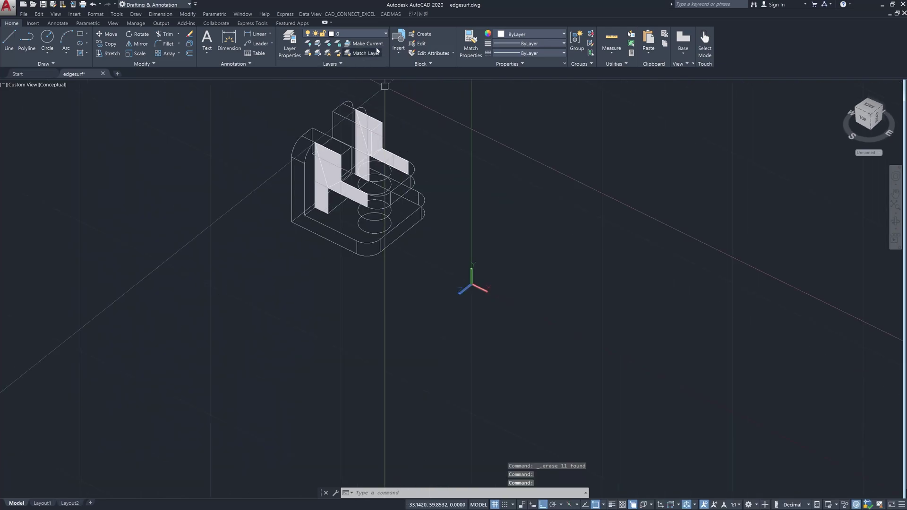
{"action": "left_click", "coordinate": [387, 35]}
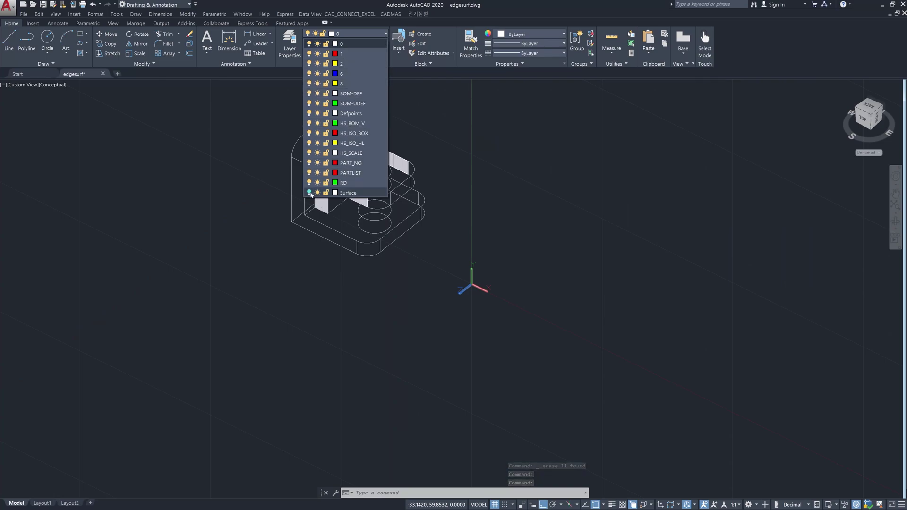
{"action": "left_click", "coordinate": [309, 192]}
{"action": "left_click", "coordinate": [442, 261]}
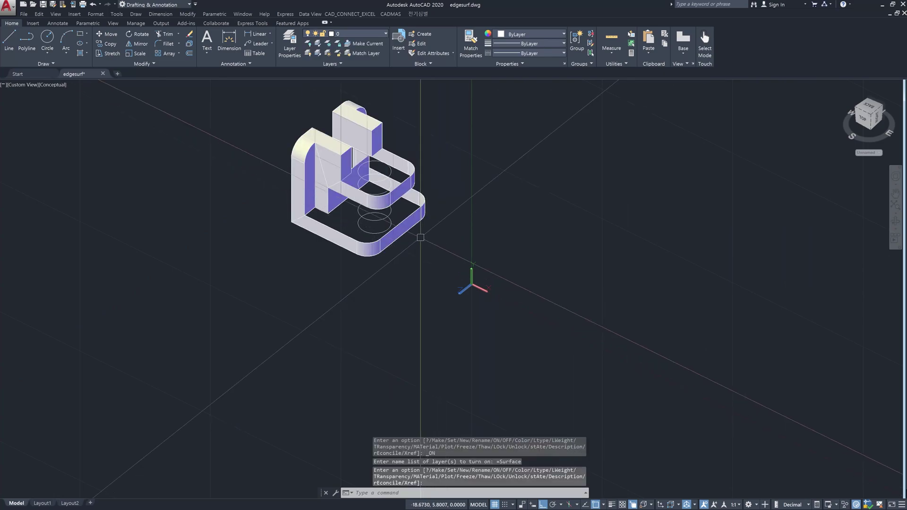
- Examine the surfaced bracket from several angles, including the copied stepped faces and the openings still uncovered around the circles
{"action": "scroll", "coordinate": [381, 192], "scroll_direction": "up", "scroll_amount": 3}
{"action": "middle_click_drag", "start_coordinate": [389, 193], "coordinate": [421, 310]}
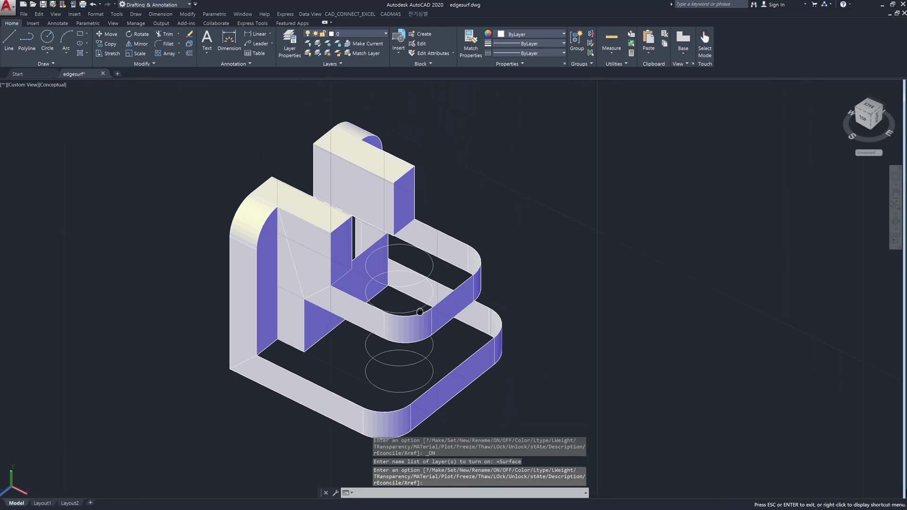
{"action": "scroll", "coordinate": [467, 316], "scroll_direction": "up", "scroll_amount": 2}
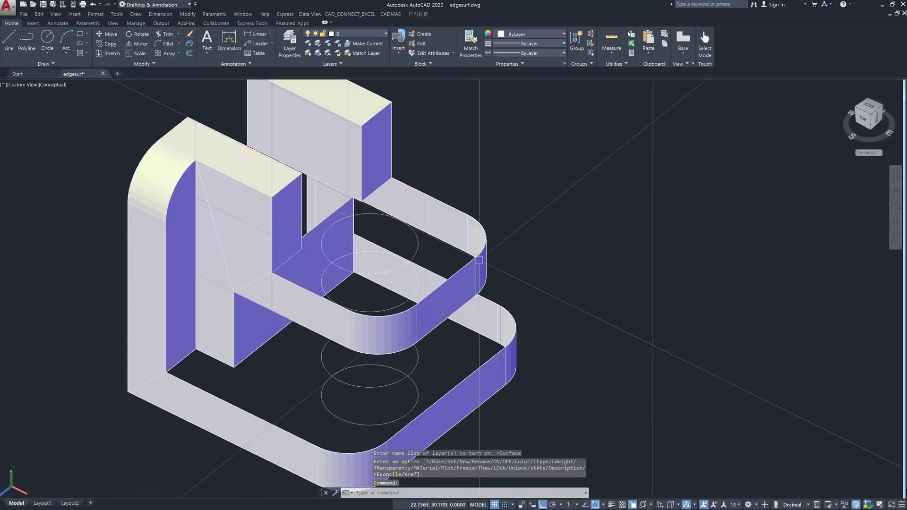
{"action": "middle_click_drag", "start_coordinate": [472, 401], "coordinate": [434, 280], "text": "shift"}
{"action": "middle_click_drag", "start_coordinate": [464, 365], "coordinate": [426, 289], "text": "shift"}
{"action": "scroll", "coordinate": [418, 282], "scroll_direction": "up", "scroll_amount": 2}
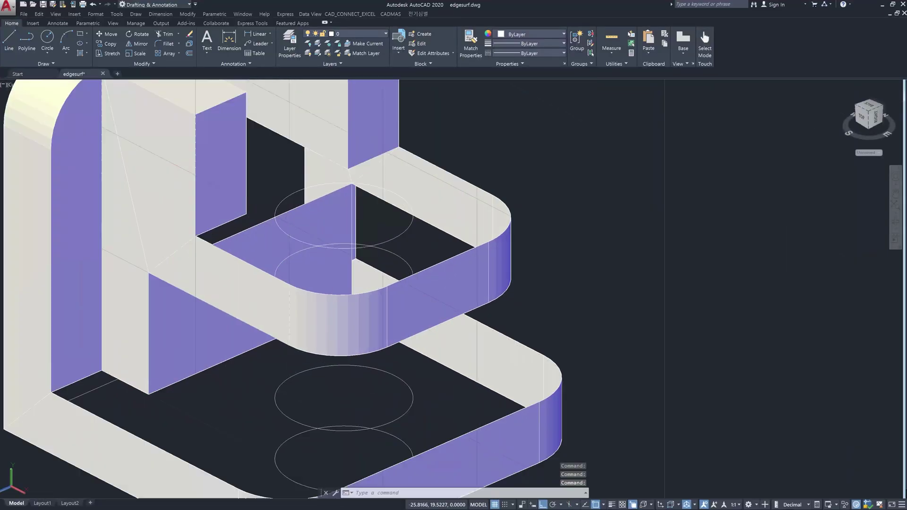
{"action": "scroll", "coordinate": [418, 283], "scroll_direction": "down", "scroll_amount": 5}
{"action": "scroll", "coordinate": [495, 242], "scroll_direction": "up", "scroll_amount": 2}
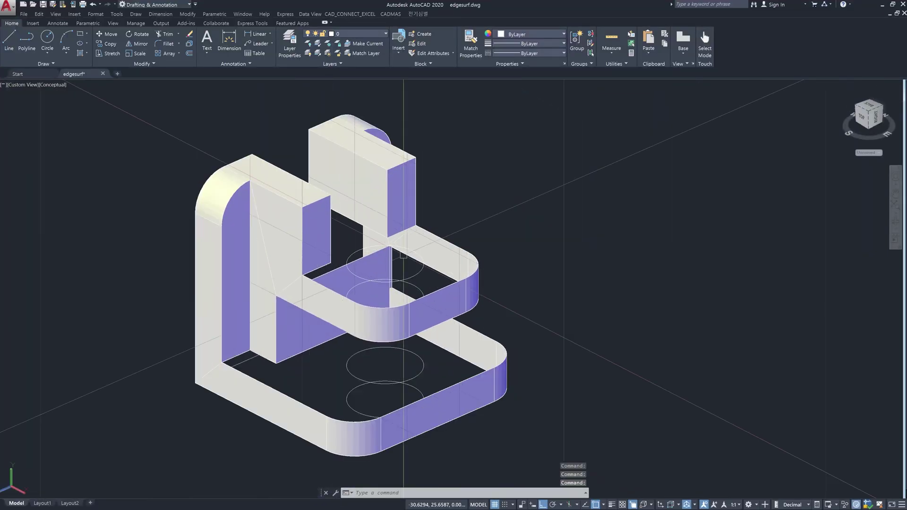